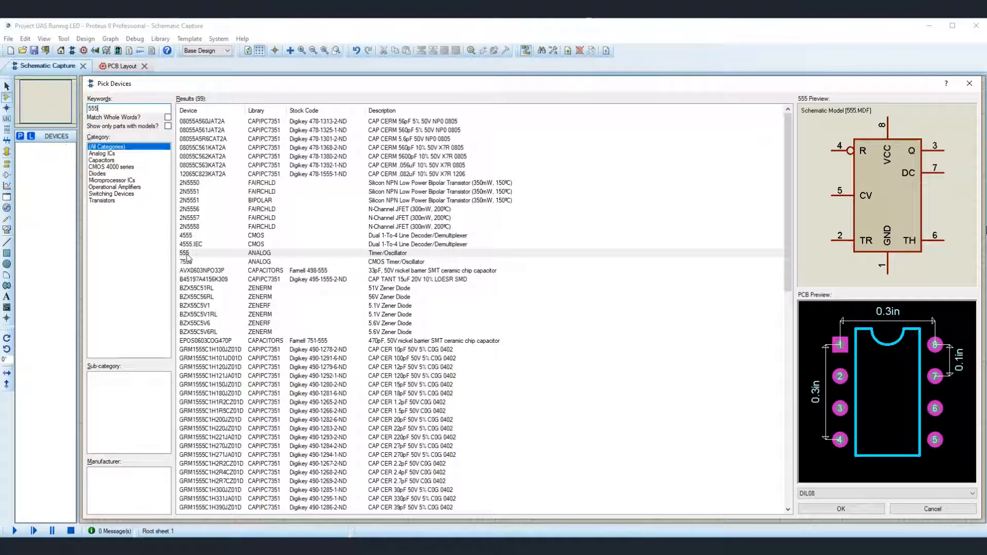
Step: Add the 555 timer and the 4017 decade counter (CMOS) from the component library to the device list
double_click(215, 254)
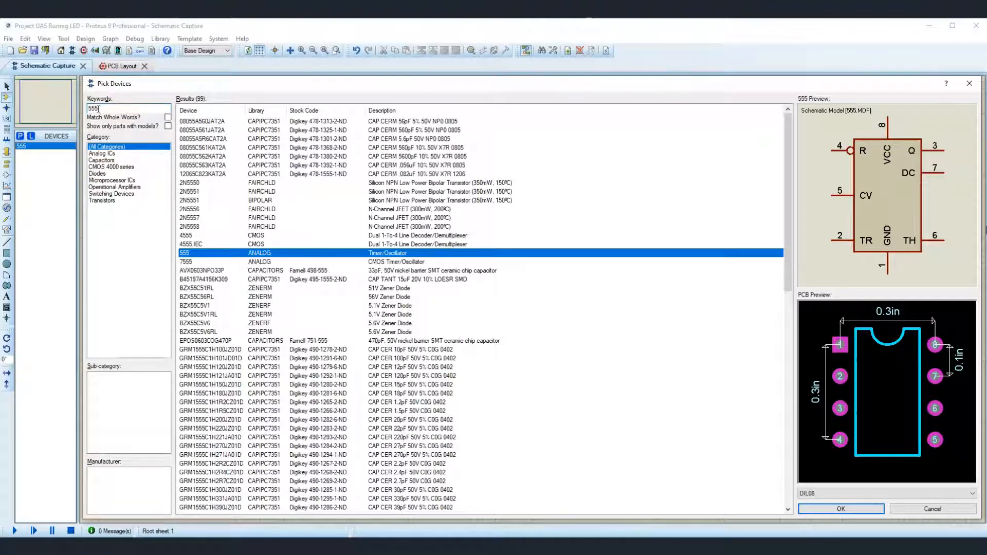
left_click_drag(104, 109, 85, 112)
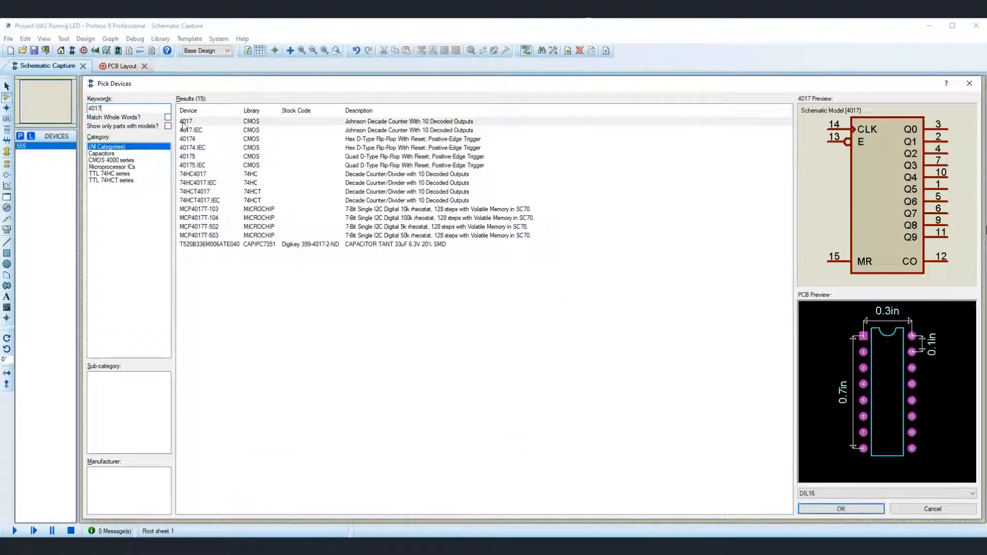
double_click(184, 124)
Step: Search the component library for "cap" and add the animated CAPACITOR from the ACTIVE library to the device list
left_click(99, 107)
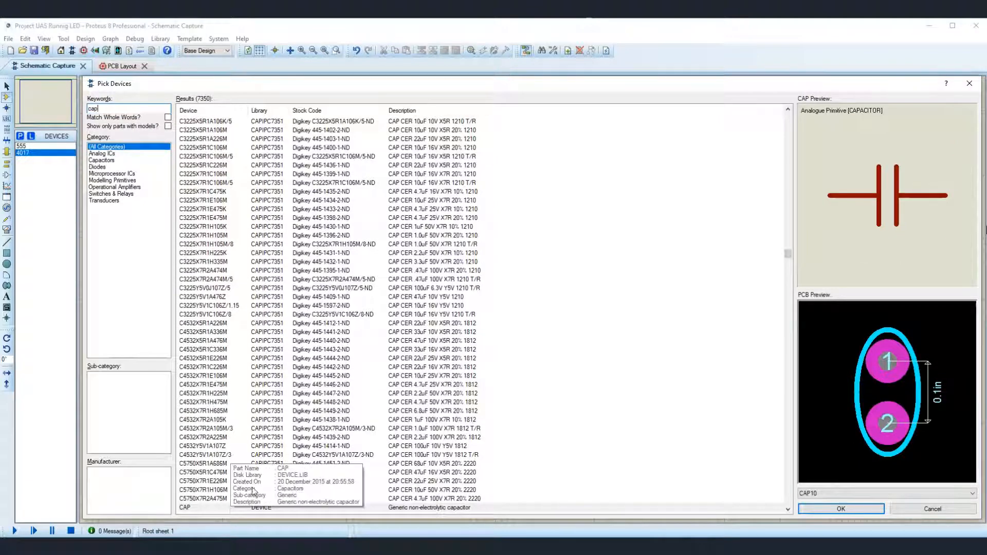
scroll(230, 507, "down", 3)
left_click(215, 480)
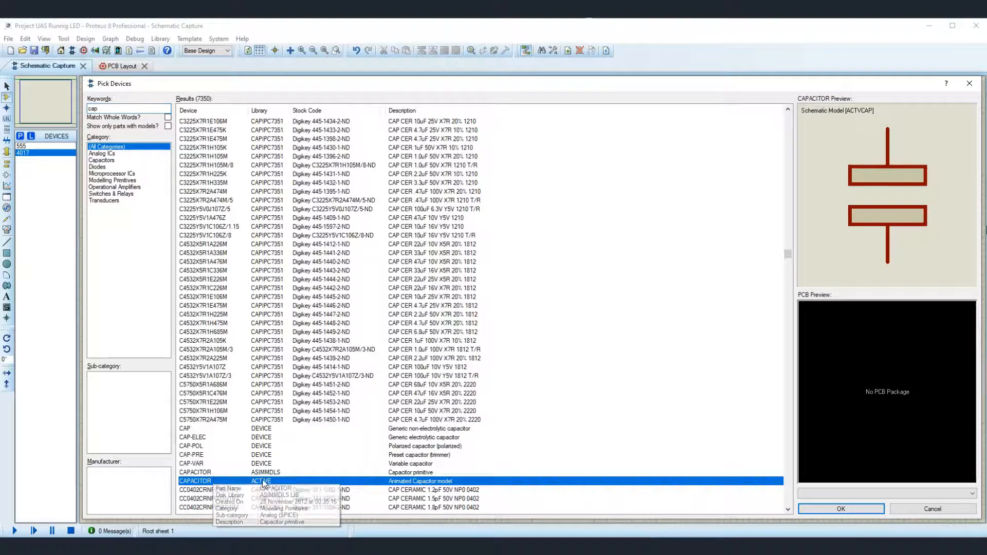
double_click(262, 481)
Step: Search the component library for "led" and add LED-GREEN to the device list
double_click(127, 109)
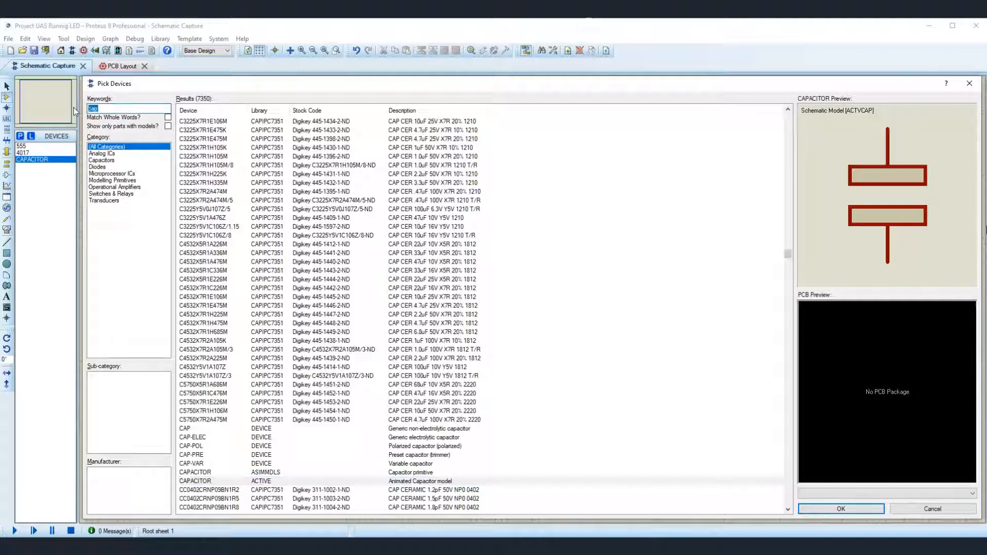
type("led")
scroll(234, 301, "down", 5)
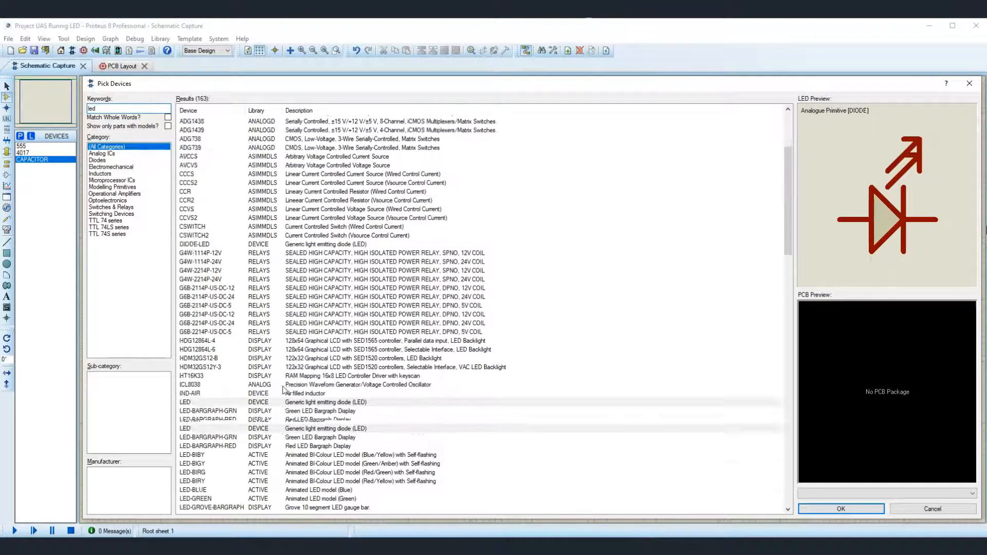
left_click(213, 420)
double_click(212, 421)
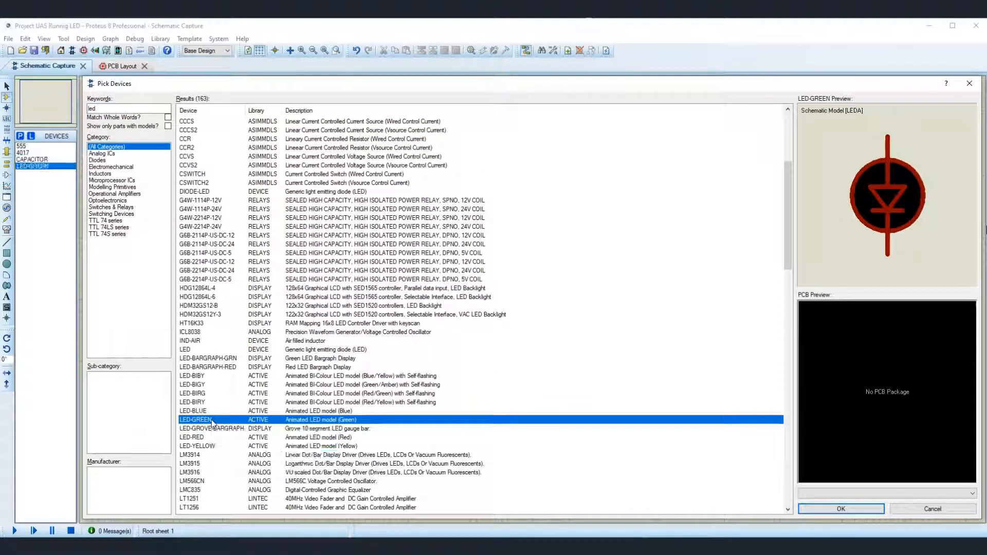
Step: Search for "res", add the generic RES resistor and the POT-HG potentiometer, and finish picking devices
double_click(92, 108)
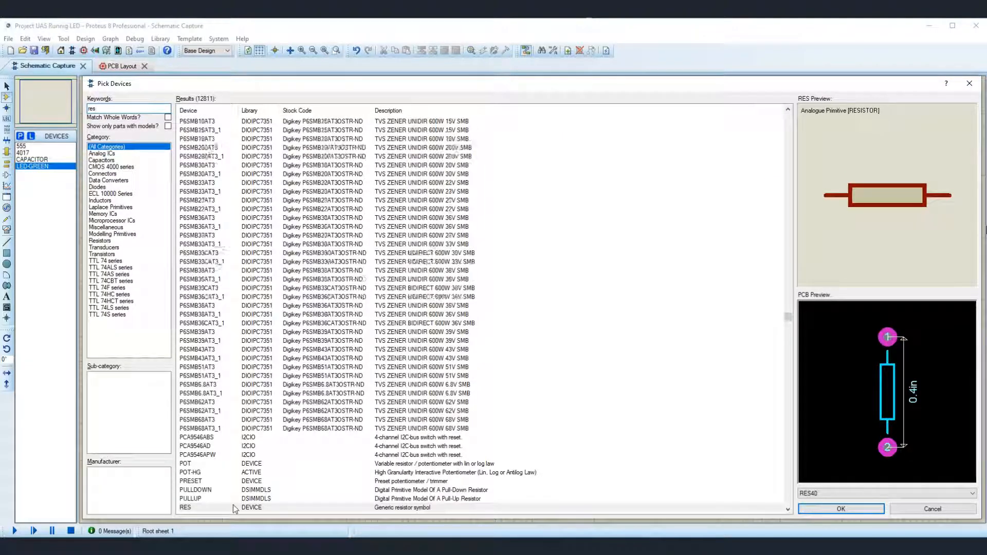
double_click(234, 507)
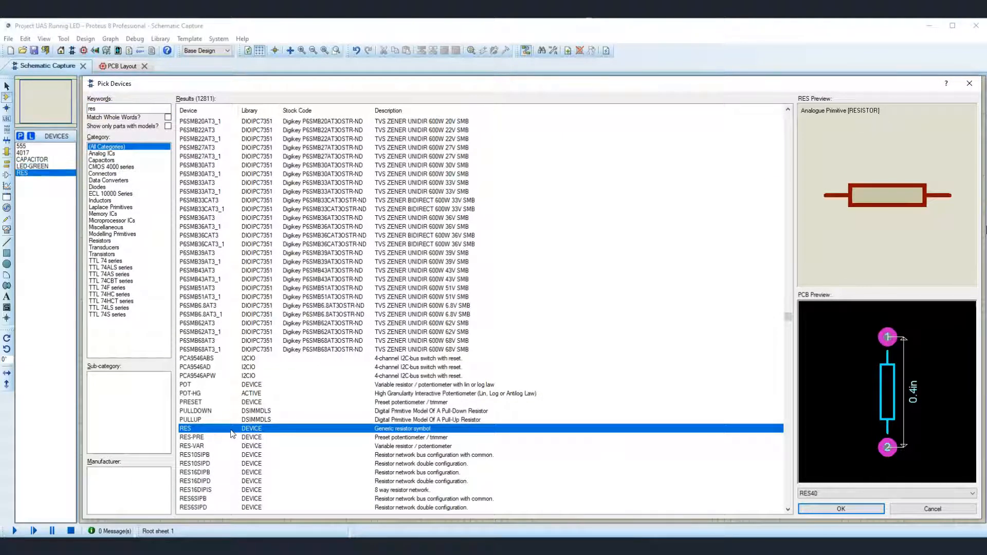
left_click(217, 394)
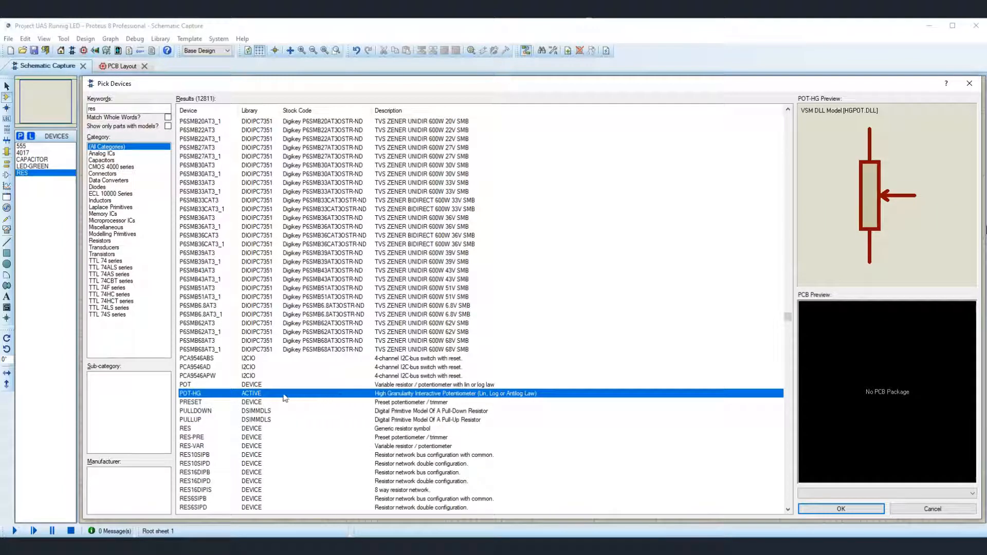
left_click(860, 511)
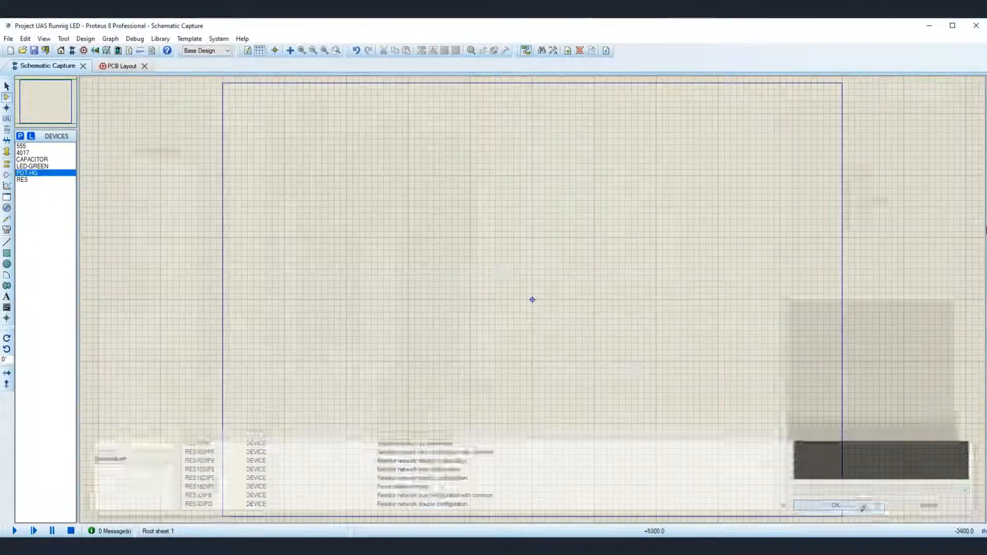
Step: Place the 4017 counter on the schematic sheet and the 555 timer to its left
left_click(56, 152)
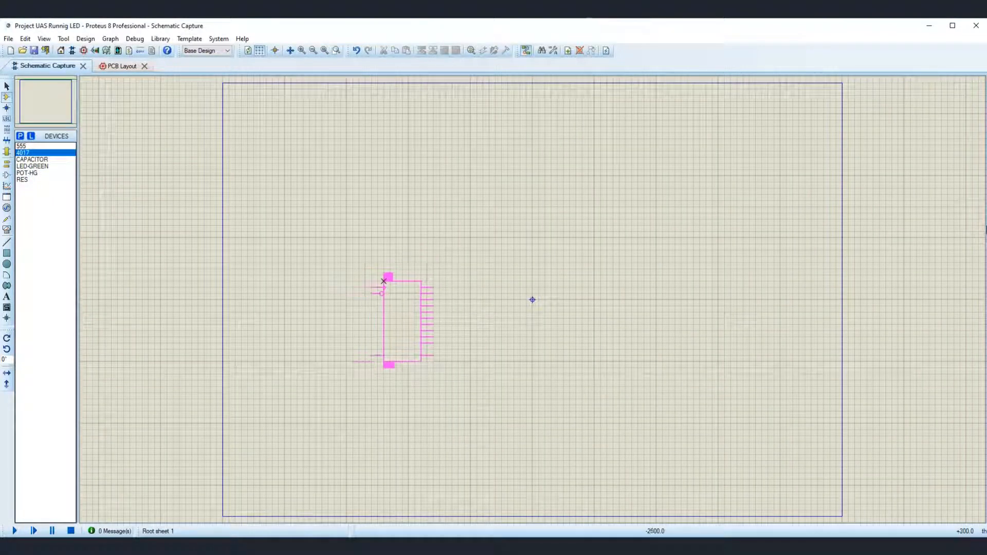
left_click(396, 281)
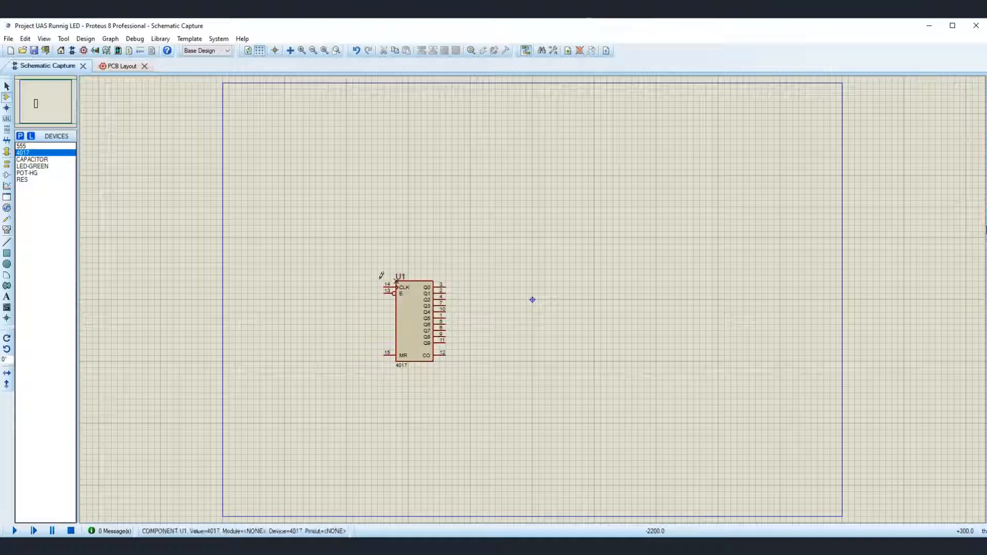
scroll(615, 298, "up", 1)
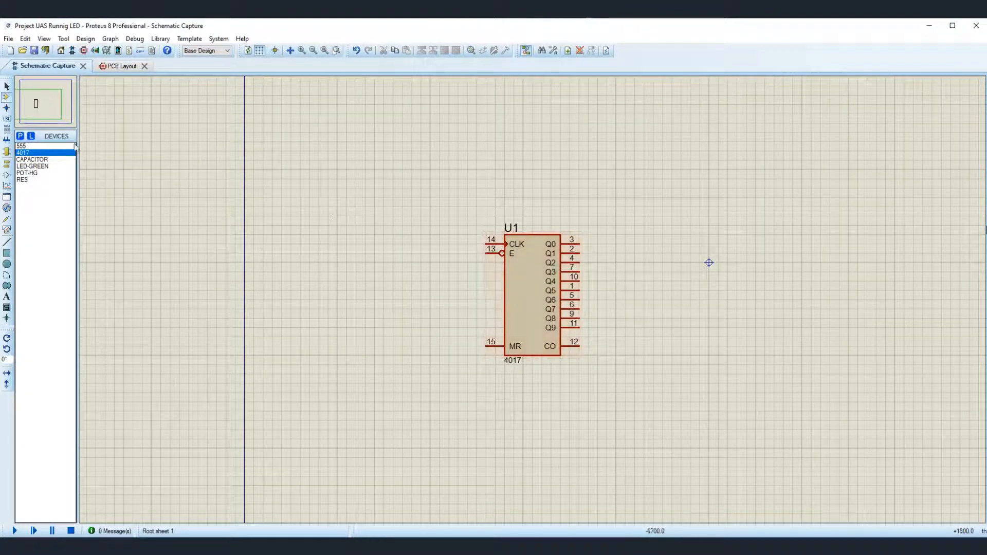
left_click(22, 146)
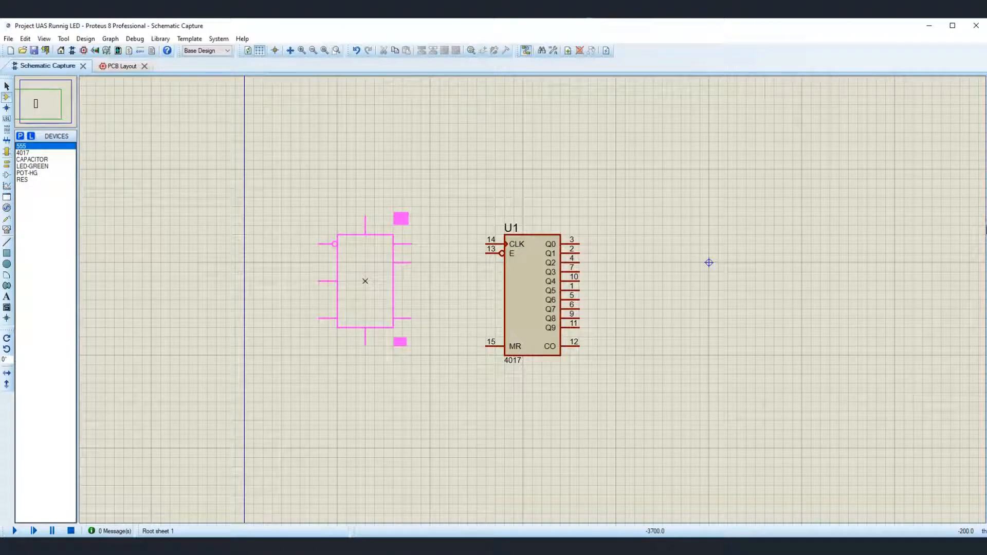
left_click(365, 280)
Step: Place the POT-HG potentiometer between the 555 and the 4017, rotated 180 degrees so its wiper faces the 555
left_click(35, 175)
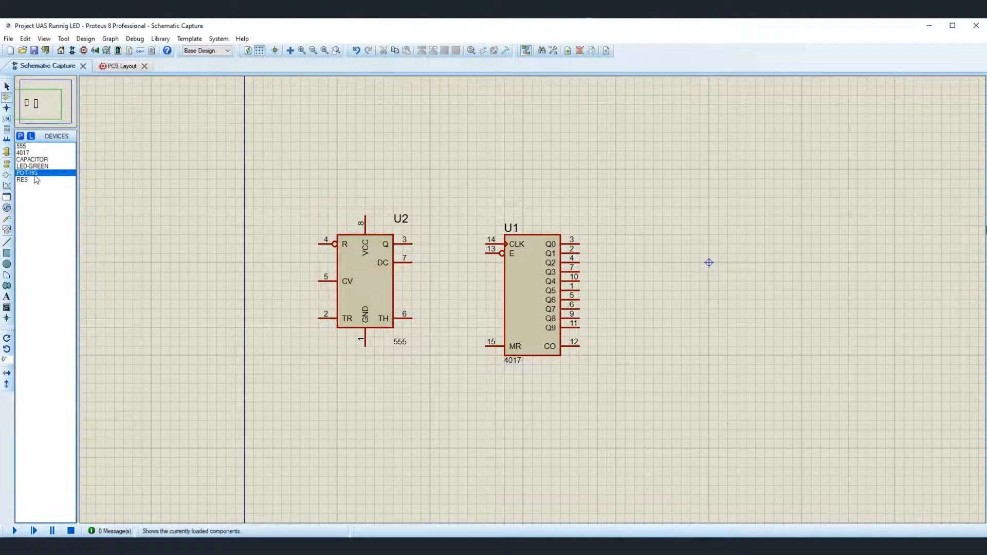
left_click(440, 291)
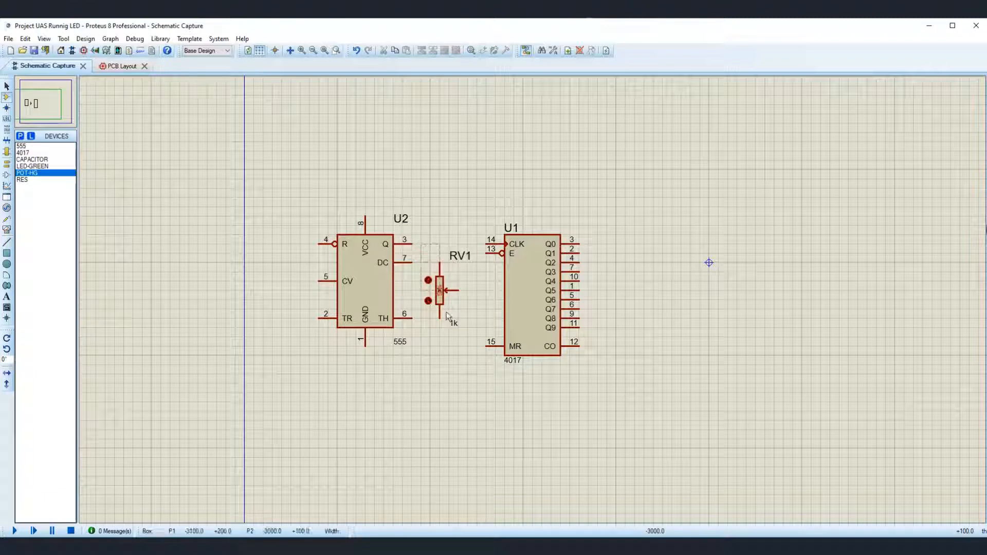
right_click(440, 297)
left_click(533, 322)
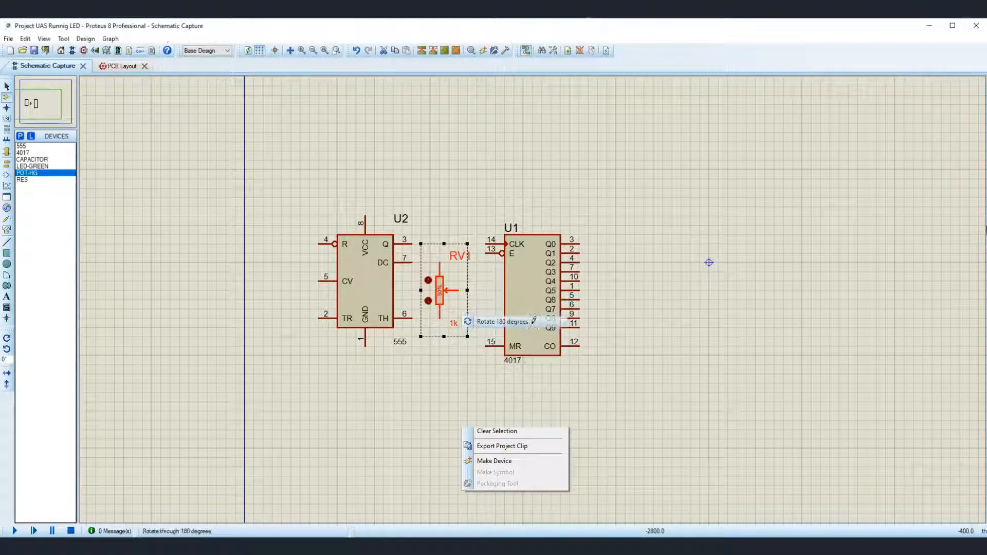
left_click_drag(456, 290, 449, 289)
left_click(673, 316)
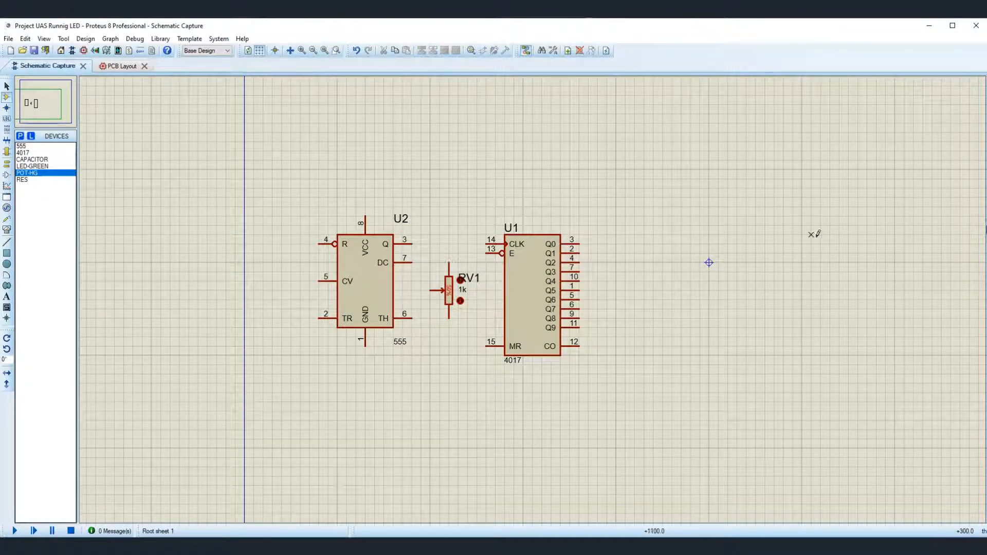
Step: Place a LED-GREEN up and to the right of the 4017 and clear its part value text
scroll(812, 235, "down", 1)
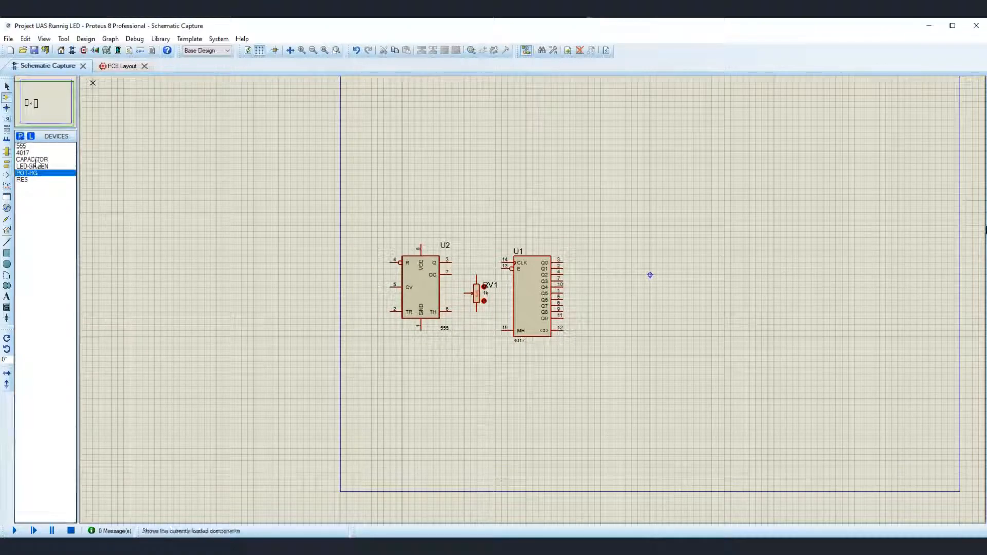
left_click(36, 166)
scroll(907, 261, "up", 1)
scroll(415, 275, "down", 1)
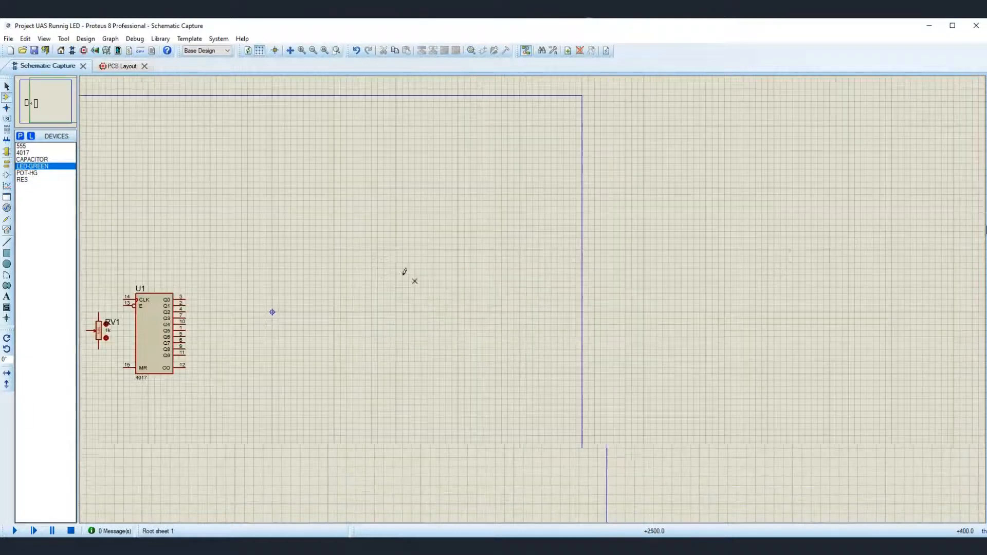
left_click(328, 244)
left_click(322, 246)
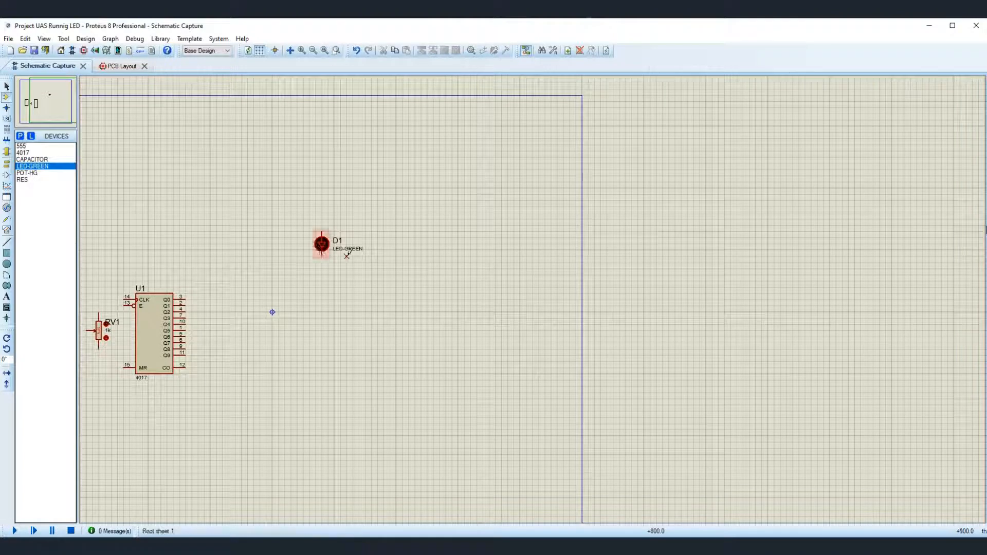
double_click(351, 251)
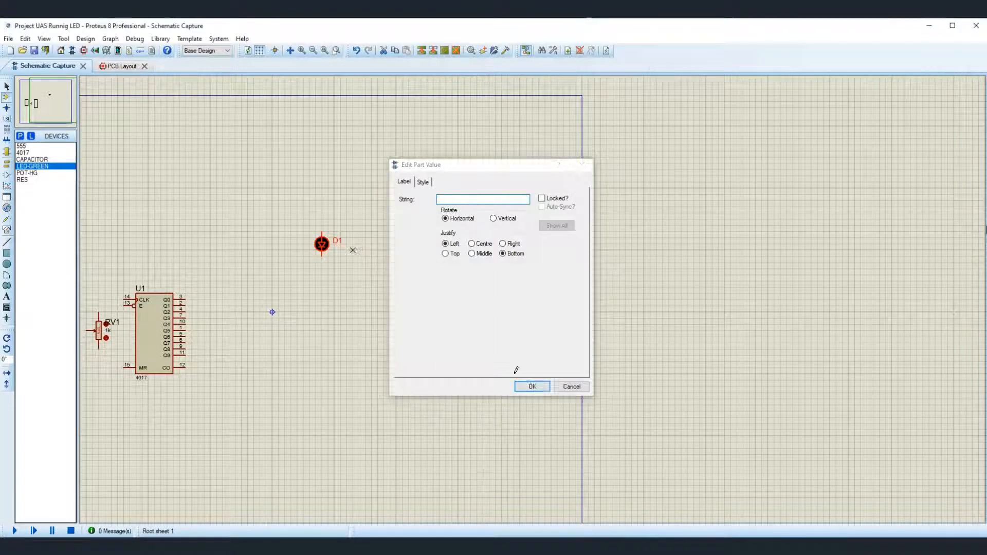
left_click(532, 386)
Step: Select the green LED and rotate it 180 degrees so it points upward
scroll(552, 286, "up", 1)
left_click_drag(319, 105, 448, 206)
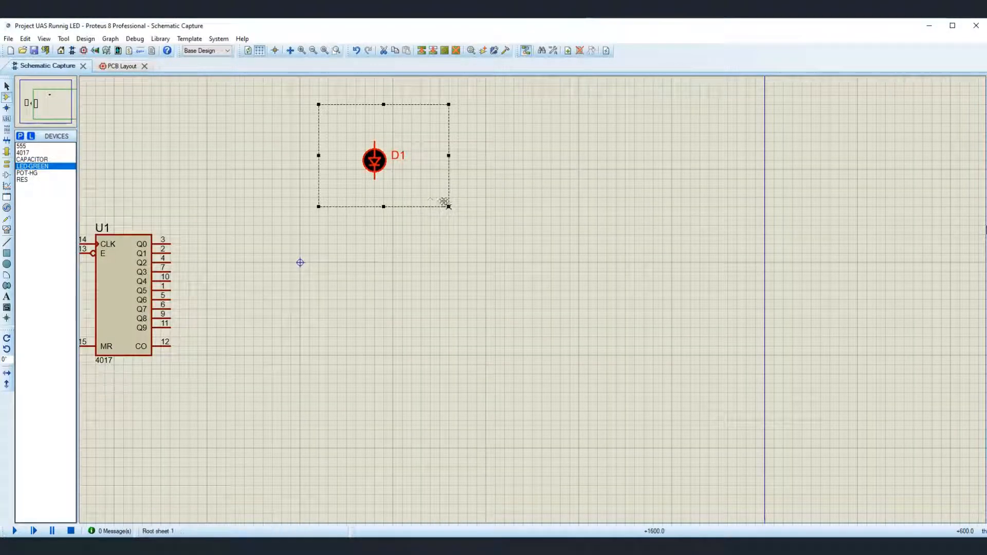
right_click(414, 186)
left_click(452, 210)
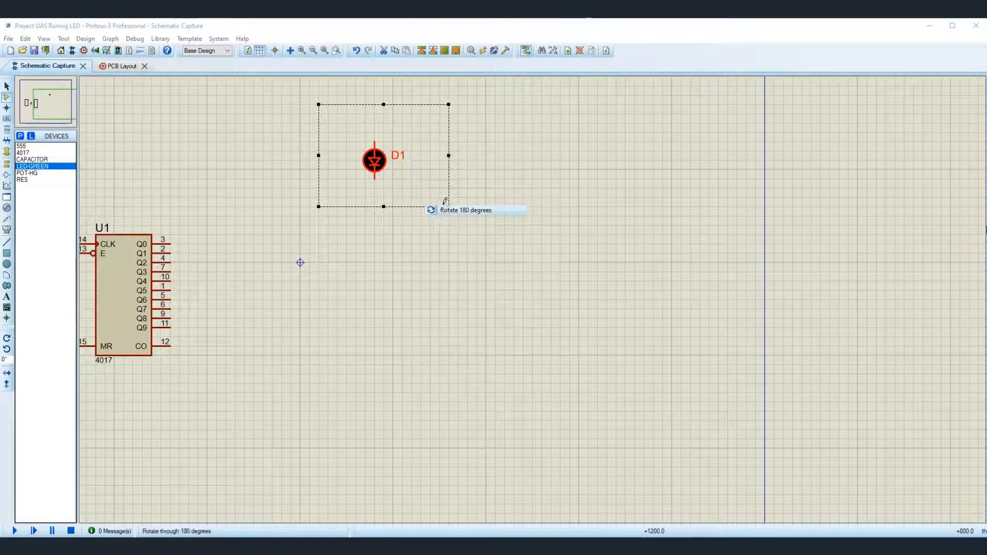
Step: Block copy the upward-pointing LED twice to the right to form a horizontal row of three
left_click_drag(364, 114, 383, 189)
right_click(396, 186)
left_click(426, 253)
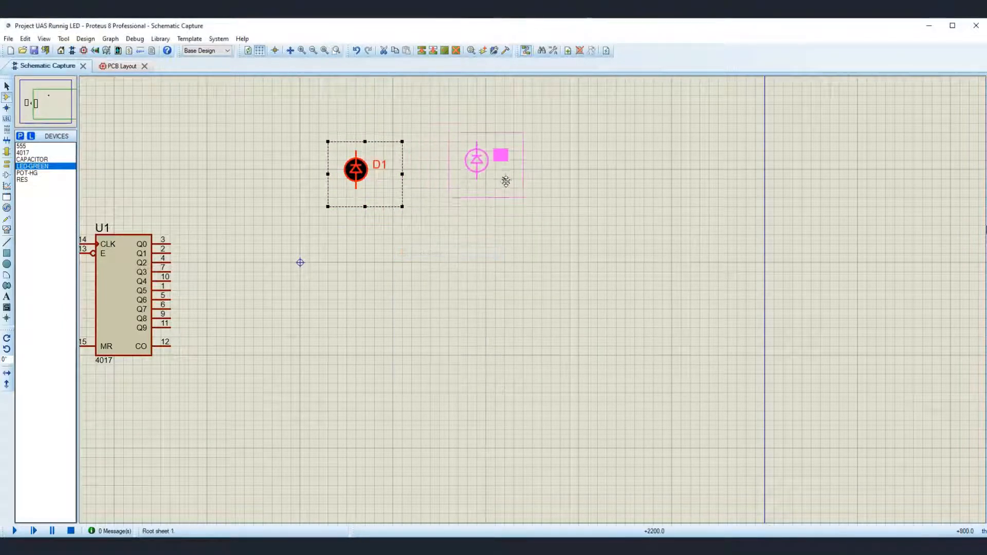
left_click(513, 188)
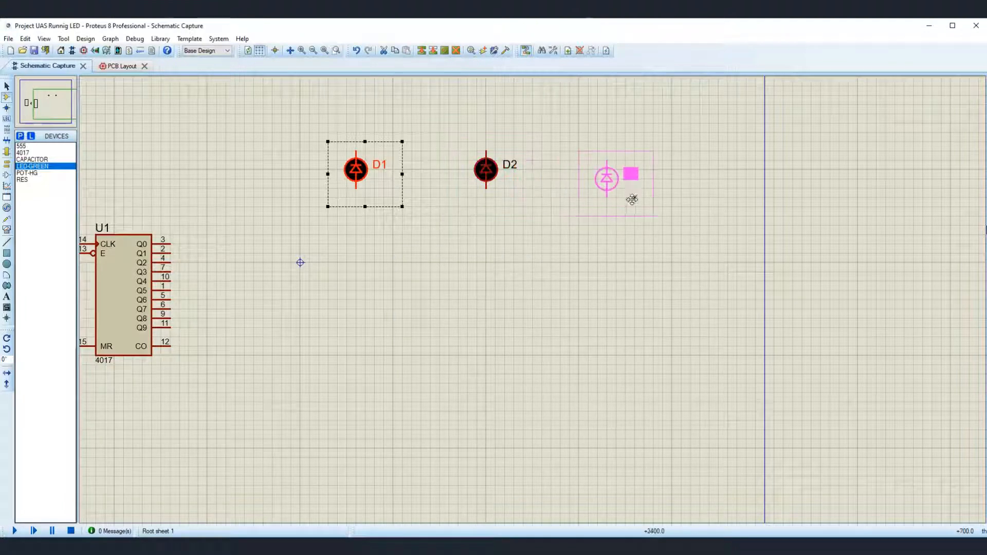
left_click(634, 188)
scroll(634, 189, "down", 1)
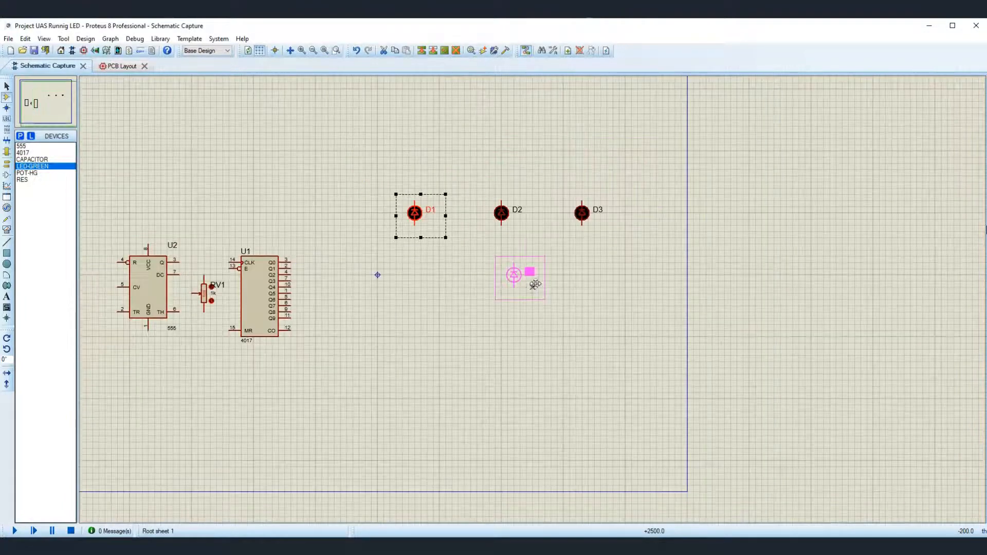
scroll(534, 286, "up", 1)
right_click(503, 298)
scroll(445, 284, "down", 1)
scroll(445, 284, "up", 1)
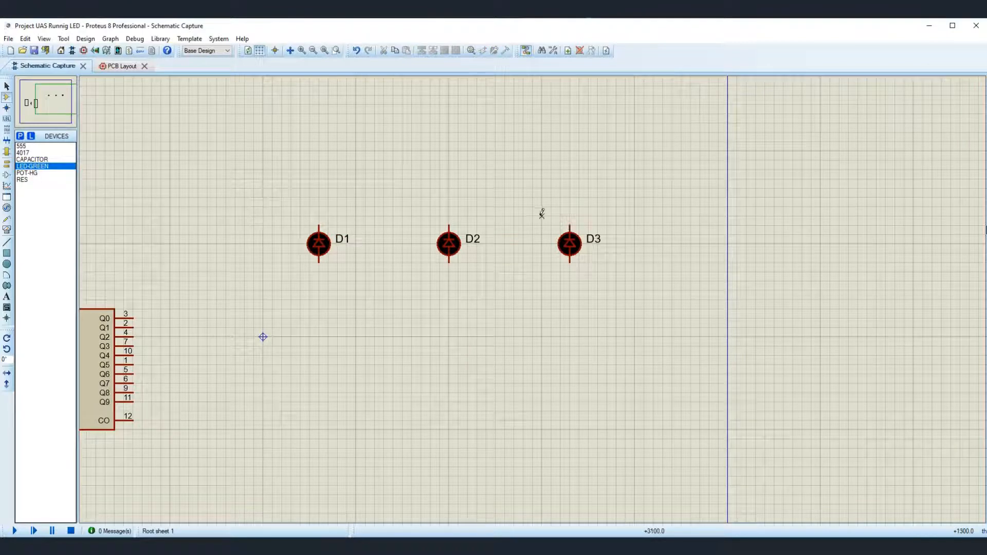
Step: Block copy the last LED of the row once to a spot below the row
left_click_drag(542, 214, 617, 271)
right_click(611, 258)
left_click(637, 324)
left_click(563, 315)
right_click(487, 288)
Step: Rotate the LED copy below the row clockwise so it points right, and reposition it slightly below D3
left_click_drag(486, 281, 579, 327)
right_click(558, 303)
left_click(598, 309)
right_click(558, 304)
left_click(496, 251)
left_click_drag(495, 244, 569, 328)
mouse_move(548, 303)
left_mouse_down()
mouse_move(558, 322)
mouse_move(548, 313)
left_mouse_up()
scroll(531, 312, "down", 1)
left_click(537, 327)
Step: Block copy the right-pointing LED three times diagonally down to the left, deleting the surplus fourth copy
left_click_drag(506, 282, 569, 324)
right_click(564, 308)
left_click(593, 374)
left_click(509, 345)
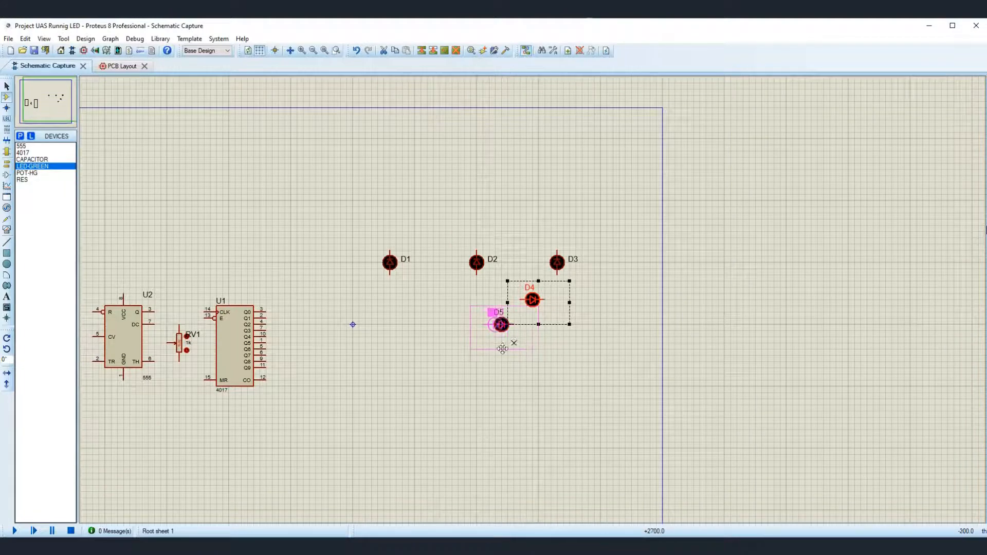
left_click(490, 360)
left_click(439, 387)
left_click(482, 443)
right_click(481, 443)
left_click_drag(435, 408, 506, 441)
key("Delete")
Step: Block copy the lowest diagonal LED below itself, rotate the copy to point down, and shift it slightly left
middle_click(529, 378)
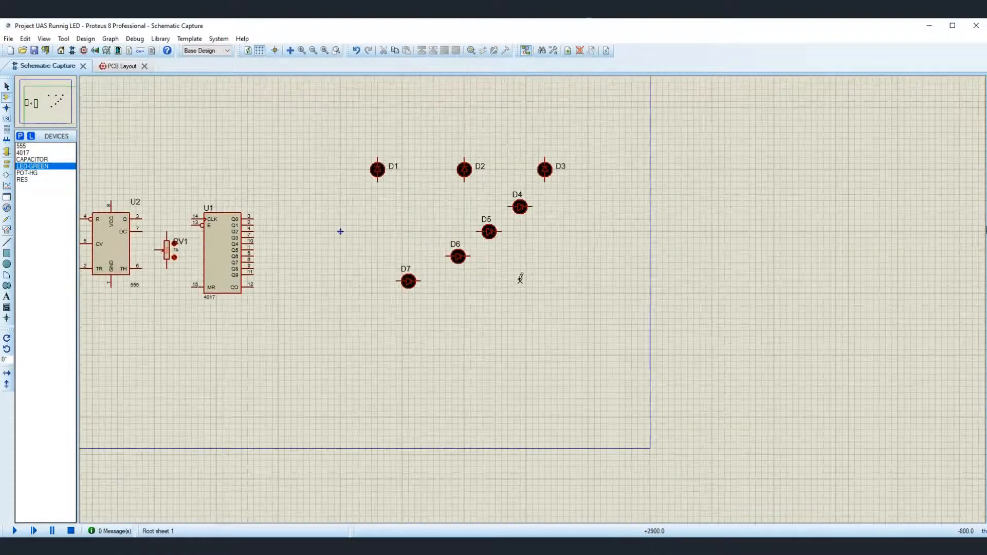
right_click(414, 289)
left_click(437, 364)
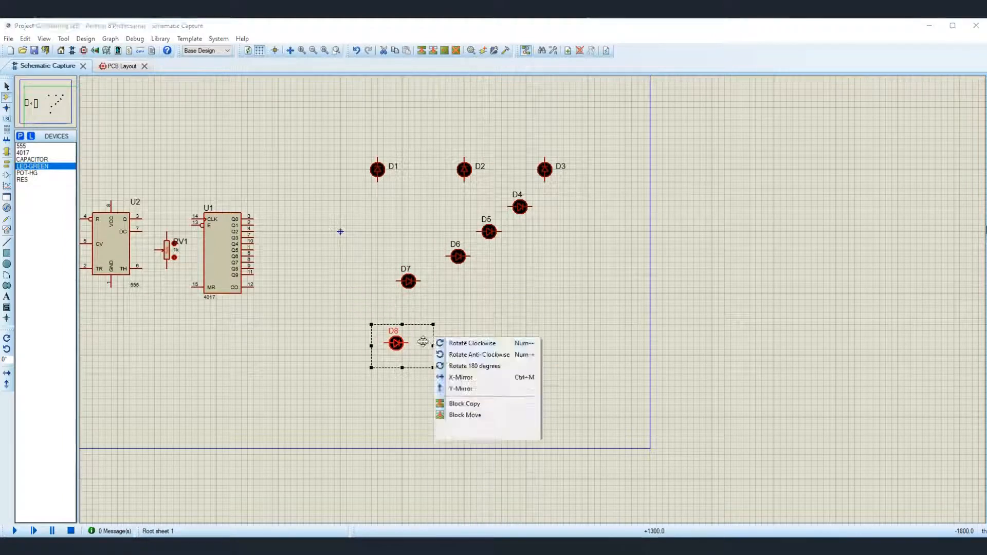
left_click_drag(377, 312, 433, 362)
right_click(433, 359)
left_click(477, 234)
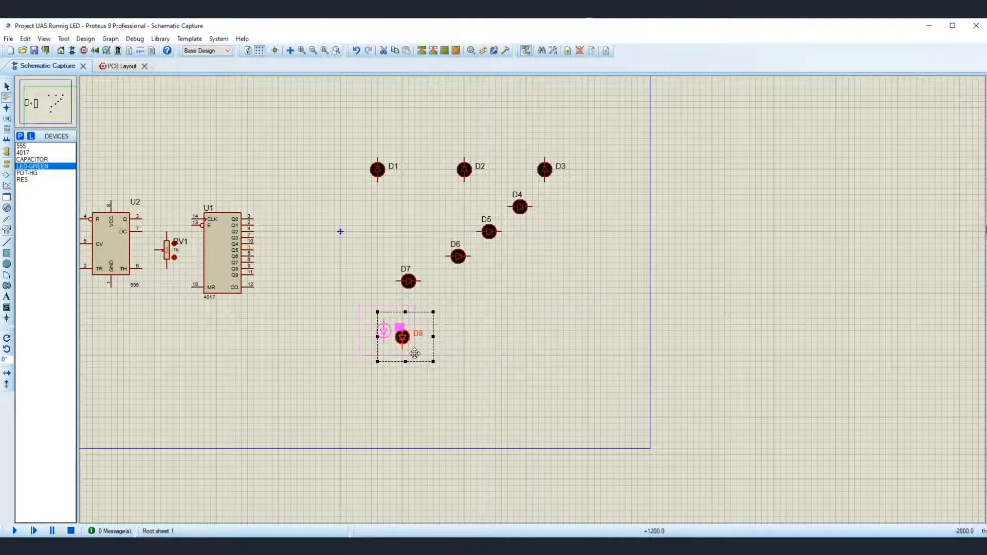
left_click(415, 353)
Step: Block copy the downward-pointing LED twice to the right to form a bottom row of three
right_click(422, 340)
left_click(452, 409)
left_click(502, 343)
left_click(582, 343)
right_click(460, 406)
Step: Move the diagonal LEDs D7, D6 and D5 slightly down and left to space the diagonal evenly
left_click_drag(408, 281, 402, 294)
left_click_drag(457, 257, 445, 262)
left_click_drag(488, 231, 482, 238)
left_click(556, 276)
left_click(441, 270)
left_click_drag(440, 266, 526, 199)
scroll(533, 301, "down", 2)
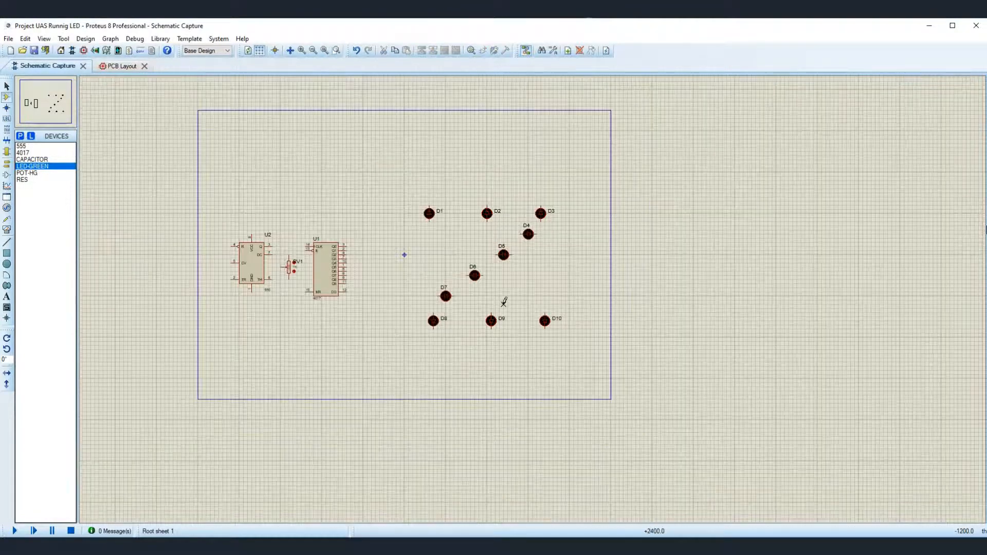
Step: Block move the bottom row of three LEDs so it lines up beneath the top row
scroll(519, 338, "up", 1)
left_click_drag(365, 299, 613, 337)
right_click(543, 311)
left_click(586, 391)
left_click(527, 317)
scroll(533, 301, "down", 1)
scroll(512, 282, "up", 2)
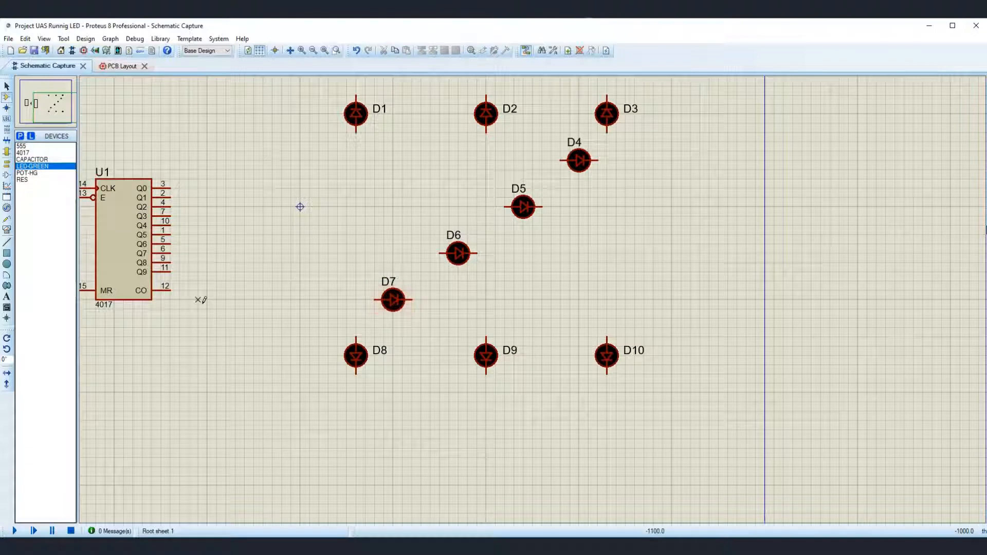
Step: Block move the bottom LED row slightly down and the top LED row slightly up, away from the diagonal
left_click_drag(328, 328, 681, 401)
right_click(574, 352)
left_click(606, 232)
left_click(560, 363)
left_click_drag(328, 77, 653, 142)
right_click(583, 109)
left_click(607, 184)
scroll(557, 170, "down", 1)
left_click(557, 164)
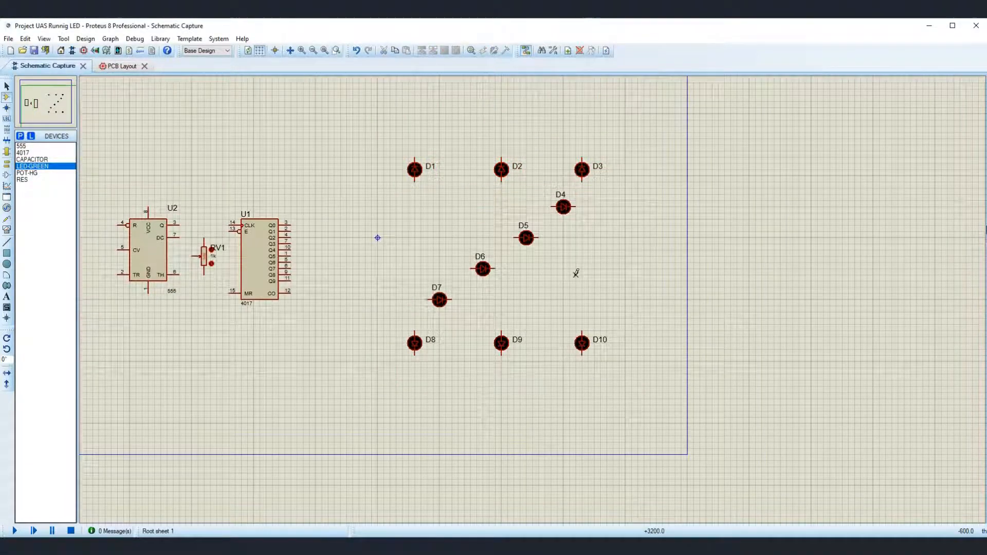
Step: Place a resistor above D1 and set its value to 200
scroll(576, 273, "up", 1)
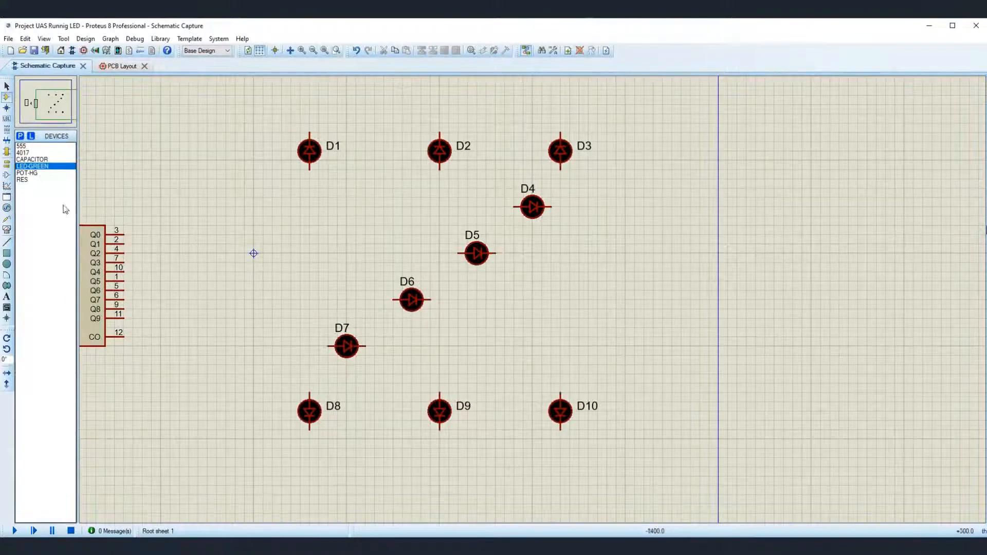
left_click(26, 173)
left_click(22, 180)
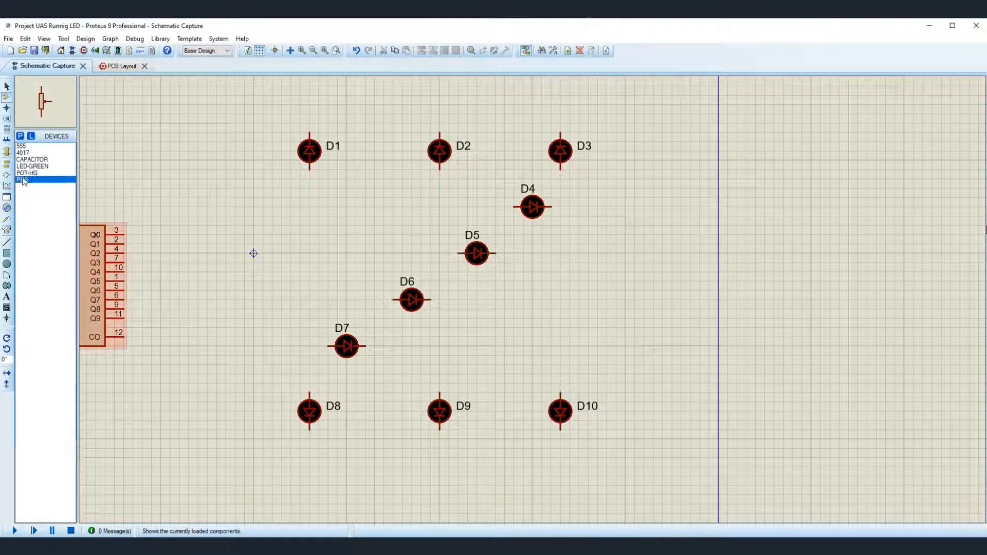
scroll(436, 370, "down", 2)
scroll(535, 304, "up", 2)
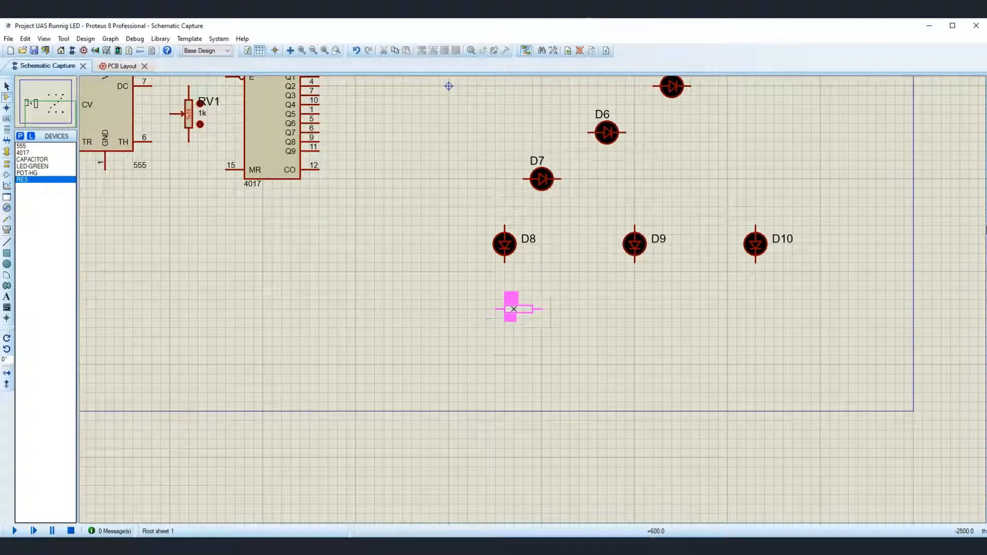
scroll(523, 309, "down", 2)
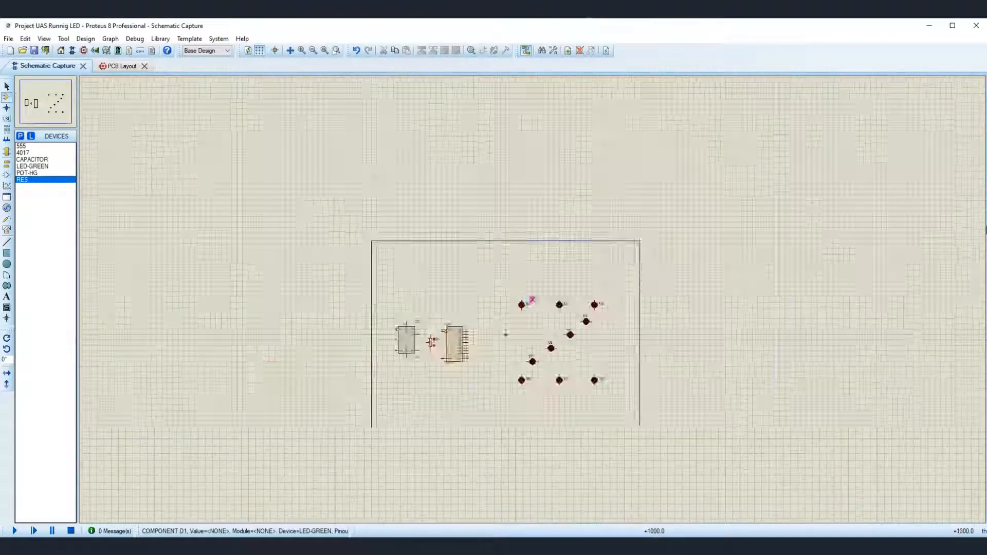
scroll(528, 282, "up", 2)
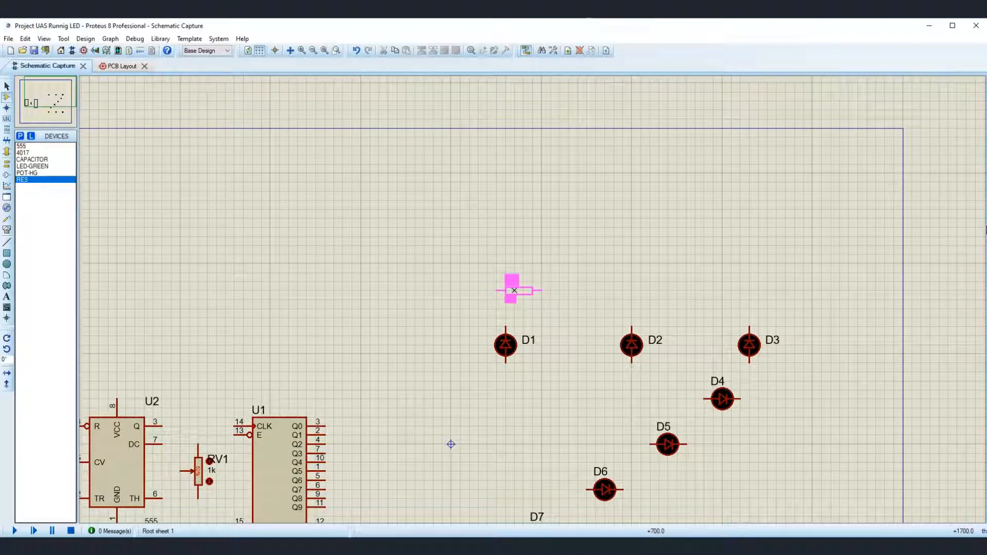
left_click(513, 284)
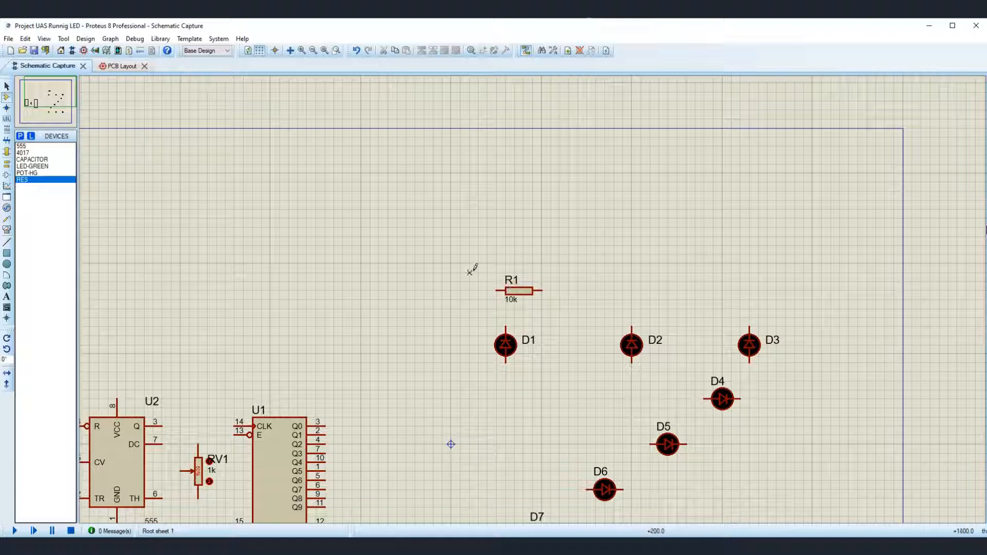
double_click(515, 309)
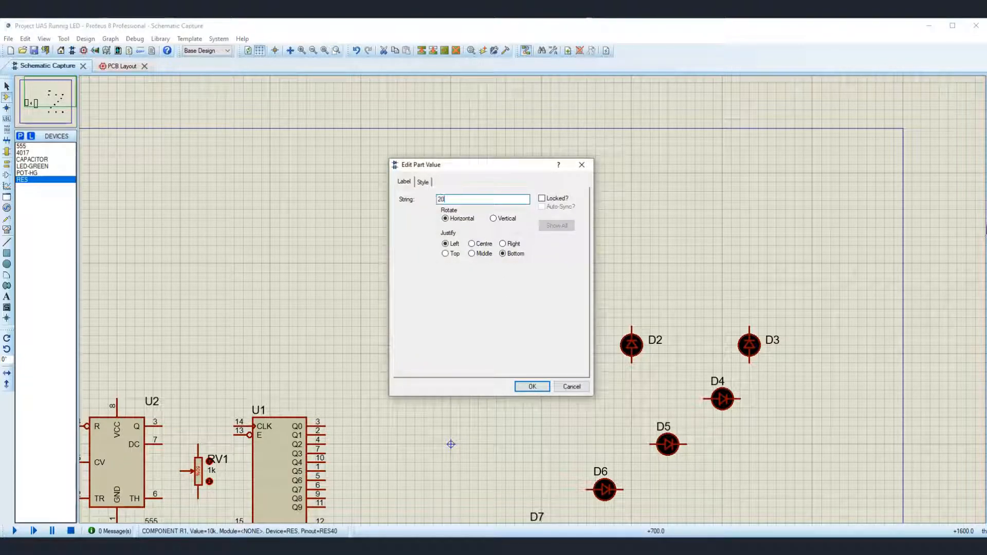
left_click(531, 388)
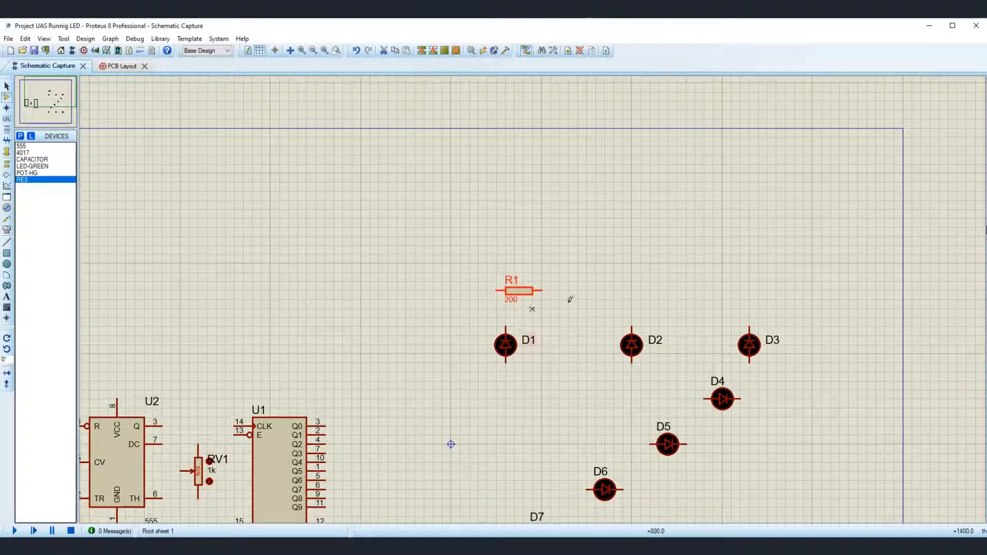
Step: Rotate the resistor above D1 anti-clockwise so it stands vertically
left_click(569, 299)
left_click_drag(534, 303, 559, 308)
right_click(558, 294)
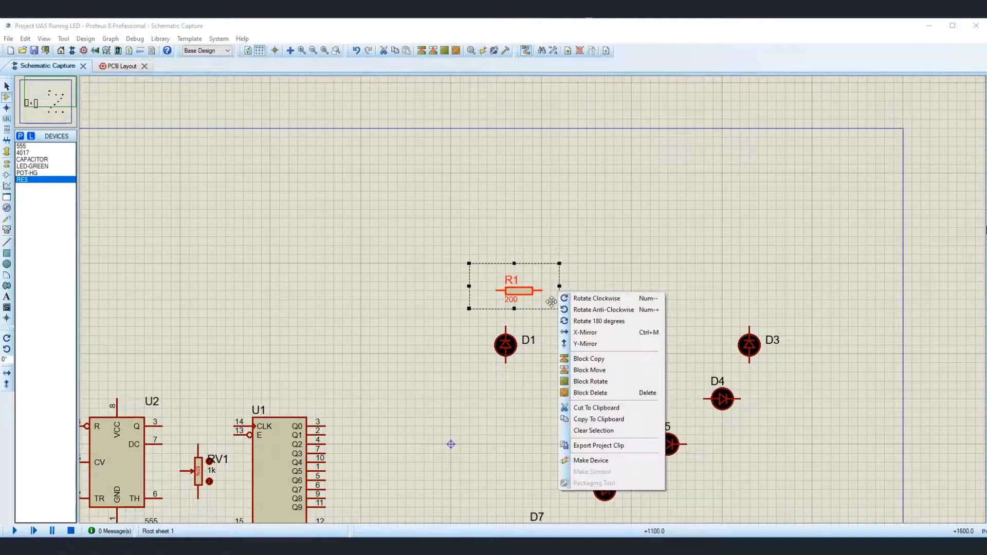
left_click(587, 310)
left_click(651, 288)
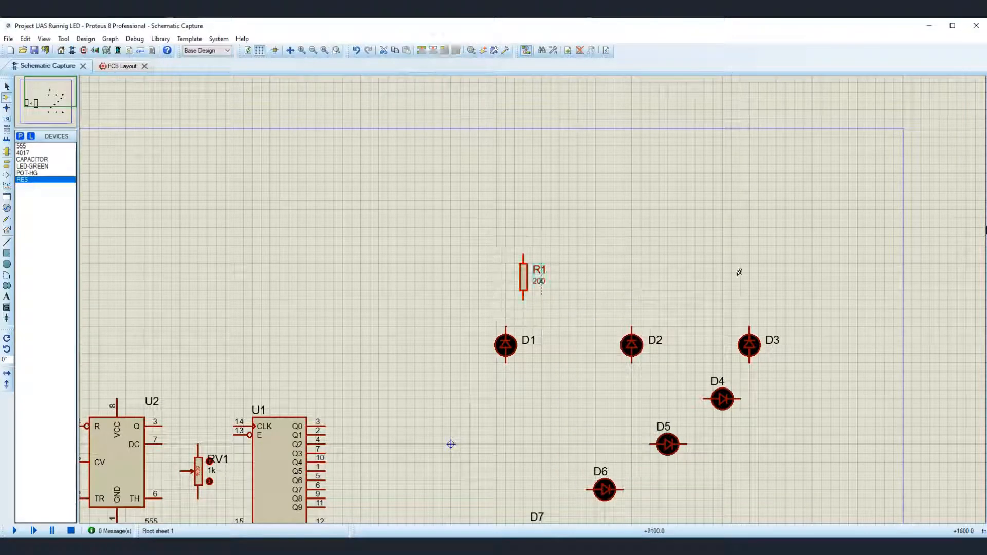
Step: Block copy R1 twice to the right to form a row of three vertical resistors above the top LEDs
scroll(761, 288, "down", 1)
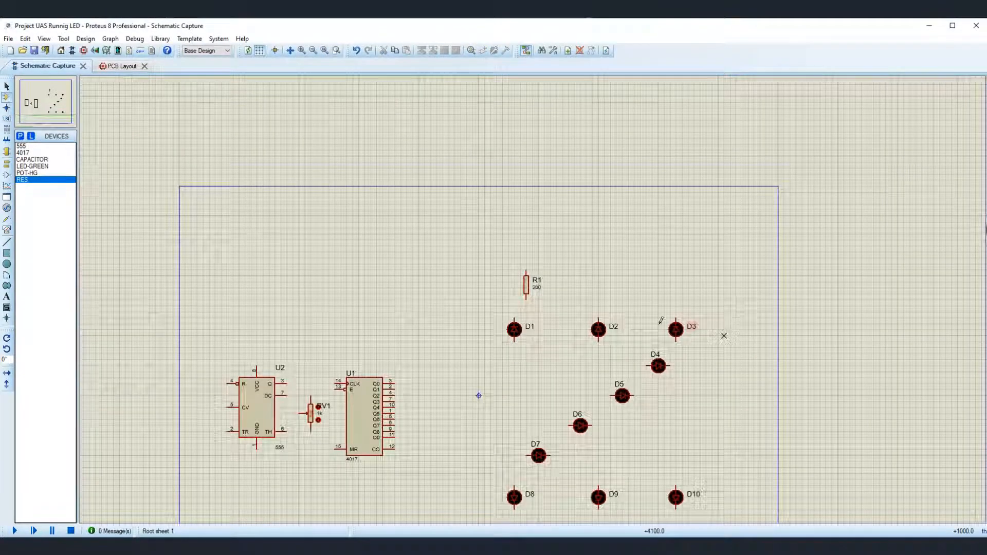
scroll(532, 306, "up", 1)
scroll(584, 297, "up", 1)
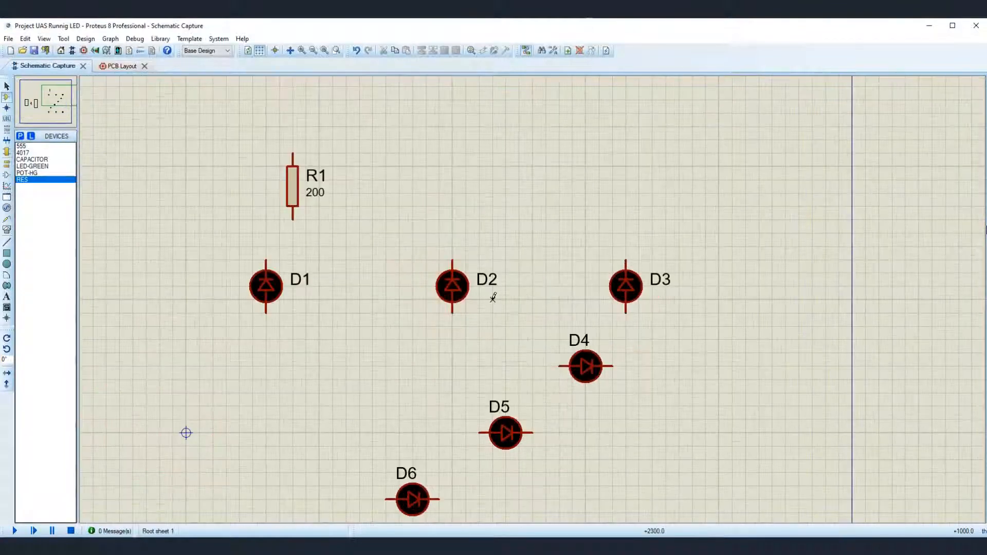
scroll(493, 295, "down", 1)
left_click_drag(337, 193, 416, 247)
right_click(406, 226)
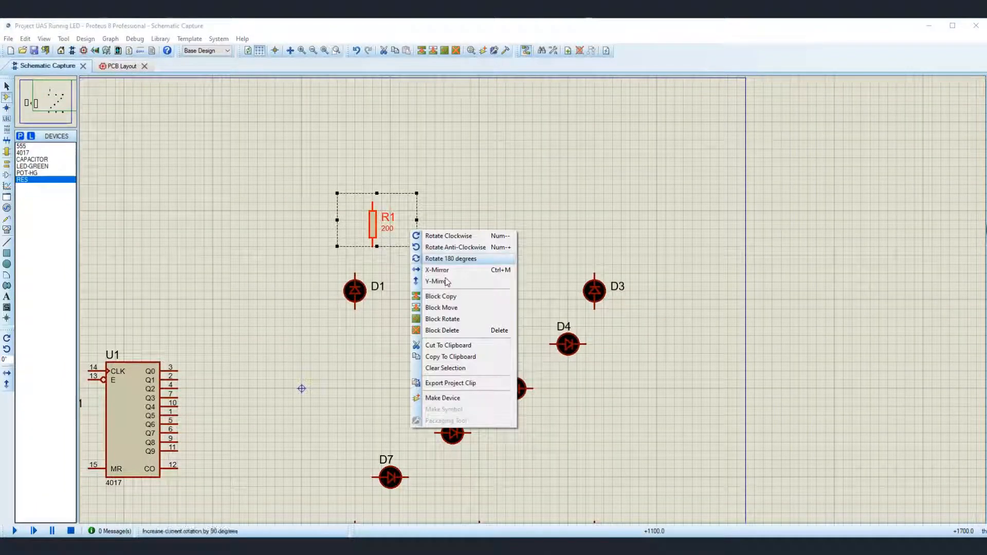
left_click(437, 295)
left_click(482, 245)
left_click(561, 246)
right_click(423, 301)
Step: Block move the three vertical resistors to the right so they are centred above the top LED row
left_click_drag(302, 166, 559, 264)
right_click(508, 225)
left_click(546, 306)
left_click(591, 264)
left_click(507, 324)
Step: Block copy the row of three resistors to the lower right of the LED group
scroll(507, 323, "down", 1)
scroll(601, 265, "up", 1)
left_click_drag(338, 203, 559, 282)
right_click(523, 258)
left_click(586, 327)
left_click(657, 419)
right_click(597, 385)
Step: Rotate the copied group into a vertical column of three horizontal resistors
left_click_drag(497, 379, 674, 436)
right_click(663, 426)
left_click(683, 236)
right_click(606, 369)
left_click(648, 177)
right_click(647, 392)
left_click(672, 200)
left_click(671, 288)
Step: Block move the resistor column up and to the right so its first resistor is level with D3
scroll(575, 288, "down", 1)
scroll(648, 349, "up", 1)
left_click_drag(445, 227, 559, 414)
right_click(506, 348)
left_click(558, 222)
left_click(532, 330)
Step: Block copy R6 beneath itself as a fourth column resistor, and shift R6 slightly up to even the spacing
left_click_drag(469, 343, 533, 388)
right_click(488, 355)
left_click(545, 220)
left_click(488, 415)
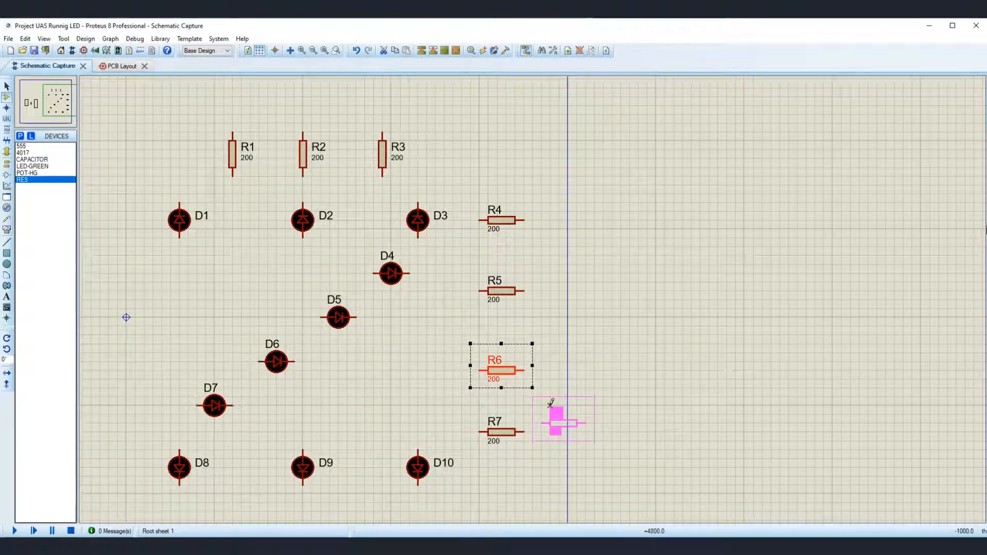
left_click(549, 409)
right_click(549, 409)
left_click(595, 443)
key("ctrl+z")
left_click_drag(509, 371, 508, 362)
left_click(550, 405)
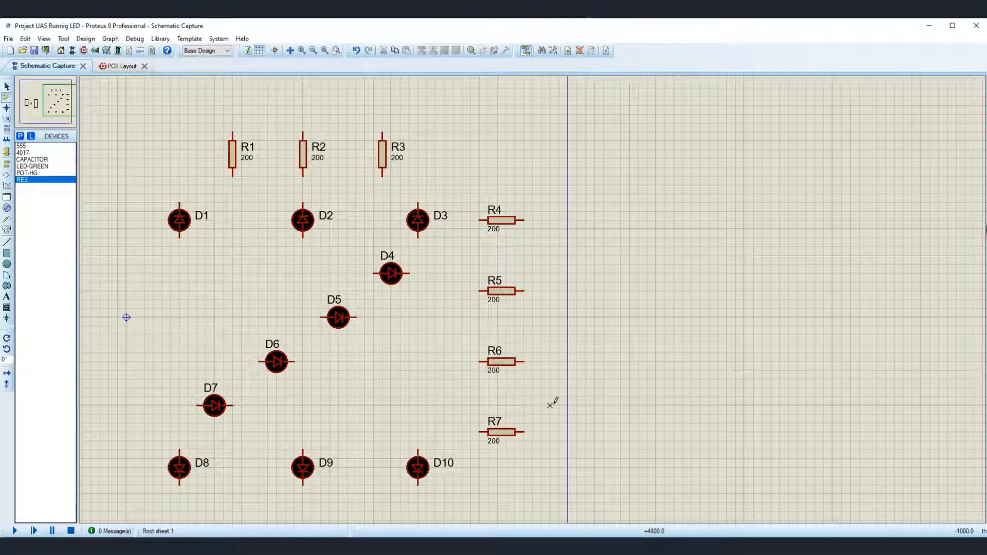
Step: Move the whole group of LEDs and resistors slightly left within the sheet
scroll(453, 202, "down", 1)
left_click_drag(242, 156, 545, 446)
left_click_drag(478, 357, 449, 358)
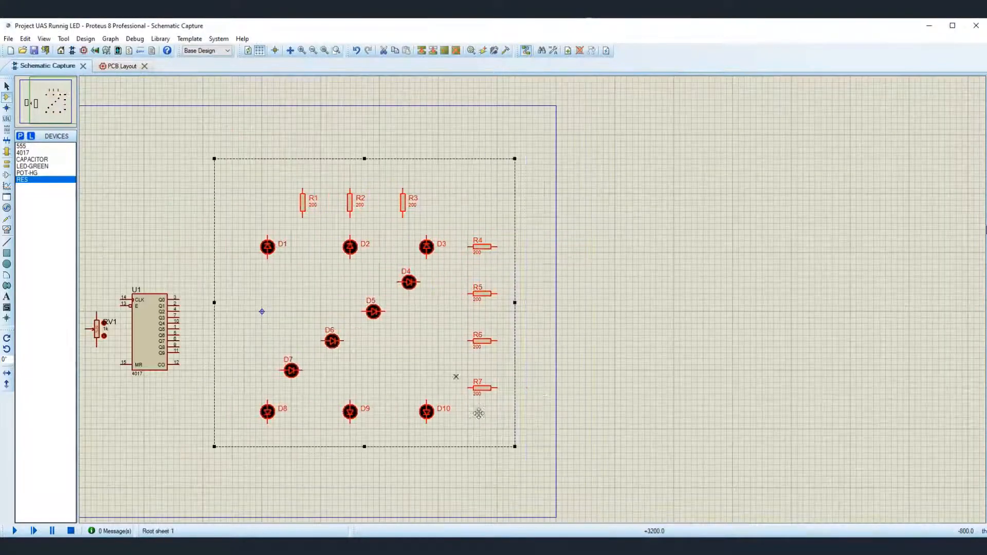
right_click(549, 406)
left_click(524, 364)
Step: Block copy the three top resistors R1 to R3 beneath the bottom LED row
scroll(523, 355, "up", 1)
scroll(522, 291, "down", 1)
scroll(523, 292, "up", 1)
scroll(532, 297, "down", 1)
left_click_drag(300, 120, 463, 173)
right_click(437, 162)
left_click(469, 232)
left_click(429, 421)
right_click(504, 385)
scroll(504, 385, "up", 1)
scroll(532, 296, "down", 1)
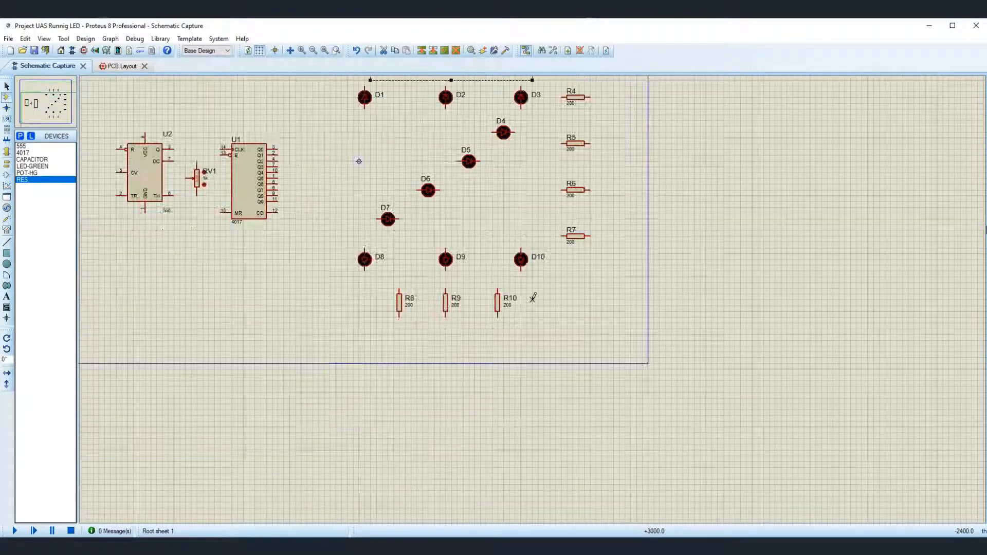
scroll(532, 295, "up", 1)
scroll(533, 257, "down", 1)
left_click(649, 240)
Step: Place another horizontal resistor above the gap between the 555 timer and the 4017 counter
scroll(569, 370, "up", 1)
scroll(531, 295, "down", 1)
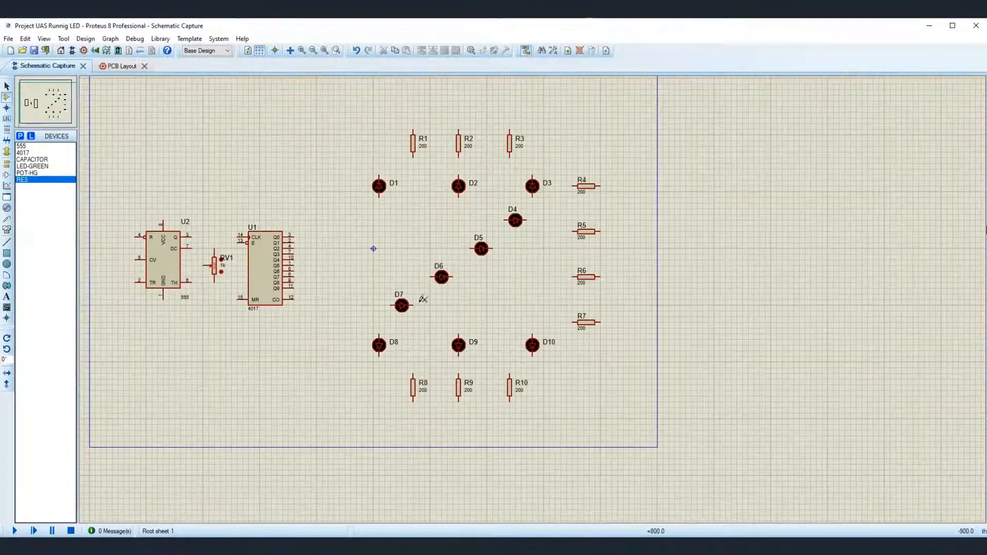
scroll(531, 293, "up", 1)
scroll(546, 282, "up", 1)
scroll(660, 263, "down", 2)
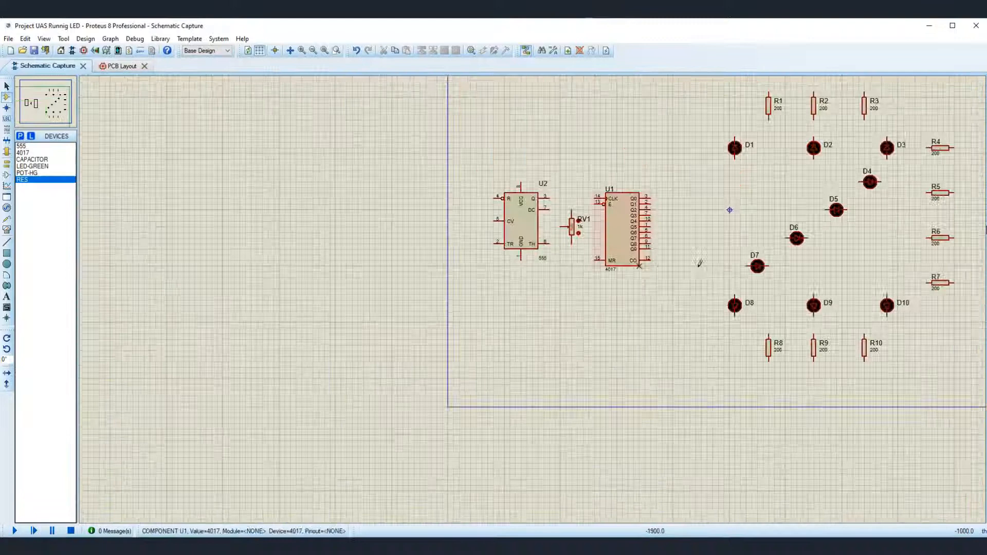
scroll(667, 249, "down", 1)
scroll(429, 317, "up", 2)
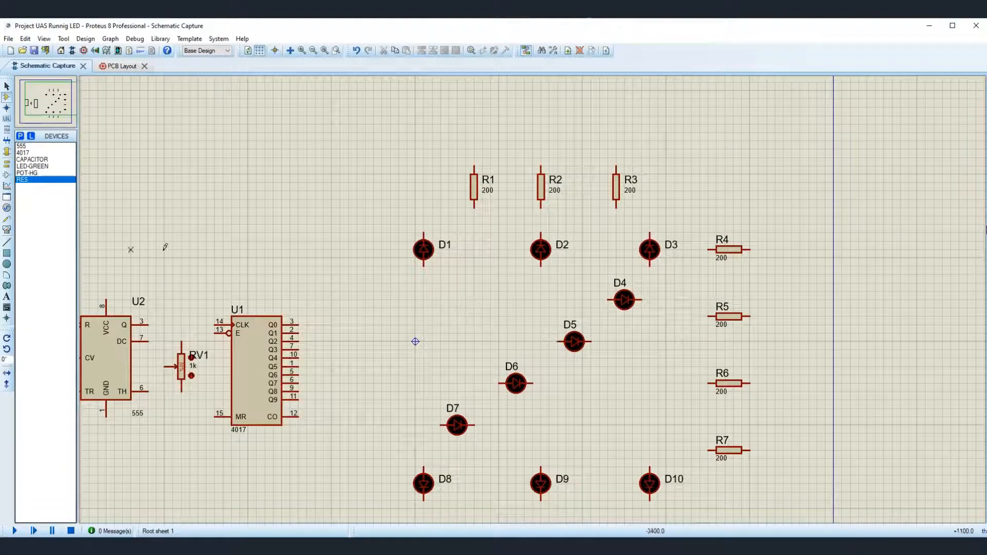
left_click(190, 248)
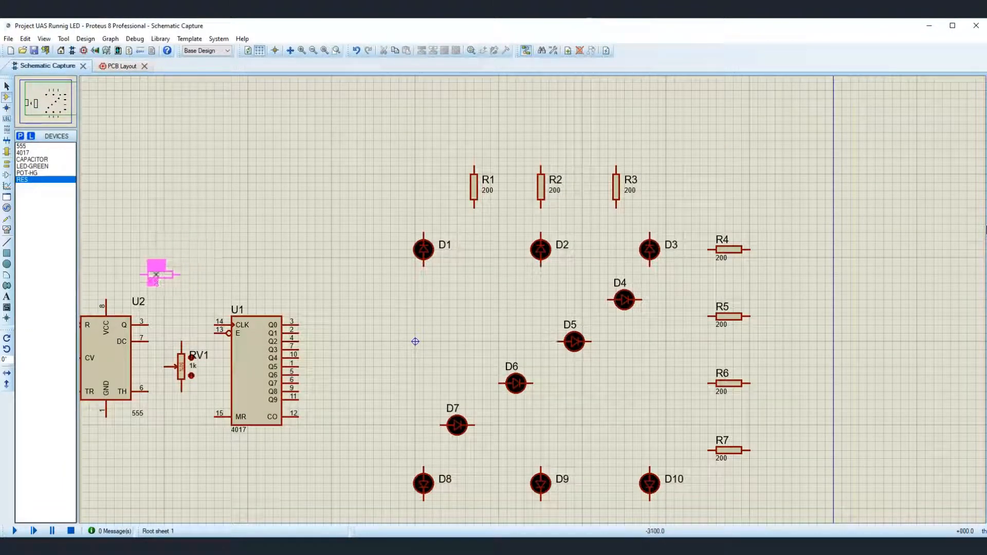
left_click(156, 266)
Step: Place one capacitor below the 555 timer and a second one up and to the left of it
scroll(275, 407, "down", 1)
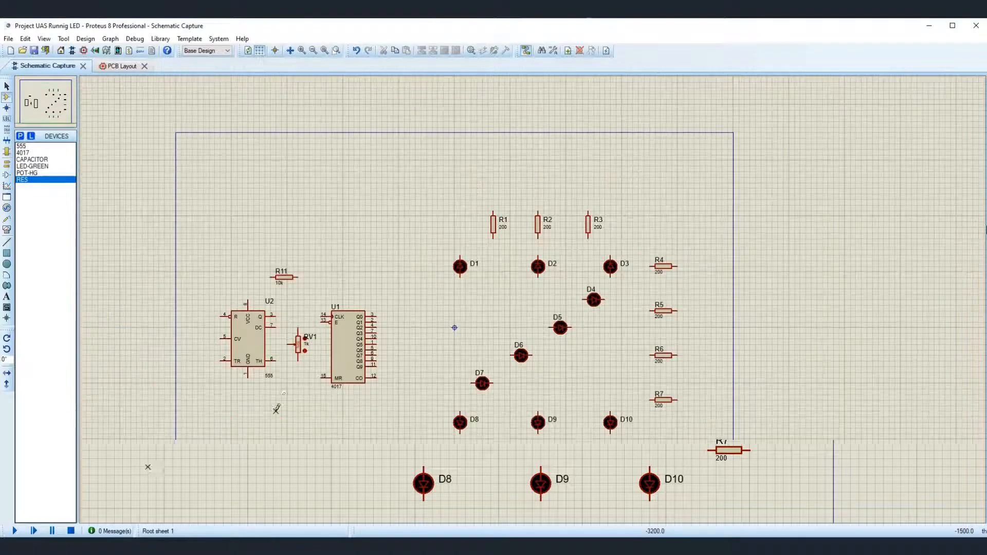
scroll(559, 289, "up", 1)
scroll(559, 289, "up", 1)
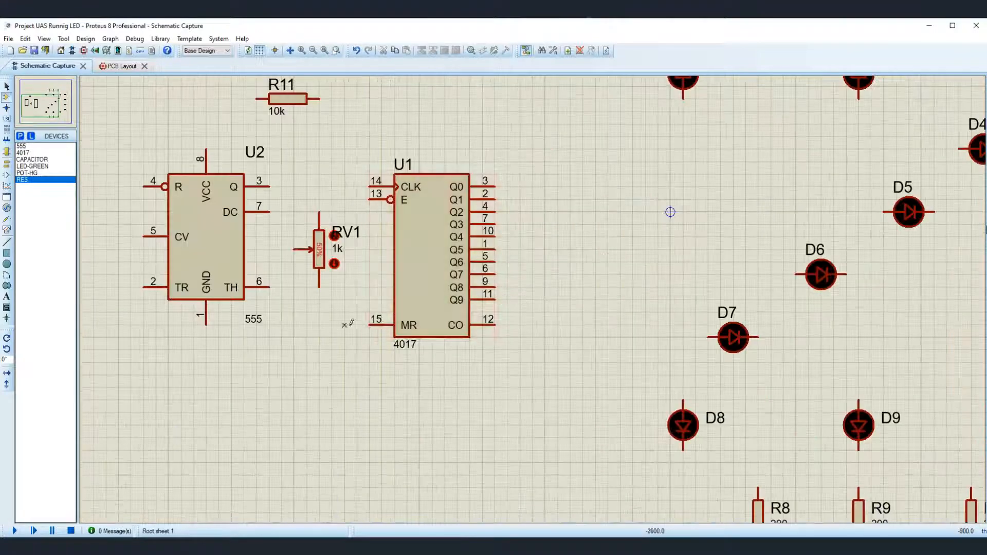
scroll(408, 315, "down", 1)
left_click(34, 167)
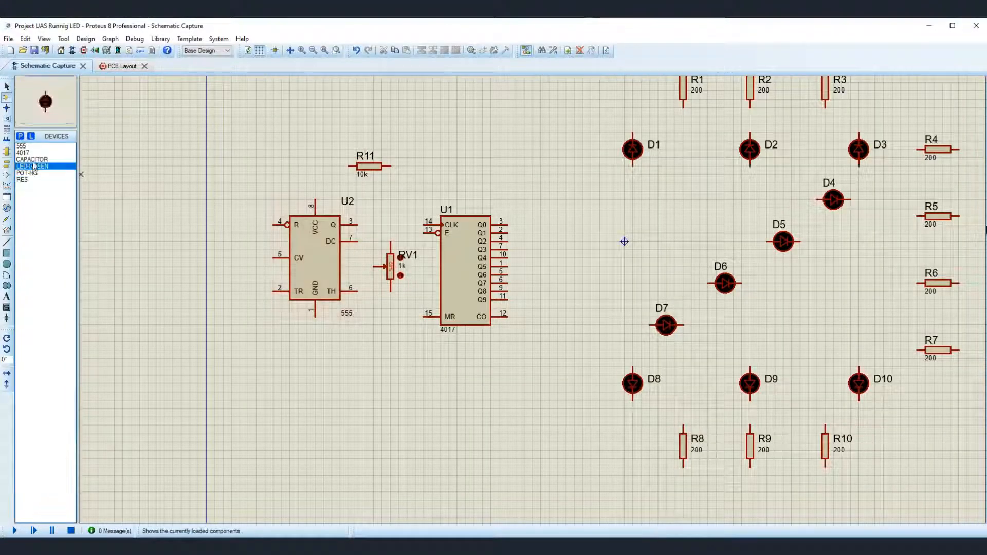
left_click(34, 159)
scroll(309, 360, "up", 1)
scroll(557, 299, "down", 2)
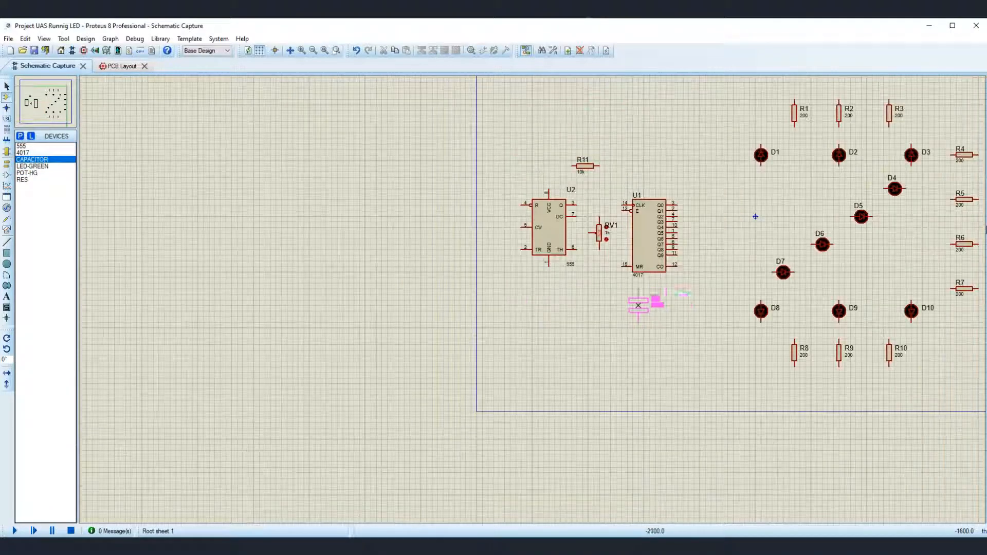
scroll(627, 305, "up", 2)
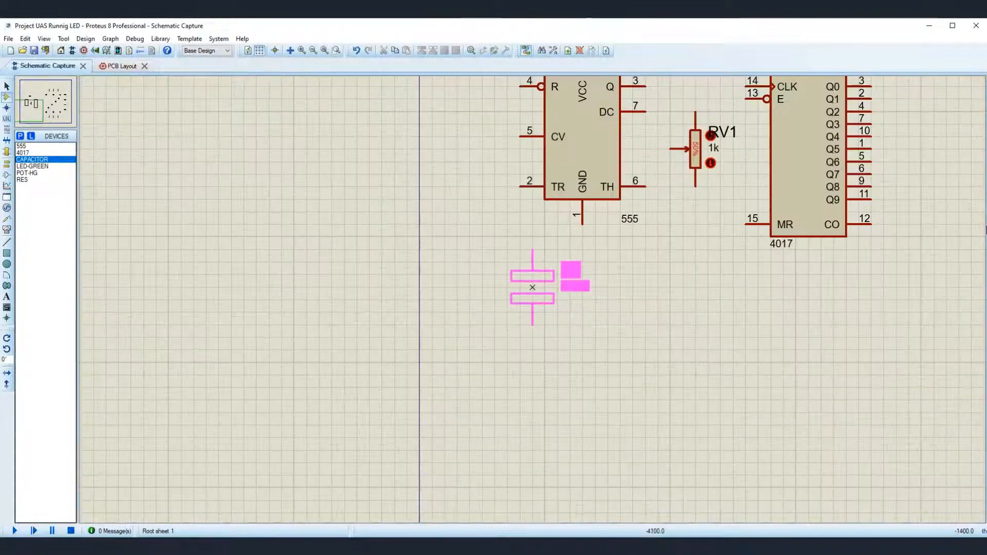
left_click(532, 287)
scroll(532, 287, "down", 1)
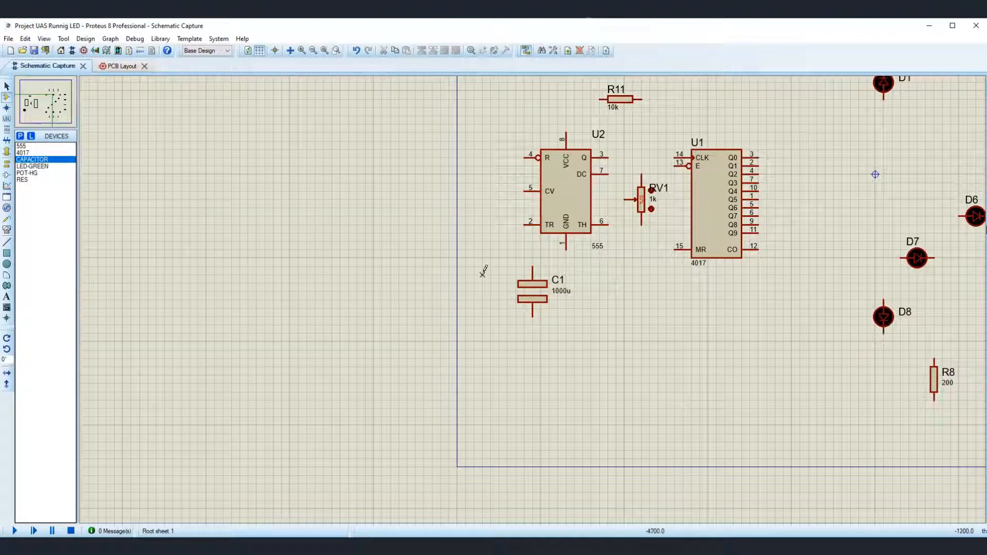
left_click(482, 249)
Step: Block move the 555, 4017, potentiometer, R11 and both capacitors slightly right, away from the sheet border
scroll(643, 282, "down", 1)
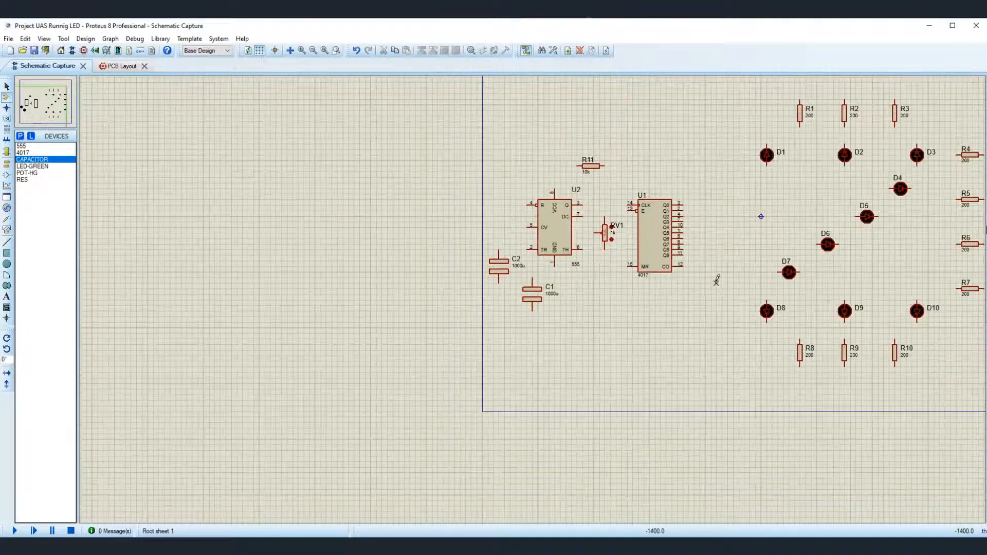
scroll(852, 272, "down", 2)
scroll(528, 291, "up", 2)
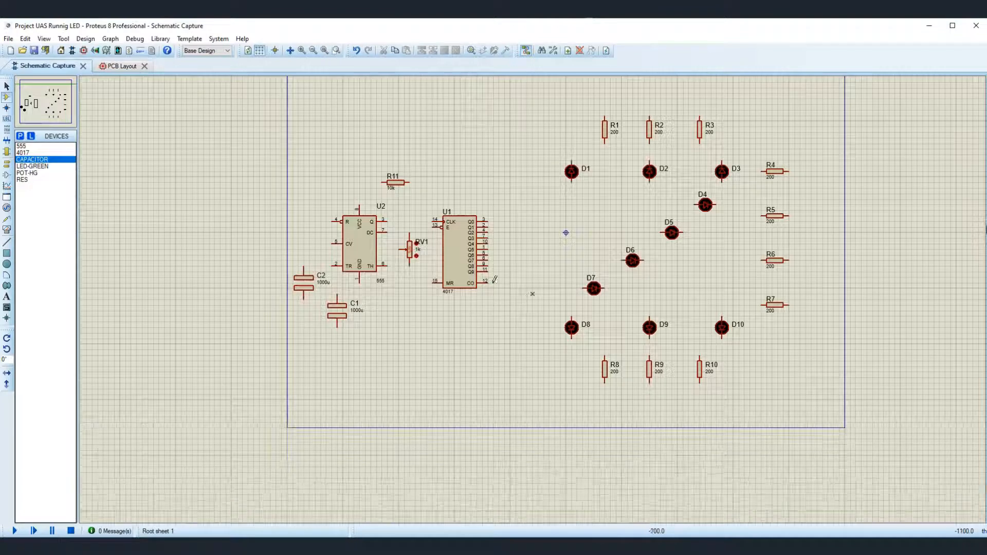
left_click_drag(286, 154, 504, 344)
right_click(461, 312)
left_click(519, 384)
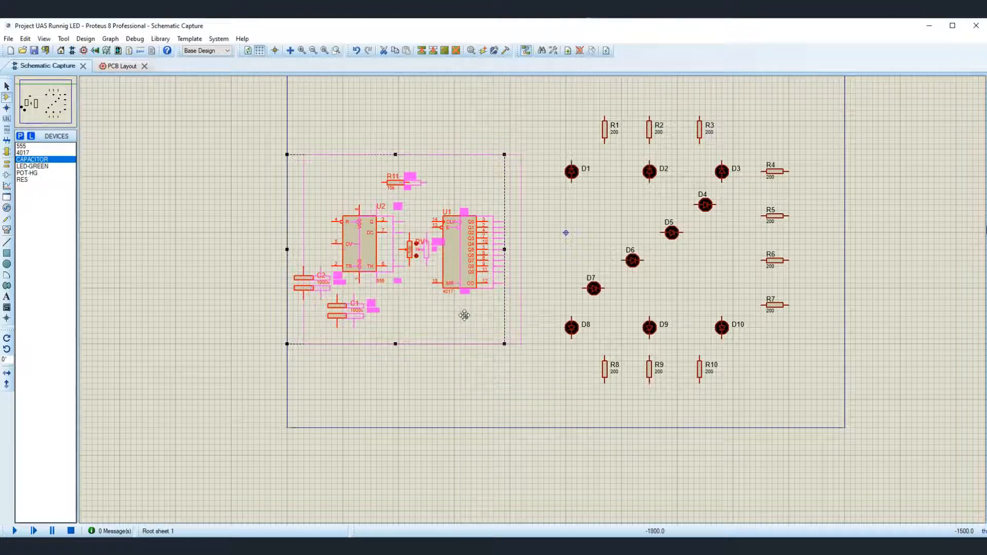
left_click(464, 316)
left_click(472, 360)
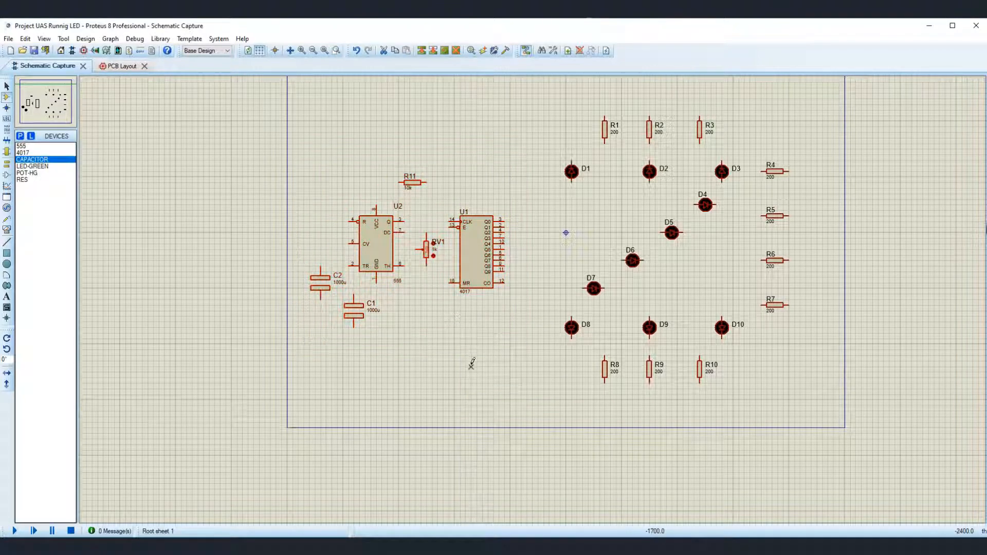
Step: Block move the entire circuit slightly right to centre it on the sheet
left_click_drag(304, 110, 822, 399)
right_click(711, 342)
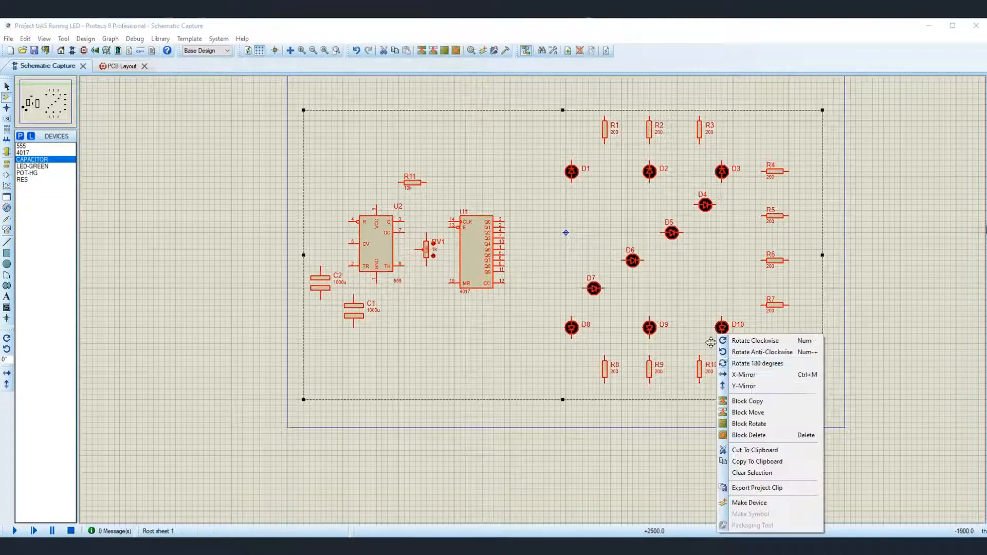
left_click(748, 400)
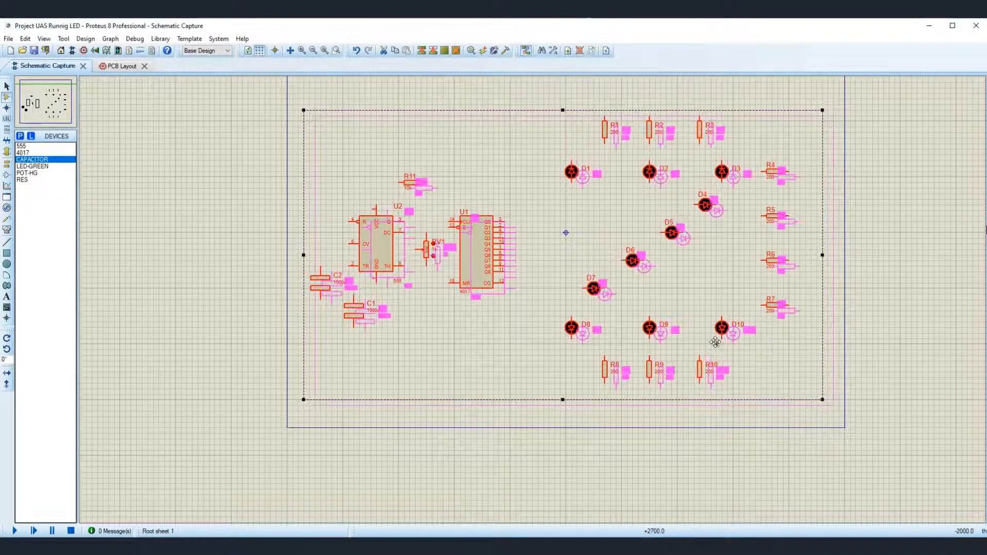
left_click(714, 336)
left_click(728, 404)
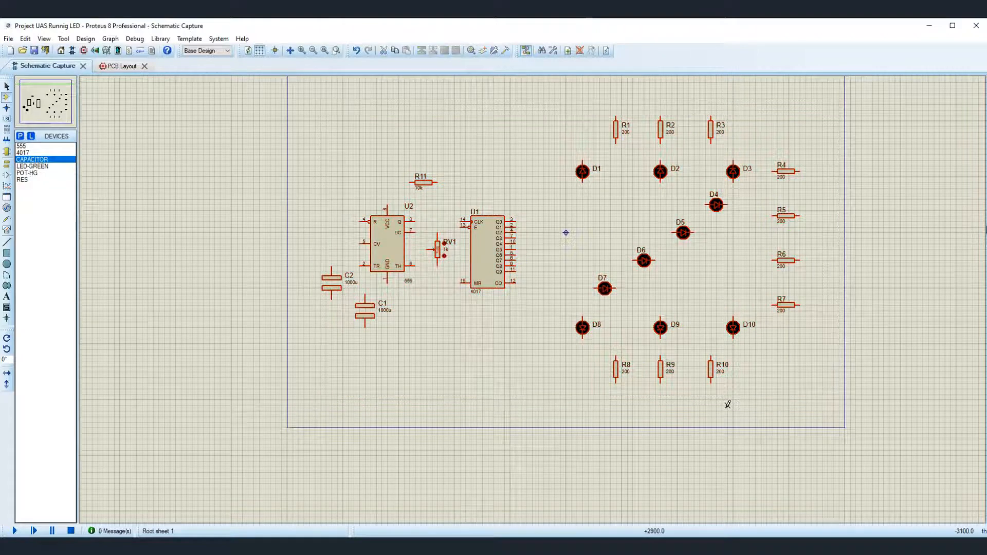
Step: Move capacitors C2 and C1 slightly further left, away from the 555 timer
scroll(661, 266, "up", 1)
scroll(331, 341, "down", 1)
scroll(315, 343, "up", 2)
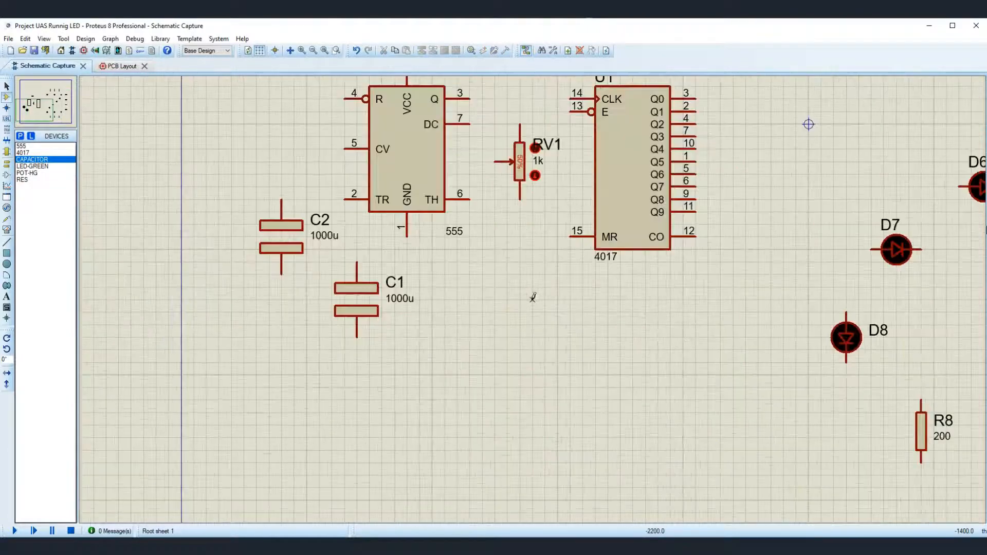
left_click_drag(304, 229, 279, 243)
left_click_drag(368, 302, 344, 303)
left_click(434, 310)
Step: Set the value of C1 to 10uF and the value of C2 to 100nF
double_click(381, 303)
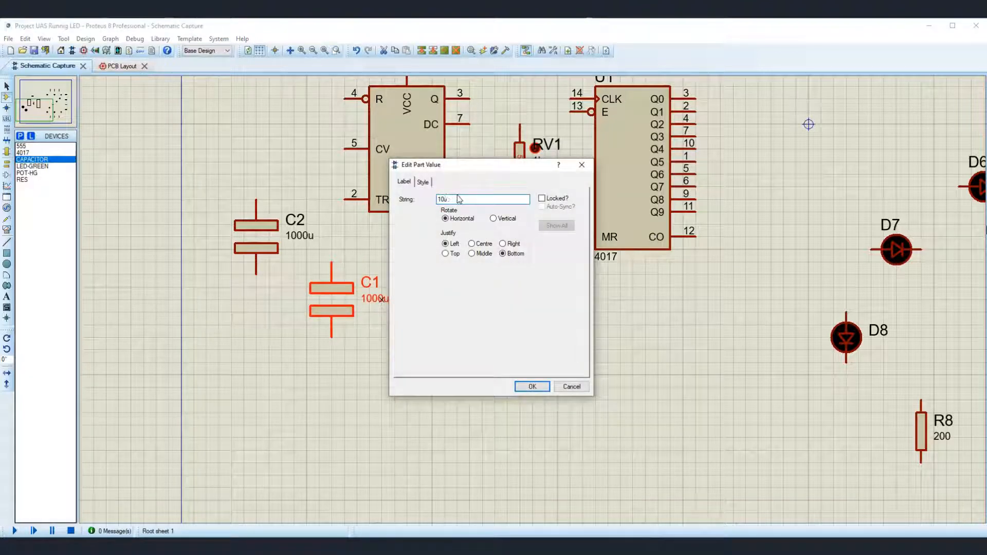
type("10uF")
left_click(532, 386)
double_click(294, 236)
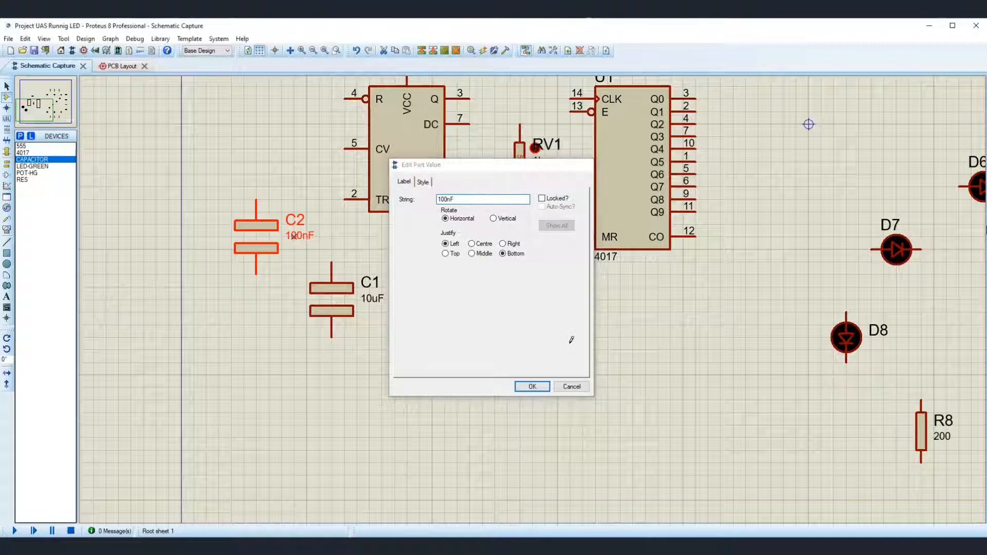
key("Return")
Step: Wire the 555 timer's Q output (pin 3) to the 4017's CLK input (pin 14)
scroll(560, 329, "down", 2)
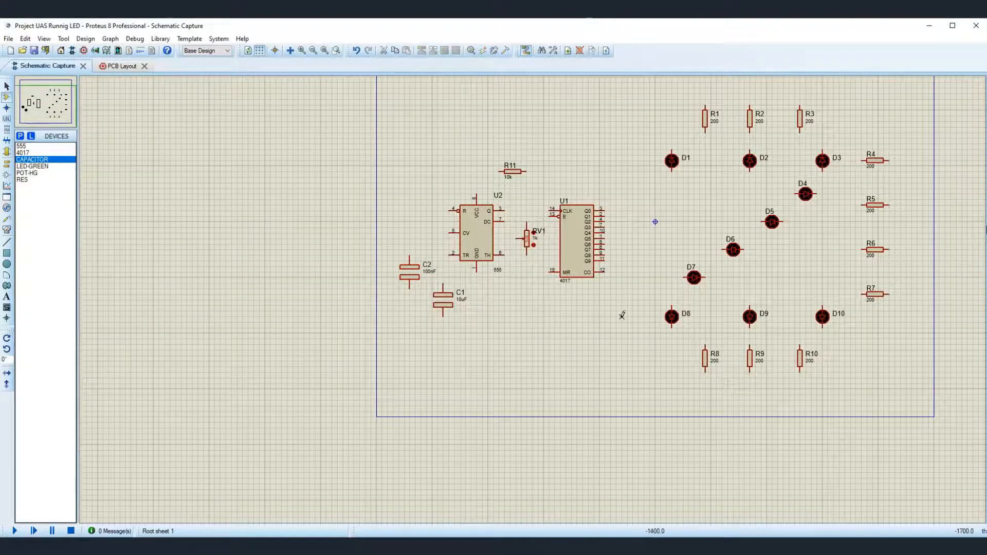
scroll(627, 309, "up", 2)
scroll(519, 270, "down", 3)
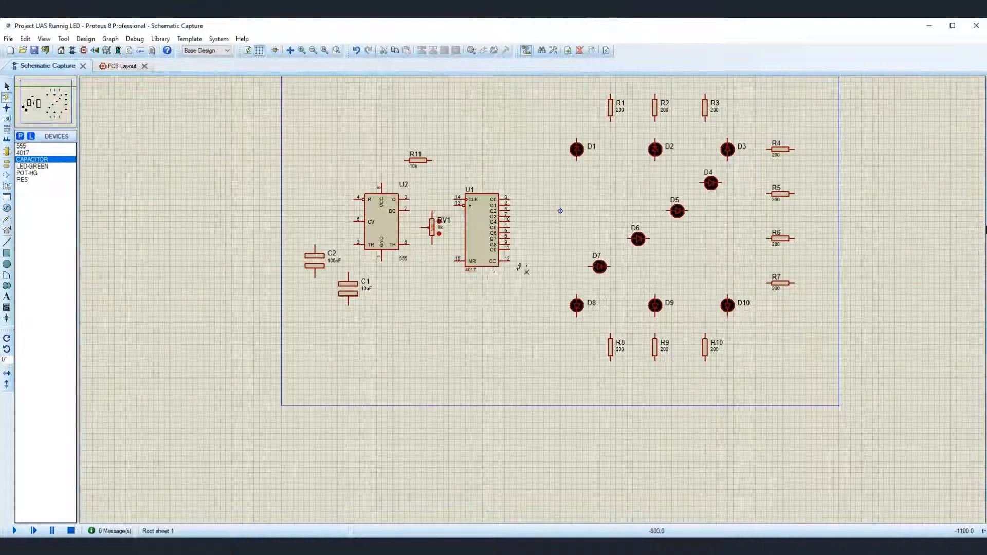
scroll(522, 270, "up", 2)
scroll(565, 297, "up", 2)
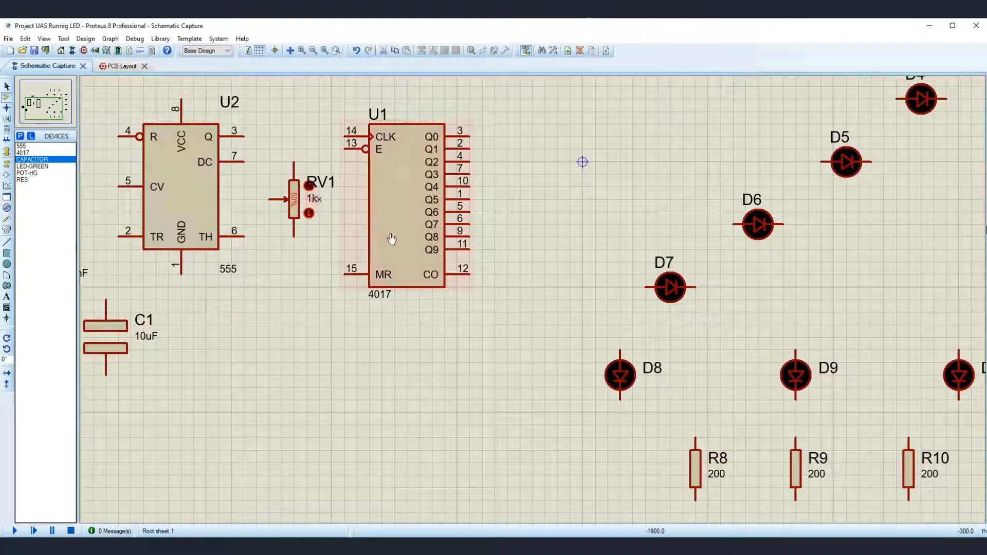
scroll(535, 298, "down", 2)
scroll(540, 306, "up", 3)
left_click(495, 249)
left_click(594, 249)
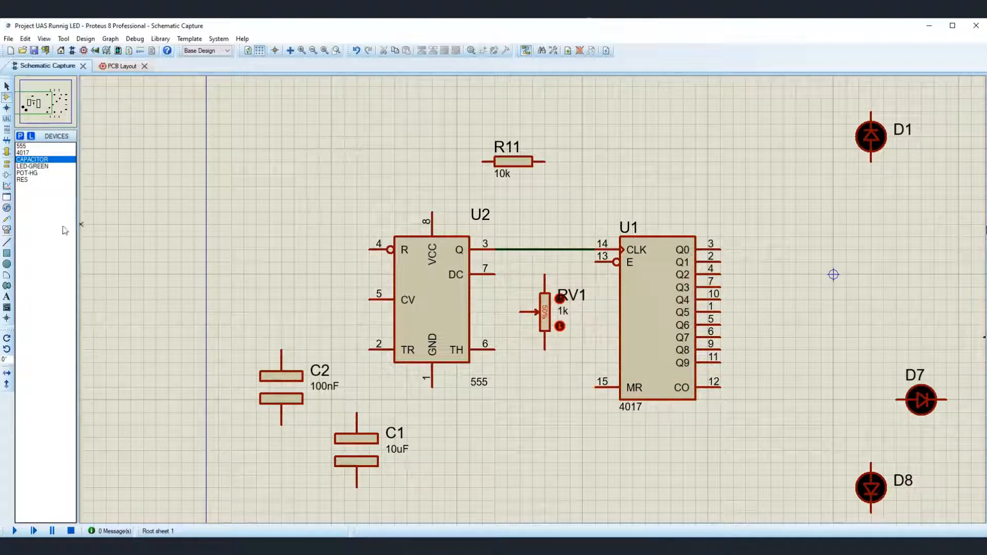
Step: Place a power terminal above and to the left of the 555 timer
left_click(6, 151)
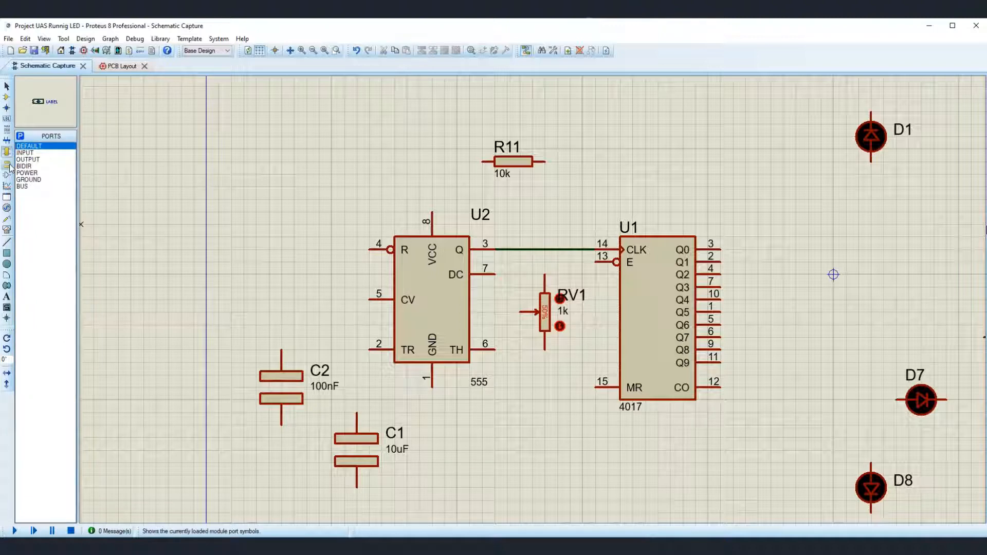
left_click(7, 165)
left_click(27, 173)
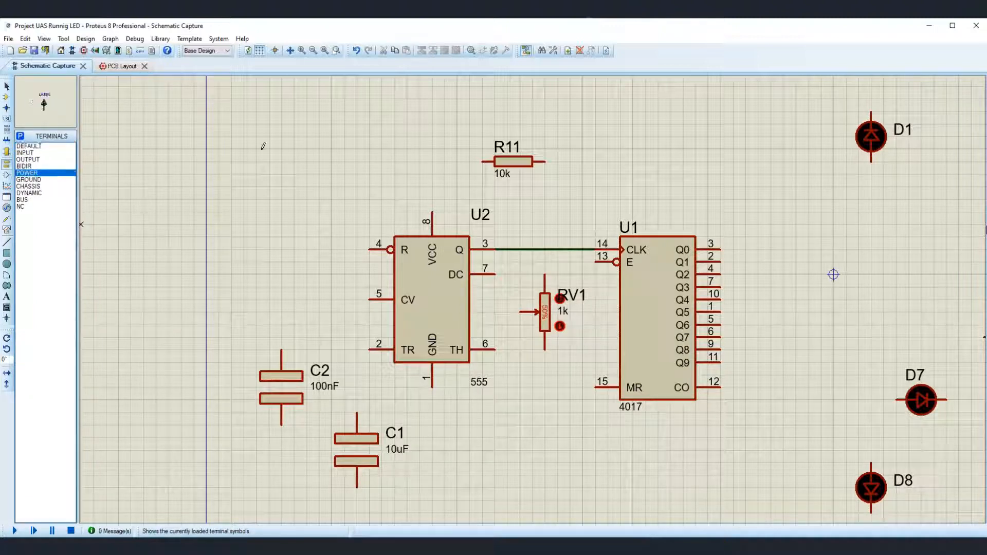
left_click(305, 128)
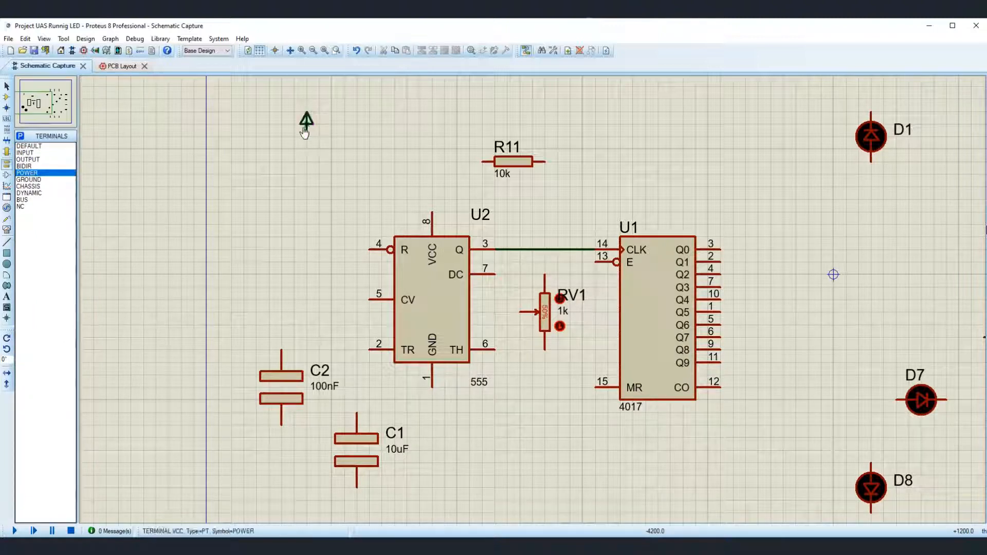
Step: Place a ground terminal below the 555 timer, near the lower sheet border
left_click(37, 180)
scroll(576, 385, "down", 1)
scroll(576, 382, "down", 1)
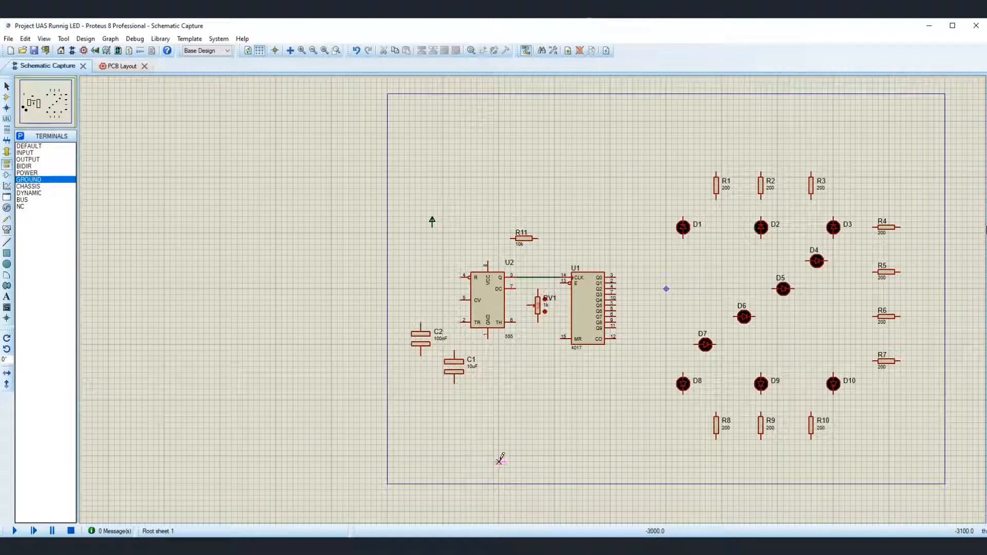
scroll(522, 465, "up", 1)
scroll(521, 257, "down", 1)
scroll(522, 257, "up", 2)
scroll(538, 260, "down", 2)
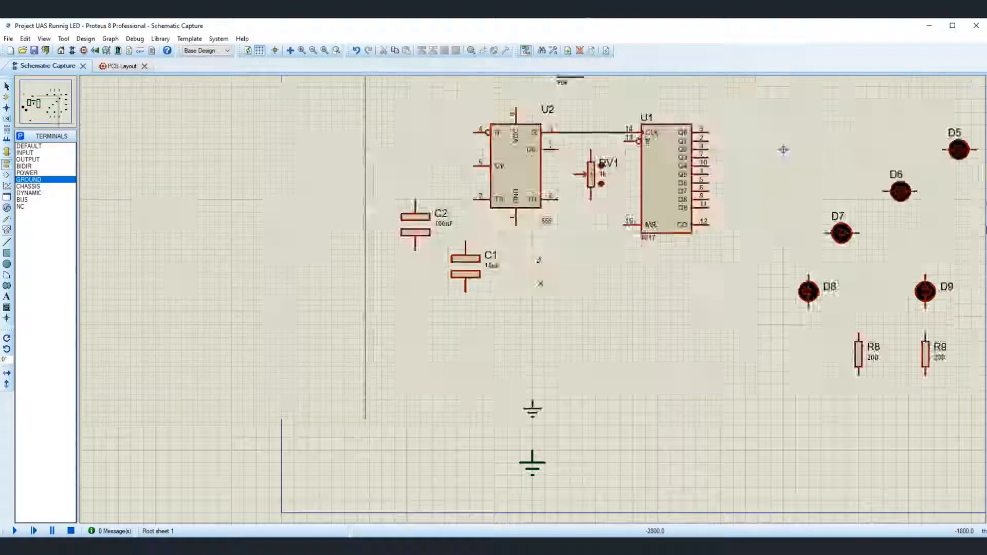
Step: Wire the lower pins of LEDs D1, D2 and D3 to the 4017 outputs Q0, Q1 and Q2 respectively
left_click(6, 97)
scroll(531, 295, "up", 2)
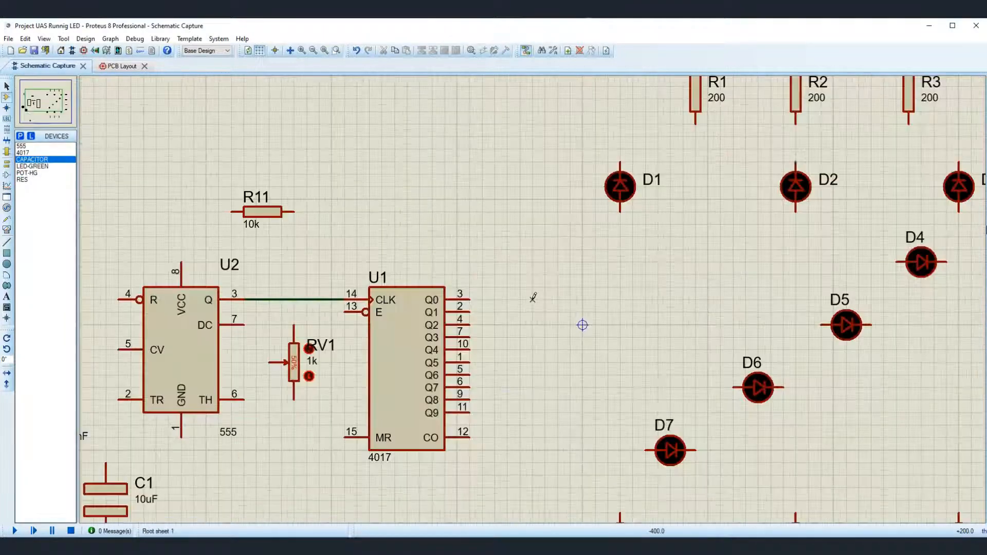
scroll(474, 278, "down", 1)
scroll(474, 278, "up", 1)
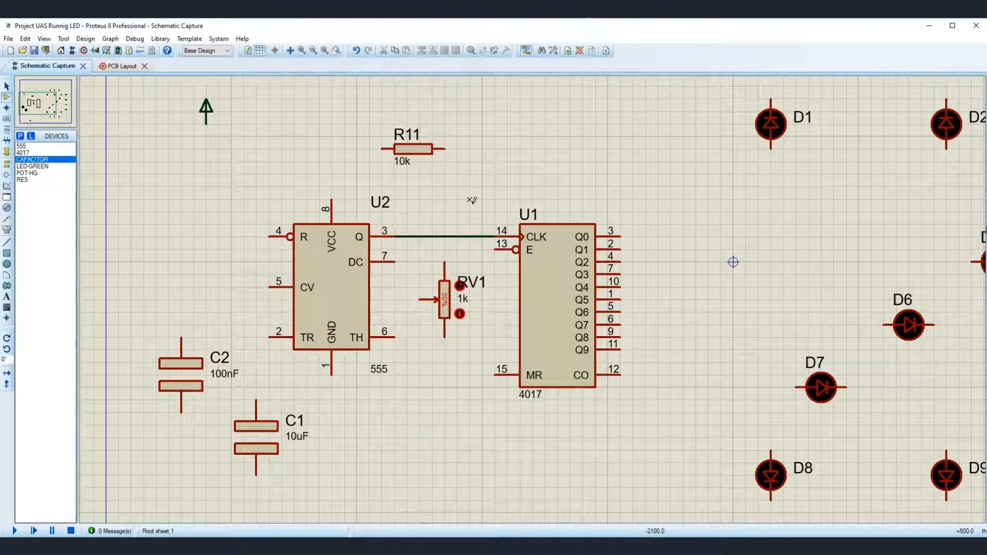
scroll(495, 208, "down", 2)
scroll(673, 263, "up", 3)
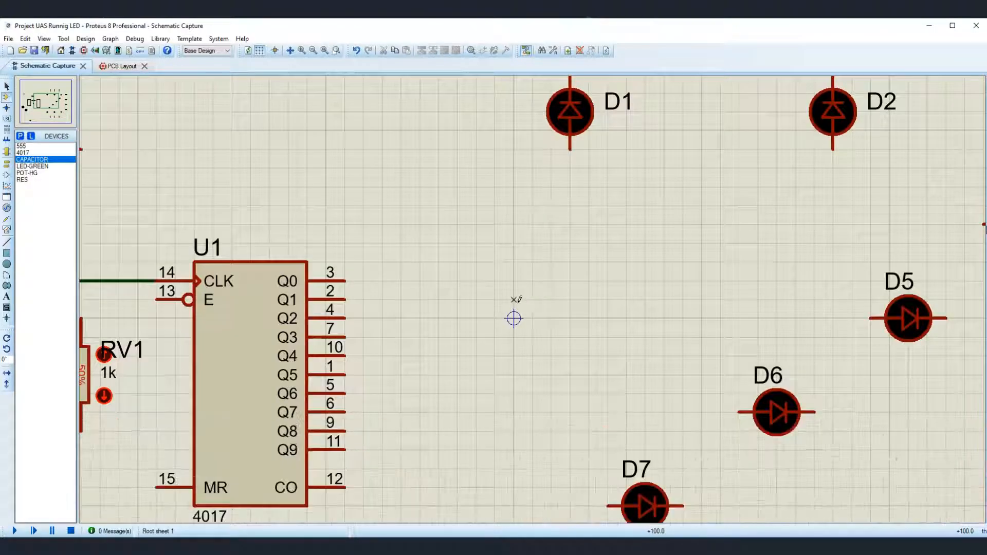
scroll(540, 288, "down", 1)
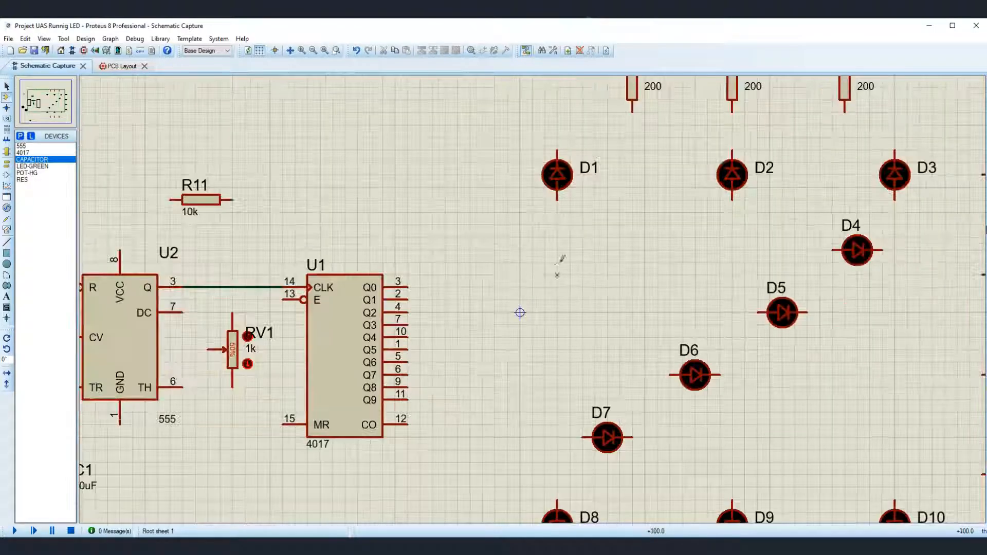
left_click(557, 200)
left_click(407, 286)
left_click(733, 205)
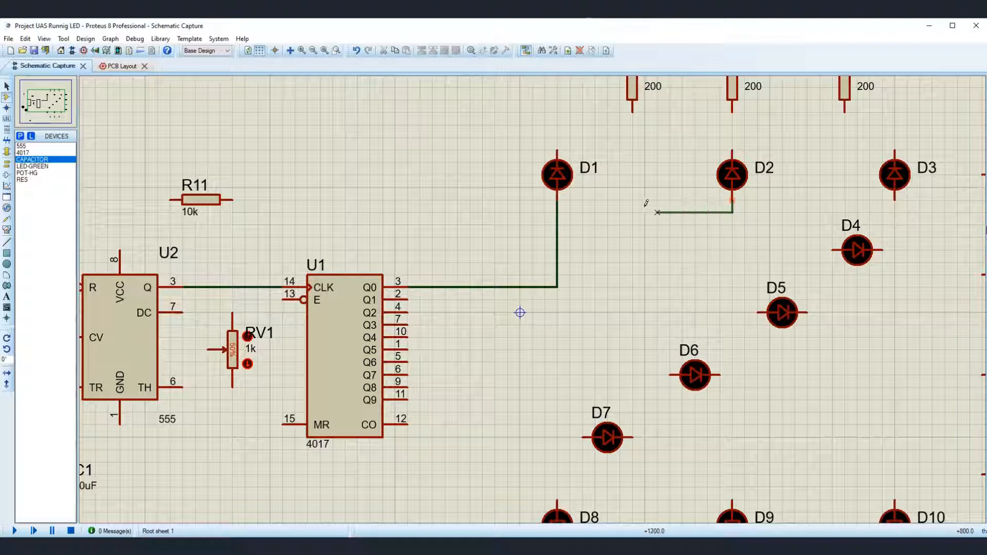
left_click(408, 299)
left_click(895, 200)
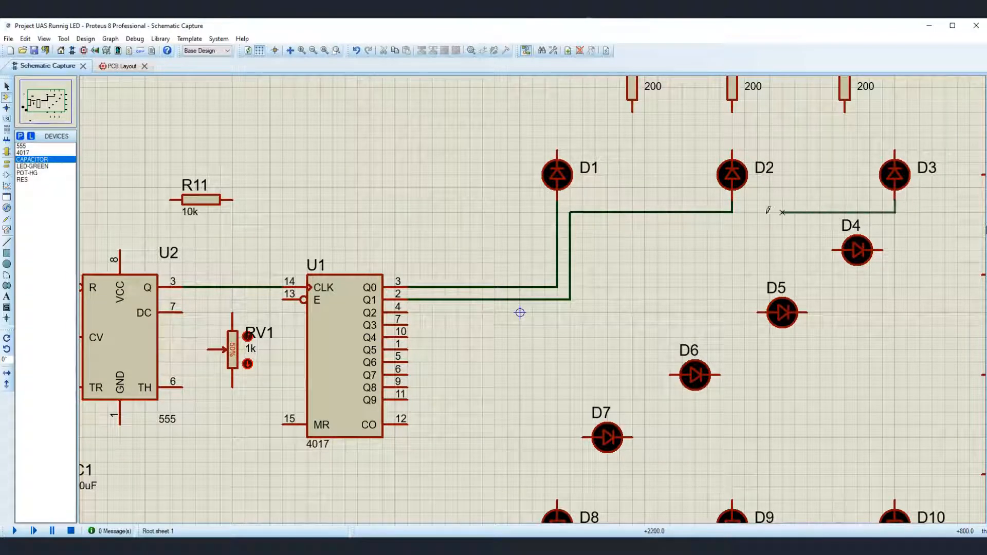
left_click(407, 312)
Step: Wire the left pins of LEDs D4, D5, D6 and D7 to the 4017 outputs Q3, Q4, Q5 and Q6 respectively
left_click(832, 250)
left_click(408, 325)
left_click(757, 312)
left_click(407, 337)
left_click(670, 375)
left_click(407, 350)
left_click(582, 437)
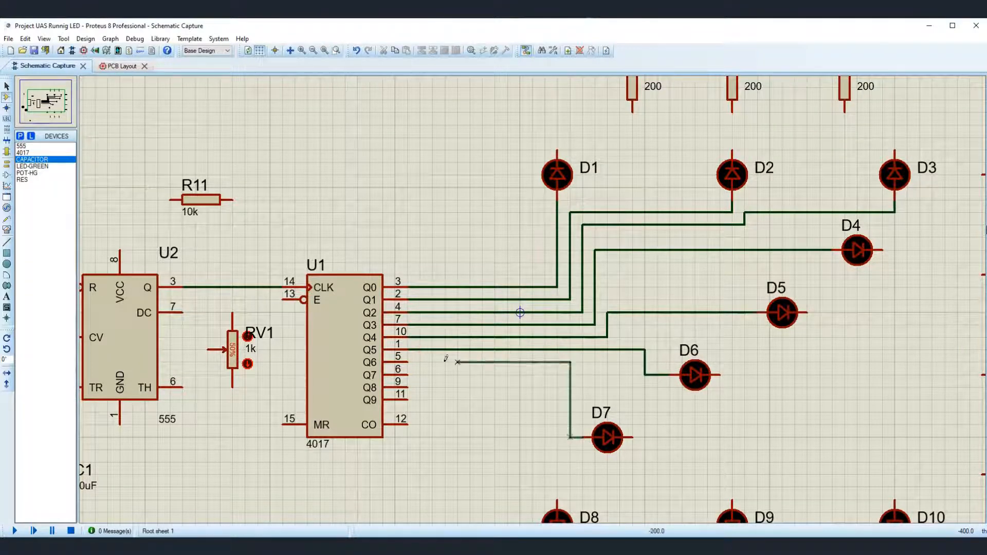
left_click(408, 362)
Step: Wire the upper pins of LEDs D8, D9 and D10 to the 4017 outputs Q7, Q8 and Q9 respectively
scroll(531, 299, "down", 1)
scroll(654, 341, "down", 1)
scroll(648, 343, "up", 1)
left_click(384, 364)
left_click(284, 282)
left_click(499, 366)
left_click(284, 291)
left_click(606, 366)
left_click(285, 299)
Step: Wire the upper pins of D1, D2 and D3 to the lower ends of R1, R2 and R3 respectively
scroll(529, 298, "up", 1)
scroll(502, 298, "down", 1)
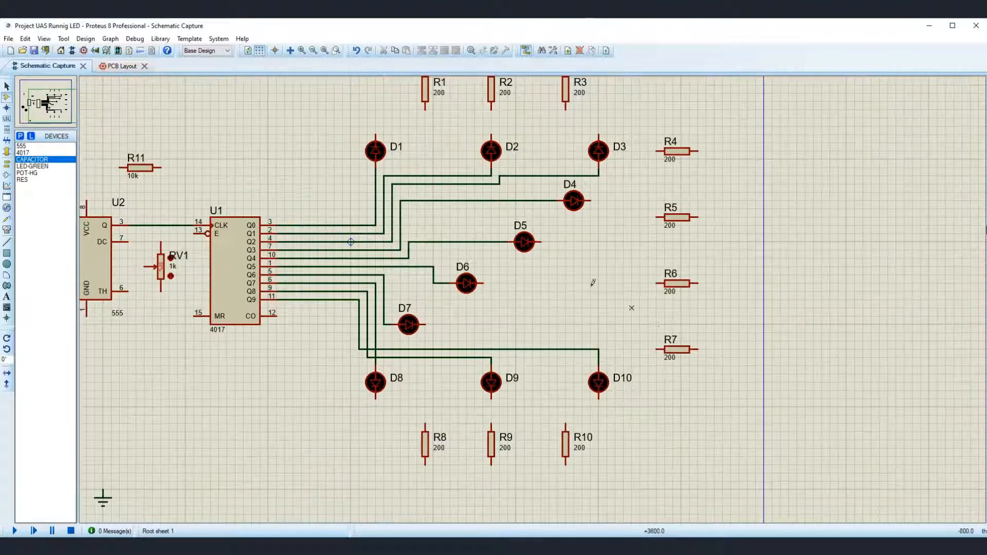
scroll(592, 282, "up", 1)
scroll(565, 283, "down", 1)
scroll(533, 282, "up", 1)
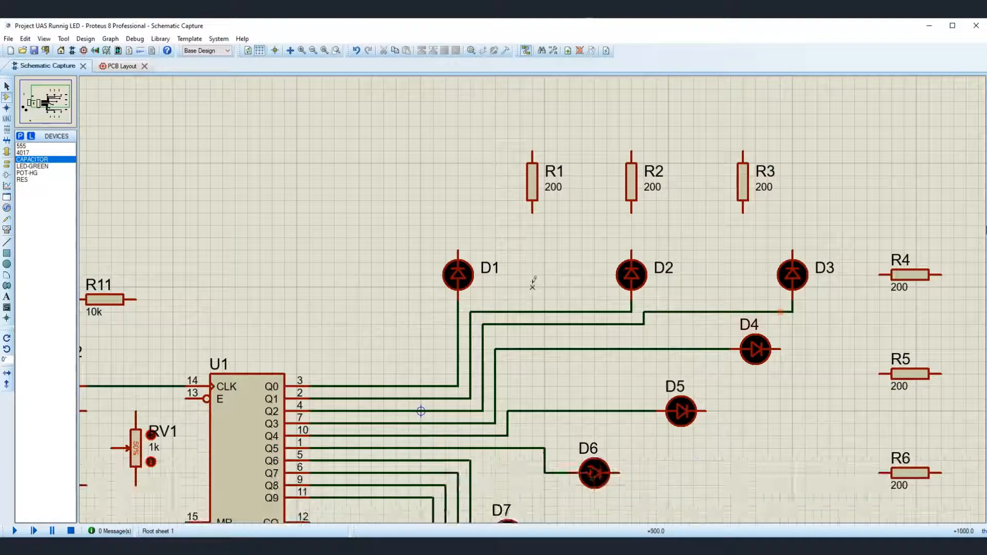
left_click(458, 250)
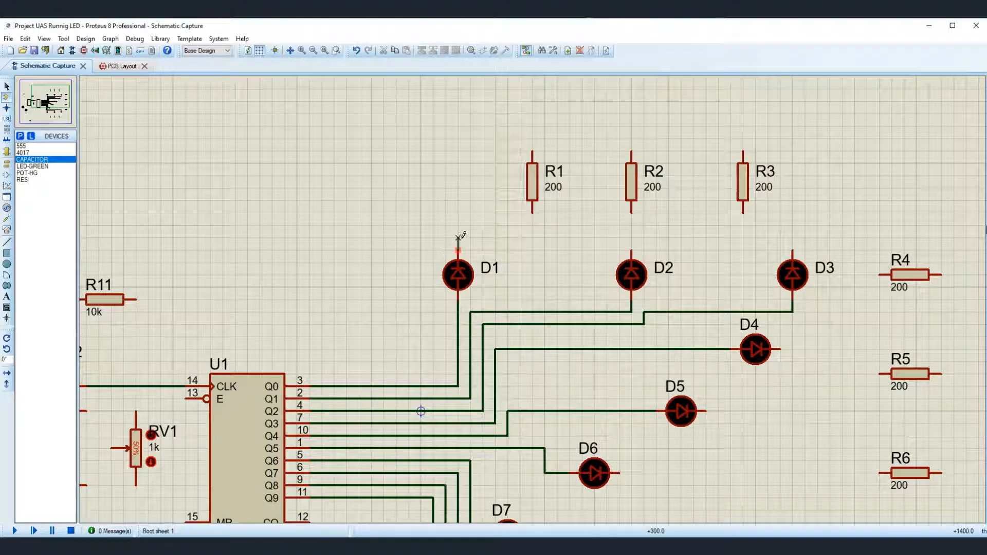
left_click(533, 211)
left_click(631, 251)
left_click(631, 212)
left_click(792, 251)
left_click(743, 212)
Step: Wire the right pins of D4, D5, D6 and D7 to the left ends of R4, R5, R6 and R7 respectively
middle_click(880, 323)
left_click(509, 201)
left_click(507, 152)
left_click(410, 226)
left_click(336, 287)
left_click(509, 250)
left_click(250, 349)
left_click(509, 348)
left_click(163, 409)
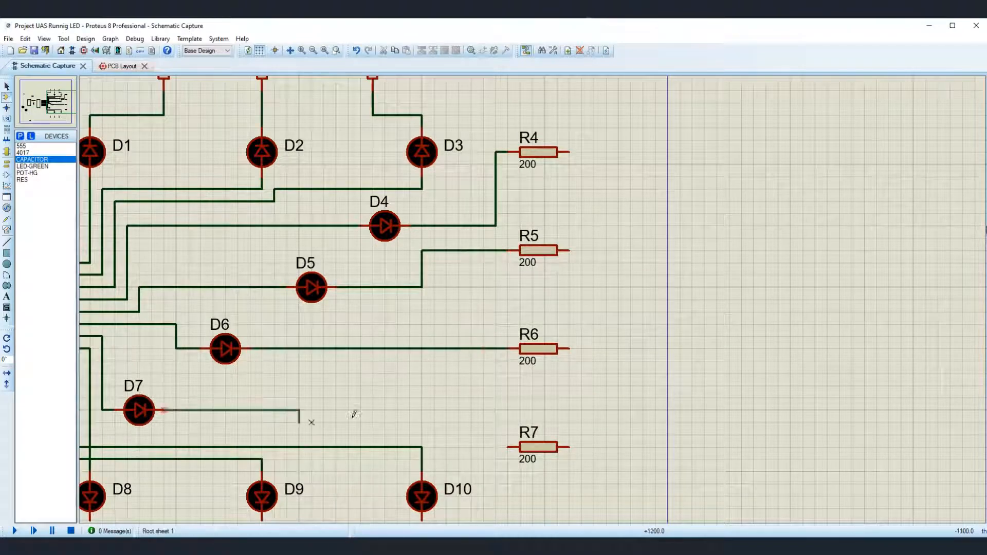
left_click(509, 446)
Step: Wire the lower pins of D8, D9 and D10 to the upper ends of R8, R9 and R10 respectively
scroll(496, 447, "down", 1)
left_click(436, 332)
scroll(433, 332, "up", 1)
left_click(375, 263)
left_click(447, 299)
left_click(703, 263)
left_click(653, 299)
Step: Join the upper ends of R1, R2 and R3 with a common horizontal wire
scroll(661, 286, "down", 2)
scroll(661, 283, "down", 1)
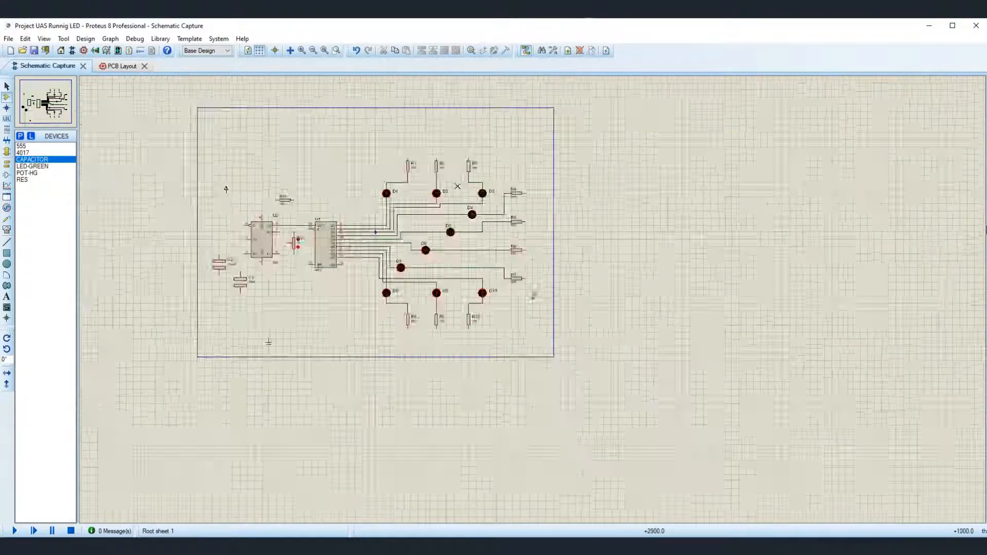
scroll(459, 184, "up", 3)
left_click(532, 299)
left_click(735, 299)
left_click(628, 299)
left_click(627, 288)
Step: Join the right ends of R4, R5, R6 and R7 with a common vertical wire
scroll(627, 288, "down", 2)
scroll(702, 443, "up", 1)
scroll(476, 174, "up", 1)
scroll(562, 344, "down", 1)
scroll(523, 364, "up", 1)
left_click(520, 158)
left_click(521, 441)
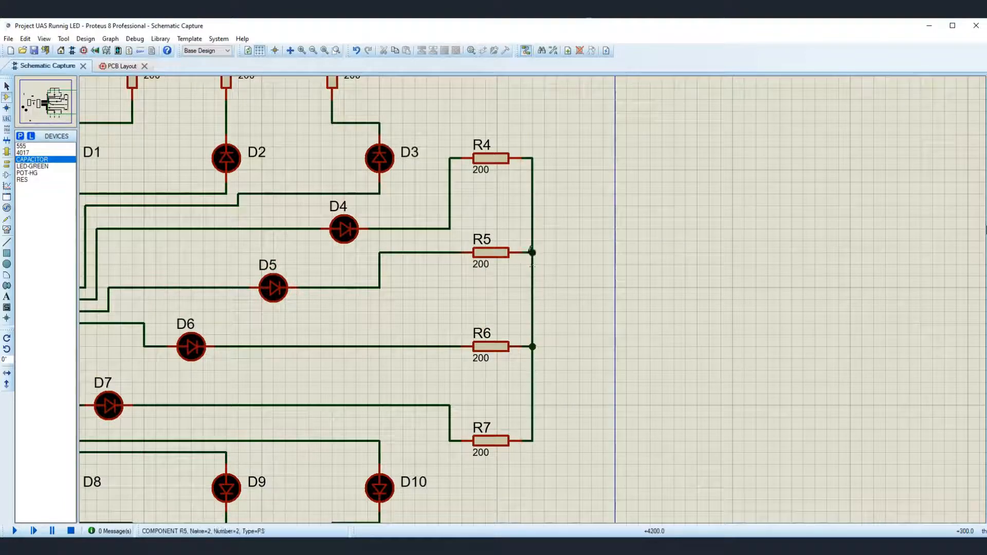
Step: Join the lower ends of R8, R9 and R10 with a common horizontal wire
scroll(532, 251, "down", 3)
scroll(417, 383, "up", 3)
left_click(415, 288)
left_click(614, 289)
left_click(509, 289)
left_click(509, 299)
Step: Extend the common wire of R8–R10 from R10 to the R4–R7 common wire at R7
scroll(524, 299, "down", 2)
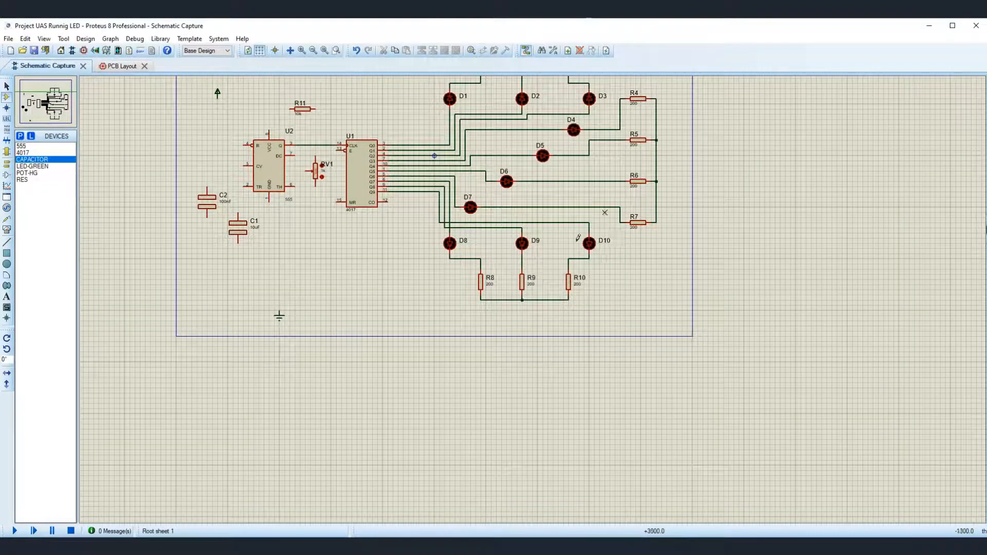
scroll(578, 238, "up", 1)
scroll(611, 415, "up", 1)
left_click(463, 310)
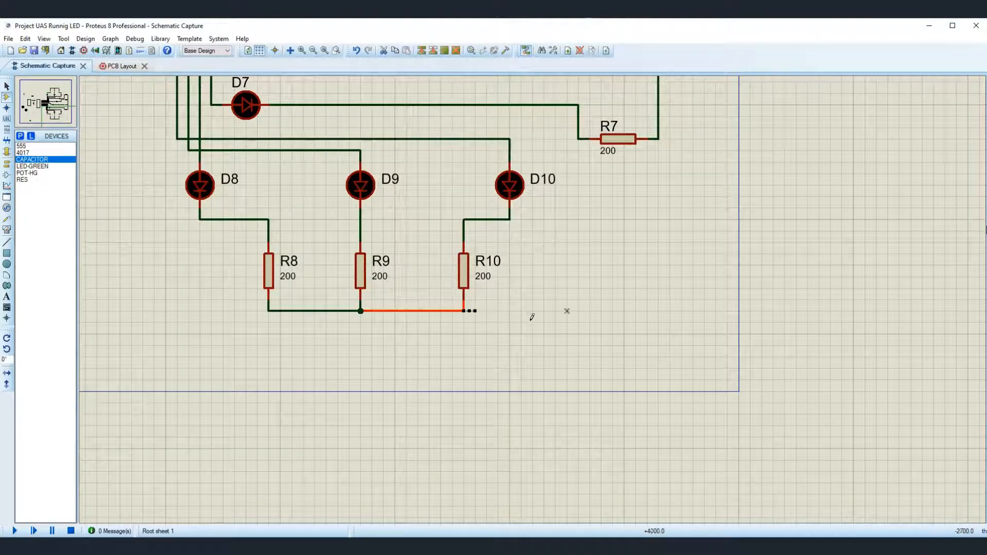
left_click(659, 143)
Step: Connect the common wire of R1–R3 from R3 to the R4–R7 common wire at R4
scroll(673, 185, "down", 2)
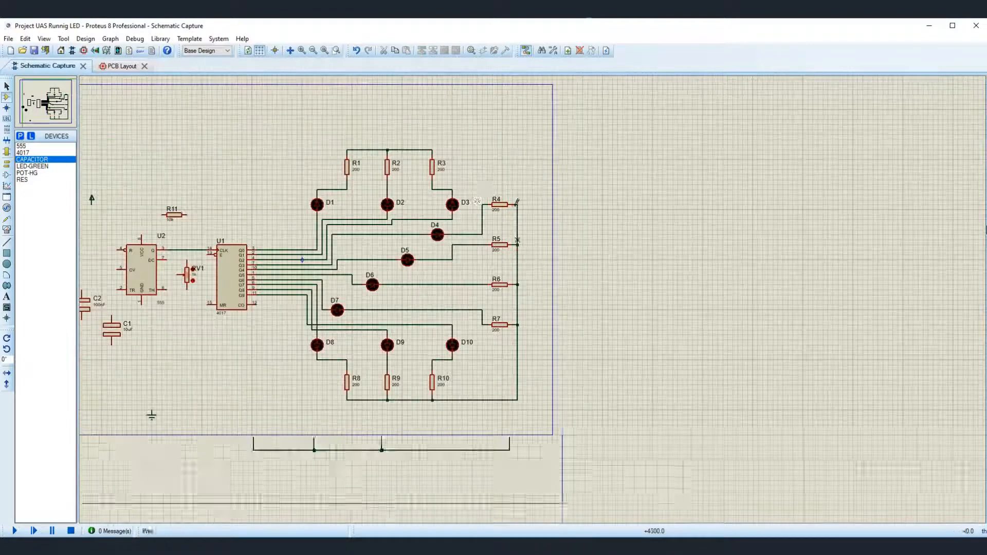
scroll(436, 165, "up", 2)
left_click(522, 266)
left_click(712, 390)
Step: Wire the common resistor line at the lower end of R8 to the ground terminal
scroll(704, 390, "down", 3)
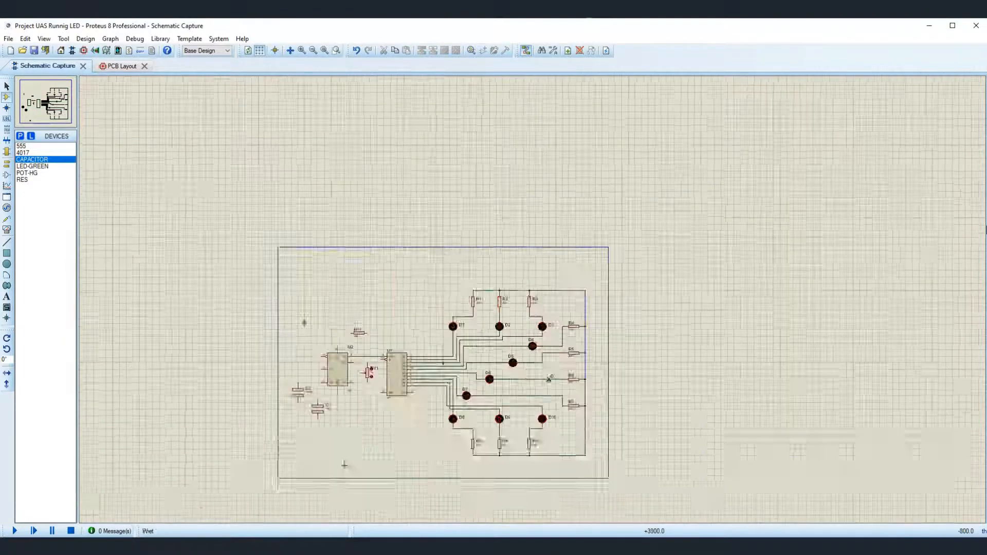
scroll(549, 378, "up", 2)
scroll(534, 296, "up", 1)
left_click(460, 351)
left_click(175, 366)
Step: Wire the 4017's E input (pin 13) to its MR input (pin 15)
scroll(468, 231, "down", 2)
scroll(469, 239, "up", 1)
scroll(539, 210, "down", 1)
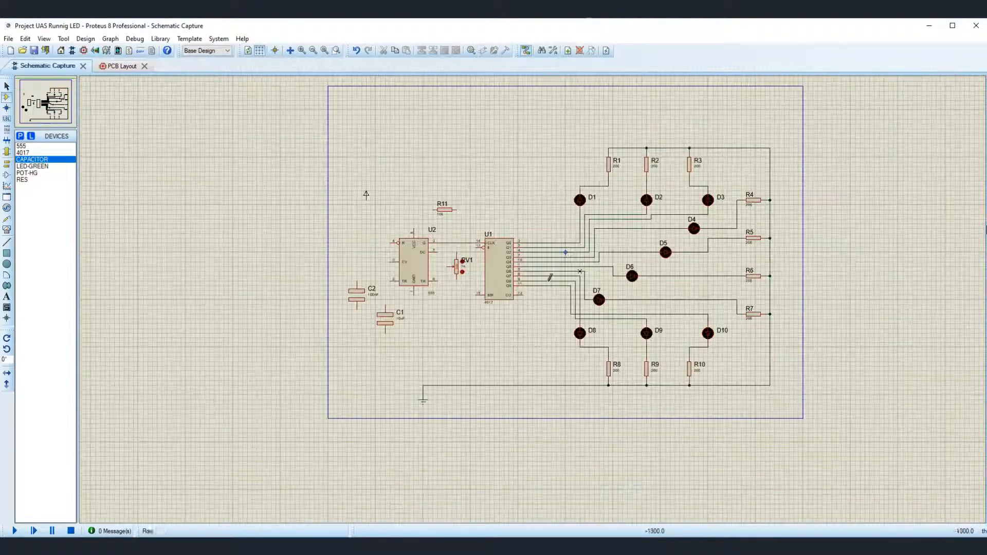
scroll(550, 277, "up", 2)
scroll(550, 277, "down", 2)
scroll(512, 394, "up", 2)
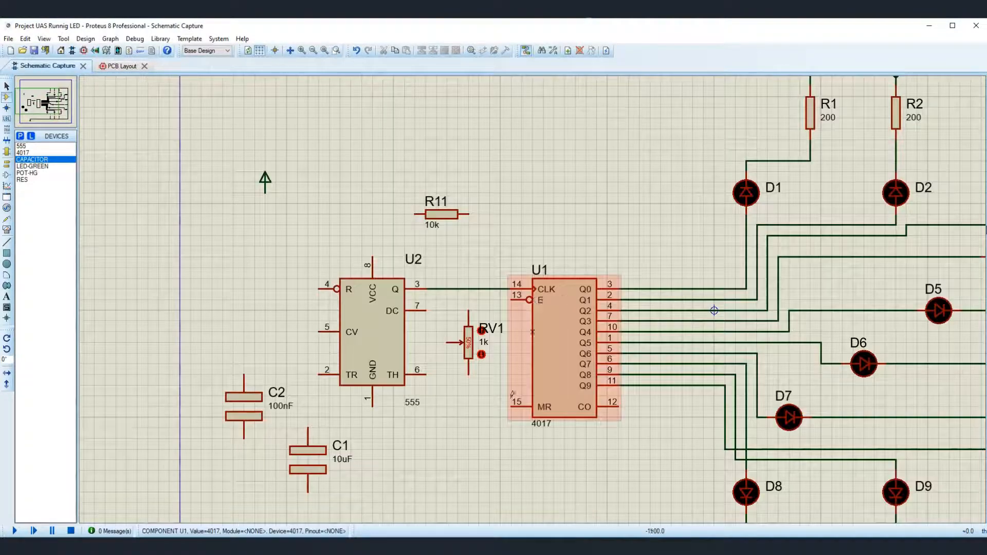
scroll(533, 305, "up", 2)
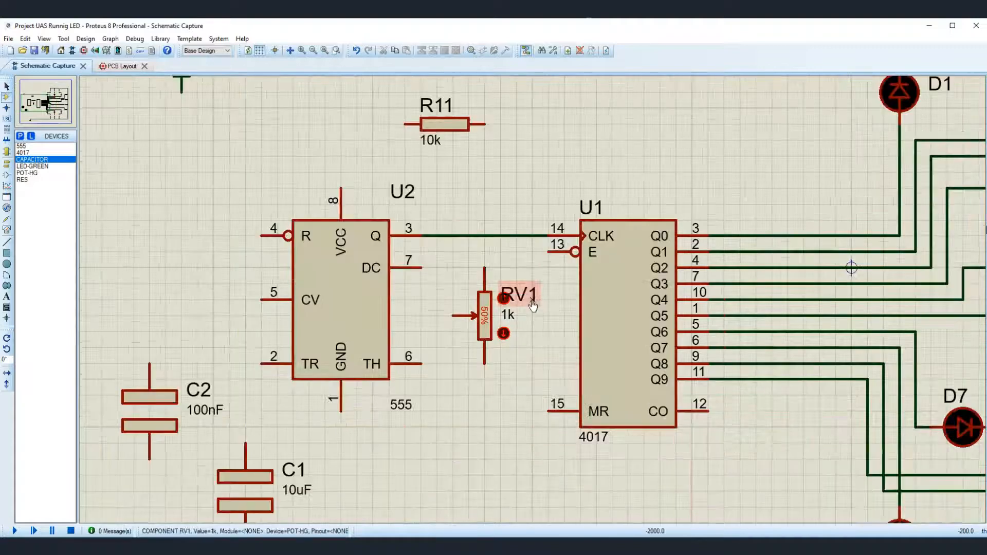
scroll(522, 202, "down", 1)
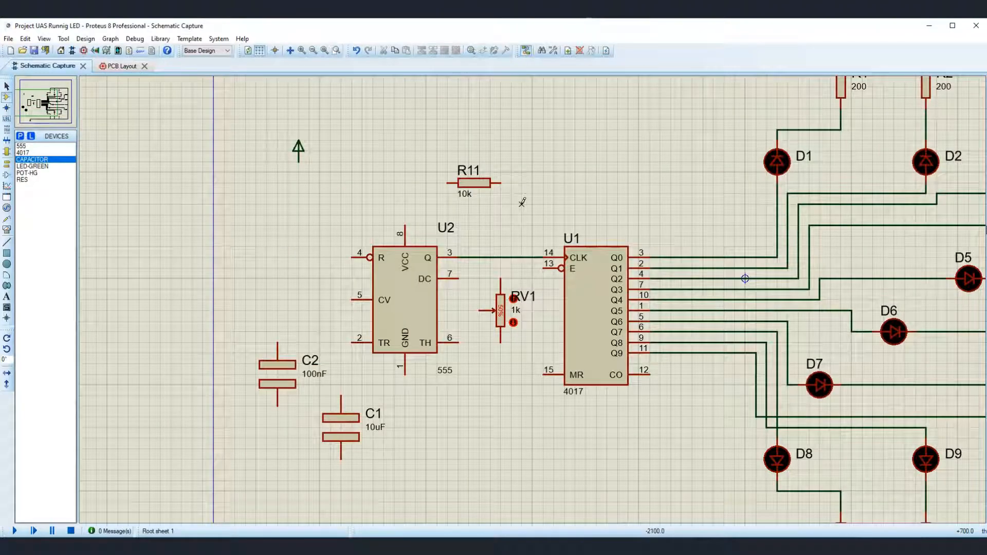
scroll(591, 288, "down", 1)
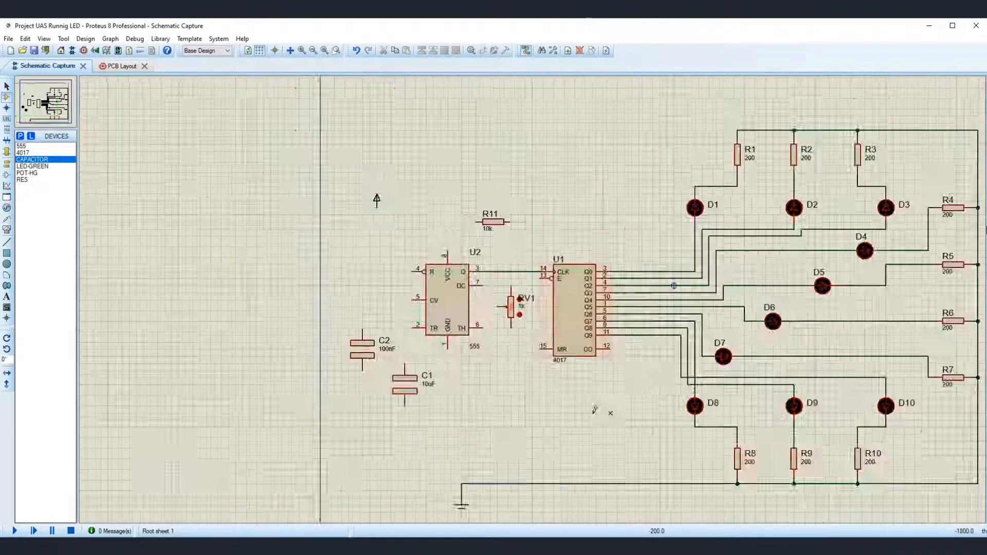
scroll(565, 267, "up", 1)
left_click(458, 98)
left_click(458, 205)
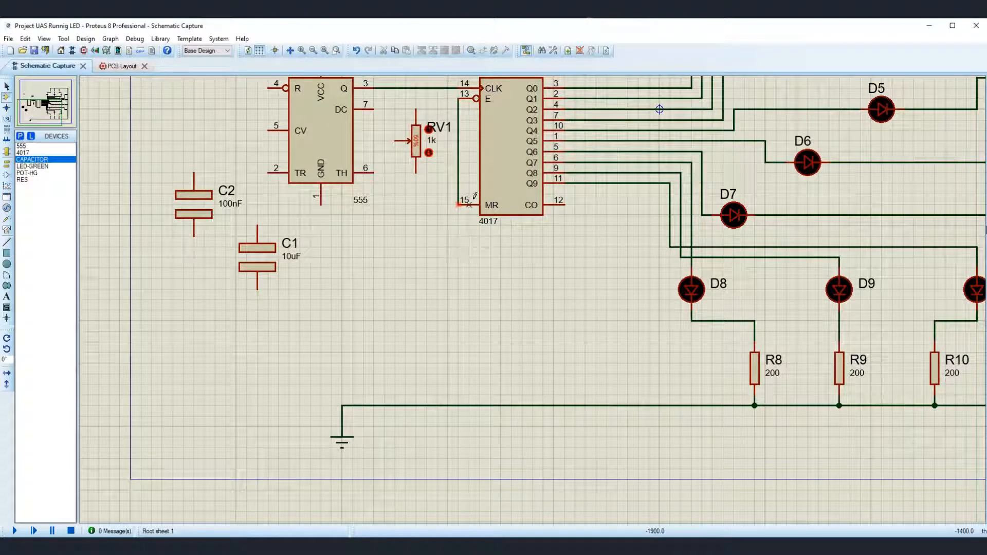
Step: Wire the 4017's MR input (pin 15) down to the ground line
left_click(458, 205)
left_click(458, 405)
Step: Wire the 555's CV pin (5) to the upper end of C2 and its TR pin (2) to the upper end of C1
scroll(598, 289, "down", 1)
scroll(581, 278, "up", 1)
scroll(488, 205, "down", 1)
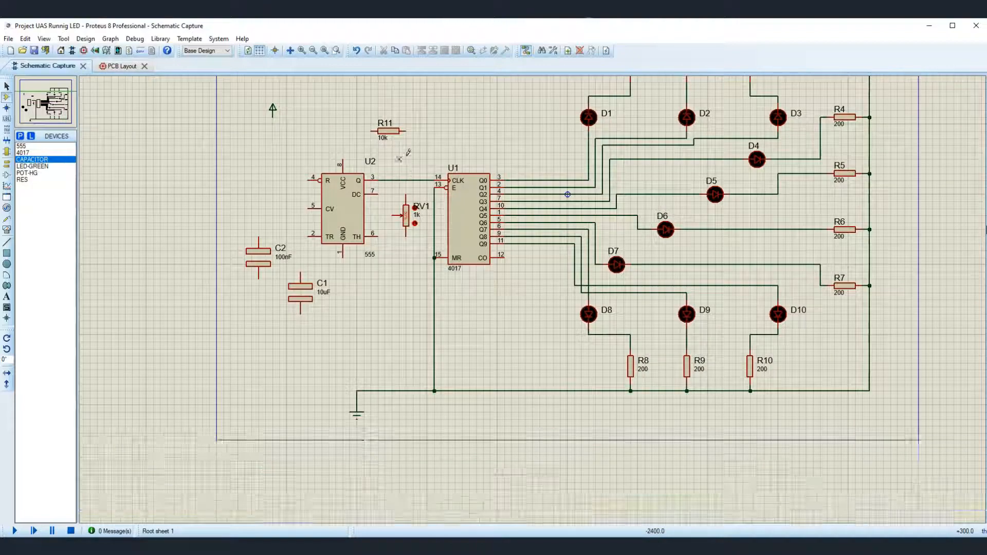
scroll(401, 144, "up", 1)
scroll(667, 381, "down", 2)
scroll(562, 388, "up", 2)
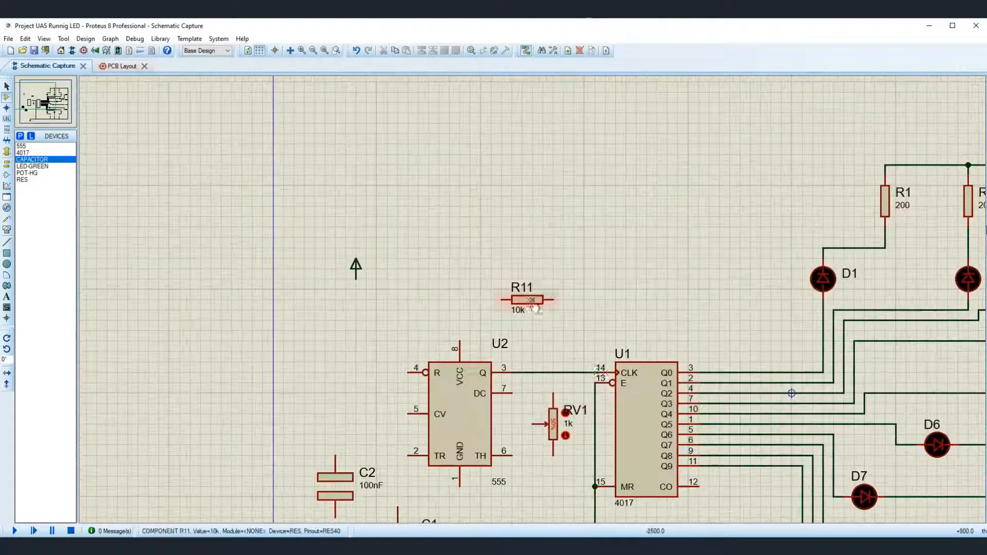
scroll(562, 388, "down", 1)
scroll(463, 334, "up", 1)
left_click(378, 238)
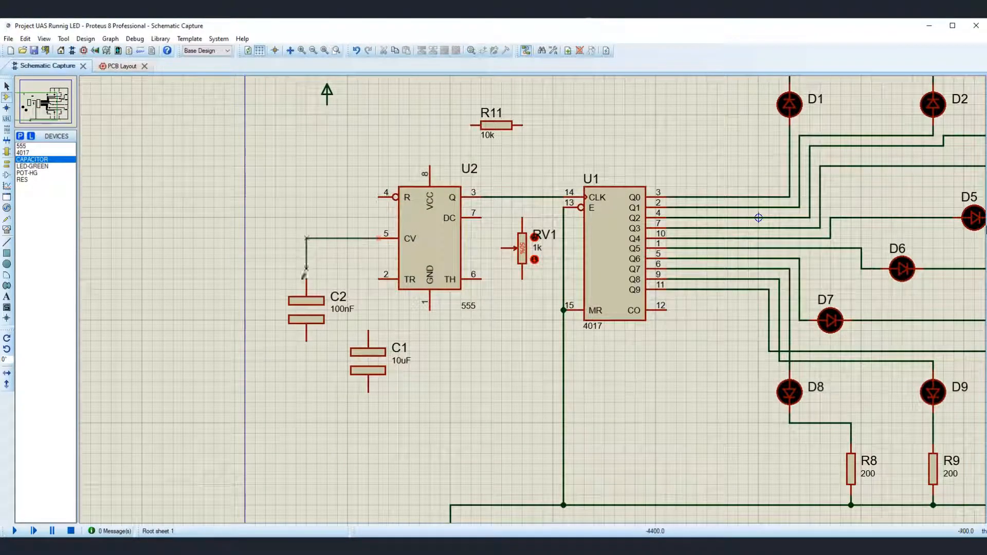
left_click(306, 281)
left_click(379, 279)
Step: Connect the 555's GND pin and the lower ends of C1 and C2 to the ground line
left_click(429, 304)
left_click(450, 505)
left_click(368, 391)
left_click(430, 504)
left_click(307, 341)
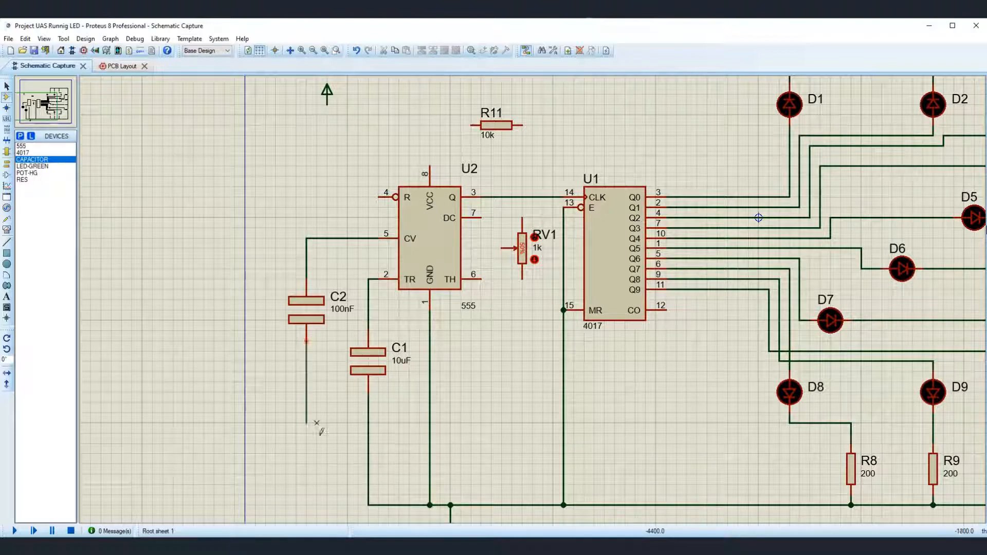
left_click(368, 432)
Step: Wire R11 between the power terminal and RV1's upper end, and connect the 555's VCC and R pins to the power line
left_click(522, 125)
left_click(522, 219)
left_click(472, 125)
left_click(327, 103)
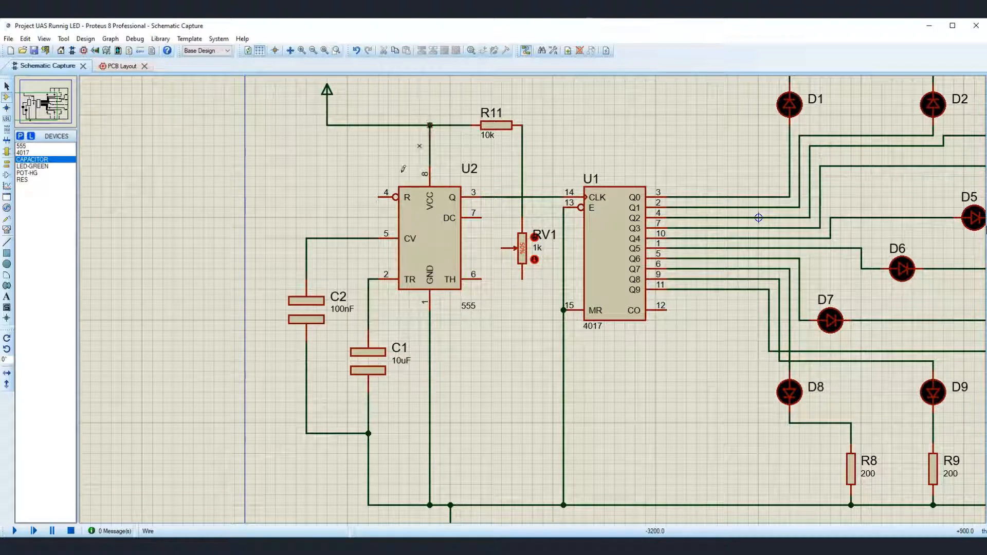
left_click(380, 197)
Step: Wire the 555's DC pin (7) to the R11–RV1 wire and its TH pin (6) to RV1's wiper
scroll(501, 339, "down", 1)
scroll(501, 318, "up", 1)
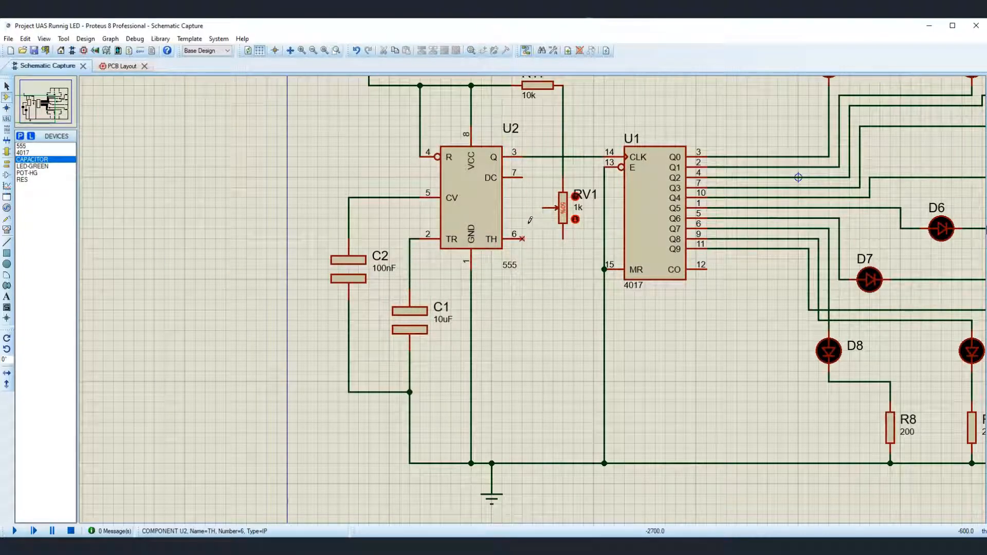
left_click(522, 177)
left_click(563, 177)
left_click(522, 239)
left_click(543, 208)
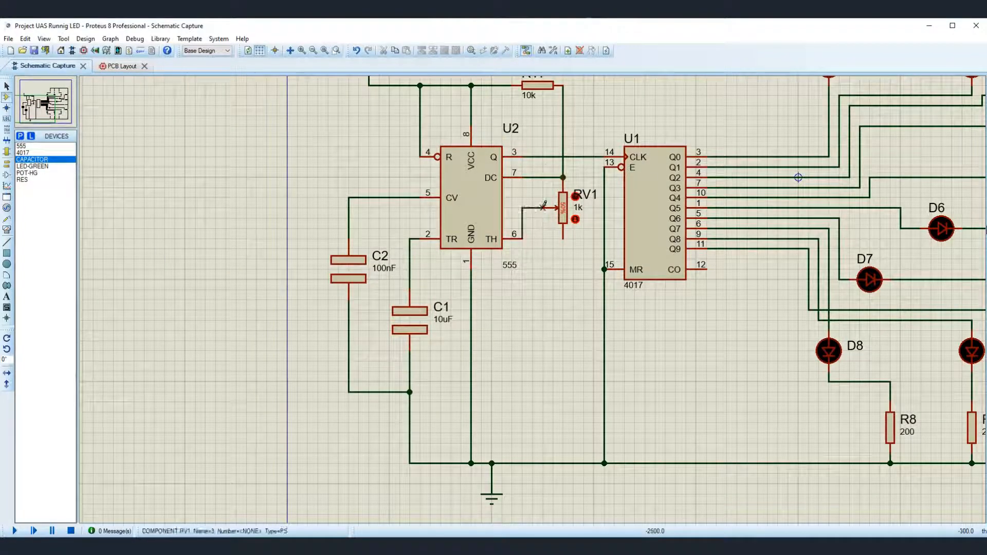
Step: Connect the upper end of C1 and the lower end of RV1 to the 555's TH pin
left_click(409, 290)
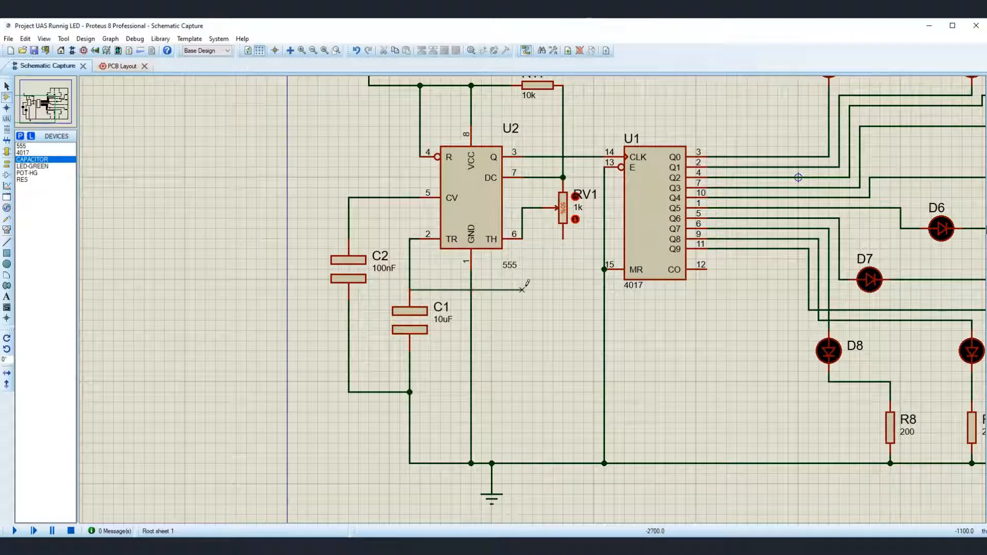
left_click(522, 238)
scroll(534, 299, "down", 1)
scroll(642, 318, "up", 1)
left_click(369, 239)
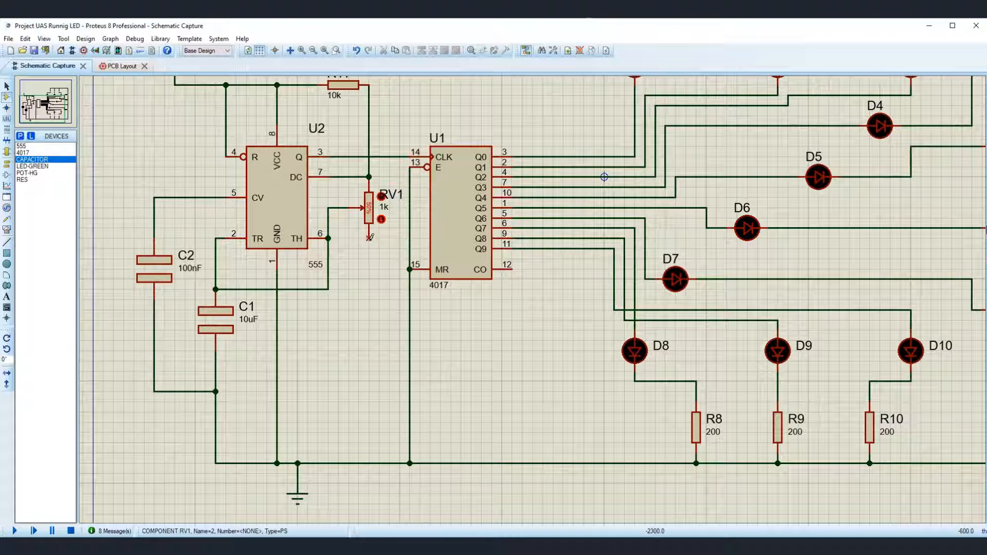
left_click(330, 238)
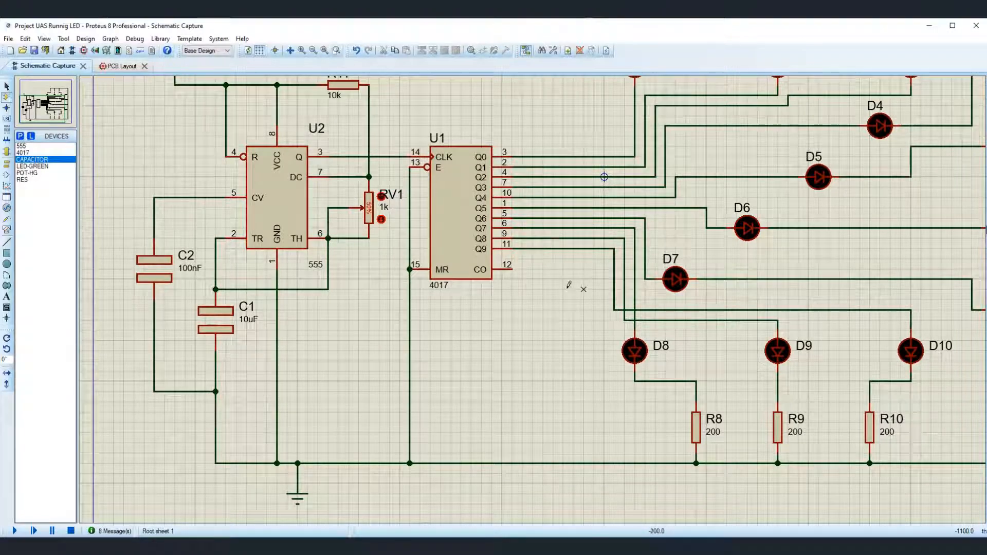
Step: Set the value of potentiometer RV1 to 50k
scroll(546, 291, "down", 1)
scroll(547, 291, "up", 1)
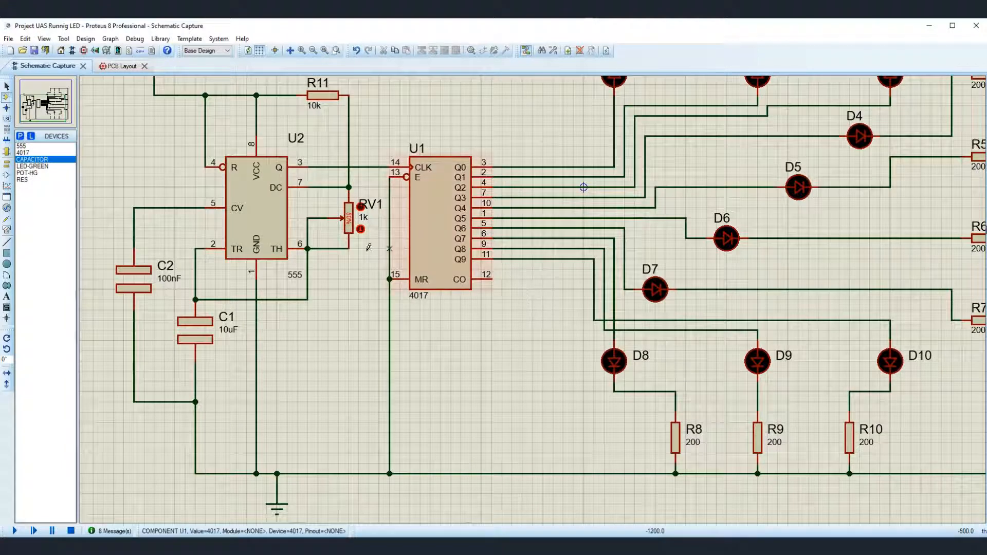
double_click(362, 217)
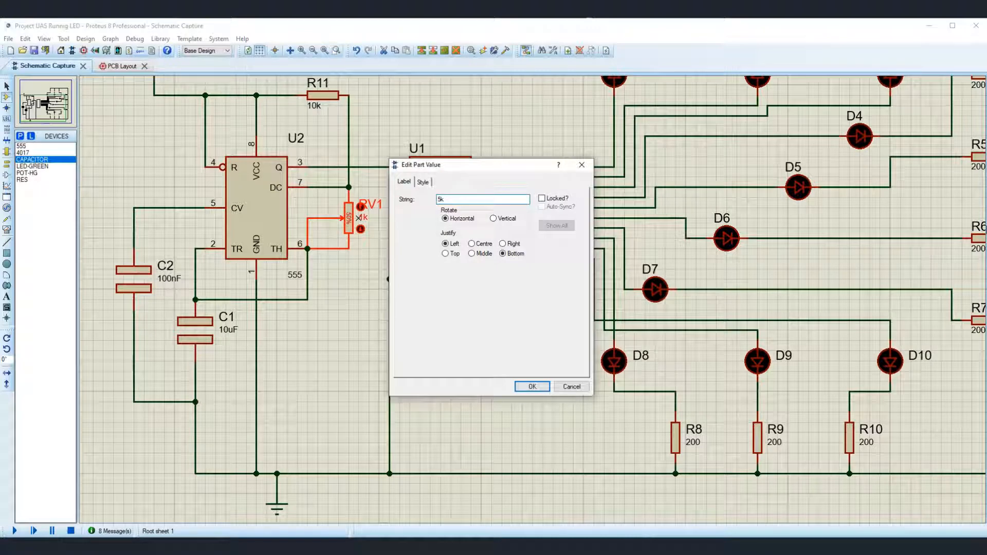
left_click(539, 389)
left_click(469, 360)
Step: Simulate the running LED circuit while moving RV1's wiper to test the speed, and stop the simulation
scroll(701, 260, "down", 1)
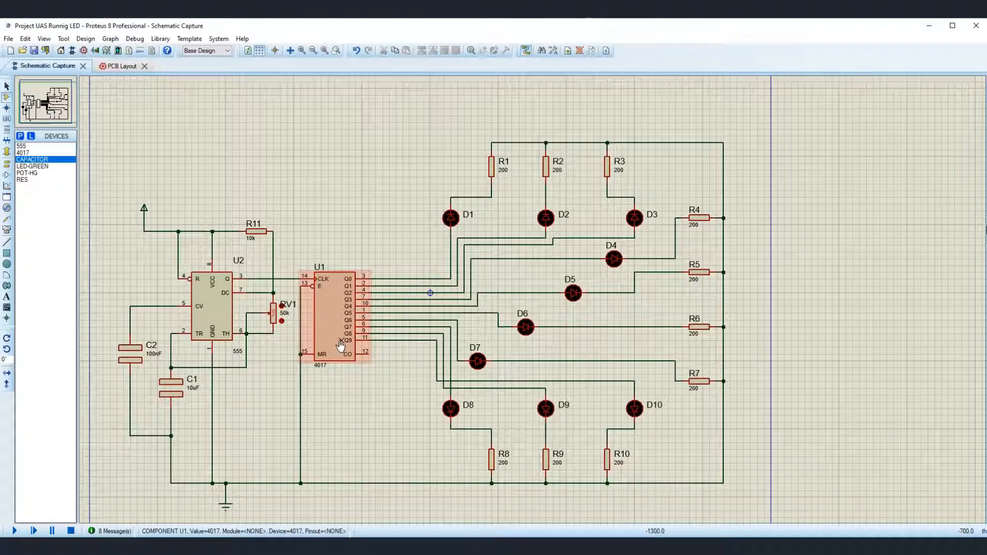
left_click(15, 531)
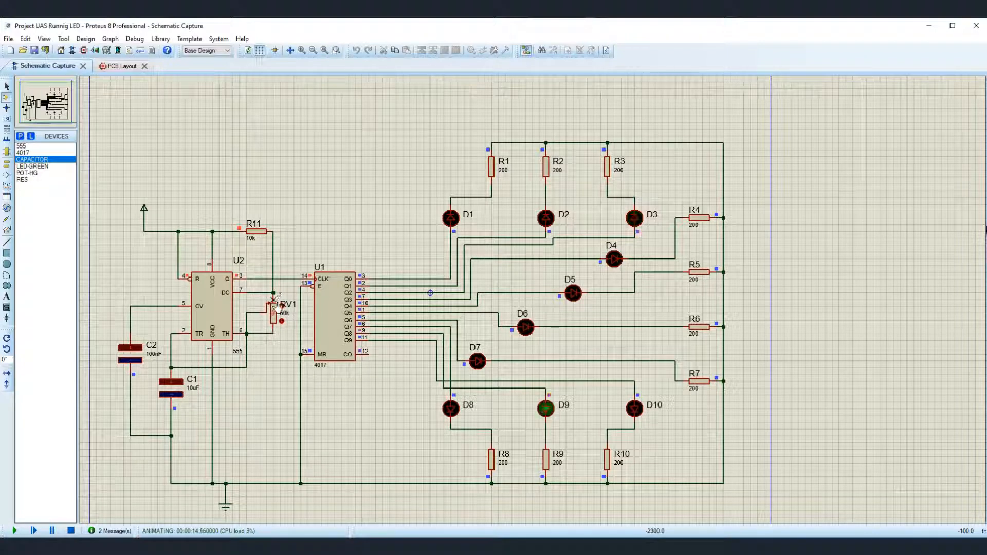
left_click_drag(276, 297, 276, 326)
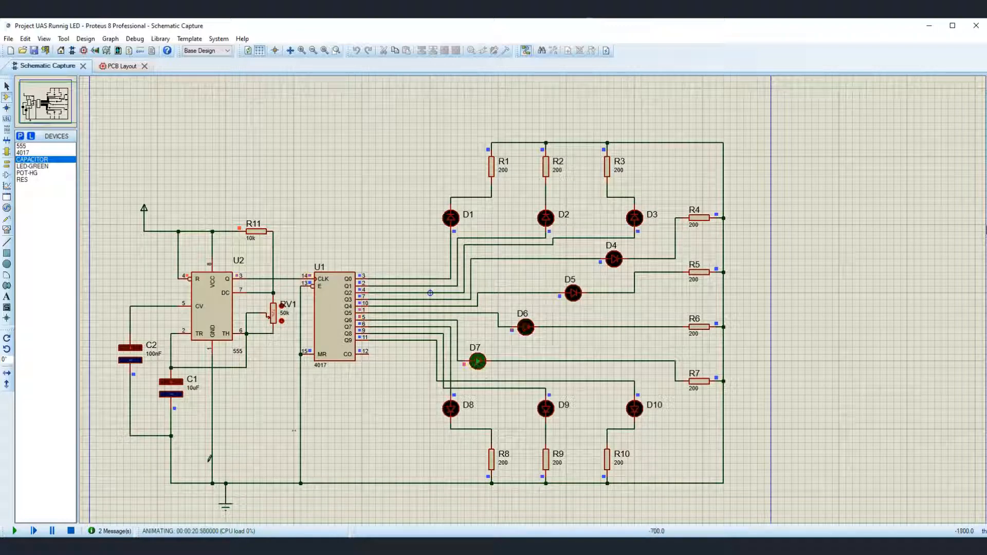
left_click(72, 530)
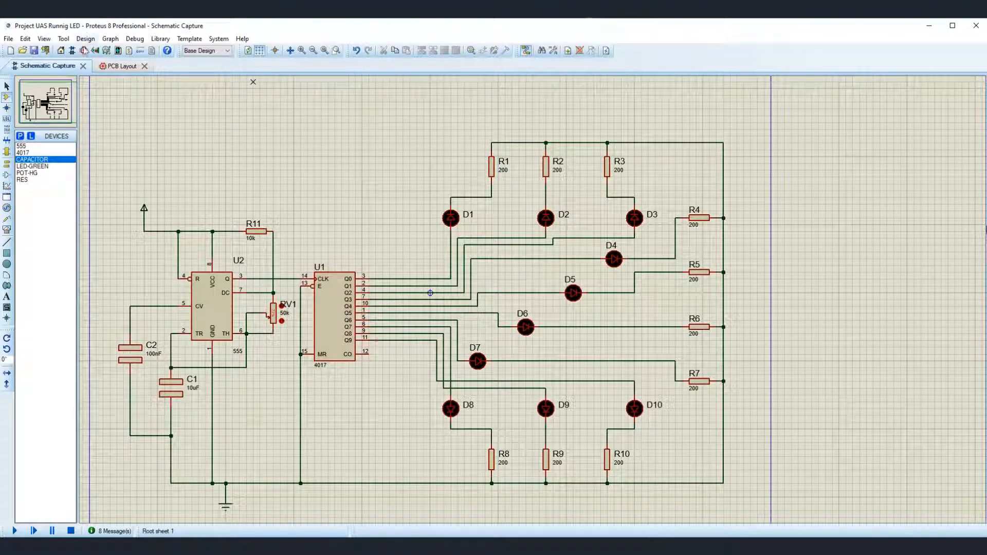
Step: In the PCB layout, assign C1 the CAP10 footprint and place it in the board's upper-left area
left_click(87, 49)
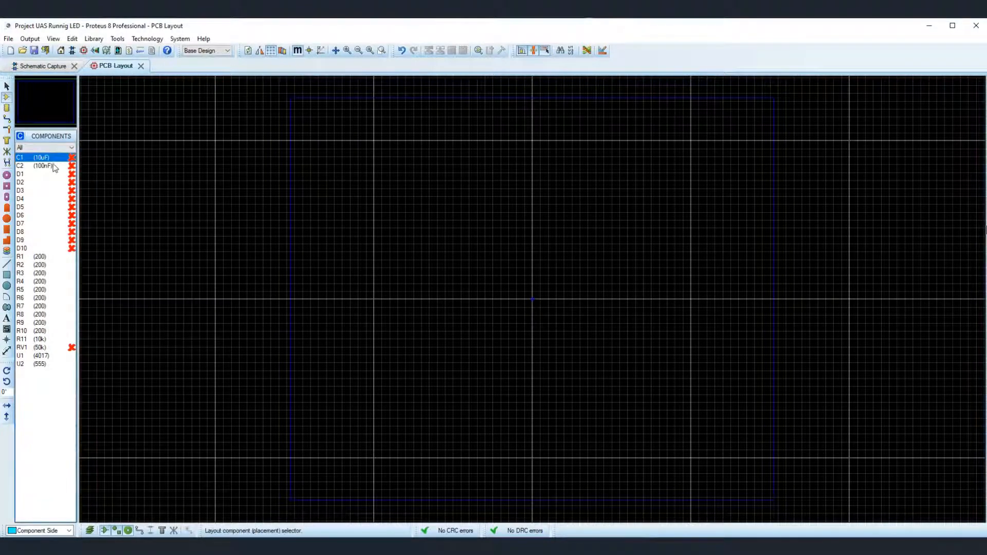
left_click(49, 166)
left_click(50, 174)
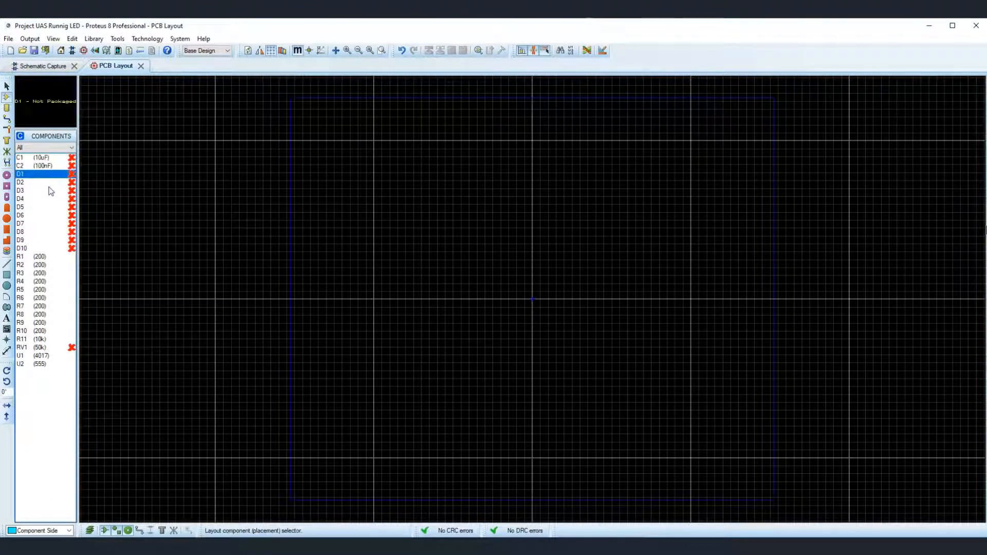
left_click(50, 191)
left_click(55, 249)
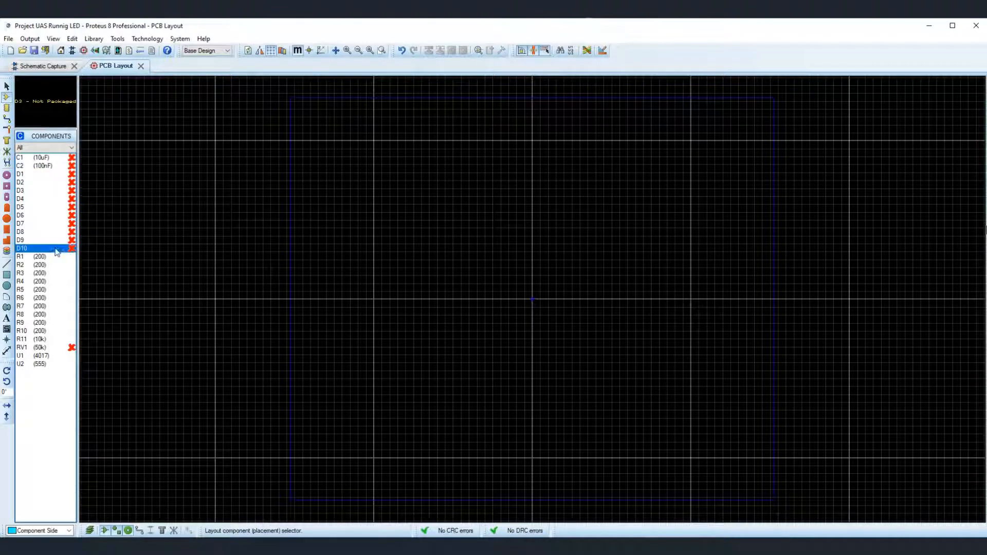
left_click(55, 158)
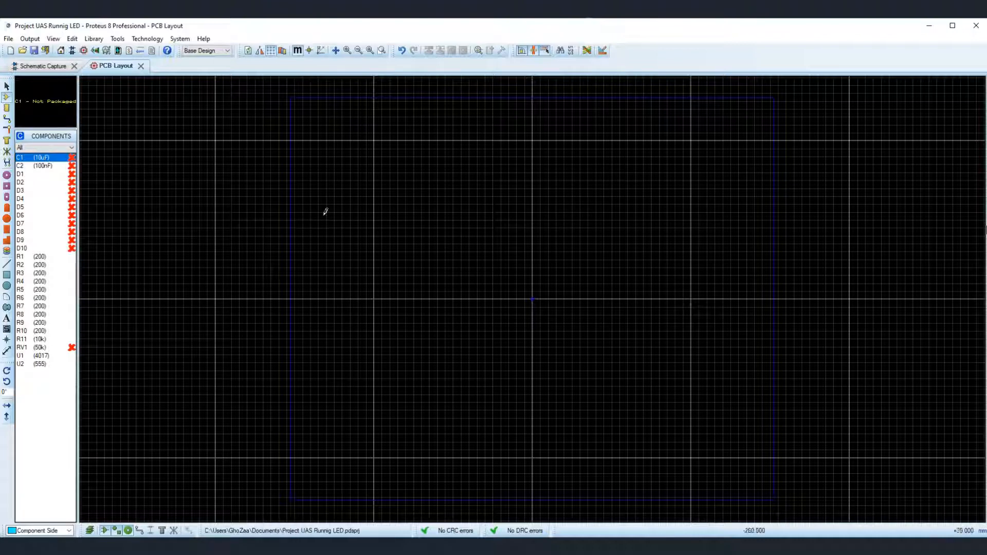
left_click(409, 273)
left_click(472, 294)
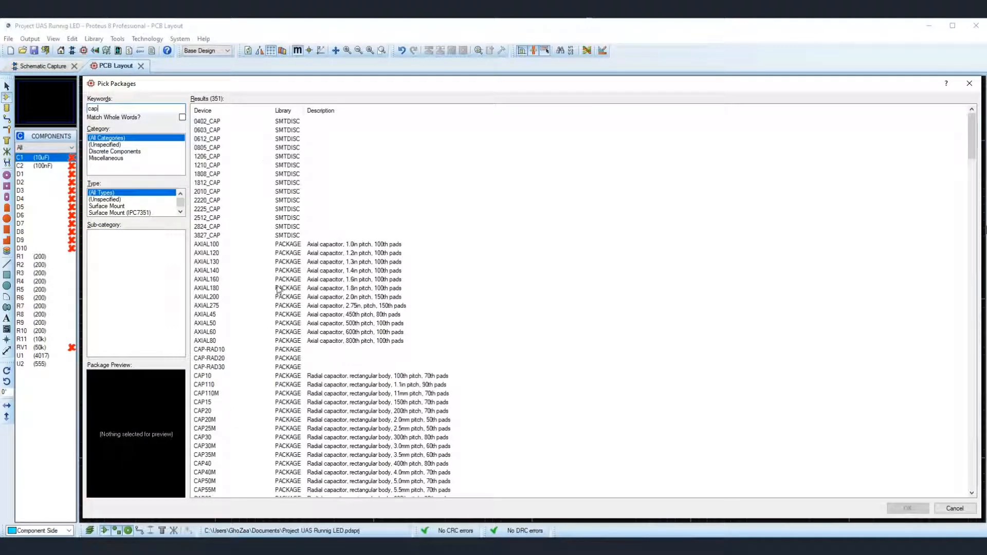
left_click(215, 375)
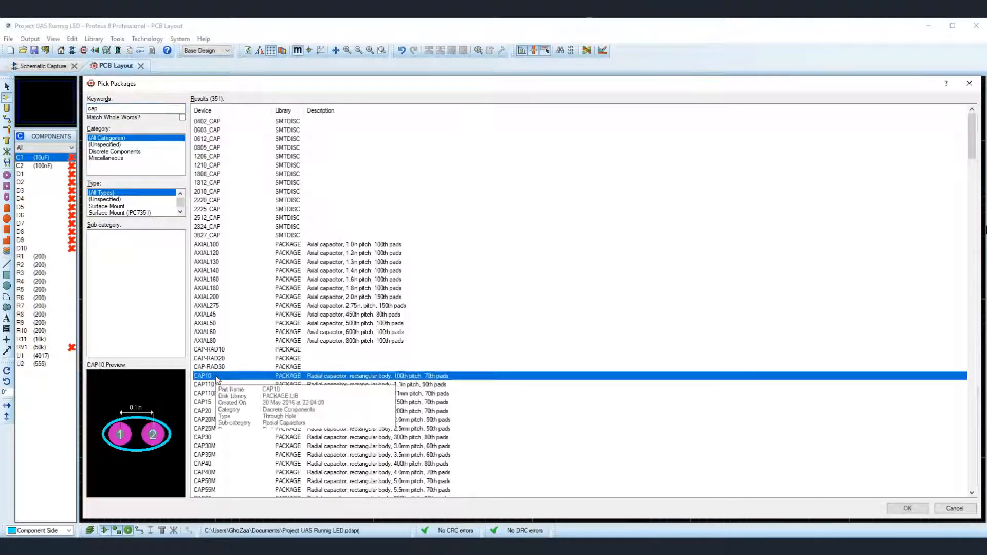
double_click(216, 377)
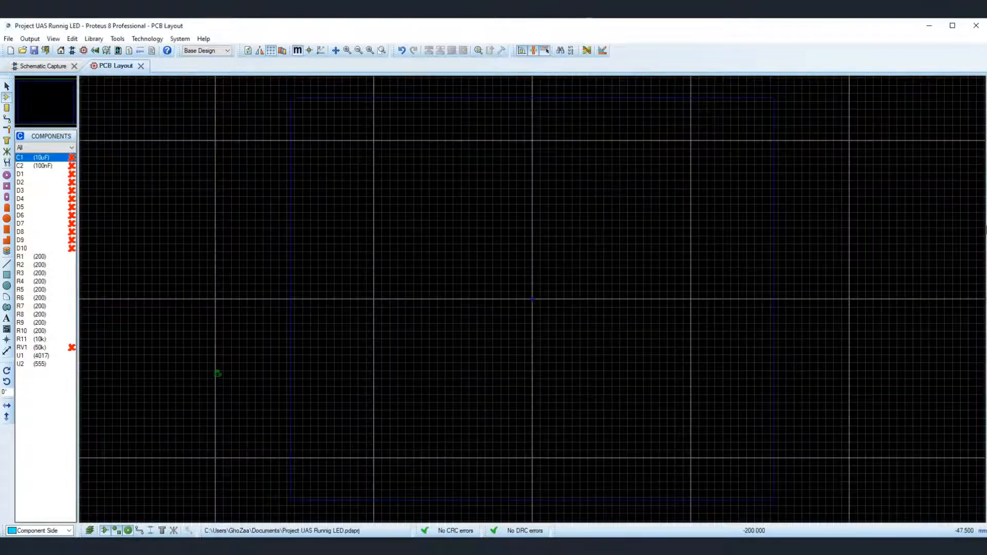
left_click(442, 260)
Step: Assign C2 the CAP10 footprint and place it just below and to the right of C1
left_click(456, 284)
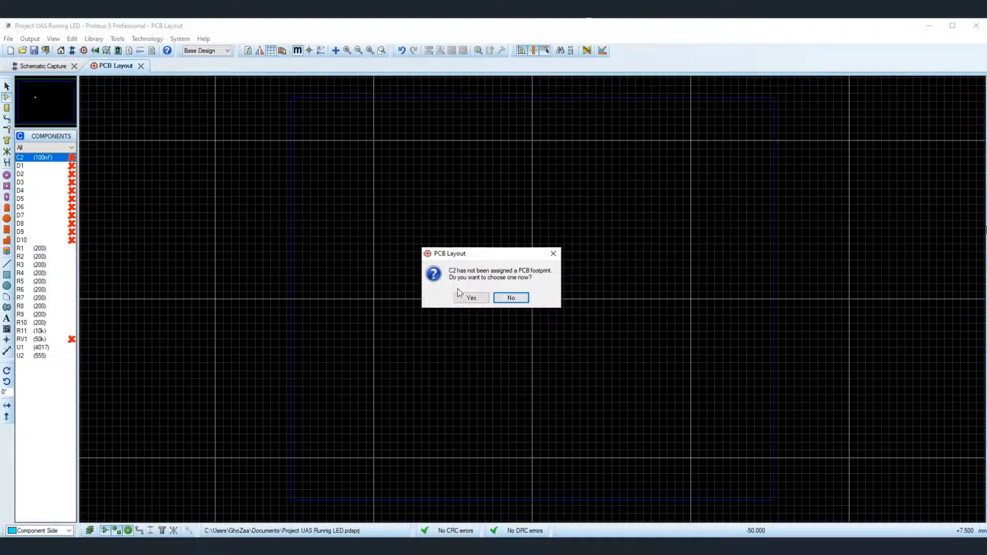
left_click(511, 297)
scroll(507, 293, "up", 3)
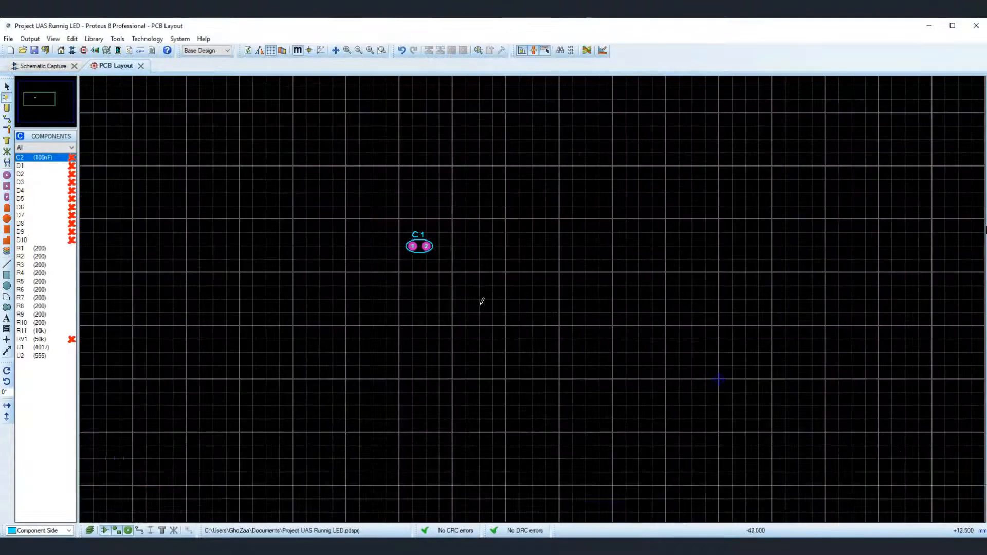
left_click(495, 315)
left_click(473, 298)
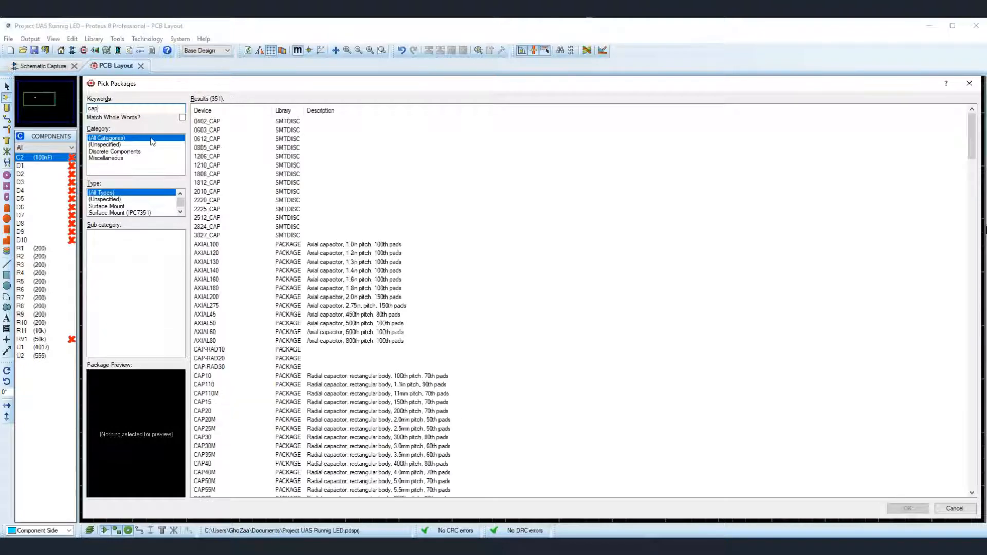
double_click(214, 380)
left_click(445, 286)
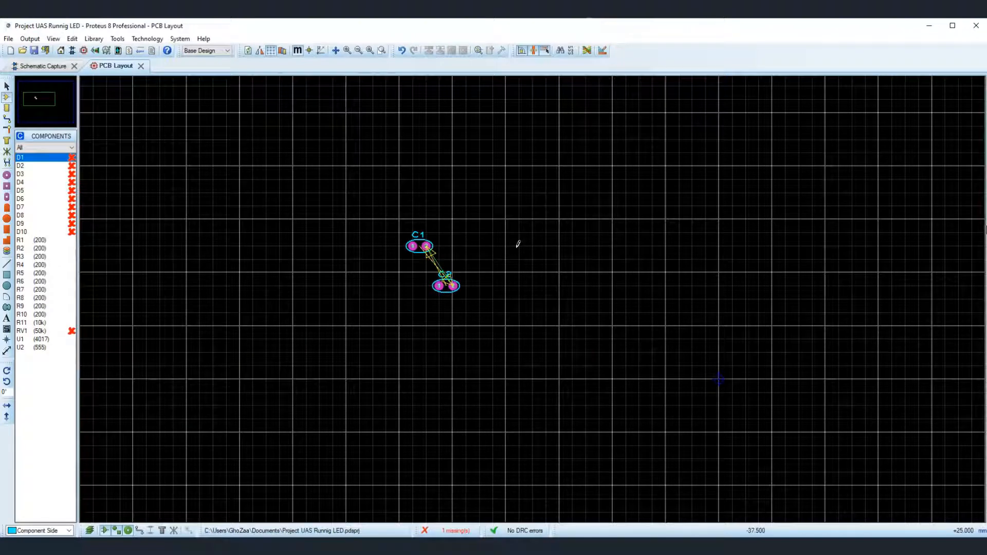
Step: Assign D1 the LED footprint and place it above and to the left of C1
left_click(56, 158)
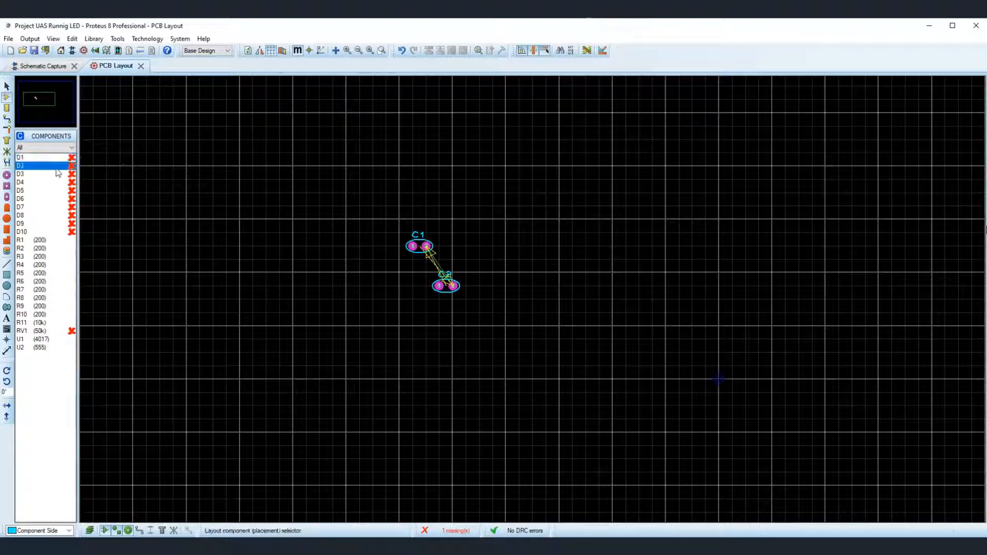
left_click(268, 275)
left_click(461, 301)
type("led")
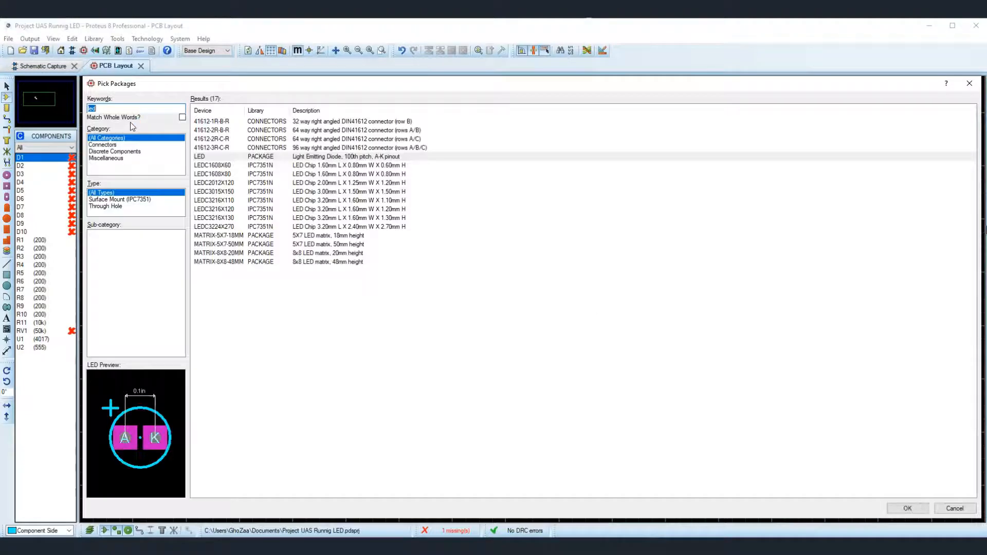
left_click(198, 158)
double_click(211, 158)
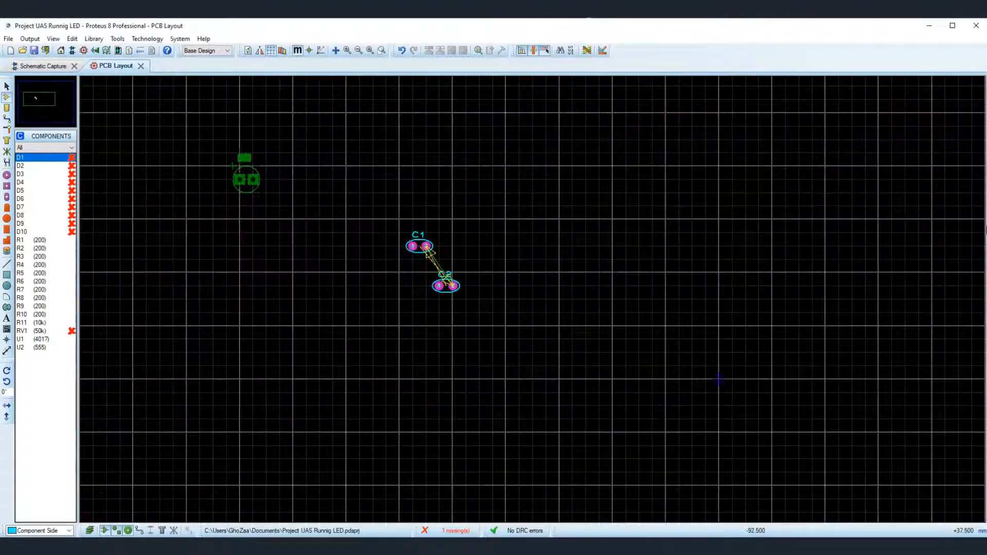
left_click(283, 180)
Step: Assign D2 the LED footprint and place it directly to the right of D1
left_click(348, 188)
left_click(471, 297)
type("led")
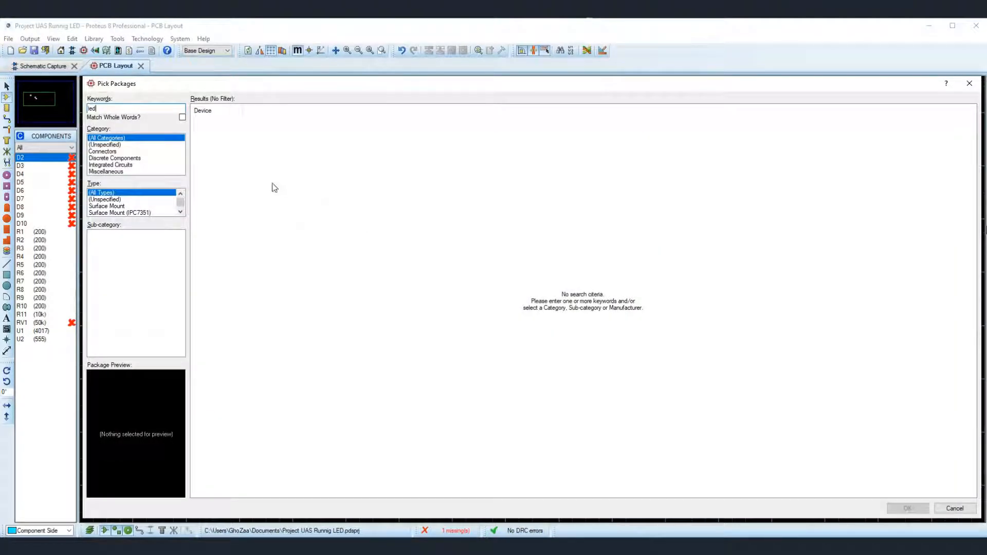
double_click(239, 156)
left_click(330, 182)
Step: Assign D3 the LED footprint and place it to the left of D1, slightly higher
left_click(377, 191)
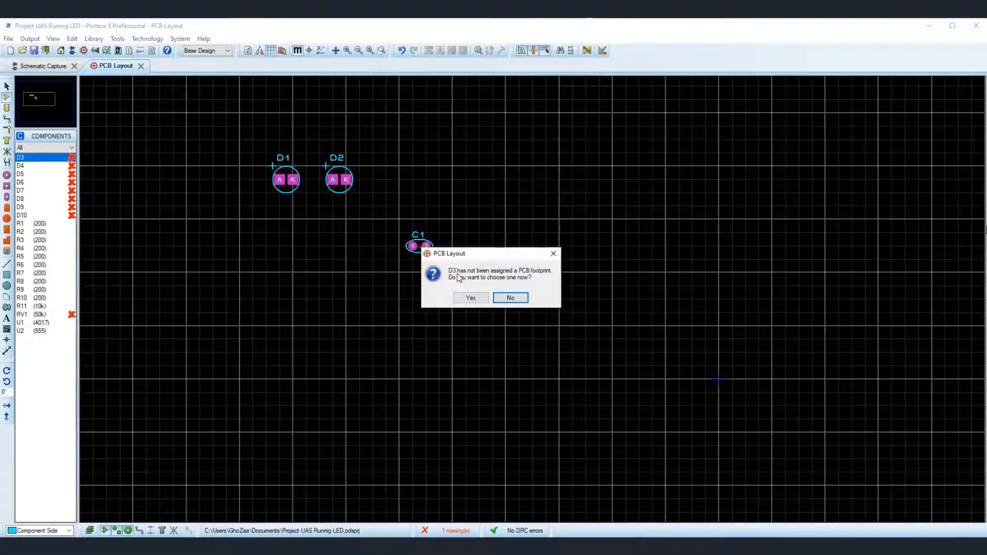
left_click(470, 297)
type("led")
double_click(237, 157)
left_click(229, 174)
Step: Assign D4 the LED footprint and place it below D1, slightly to its left
left_click(221, 227)
left_click(470, 296)
type("led")
double_click(237, 157)
left_click(250, 225)
Step: Assign D5 the LED footprint and place it below D3, to the left of D4
left_click(187, 232)
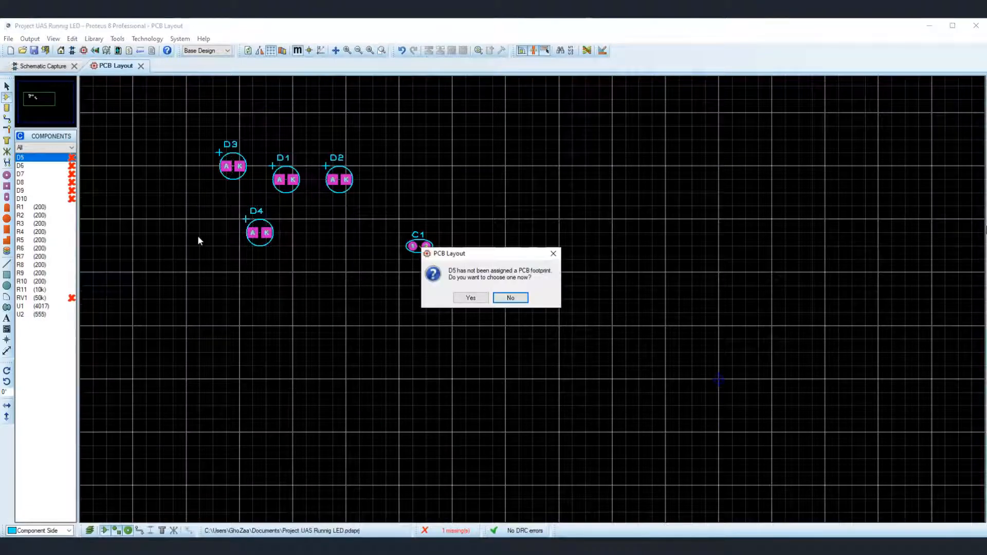
left_click(470, 296)
type("led")
double_click(221, 156)
left_click(205, 221)
Step: Assign D6 the LED footprint and place it below D5, slightly to its right
left_click(196, 226)
left_click(470, 297)
type("led")
double_click(242, 156)
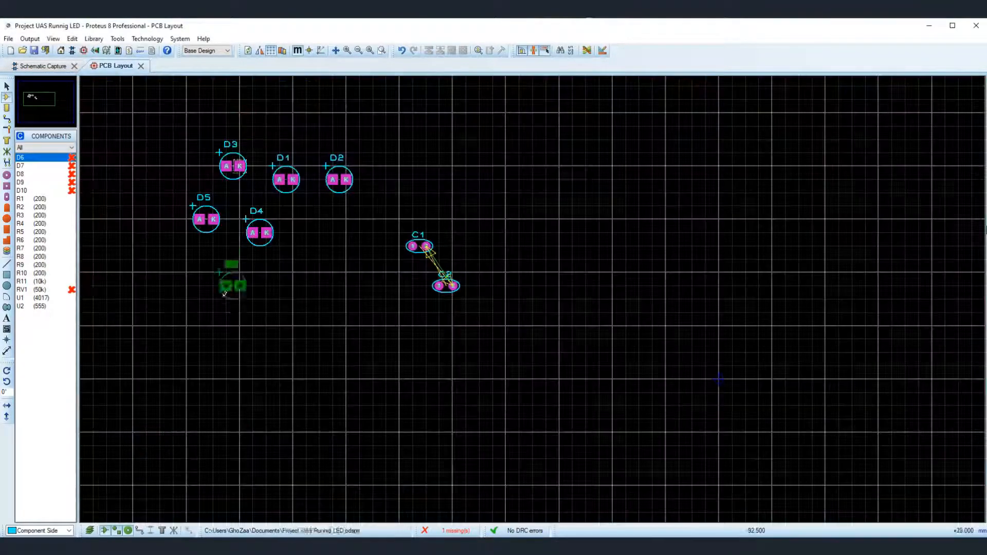
left_click(231, 299)
Step: Assign D7 the LED footprint and place it below and to the right of D6
left_click(233, 298)
left_click(470, 297)
type("led")
double_click(221, 156)
left_click(333, 327)
Step: Assign D8 the LED footprint and place it between D2 and D7, to the right of D4
left_click(470, 296)
type("led")
double_click(221, 156)
left_click(327, 233)
Step: Assign D9 the LED footprint and place it immediately to the right of D6
left_click(282, 302)
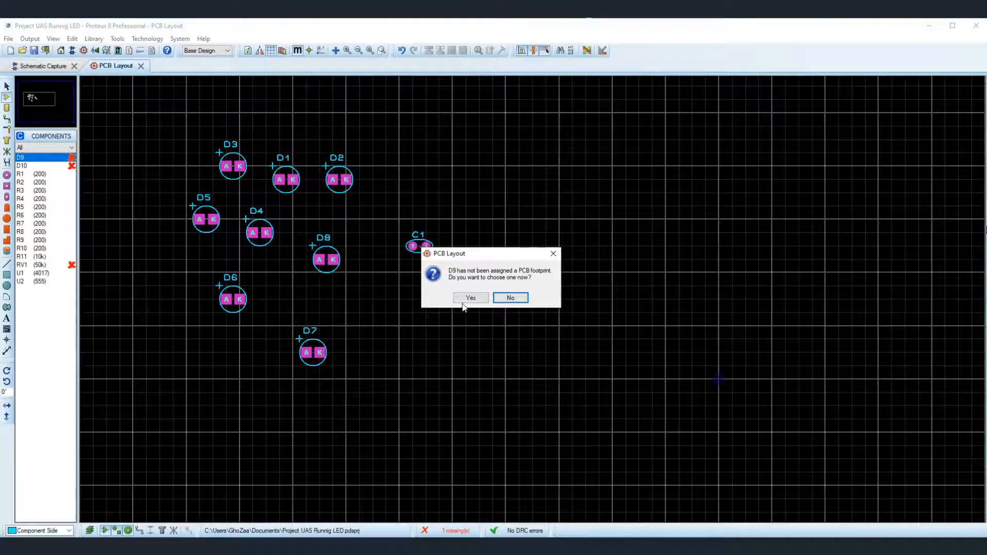
left_click(470, 297)
double_click(221, 156)
left_click(273, 299)
Step: Assign D10 the LED footprint and place it between D8 and D7, slightly to the right of both
left_click(305, 307)
left_click(460, 299)
double_click(221, 155)
left_click(339, 325)
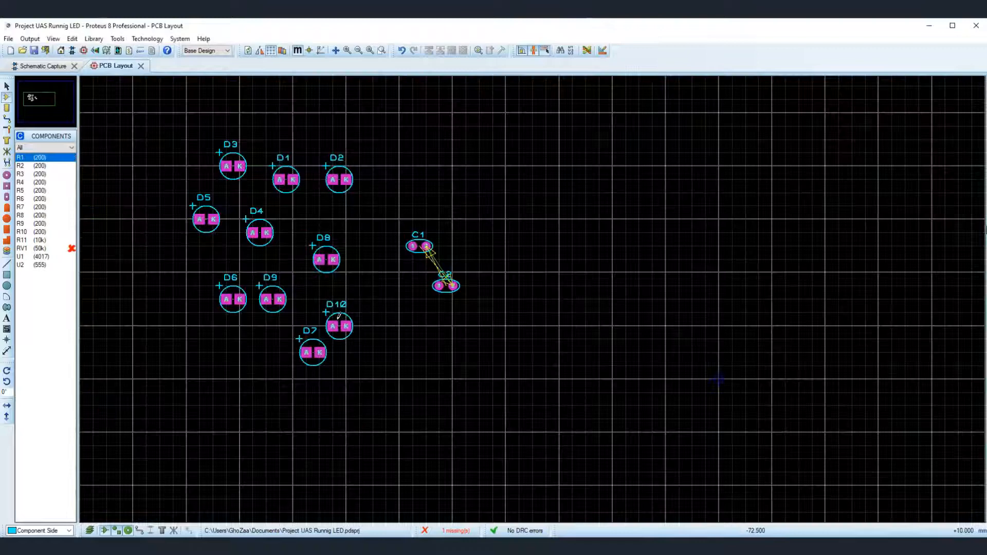
Step: Assign RV1 the PRE-THUMB potentiometer footprint from a search for "pot" and place it below D6
left_click(57, 250)
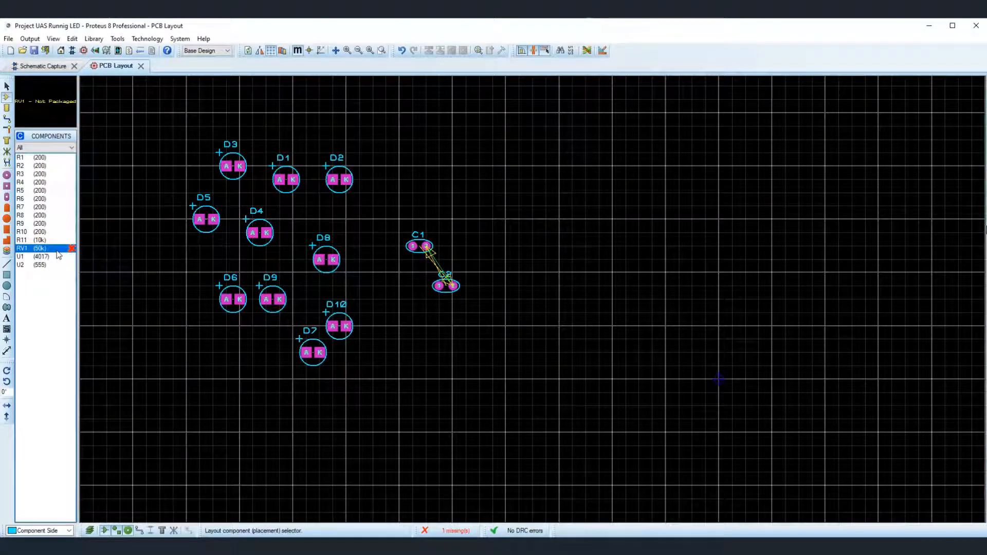
left_click(102, 262)
left_click(536, 306)
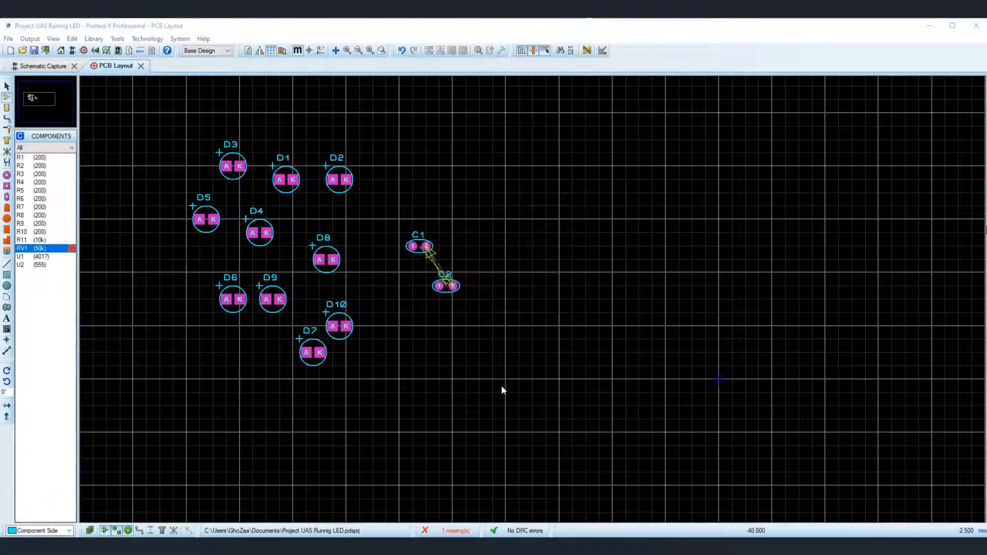
left_click(474, 295)
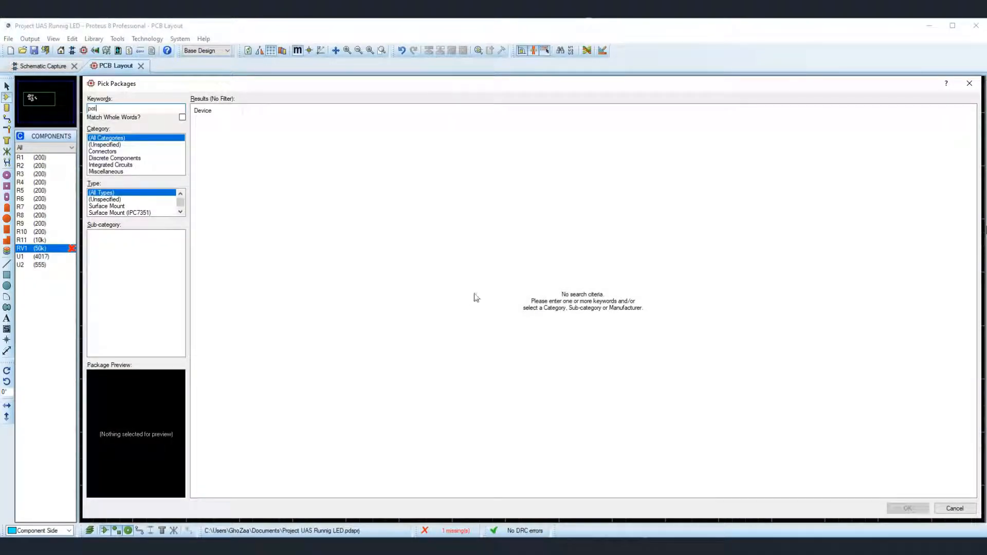
left_click(249, 194)
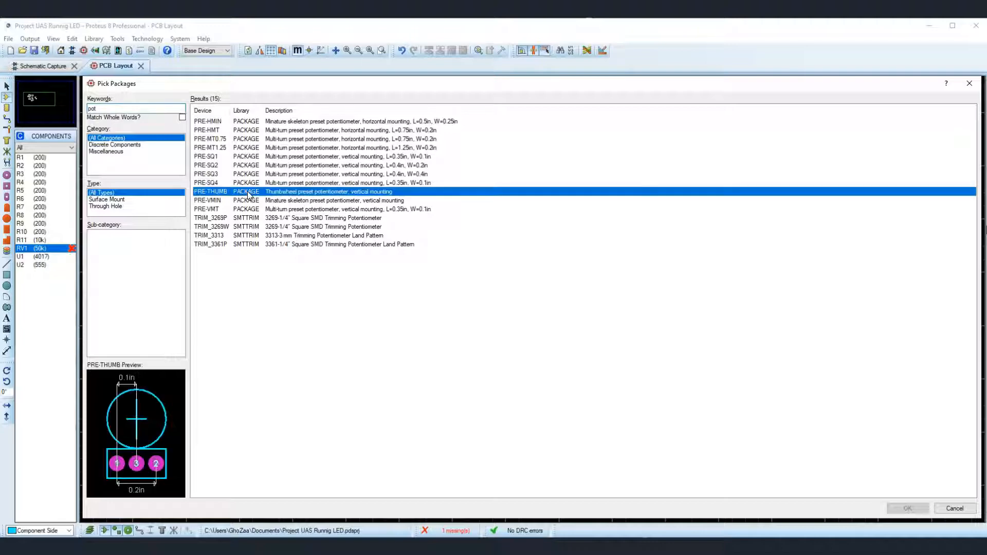
double_click(247, 194)
left_click(239, 379)
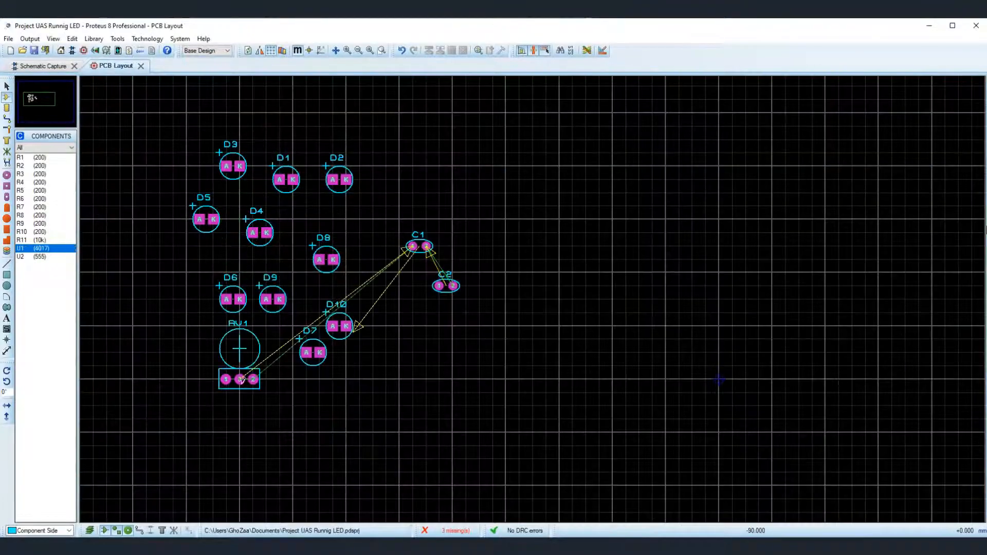
Step: Delete all placed components from the board to restart the layout
scroll(434, 312, "down", 1)
left_click_drag(267, 157, 487, 385)
key("Delete")
Step: Place the 4017 counter U1 rotated 90° in the left half of the work area
scroll(533, 293, "up", 3)
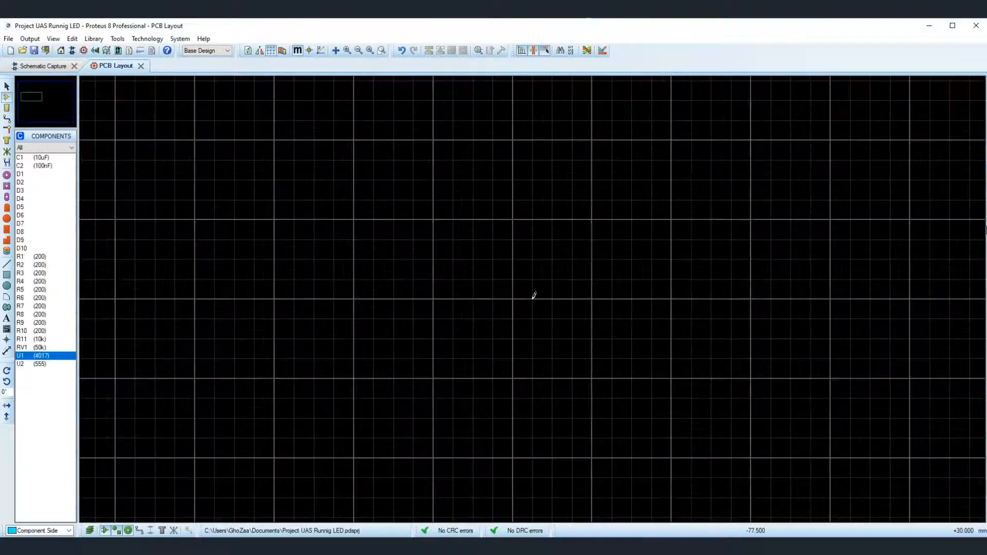
scroll(746, 364, "down", 1)
scroll(664, 355, "up", 2)
scroll(517, 294, "down", 1)
scroll(534, 295, "up", 1)
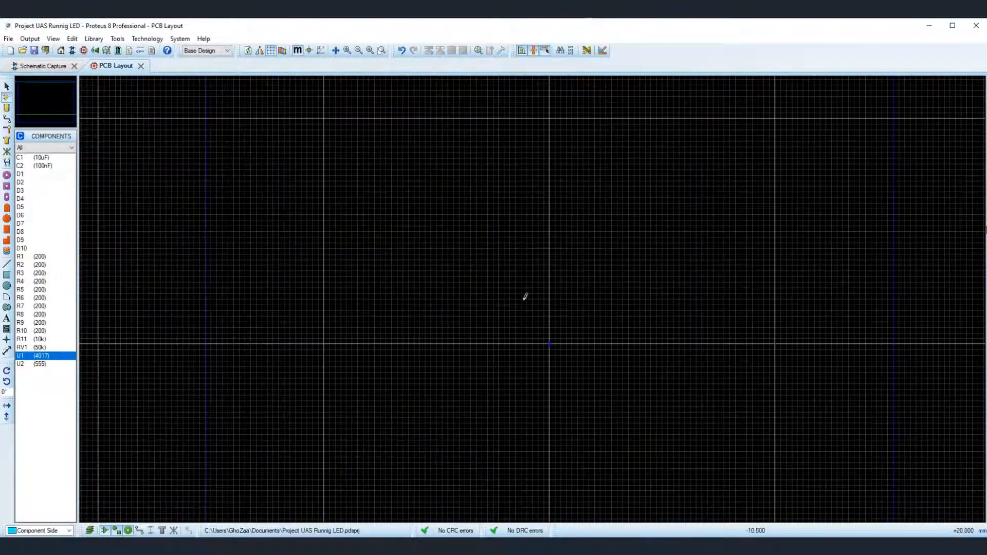
scroll(533, 293, "up", 1)
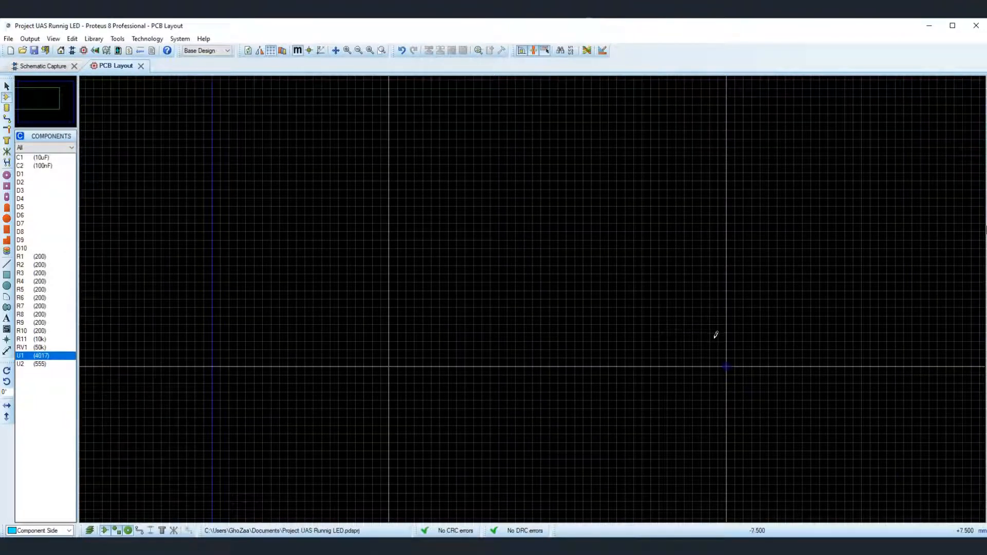
scroll(746, 339, "down", 1)
scroll(533, 296, "up", 1)
scroll(421, 283, "down", 1)
scroll(511, 293, "up", 1)
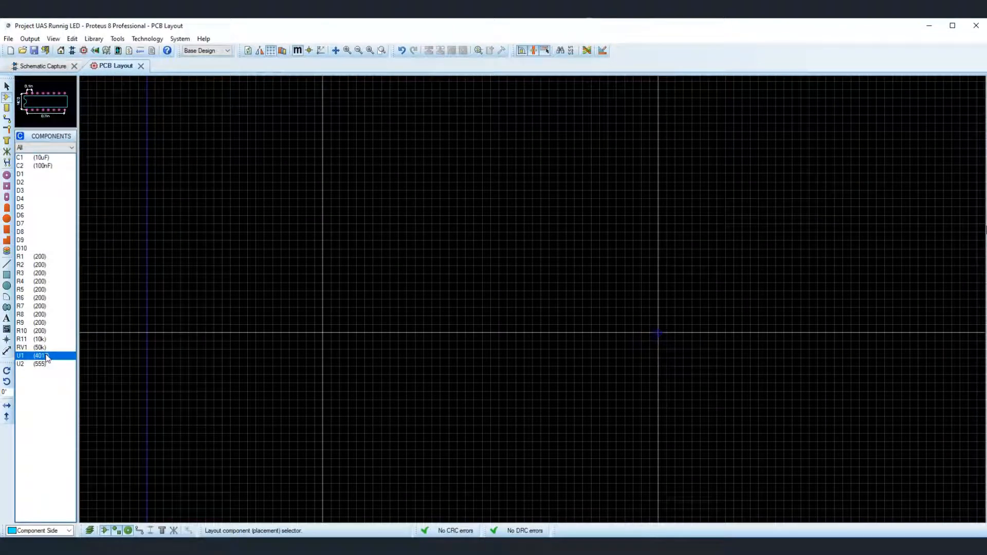
left_click(7, 381)
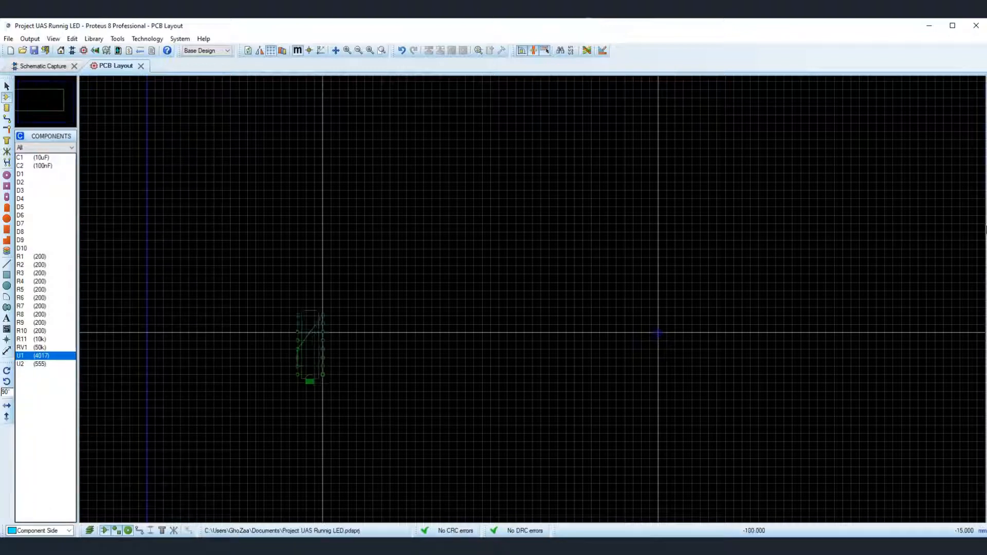
scroll(326, 319, "up", 1)
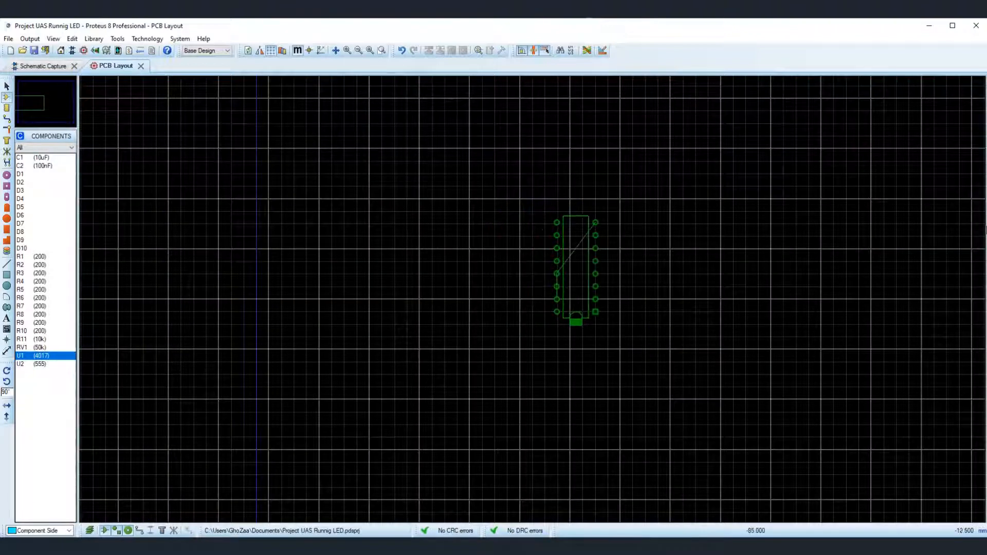
left_click(632, 324)
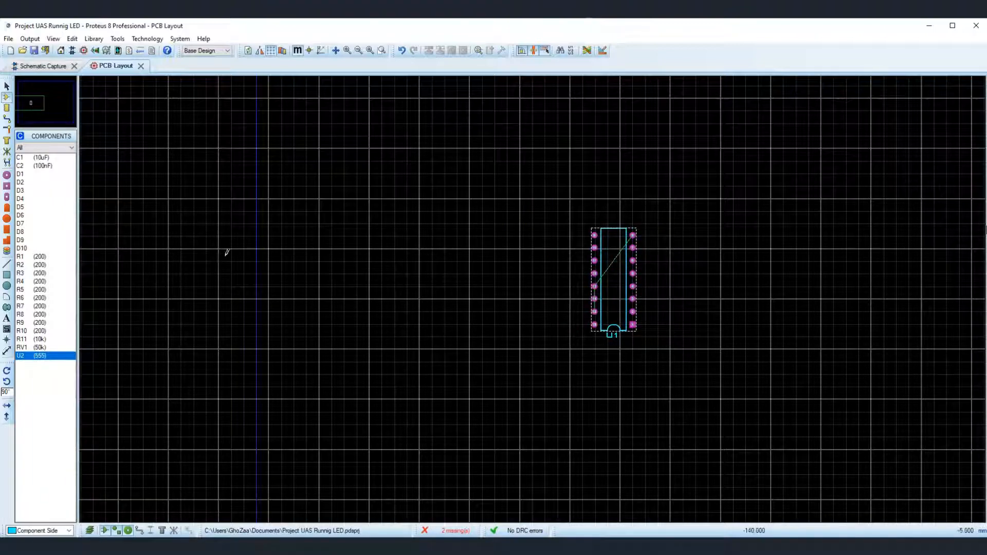
Step: Place the 555 timer U2 at 90° to the left of U1, with their lower ends aligned
left_click(50, 355)
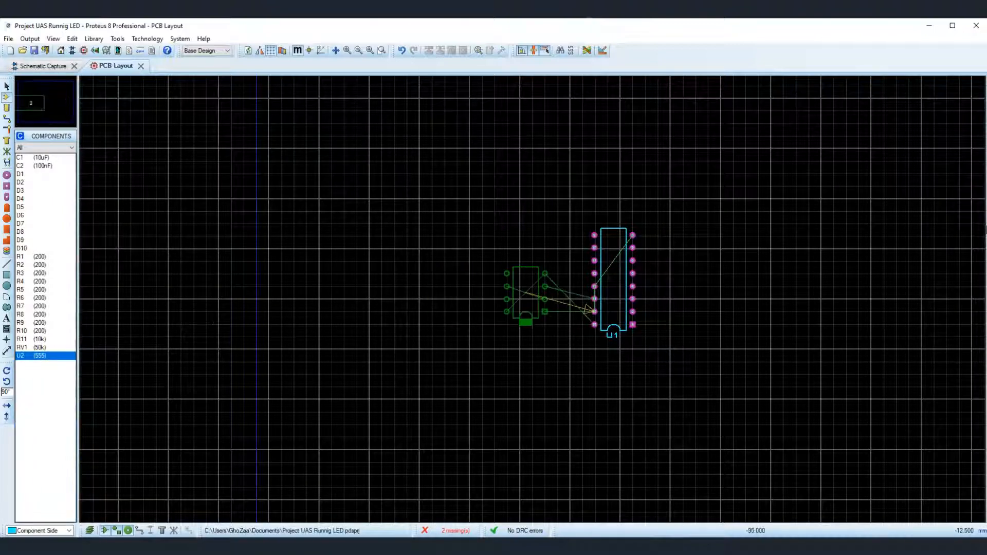
scroll(530, 298, "up", 1)
scroll(532, 299, "up", 1)
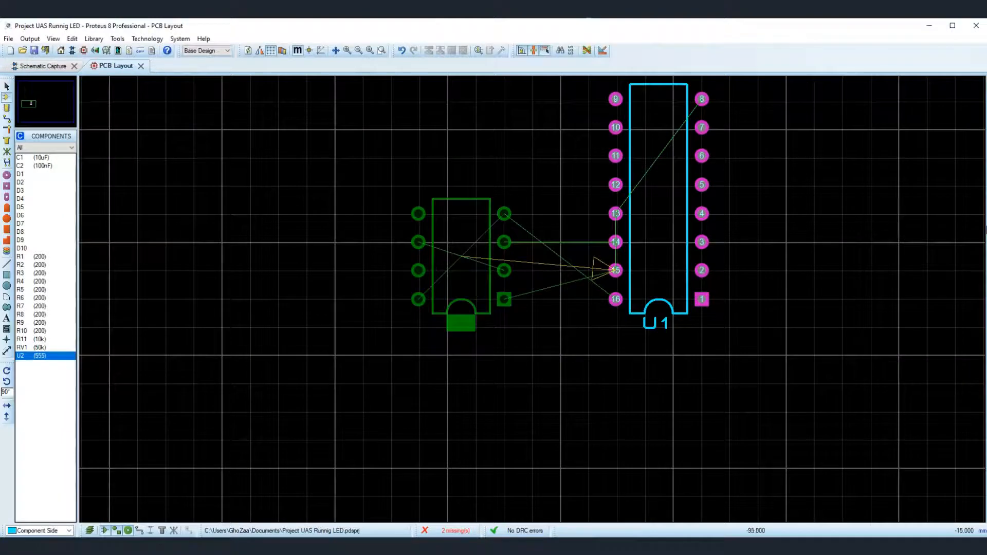
left_click(481, 298)
scroll(478, 296, "down", 2)
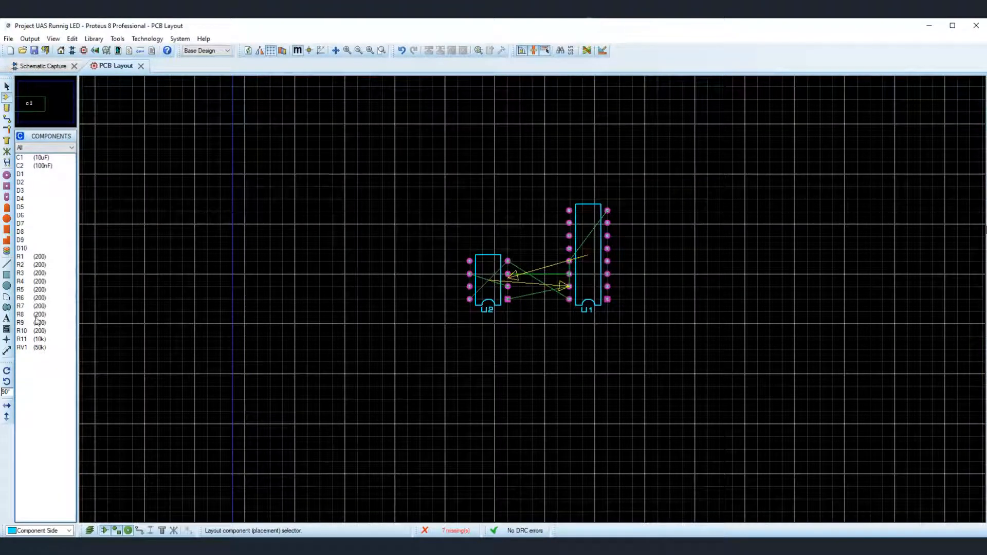
Step: Place the potentiometer RV1 at 90° to the left of U2, with its pins facing U2
left_click(42, 348)
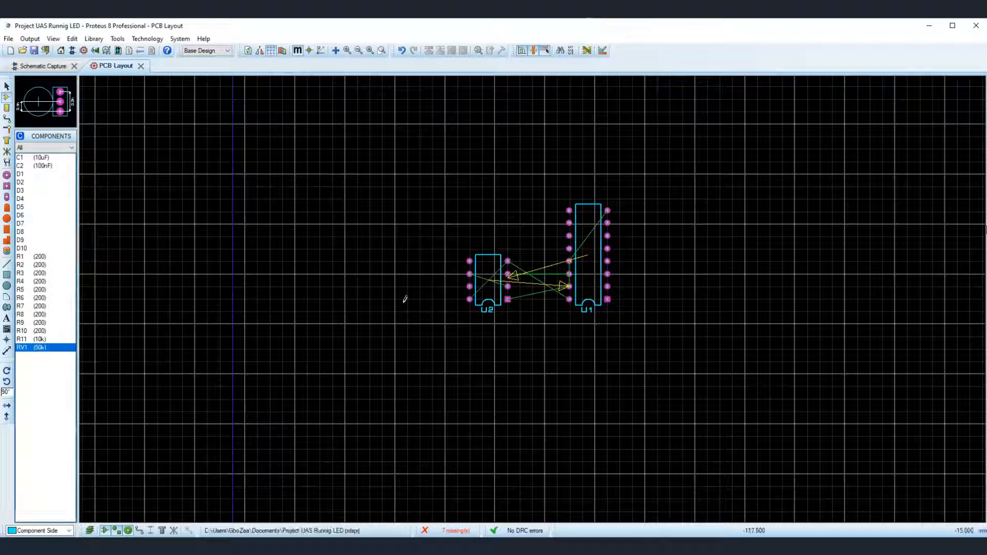
scroll(398, 290, "up", 1)
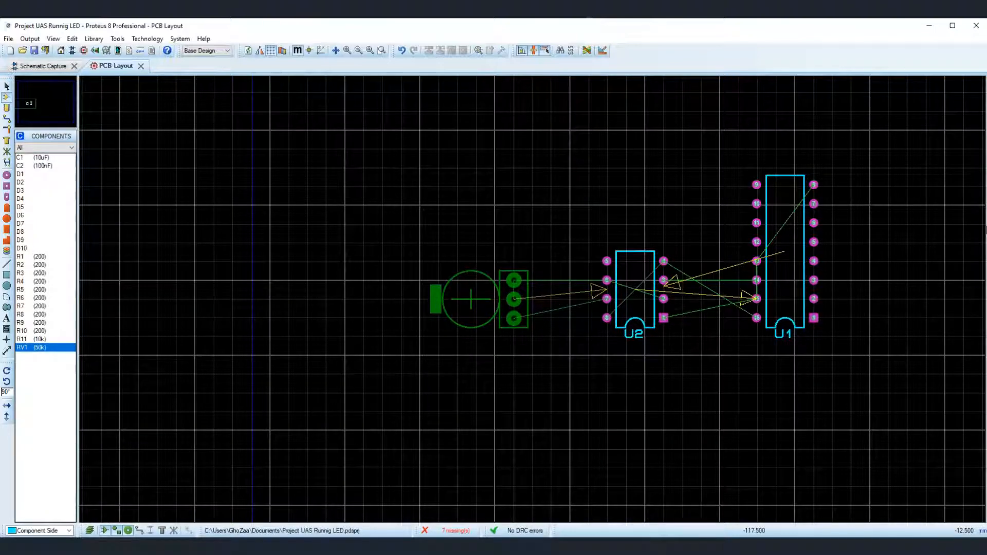
left_click(518, 306)
scroll(535, 292, "down", 1)
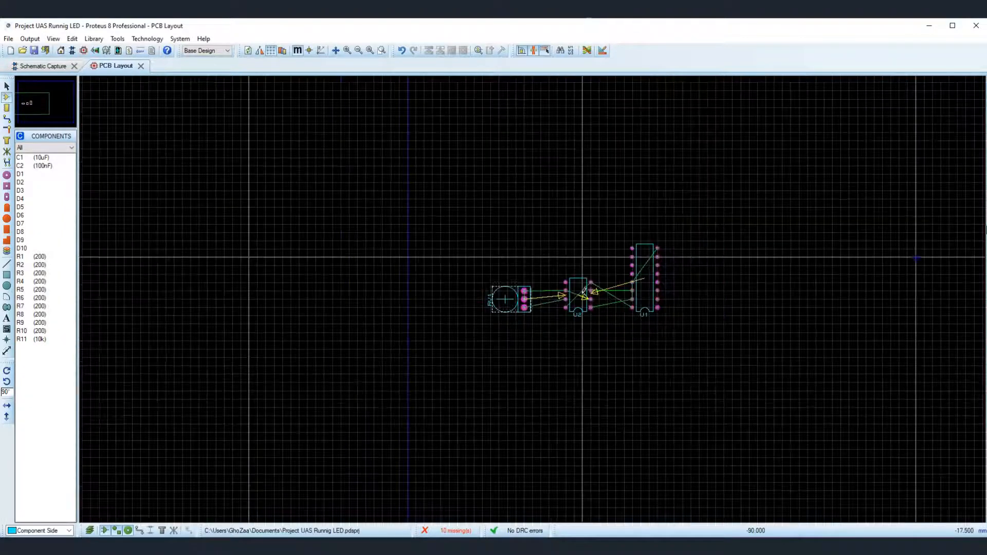
Step: Place capacitors C1 and C2 at 90° side by side above U2, with C1 on the left
scroll(656, 269, "down", 1)
scroll(530, 291, "up", 1)
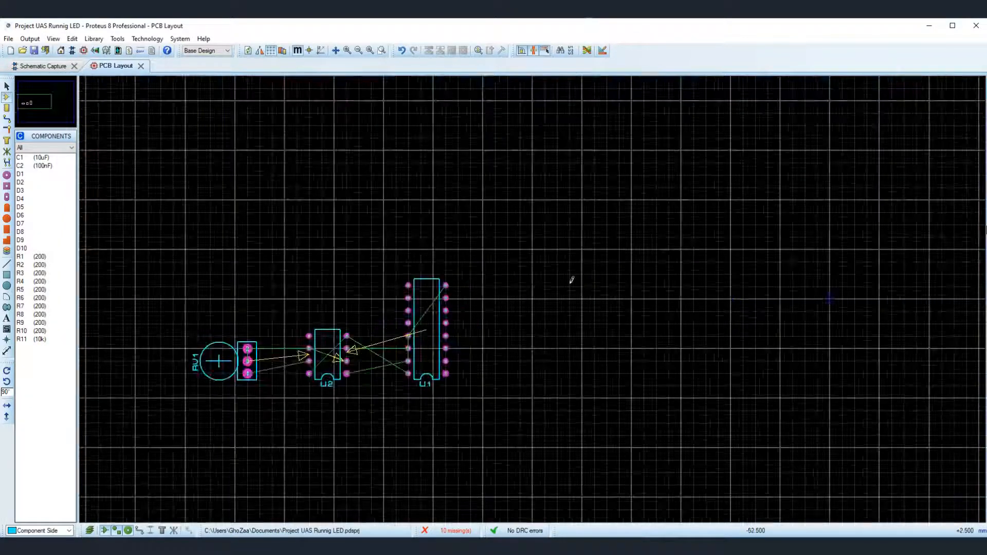
scroll(560, 291, "down", 1)
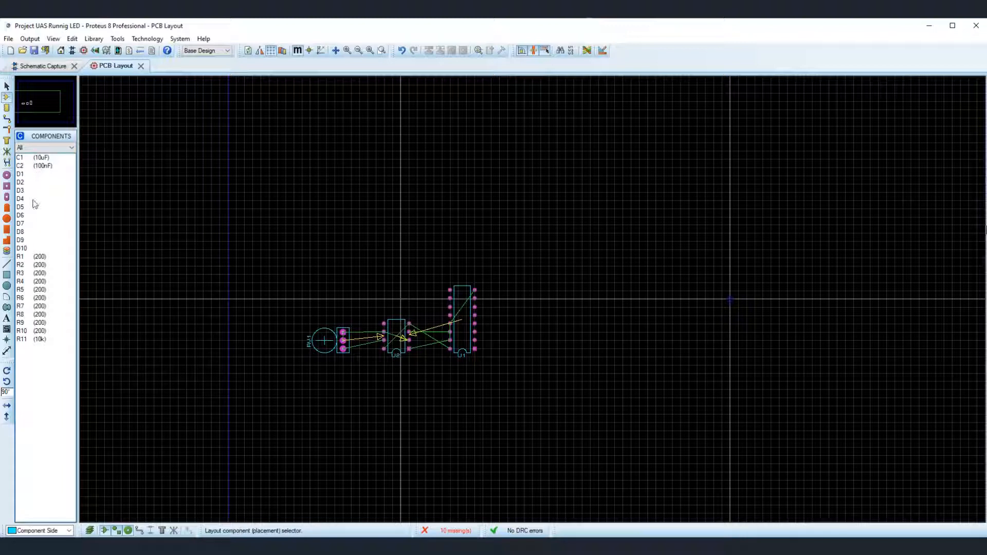
left_click(29, 176)
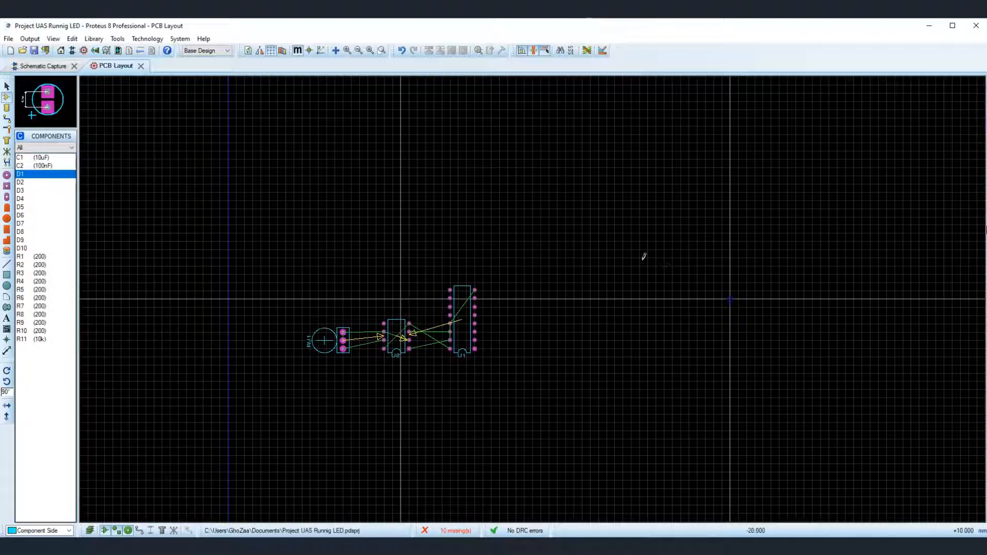
left_click(44, 156)
scroll(386, 273, "up", 1)
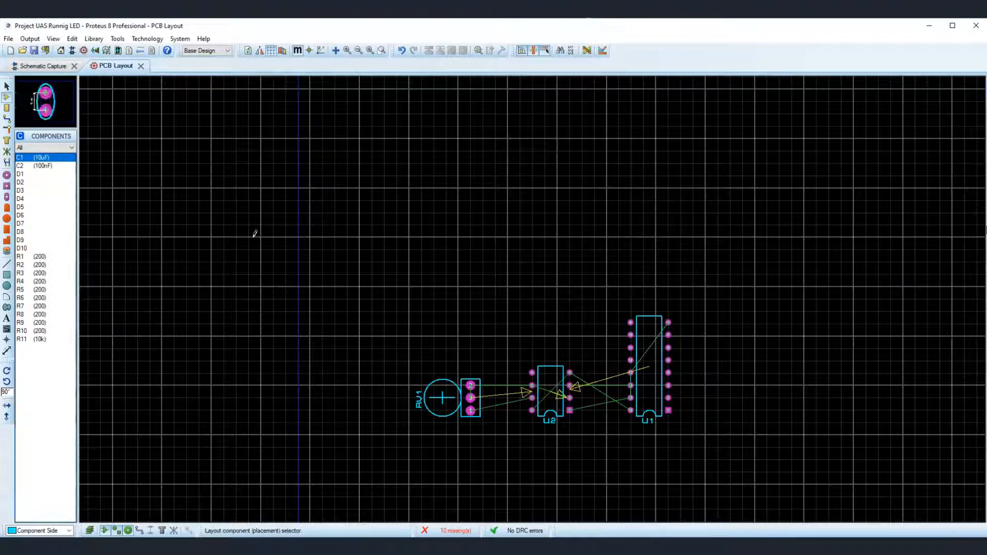
scroll(555, 310, "up", 2)
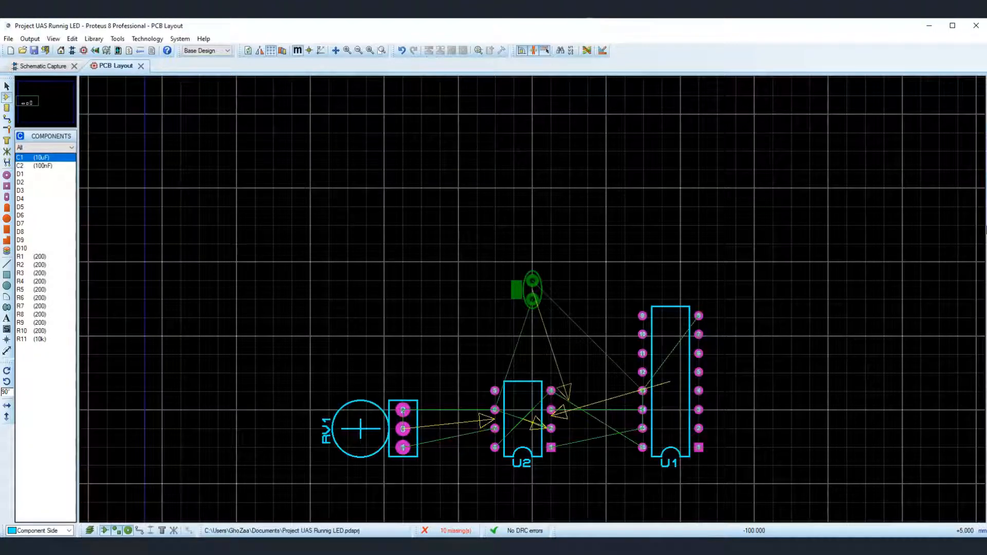
scroll(532, 299, "down", 1)
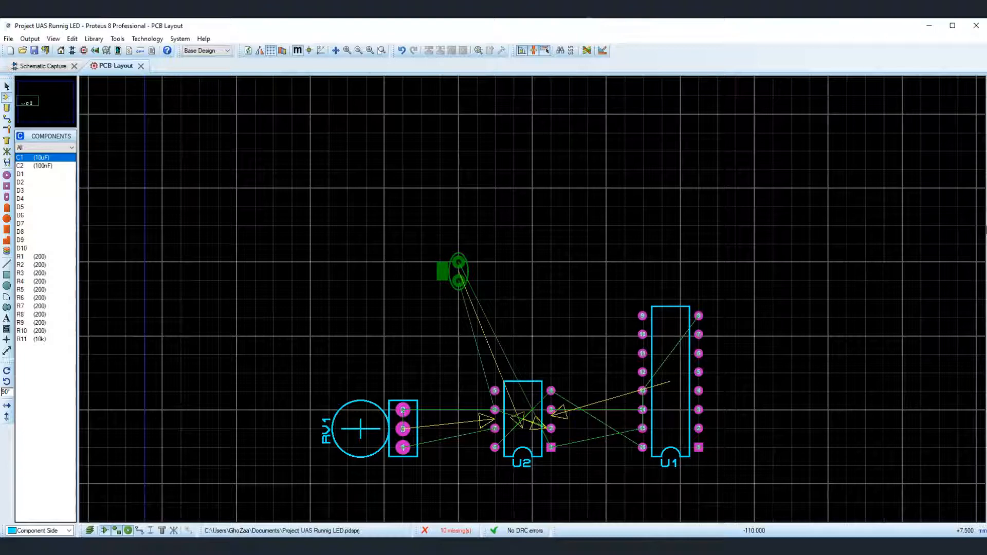
left_click(458, 271)
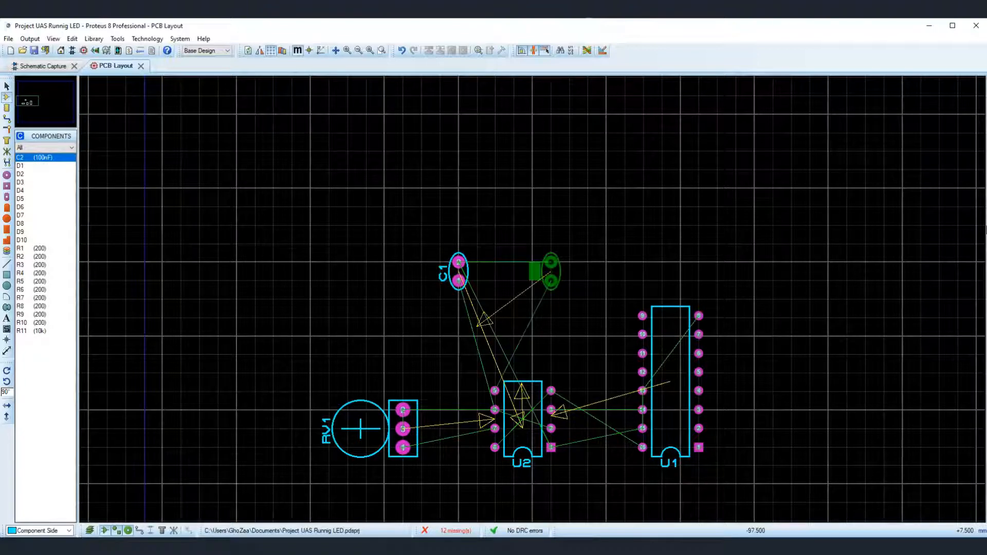
left_click(550, 272)
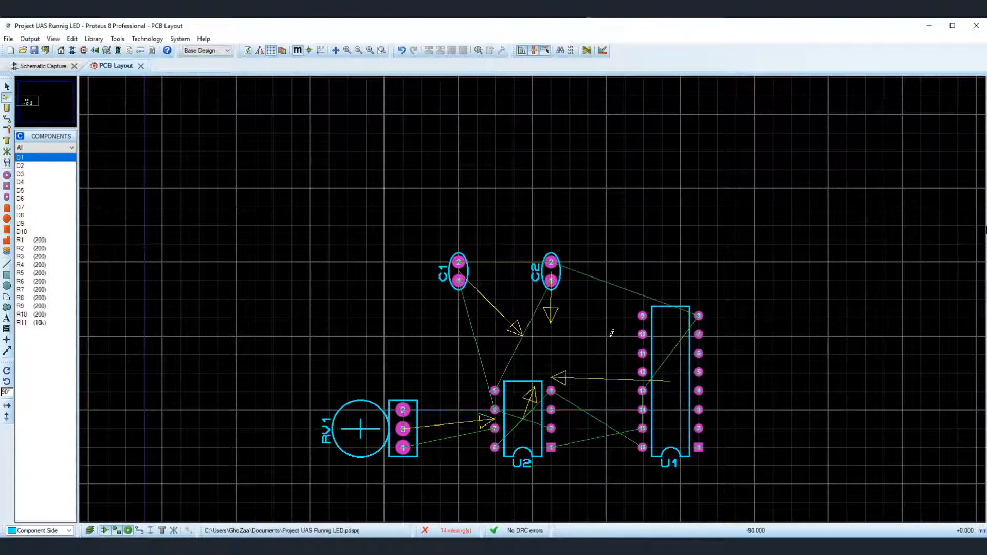
scroll(533, 293, "down", 3)
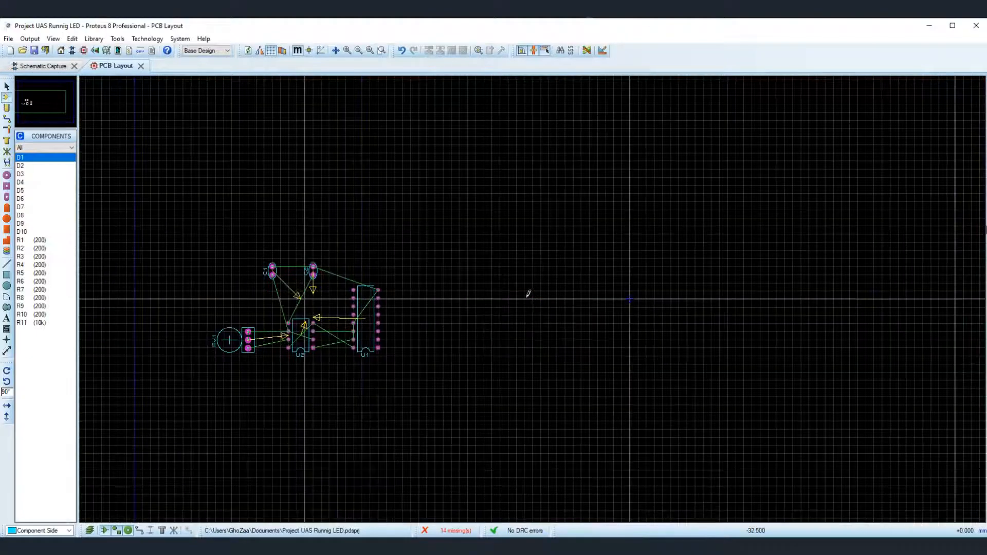
left_click(32, 159)
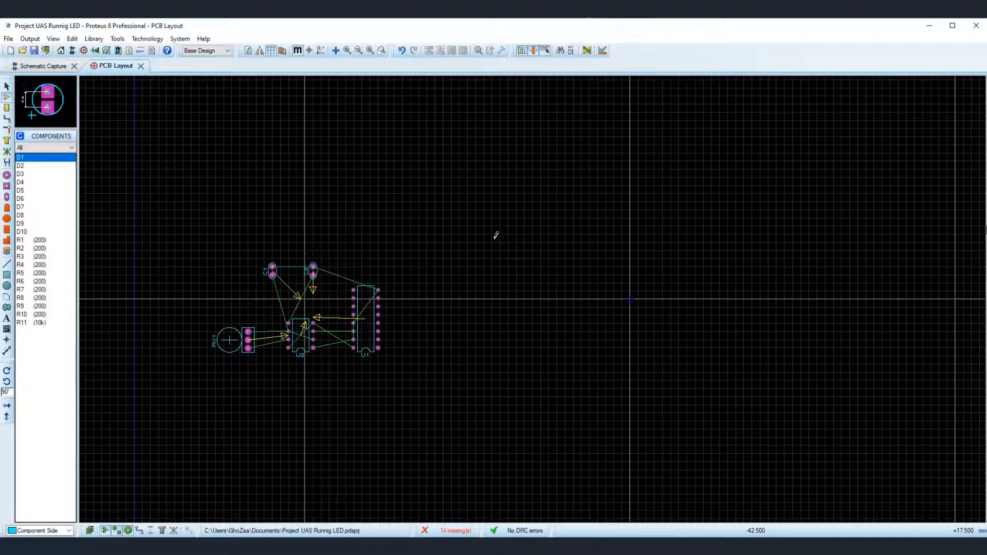
scroll(461, 250, "up", 1)
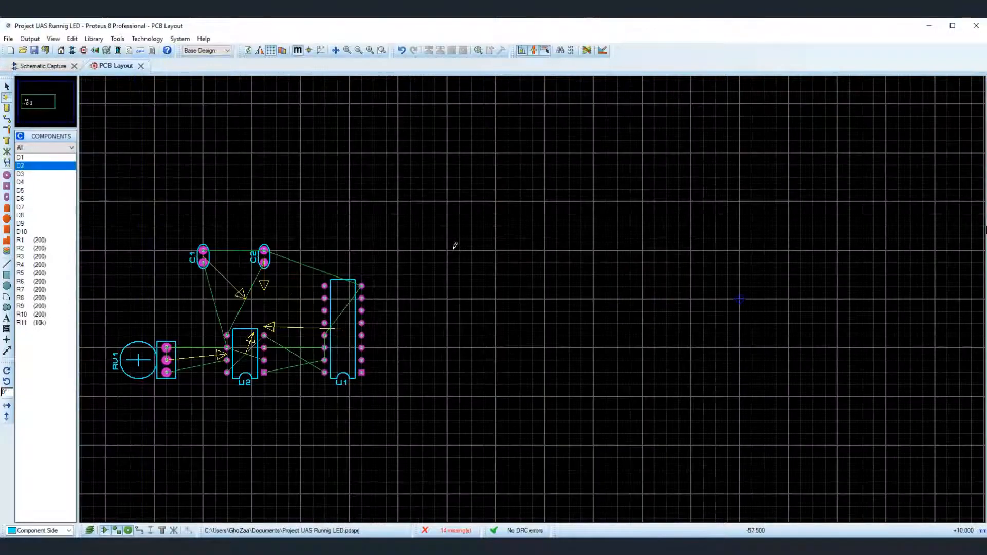
scroll(531, 293, "up", 1)
scroll(564, 352, "down", 1)
scroll(529, 295, "up", 1)
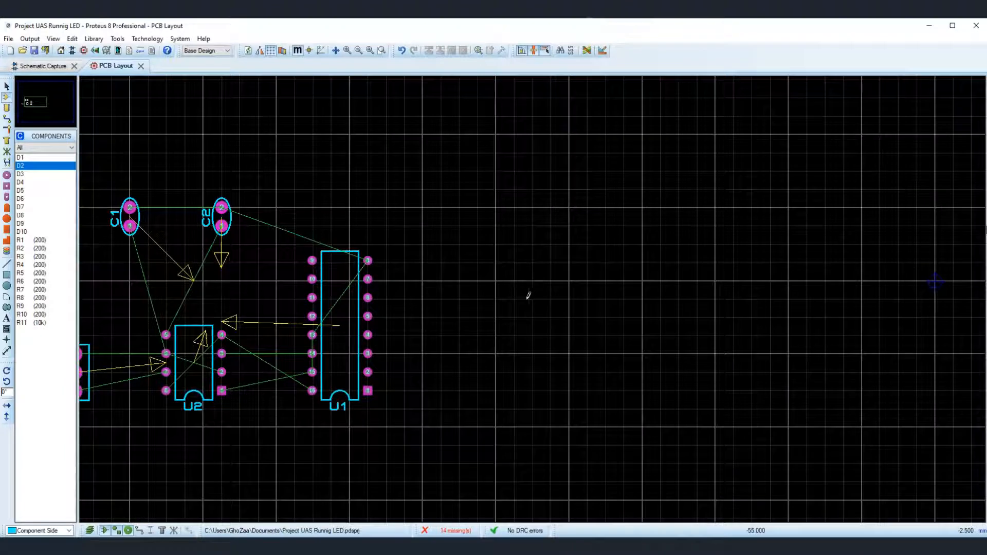
scroll(473, 263, "down", 1)
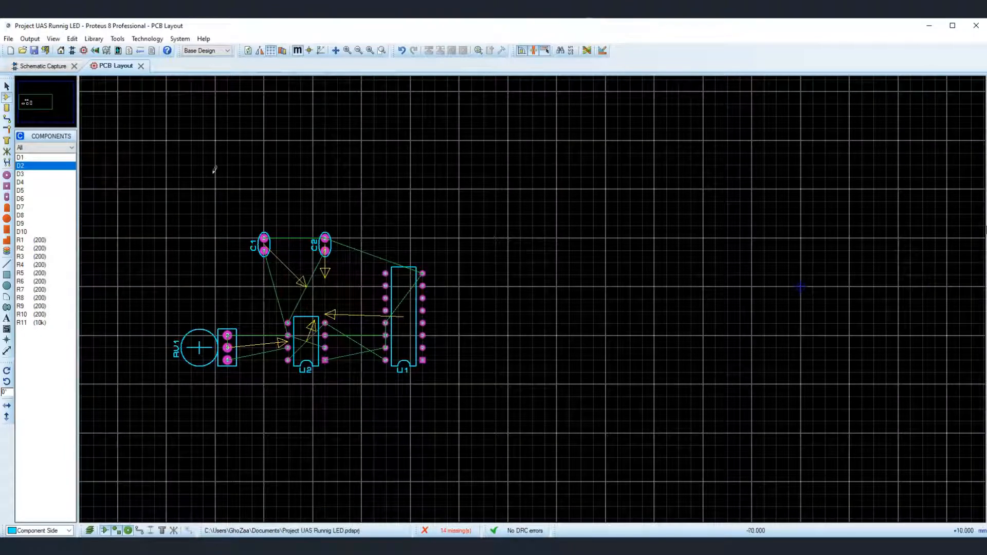
left_click(49, 158)
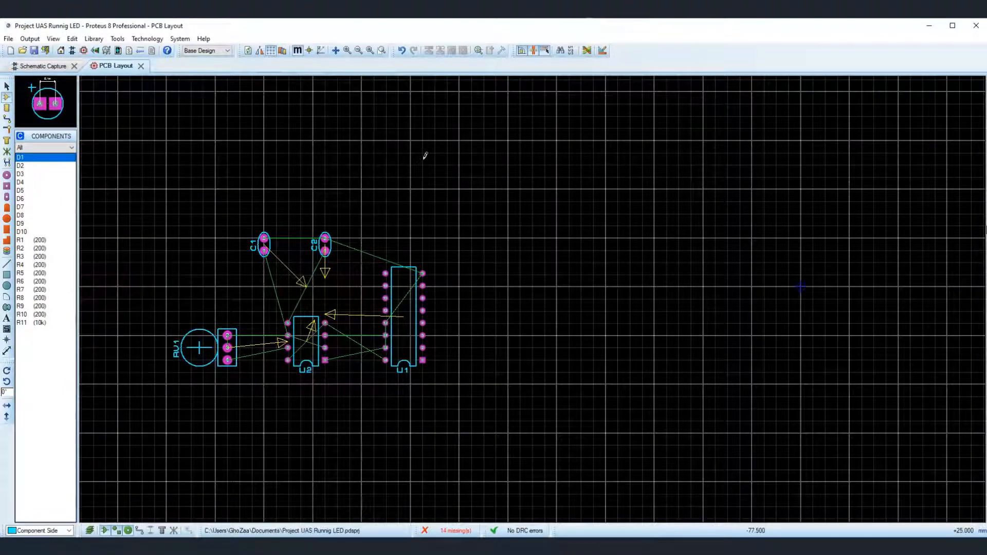
left_click(45, 166)
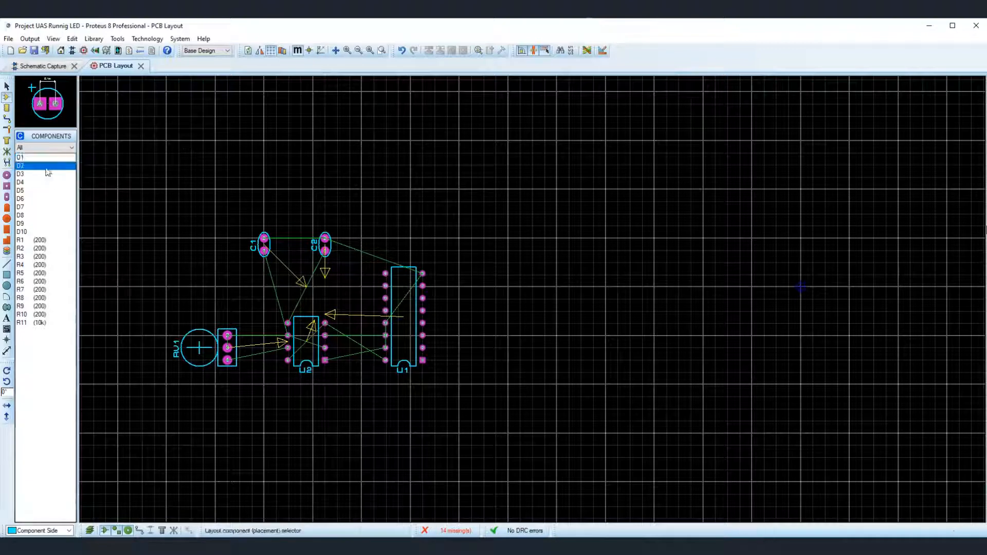
Step: Place LEDs D1, D2 and D3 at 90° in an evenly spaced horizontal row above and to the right of U1
left_click(47, 157)
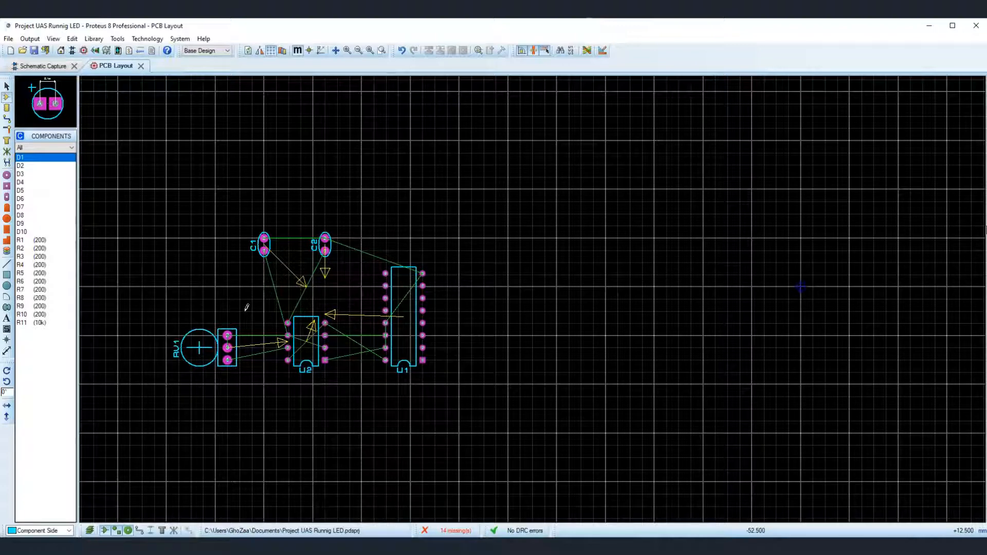
left_click(7, 381)
left_click(518, 267)
scroll(580, 223, "up", 1)
scroll(532, 296, "down", 2)
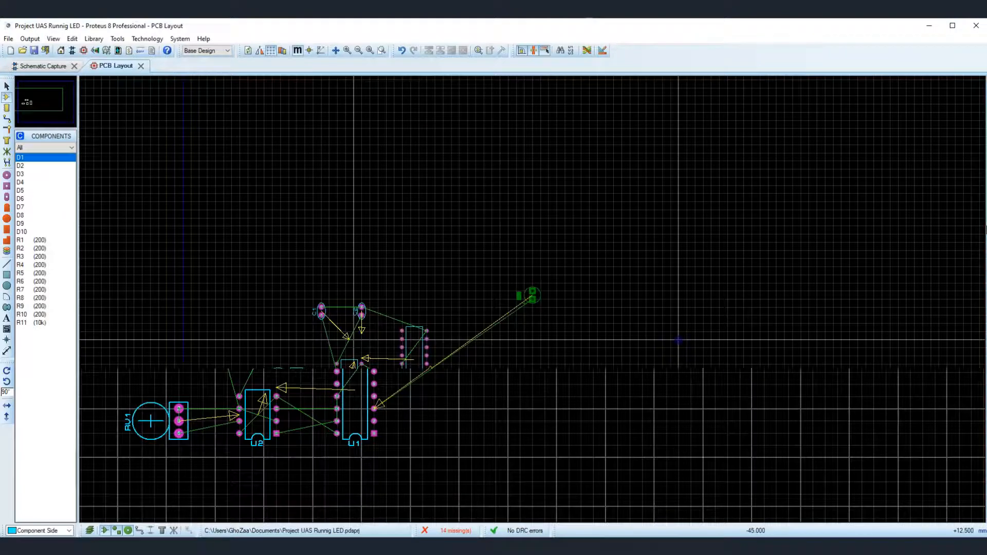
scroll(517, 342, "up", 1)
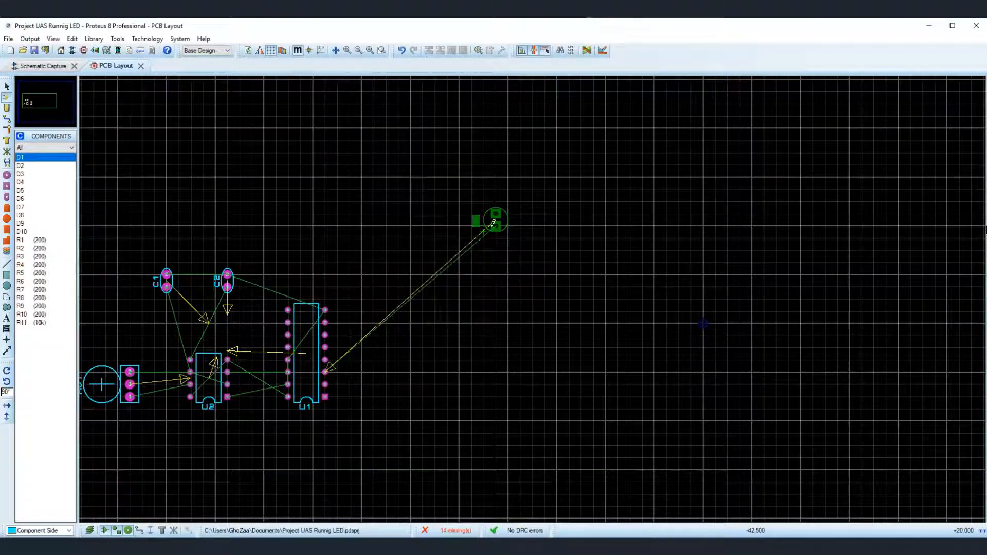
left_click(493, 223)
left_click(605, 222)
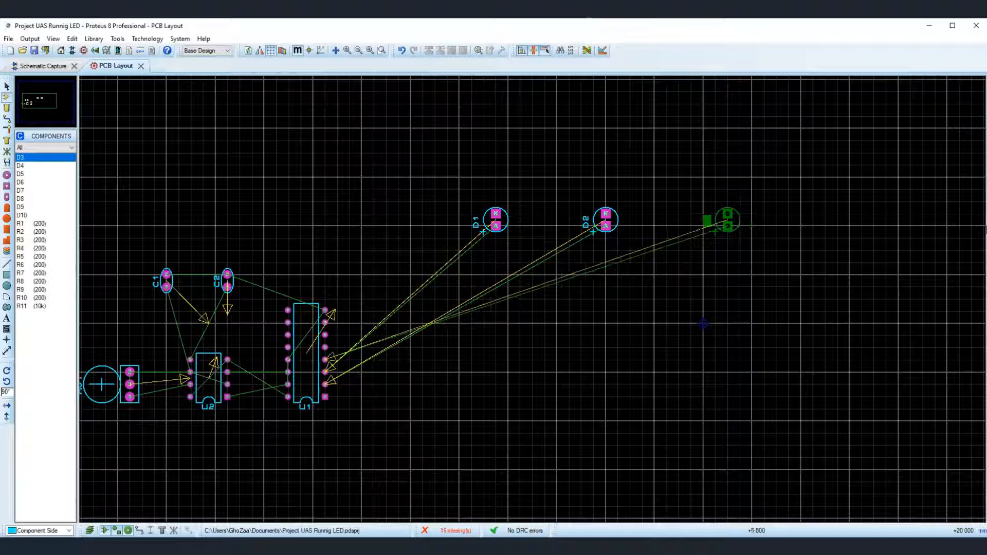
left_click(721, 226)
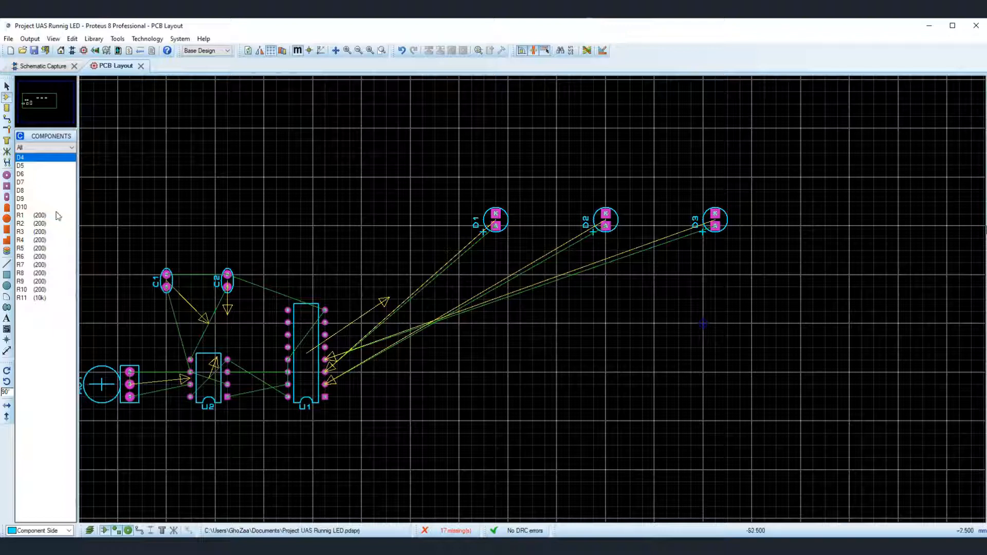
Step: Place LEDs D4 to D7 at 0° along a diagonal running down and left from below D3
left_click(36, 158)
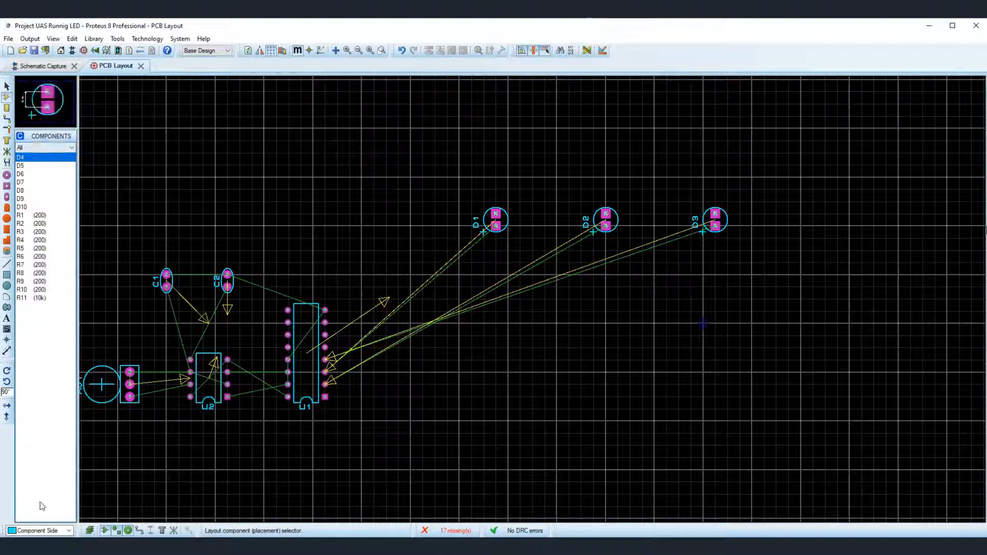
left_click(8, 371)
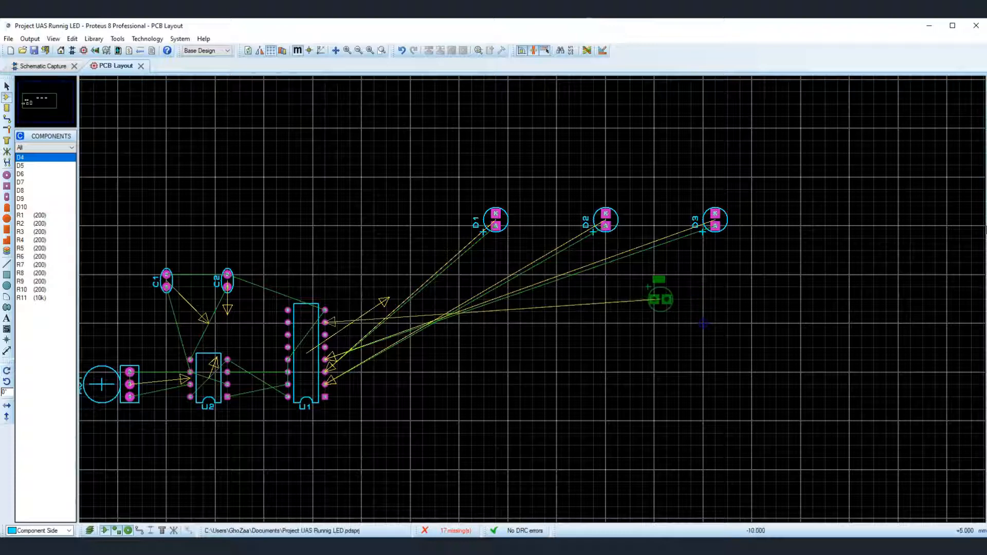
left_click(672, 275)
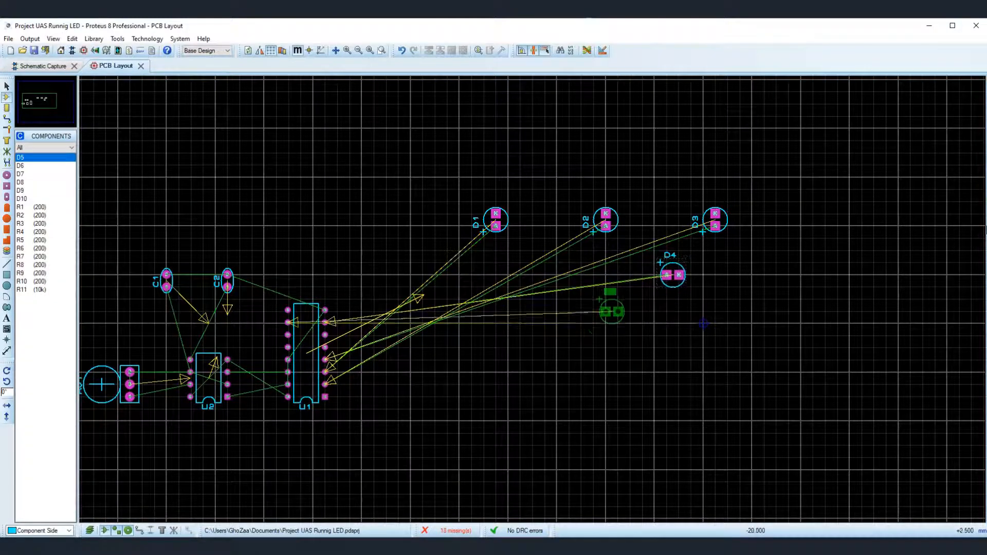
left_click(611, 324)
left_click(551, 372)
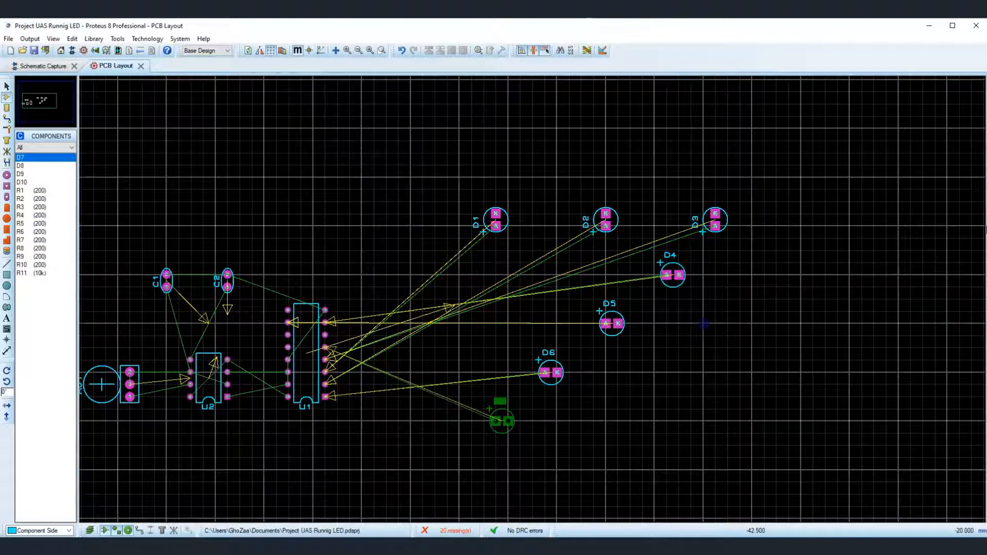
left_click(507, 421)
Step: Shift D5, D6 and D7 slightly up and right to even out the diagonal below D4
left_click_drag(545, 373, 556, 361)
left_click_drag(618, 325, 629, 311)
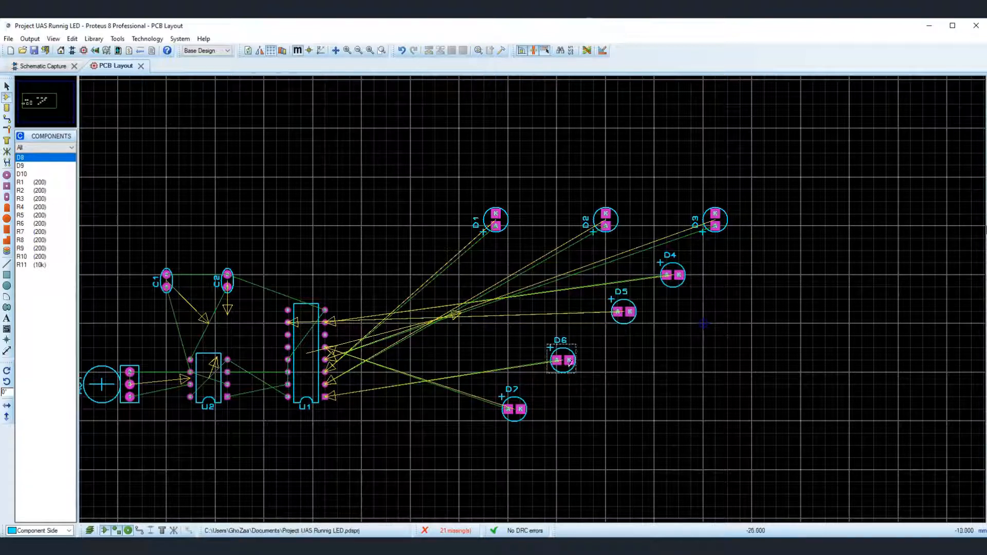
scroll(574, 378, "down", 2)
scroll(519, 291, "up", 2)
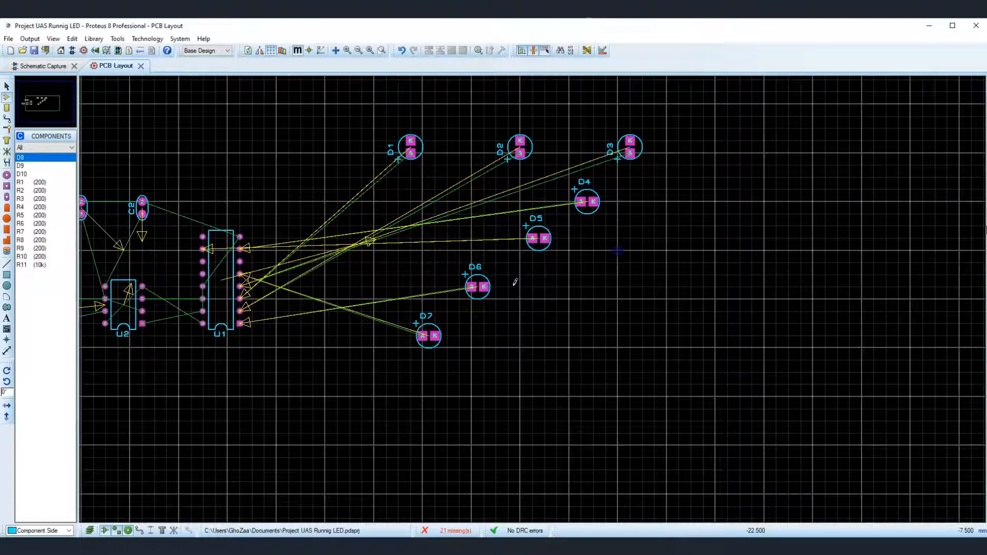
mouse_move(478, 286)
left_mouse_down()
mouse_move(478, 274)
mouse_move(490, 275)
left_mouse_up()
left_click_drag(428, 335, 441, 311)
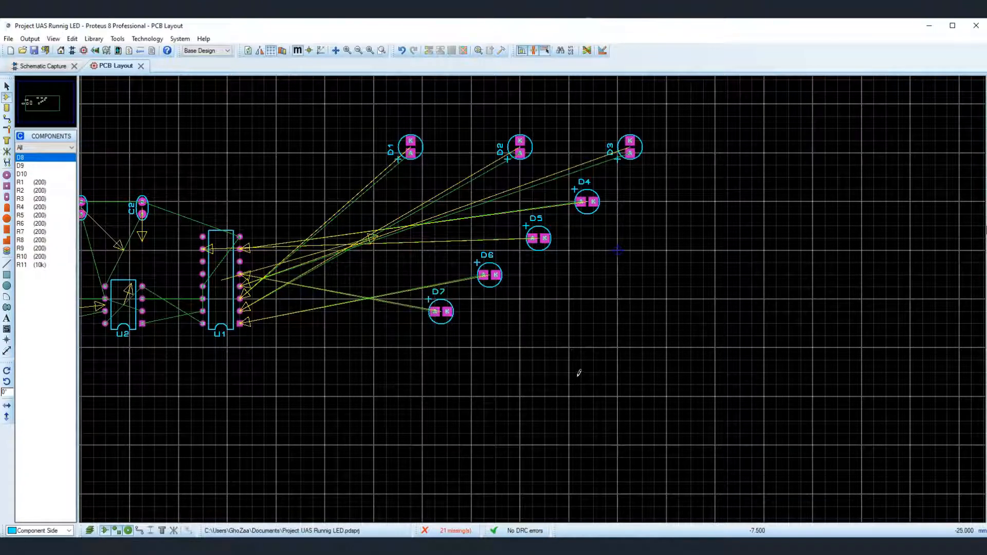
Step: Place LEDs D8, D9 and D10 at -90° in a row below the diagonal, aligned under D1, D2 and D3
scroll(571, 315, "down", 1)
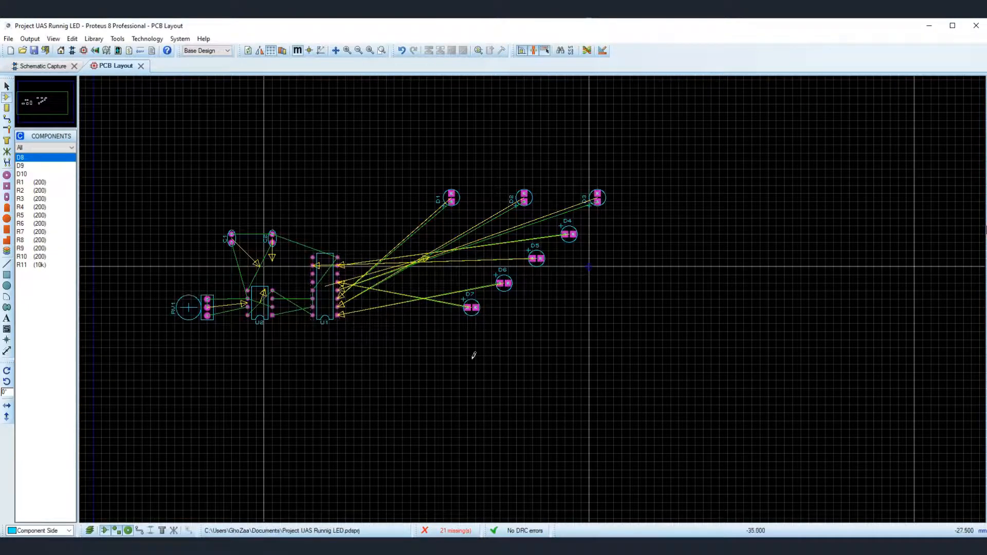
left_click(43, 159)
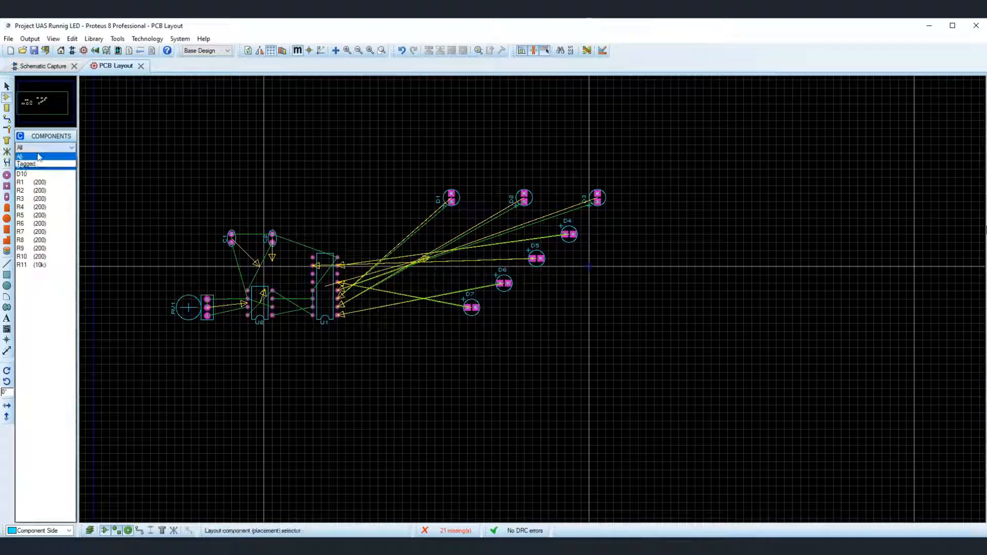
left_click(7, 371)
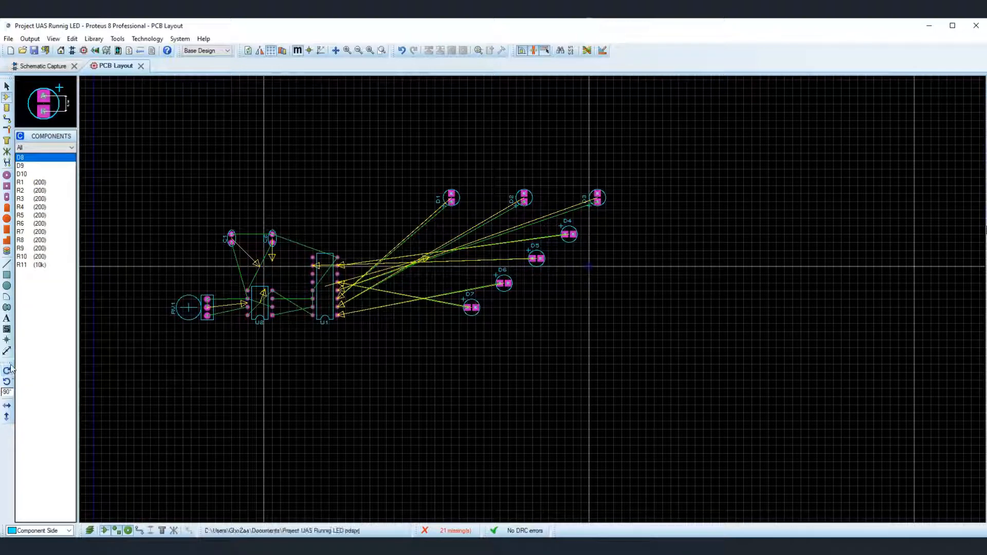
scroll(524, 380, "up", 1)
scroll(453, 265, "down", 1)
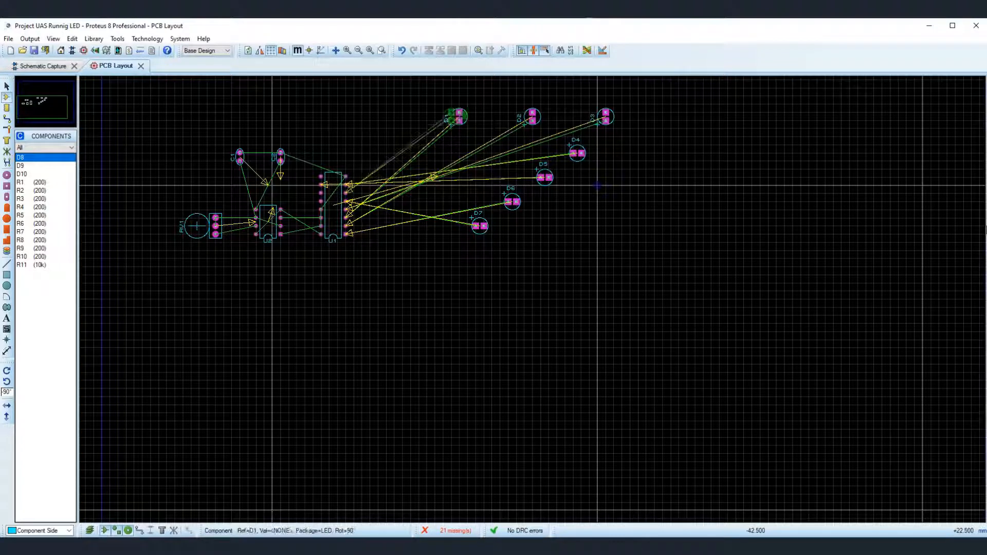
left_click(460, 264)
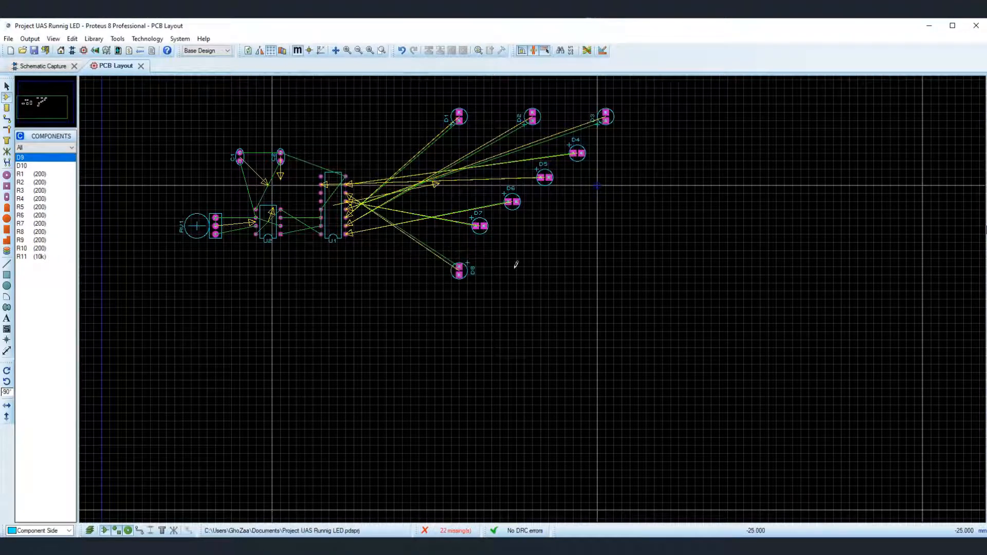
left_click(532, 268)
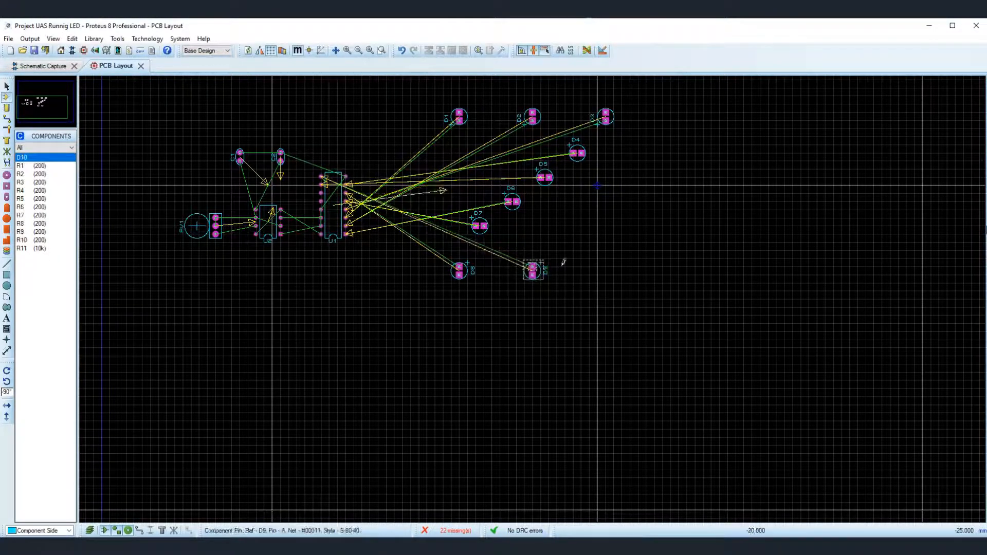
left_click(605, 269)
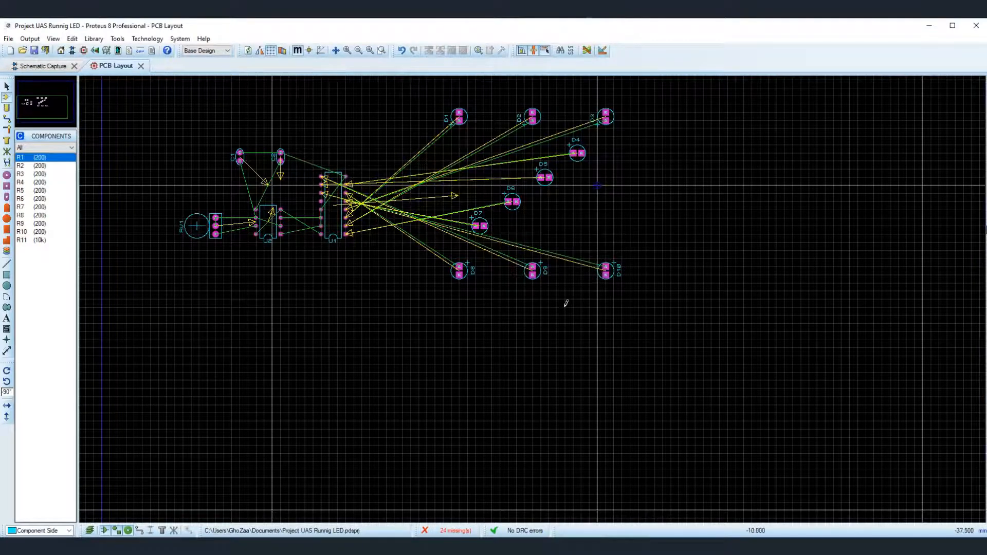
scroll(555, 298, "up", 1)
scroll(533, 290, "down", 1)
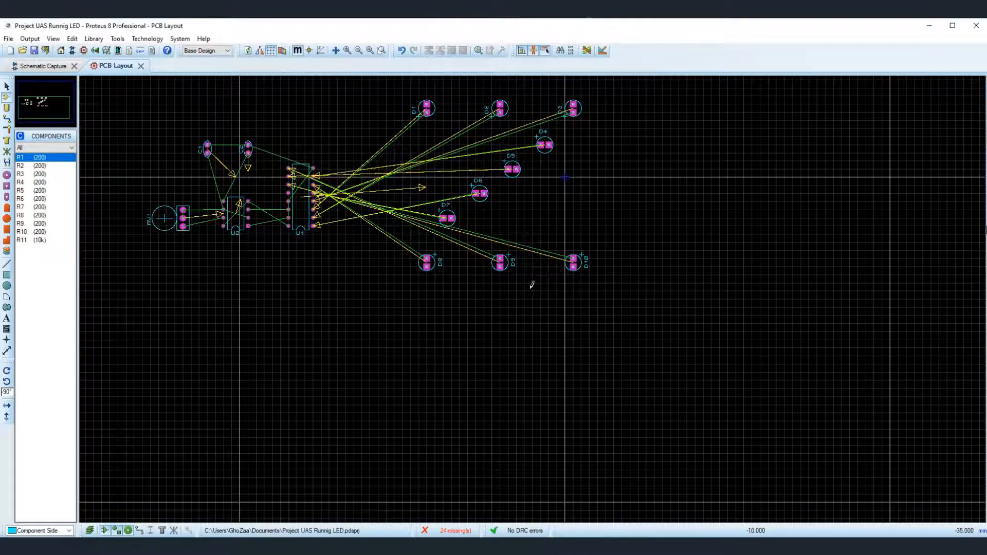
Step: Inspect the component arrangement from above in the 3D Visualizer and return to the PCB layout
left_click(95, 50)
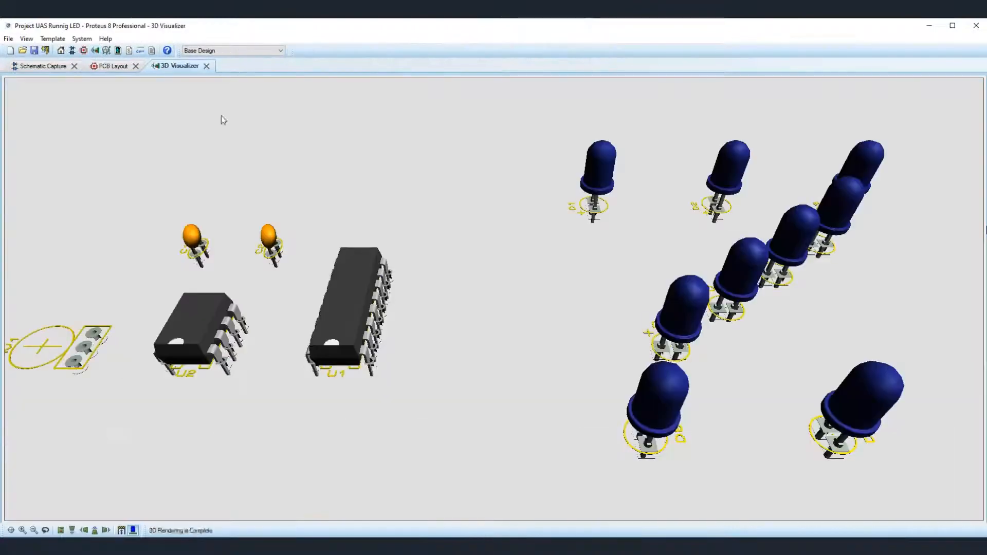
scroll(572, 358, "down", 4)
mouse_move(557, 359)
left_mouse_down()
mouse_move(597, 355)
mouse_move(561, 359)
left_mouse_up()
mouse_move(494, 299)
left_mouse_down()
mouse_move(483, 301)
mouse_move(498, 286)
mouse_move(471, 303)
mouse_move(515, 287)
mouse_move(497, 303)
mouse_move(506, 306)
mouse_move(486, 301)
mouse_move(496, 303)
left_mouse_up()
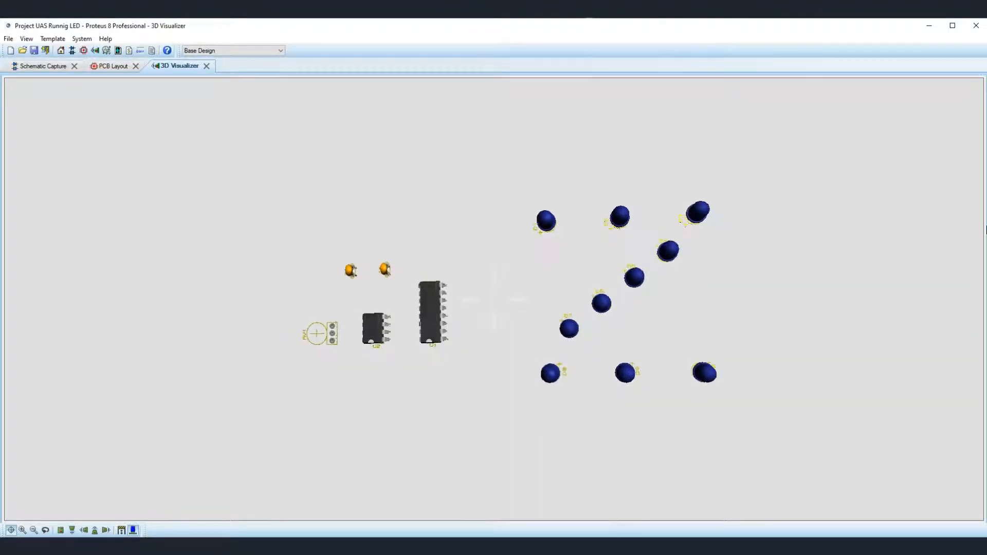
right_click(494, 299)
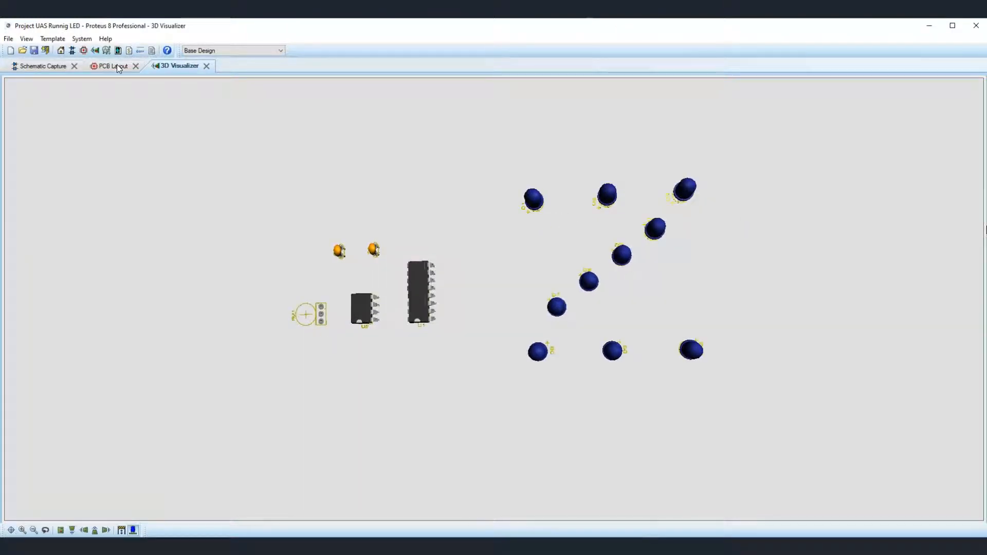
left_click(137, 84)
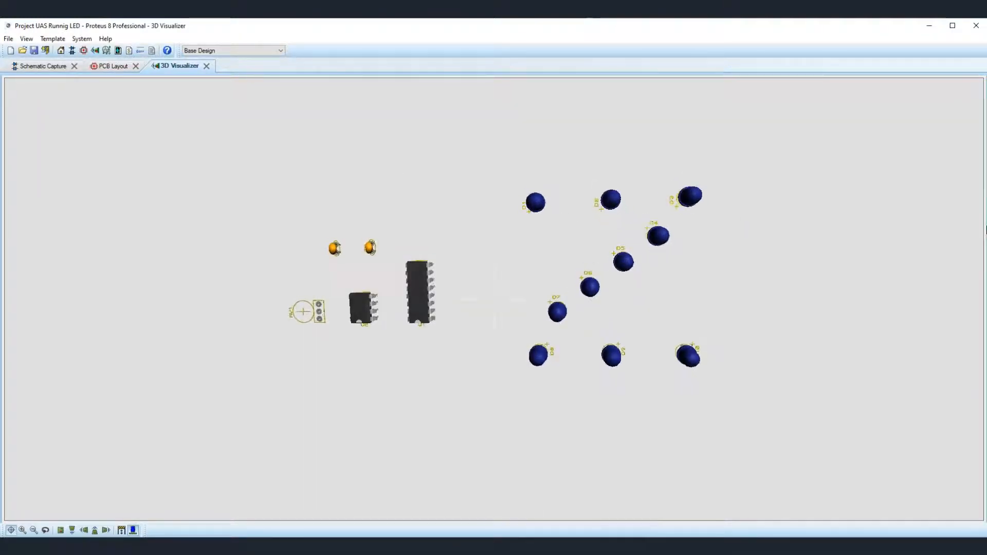
left_click(110, 66)
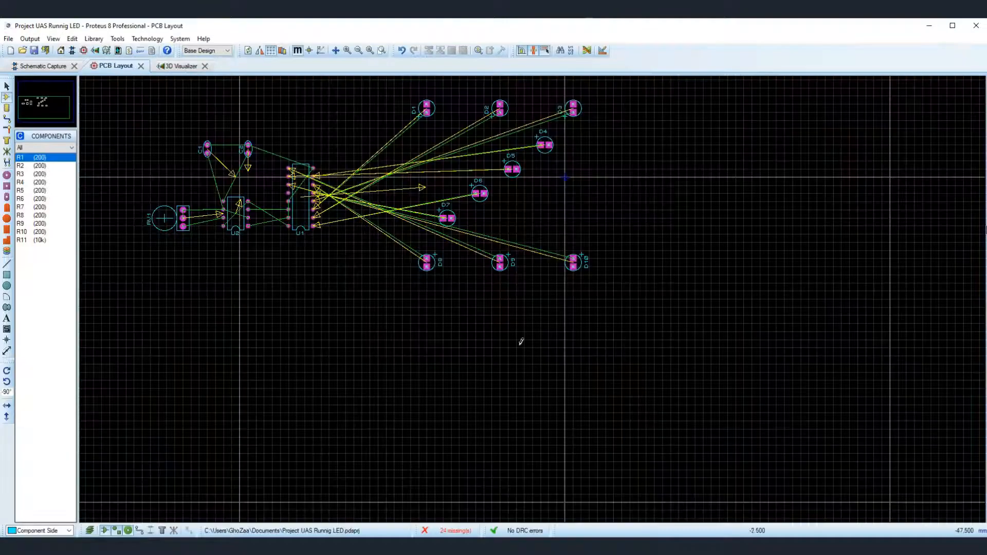
Step: Place resistors R1, R2 and R3 at 90° in an evenly spaced row above LEDs D1, D2 and D3
scroll(514, 257, "up", 3)
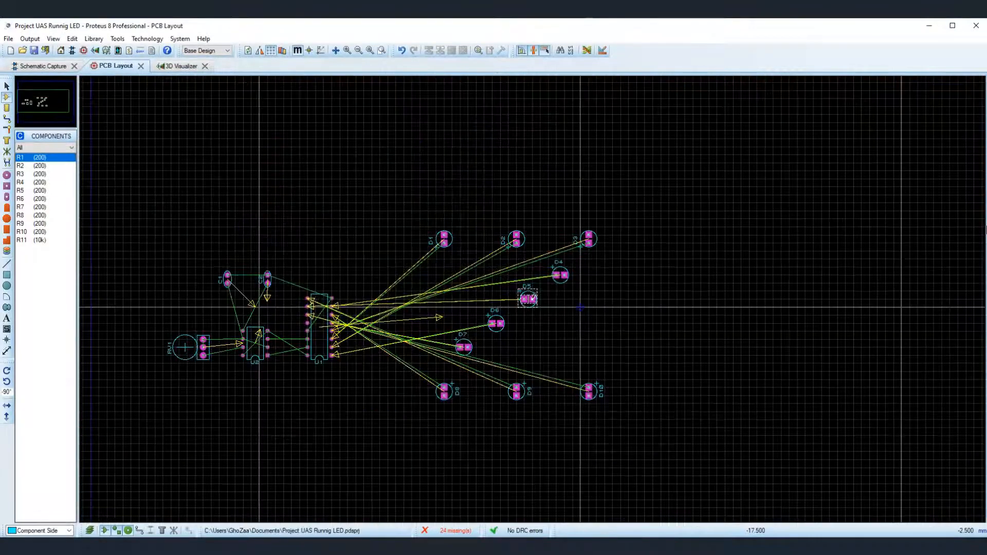
left_click(45, 158)
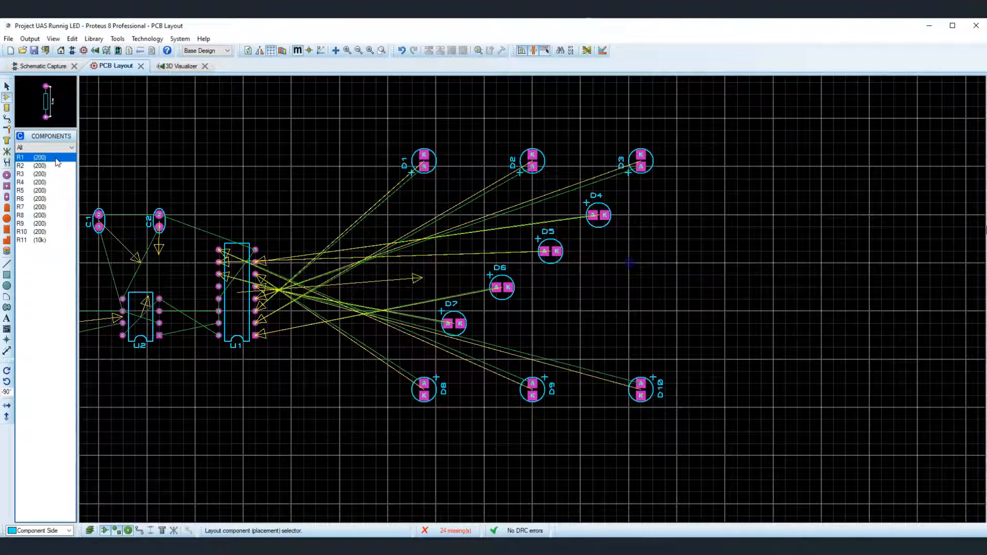
double_click(55, 160)
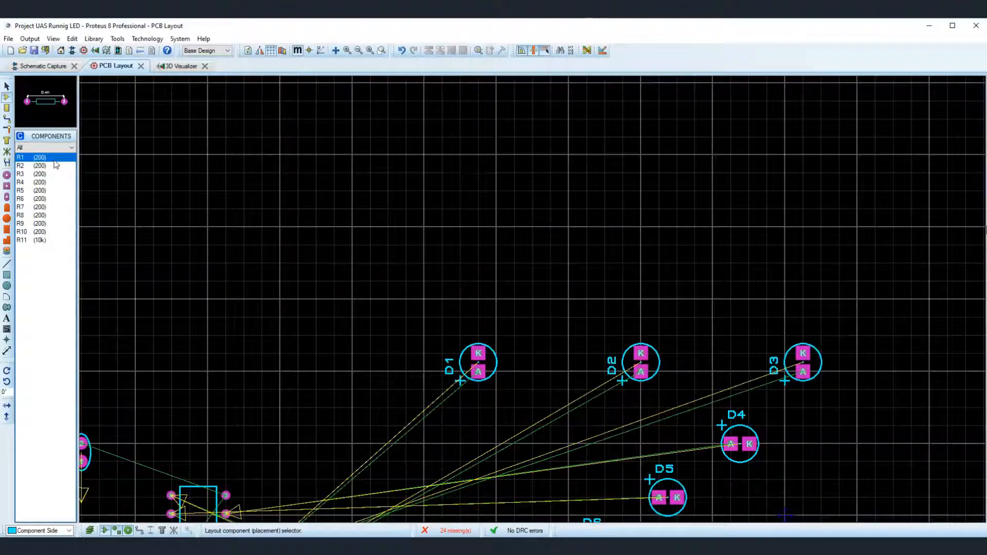
left_click(7, 381)
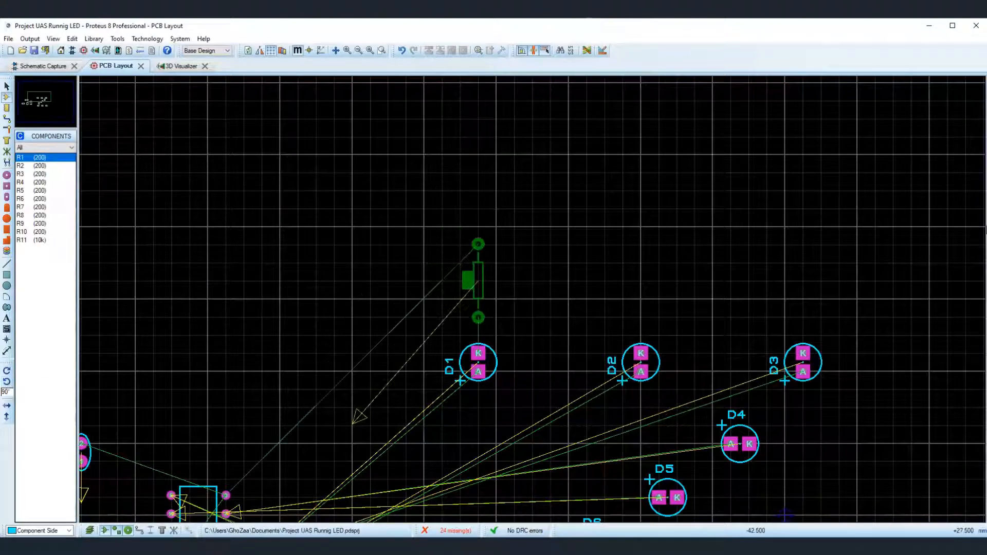
left_click(532, 281)
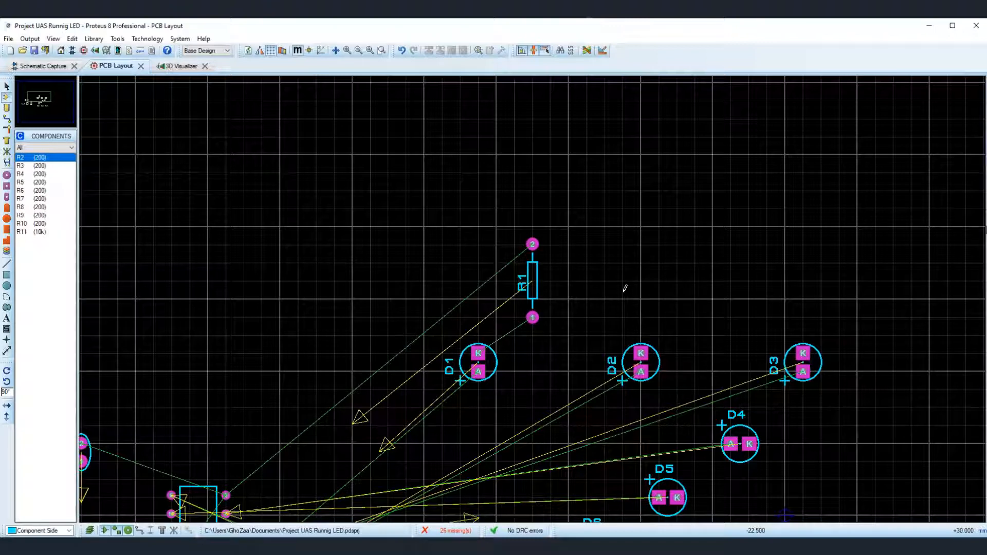
left_click(640, 281)
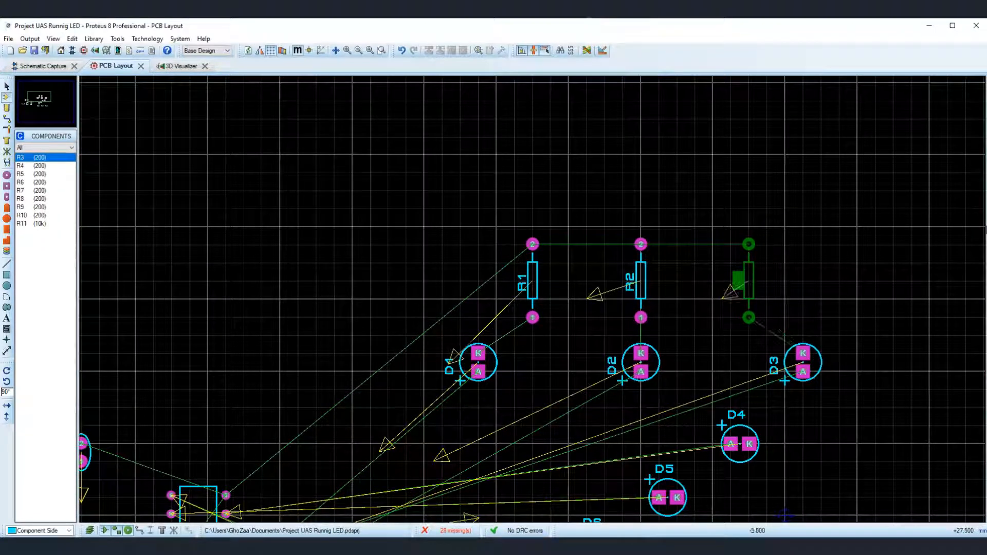
left_click(748, 281)
Step: Place resistors R4, R5, R6 and R7 at 0° in a column to the right of the diagonal LEDs D4 to D7
scroll(759, 307, "down", 2)
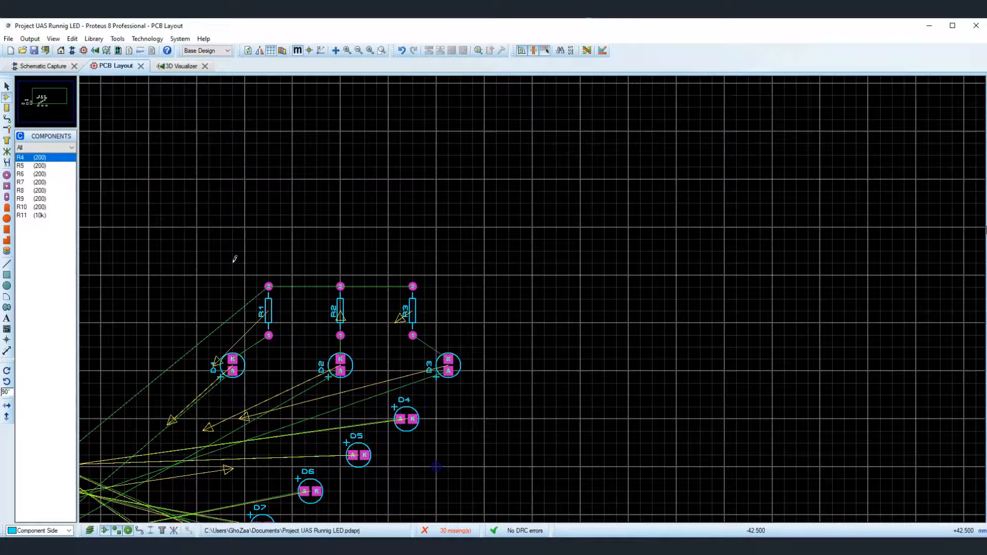
scroll(235, 258, "down", 2)
scroll(125, 188, "up", 1)
left_click(55, 166)
left_click(51, 157)
scroll(555, 337, "up", 2)
scroll(661, 360, "down", 1)
scroll(607, 343, "down", 1)
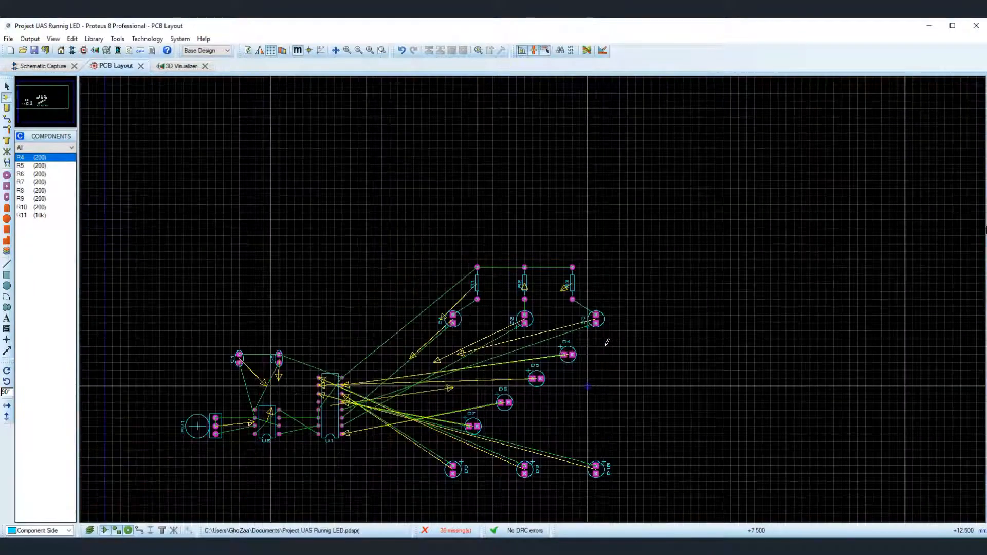
scroll(606, 343, "up", 1)
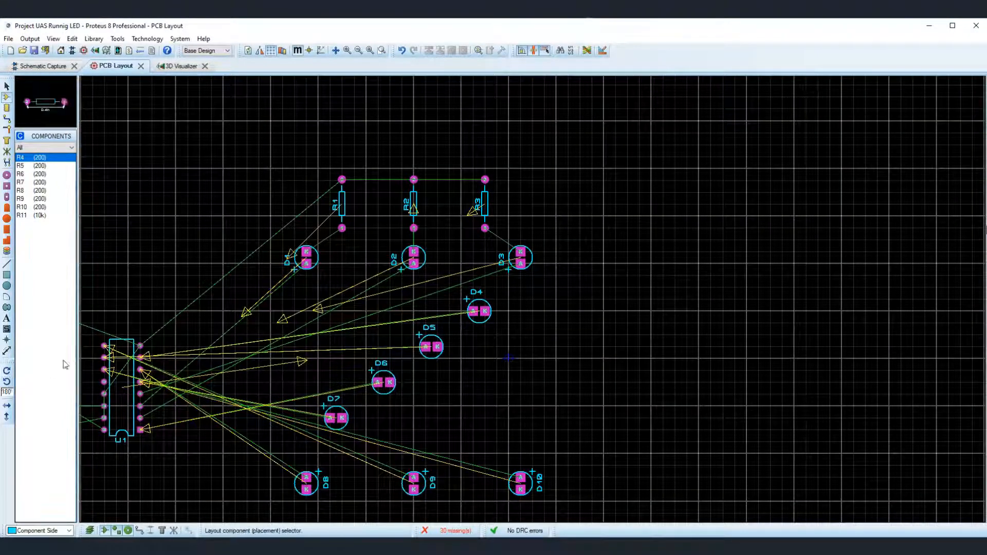
scroll(605, 299, "up", 2)
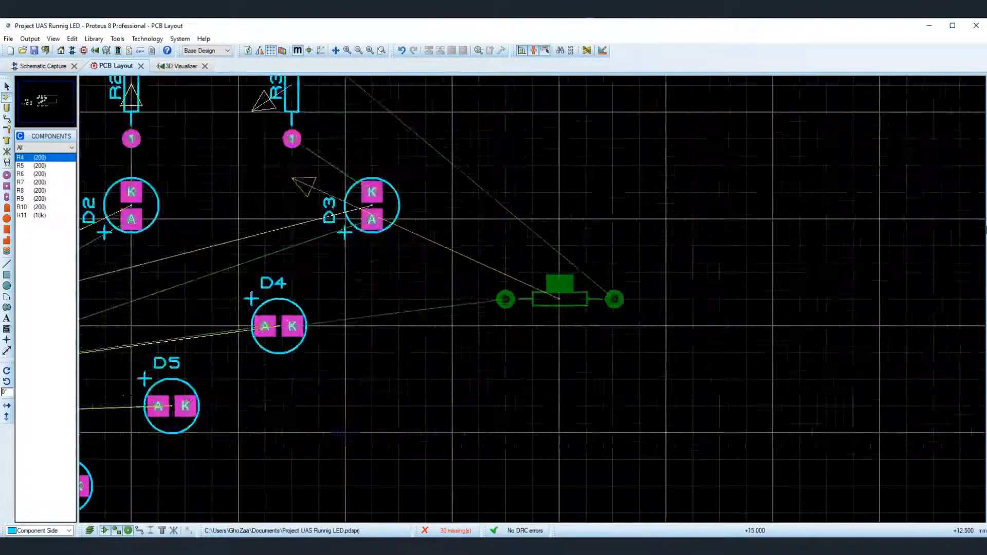
scroll(523, 293, "down", 1)
left_click(555, 279)
left_click(550, 370)
scroll(534, 300, "down", 2)
scroll(632, 428, "up", 2)
scroll(532, 277, "down", 1)
left_click(496, 278)
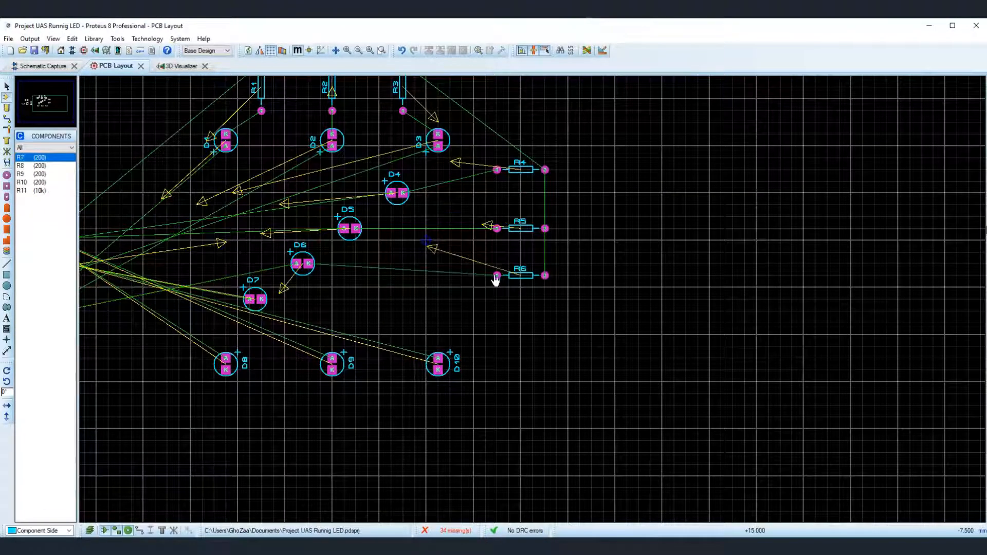
left_click(496, 322)
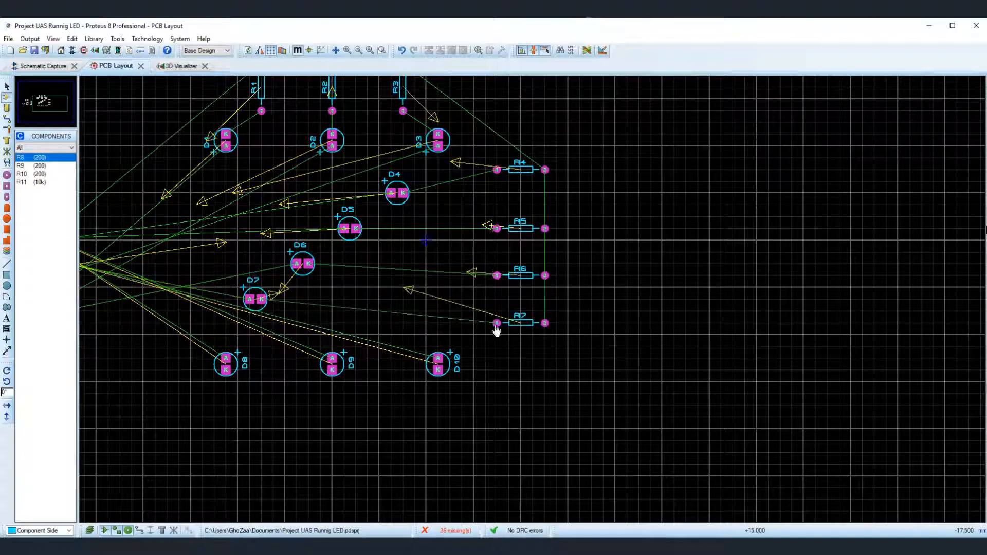
Step: Lower R4 by about 2.5 mm to even the column spacing, then shift resistors R4 to R7 together about 5 mm right
left_click(522, 175)
left_click_drag(522, 175, 522, 186)
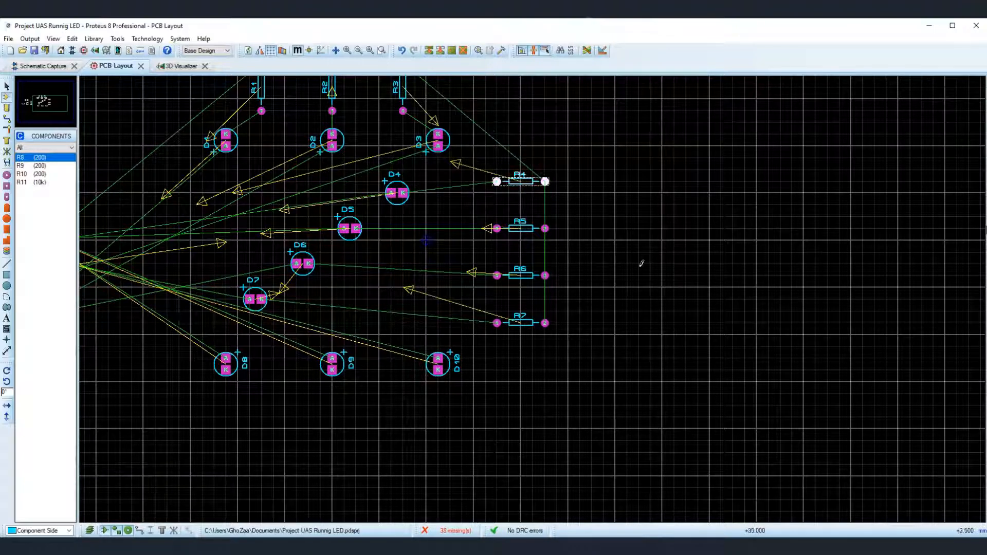
left_click_drag(462, 169, 603, 357)
right_click(572, 277)
left_click(611, 370)
left_click(571, 288)
left_click(529, 377)
scroll(497, 359, "down", 1)
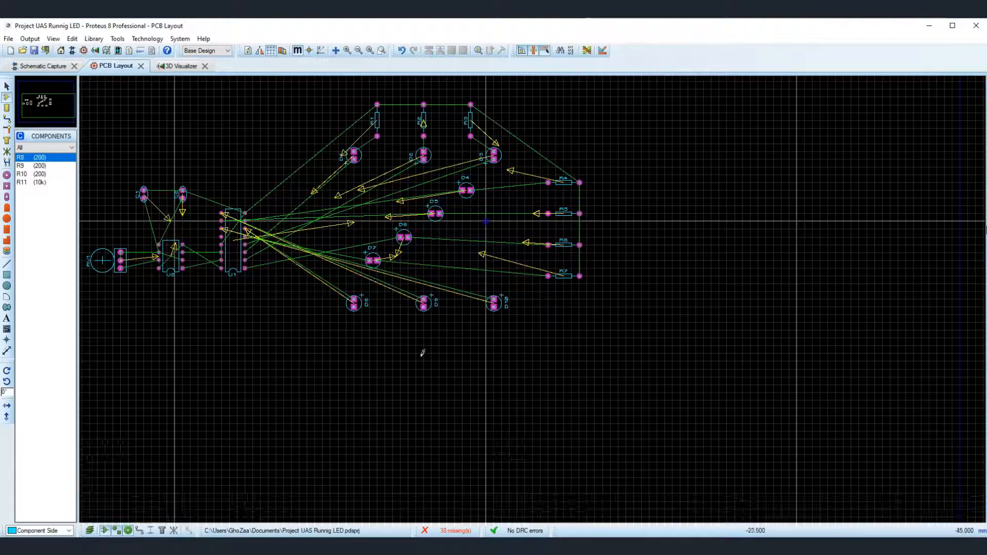
Step: Place resistors R8, R9 and R10 at -90° in an evenly spaced row below LEDs D8, D9 and D10
left_click(50, 159)
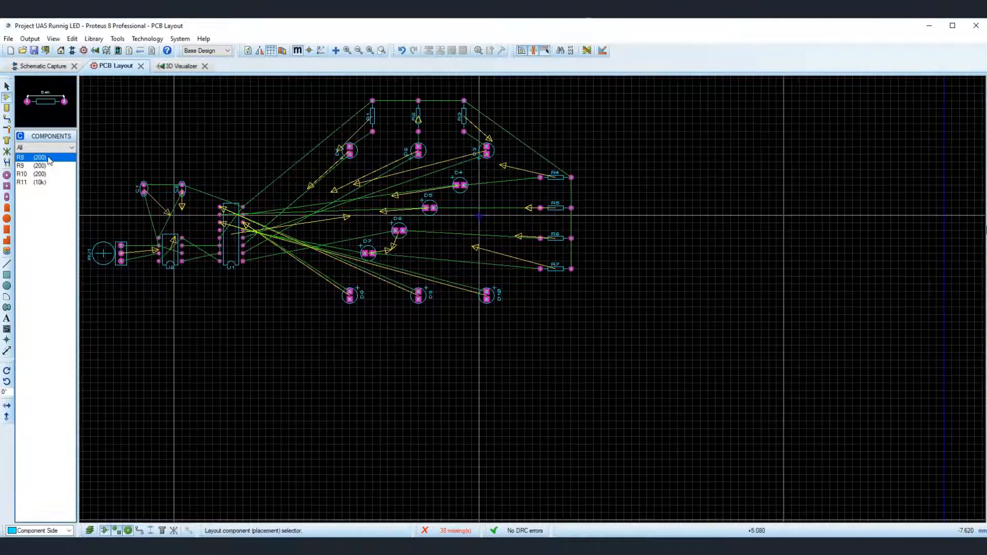
scroll(426, 344, "up", 1)
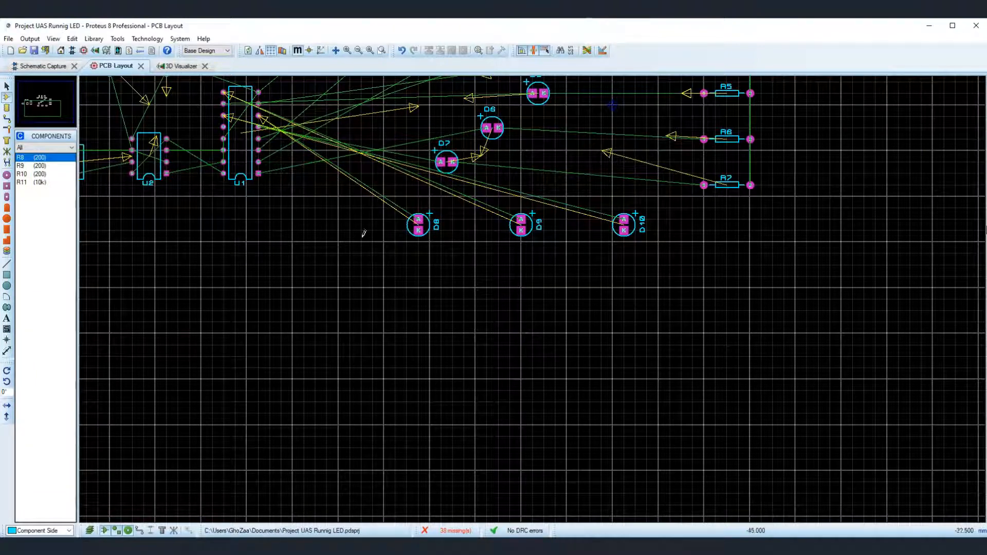
left_click(7, 372)
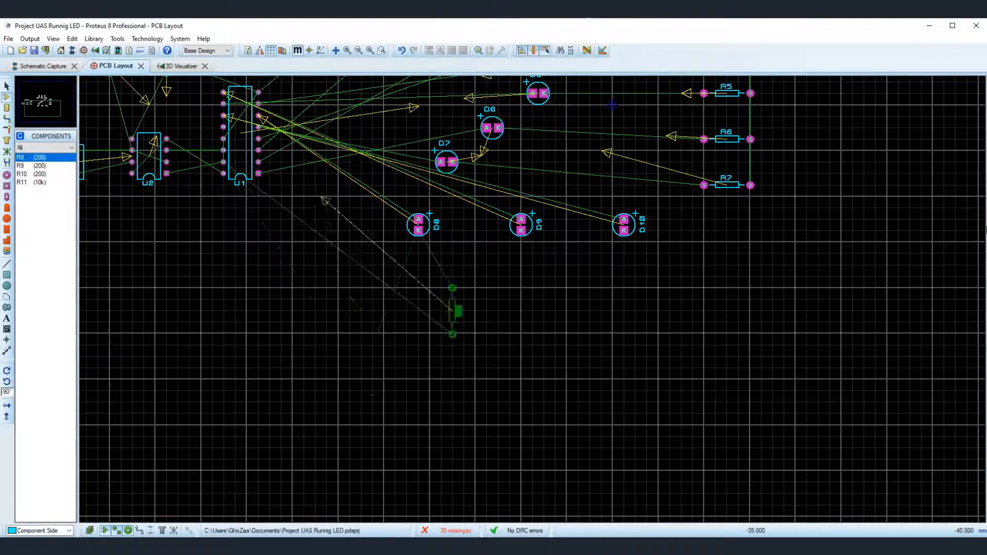
scroll(412, 288, "up", 2)
left_click(546, 249)
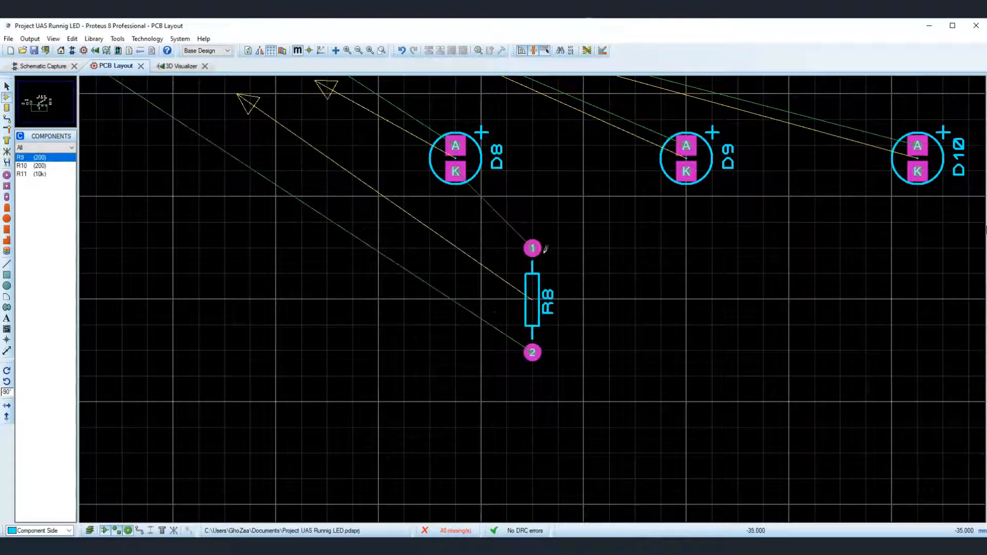
left_click(686, 249)
scroll(807, 264, "down", 1)
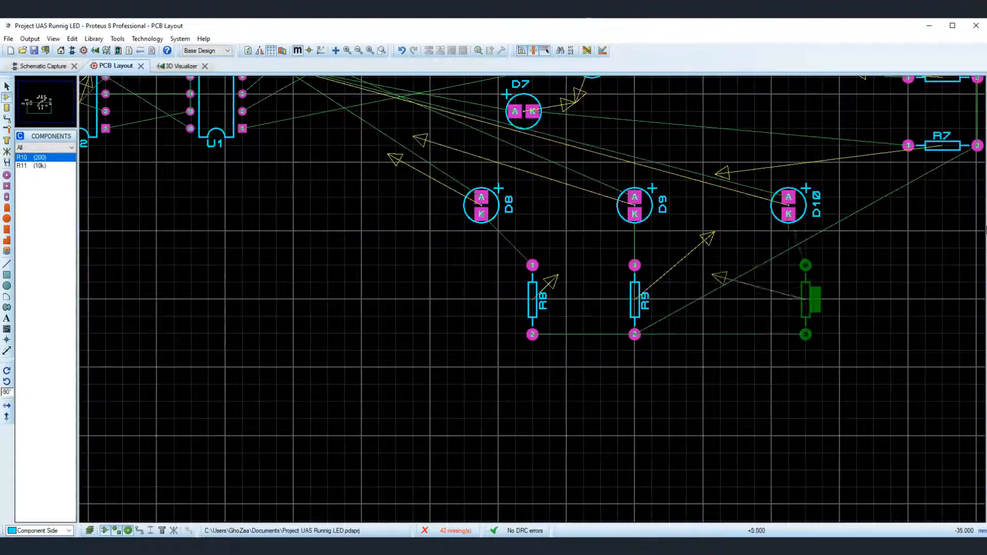
scroll(506, 299, "up", 1)
left_click(481, 350)
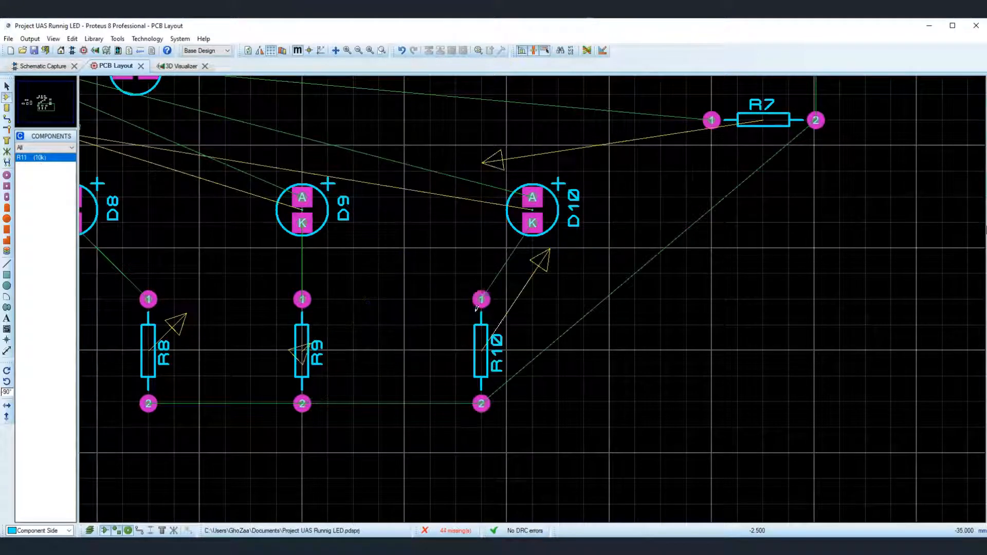
scroll(516, 335, "down", 2)
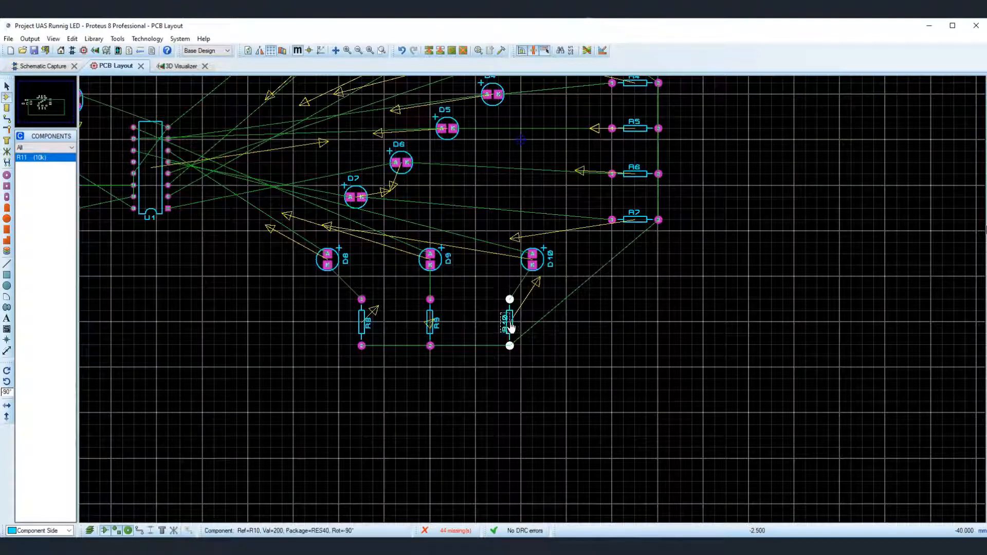
left_click_drag(510, 329, 499, 329)
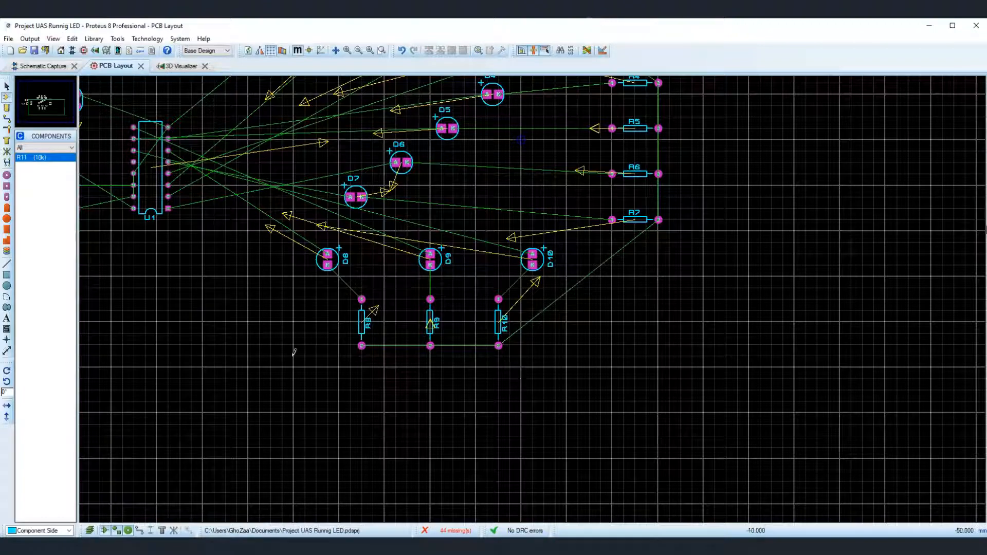
Step: Place the 10k resistor R11 at 0° below U2 and RV1
left_click(44, 158)
scroll(163, 368, "down", 1)
scroll(533, 236, "up", 3)
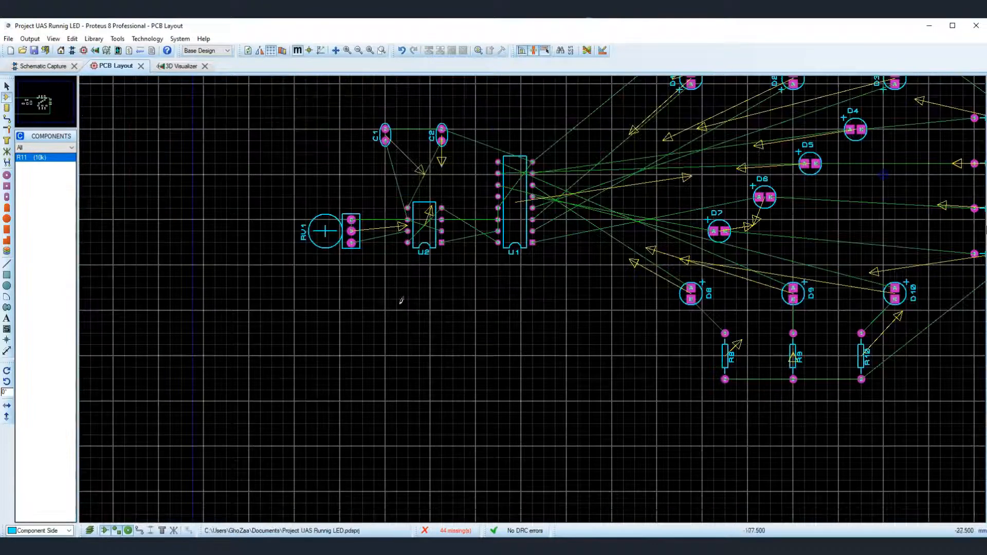
left_click(421, 239)
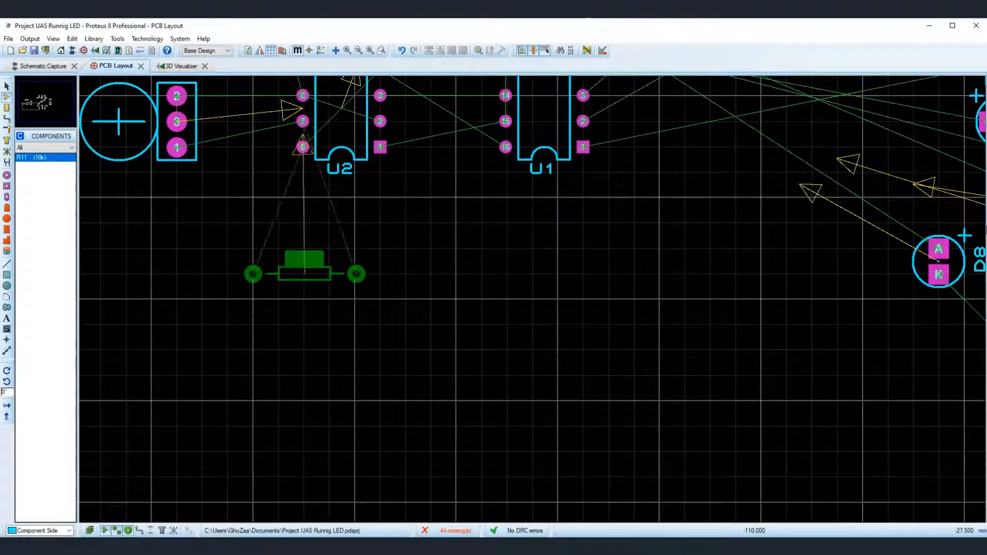
scroll(329, 273, "down", 1)
scroll(363, 266, "up", 1)
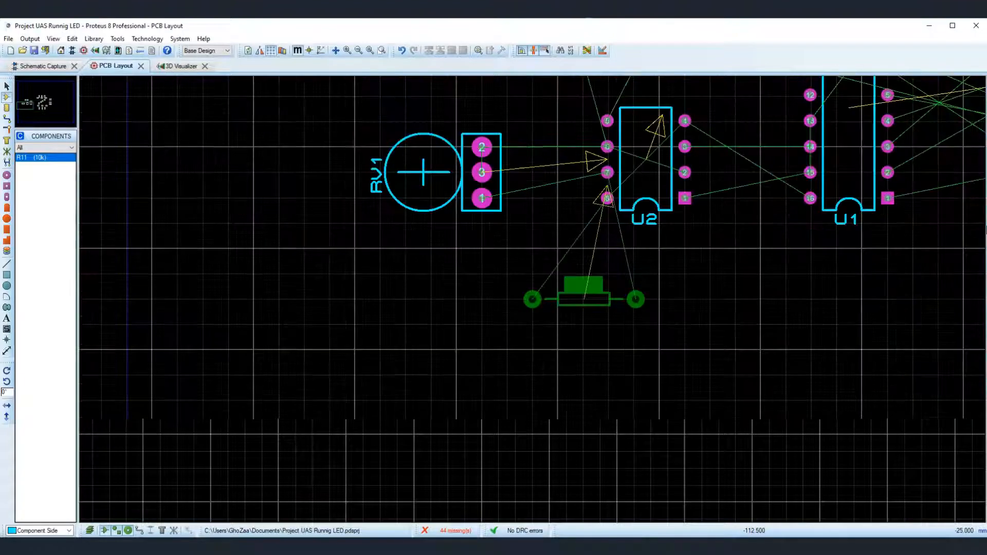
scroll(569, 288, "down", 1)
scroll(506, 267, "up", 1)
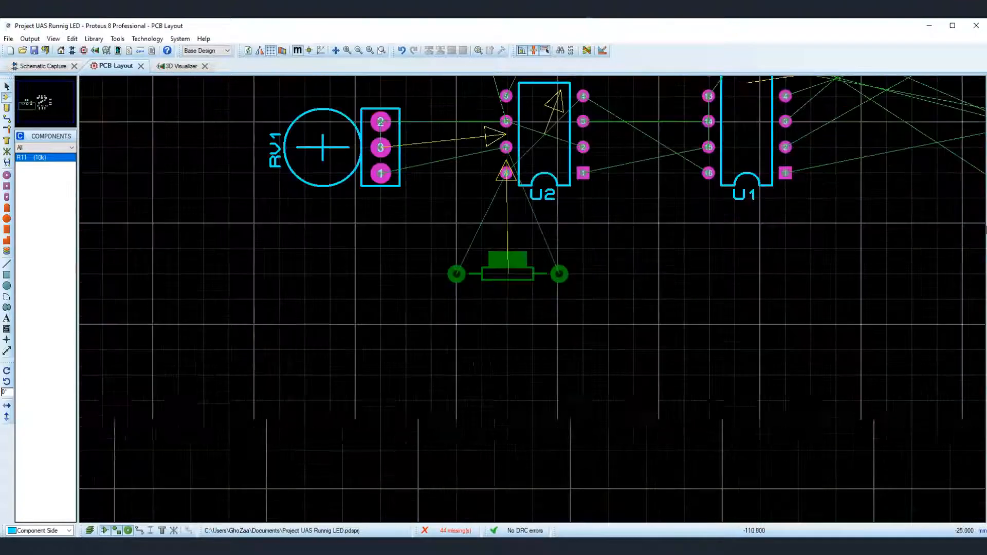
left_click(455, 274)
Step: Route default-width bottom copper traces from RV1 pin 2 to RV1 pin 3 and U2 pin 6, and from RV1 pin 1 to U2 pin 7
scroll(536, 300, "down", 1)
scroll(714, 351, "down", 2)
scroll(445, 271, "up", 2)
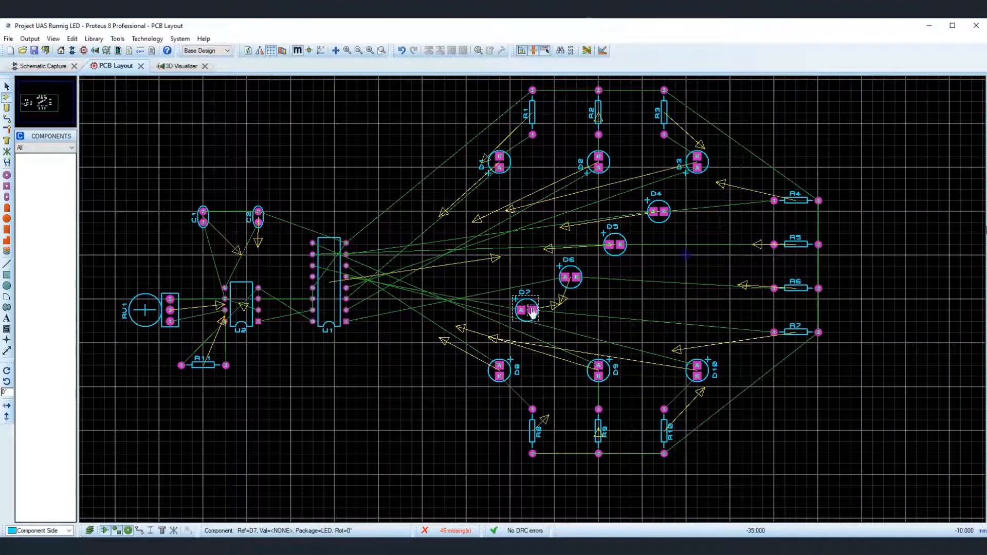
left_click(7, 119)
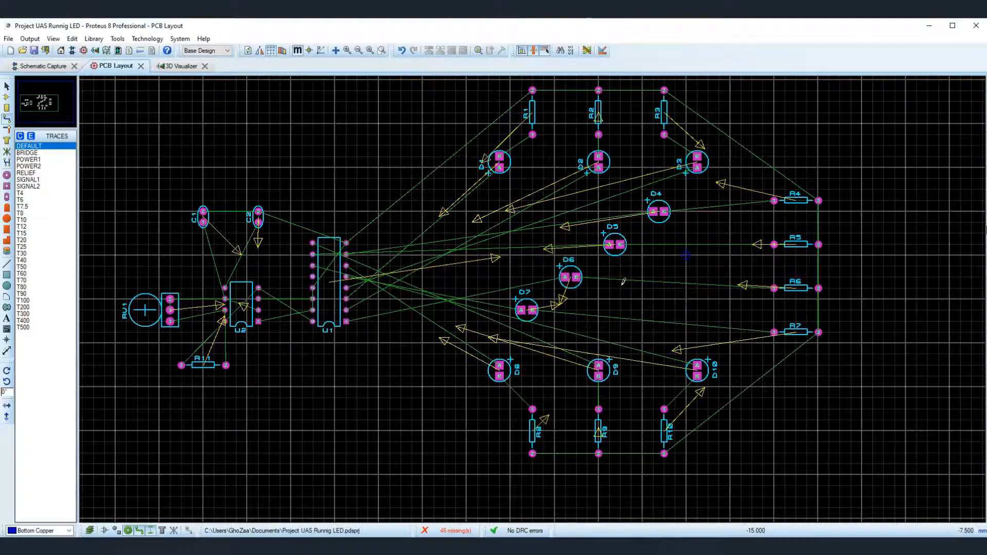
scroll(624, 282, "up", 2)
scroll(514, 282, "down", 2)
scroll(360, 282, "up", 3)
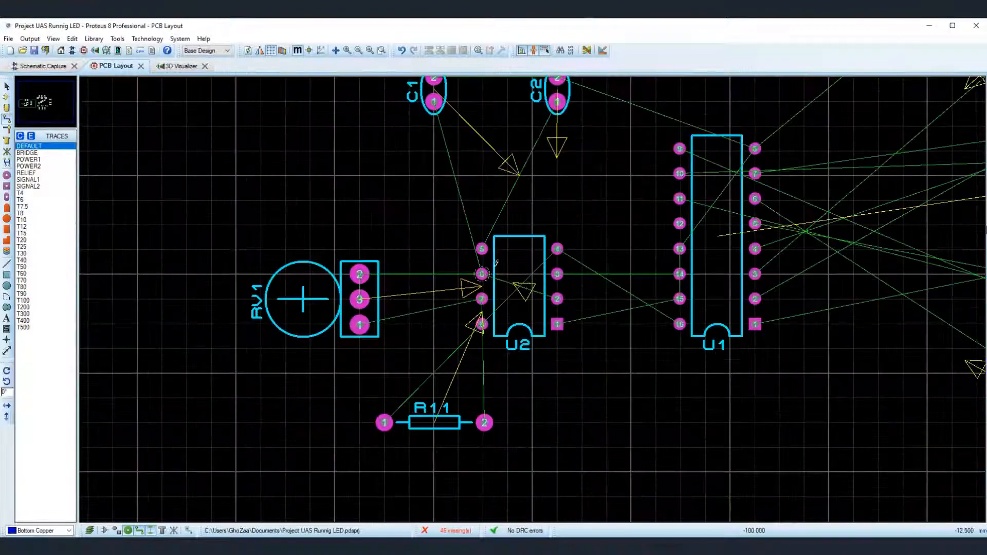
left_click(359, 274)
scroll(421, 280, "up", 1)
left_click(679, 298)
scroll(708, 301, "up", 1)
scroll(411, 329, "down", 1)
left_click(273, 374)
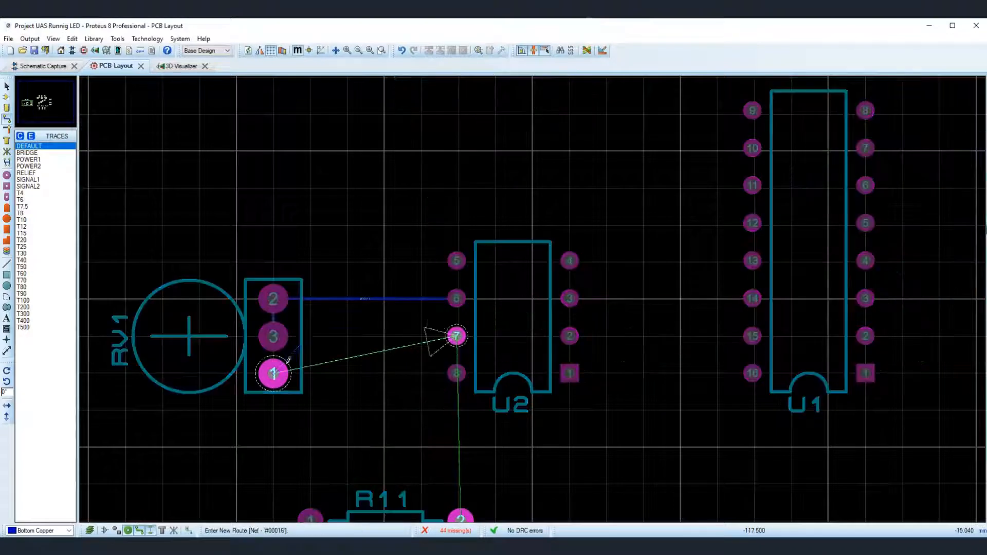
left_click(457, 336)
middle_click(474, 491)
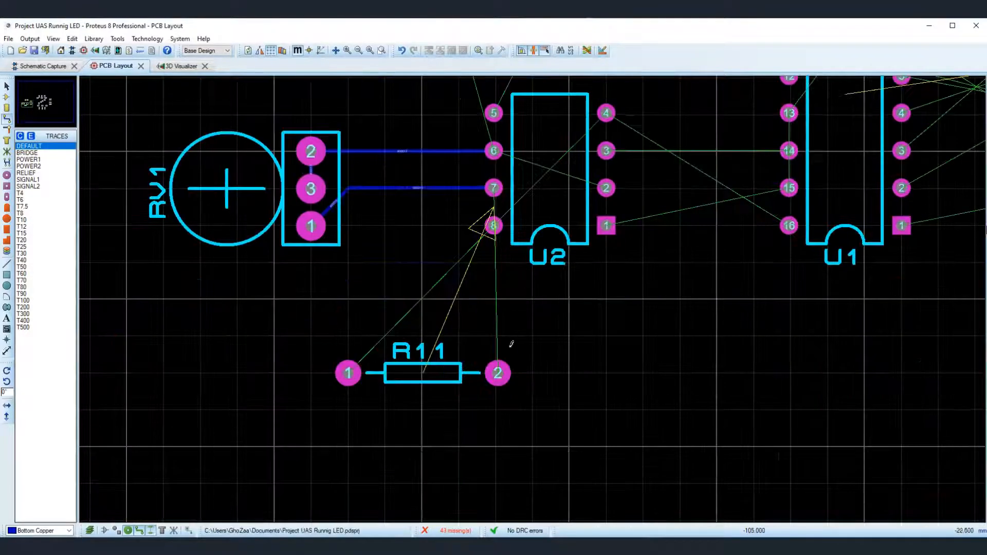
Step: Route a bottom copper trace from R11 pin 1 up and across to U2 pin 8
left_click(497, 373)
key("Escape")
left_click(348, 373)
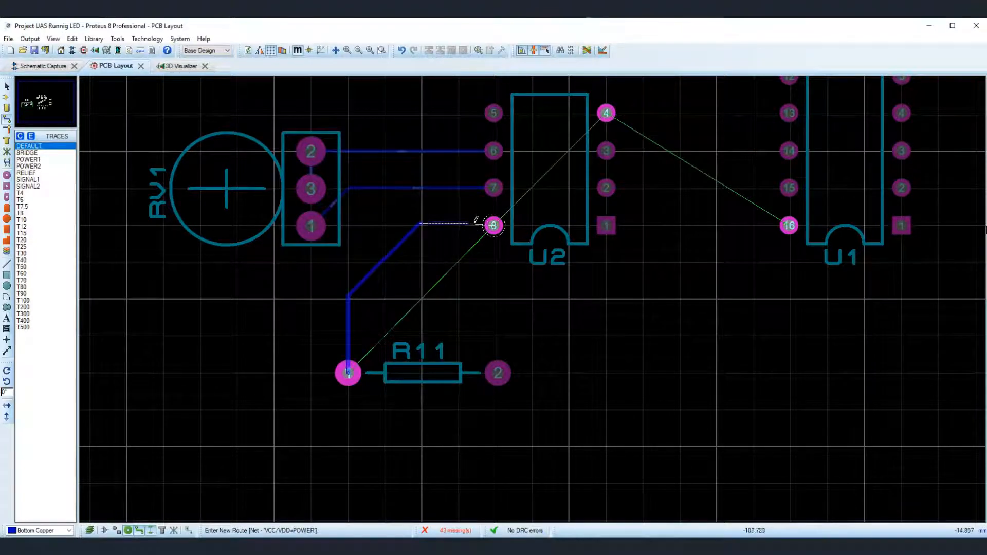
left_click(493, 225)
Step: Route a bottom copper trace from R11 pin 2 to U2 pin 7, passing between U2's pin rows well clear of pin 8
left_click(497, 373)
left_click(498, 372)
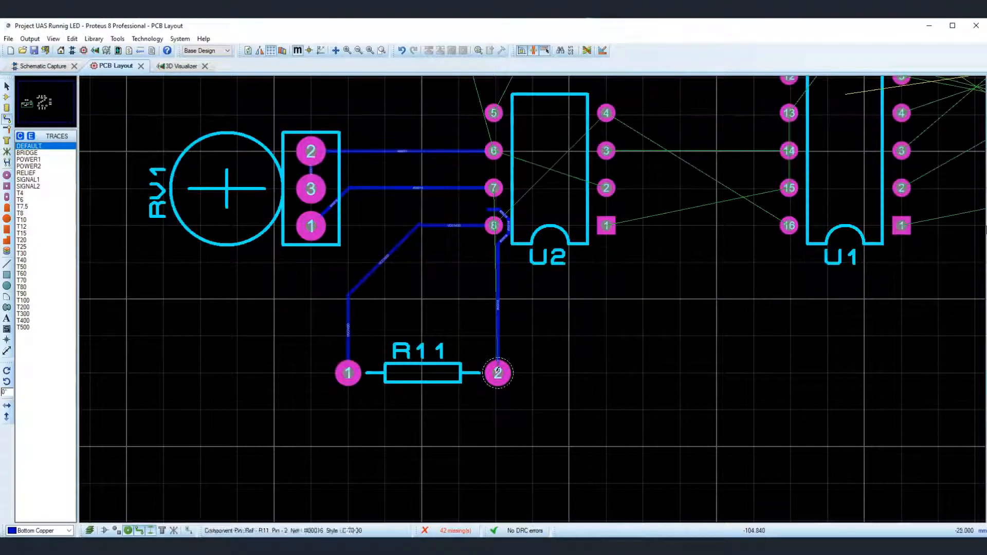
key("ctrl+z")
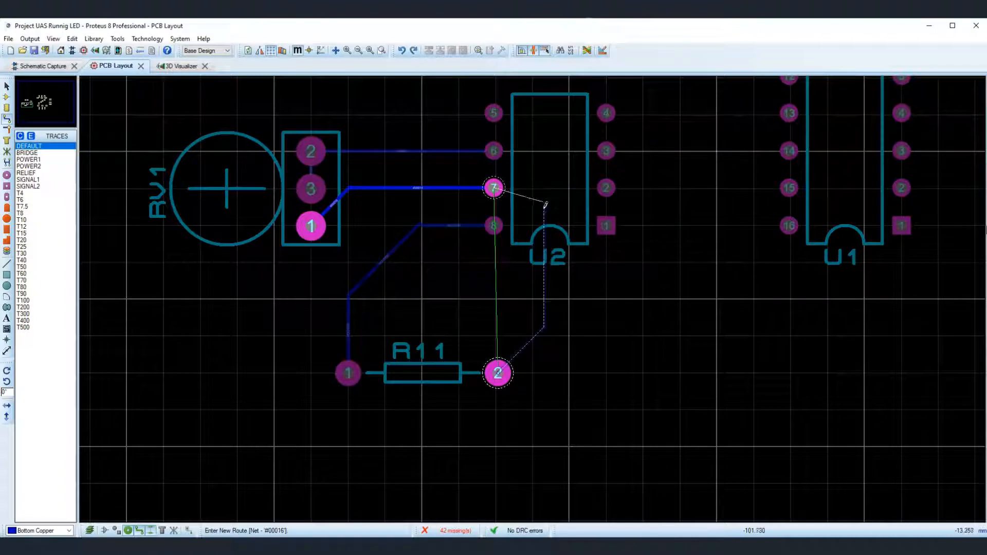
left_click(494, 188)
scroll(529, 144, "down", 1)
scroll(533, 176, "up", 1)
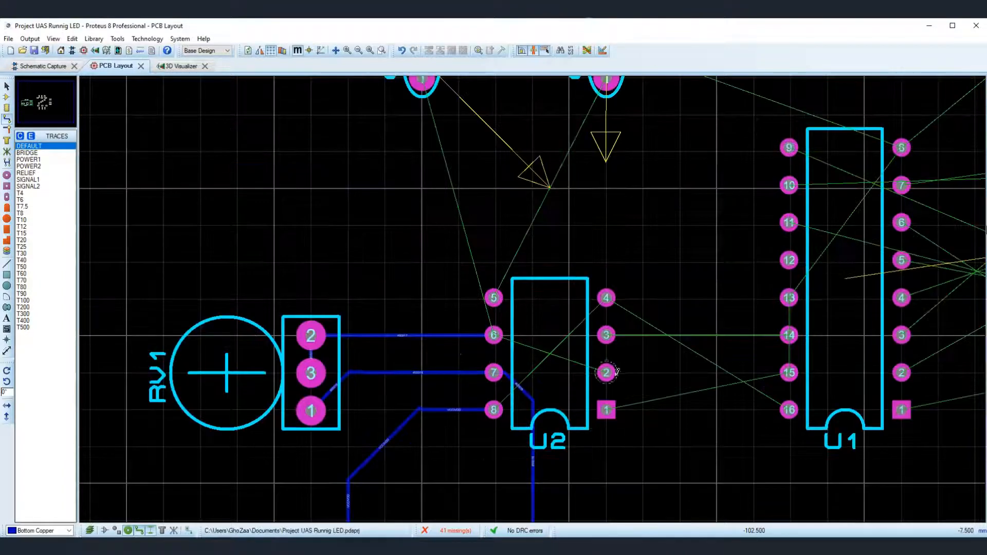
Step: Route bottom copper traces from U2 pin 2 between the pin rows to U2 pin 6, and from U2 pin 4 to U1 pin 16
scroll(600, 372, "down", 1)
scroll(582, 348, "up", 1)
scroll(532, 300, "up", 1)
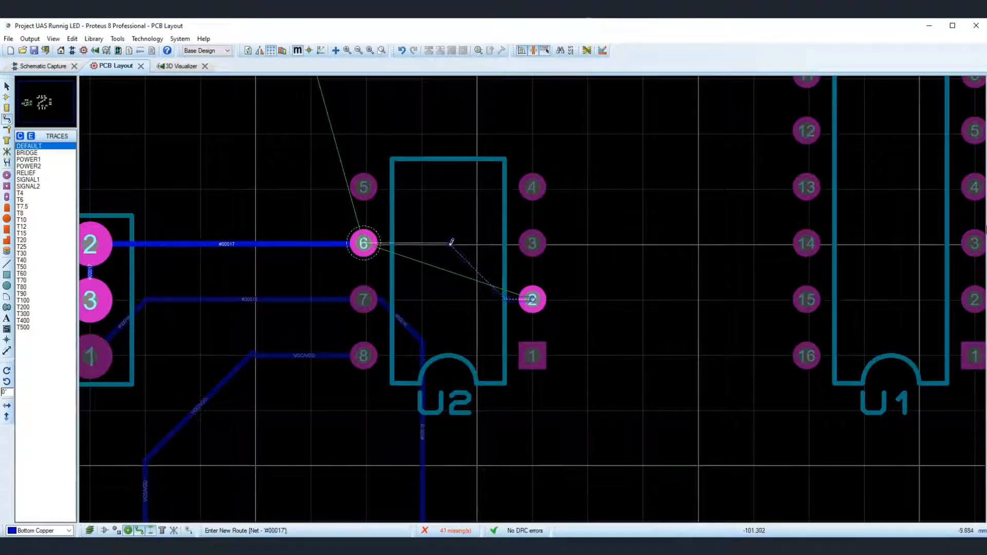
left_click(433, 242)
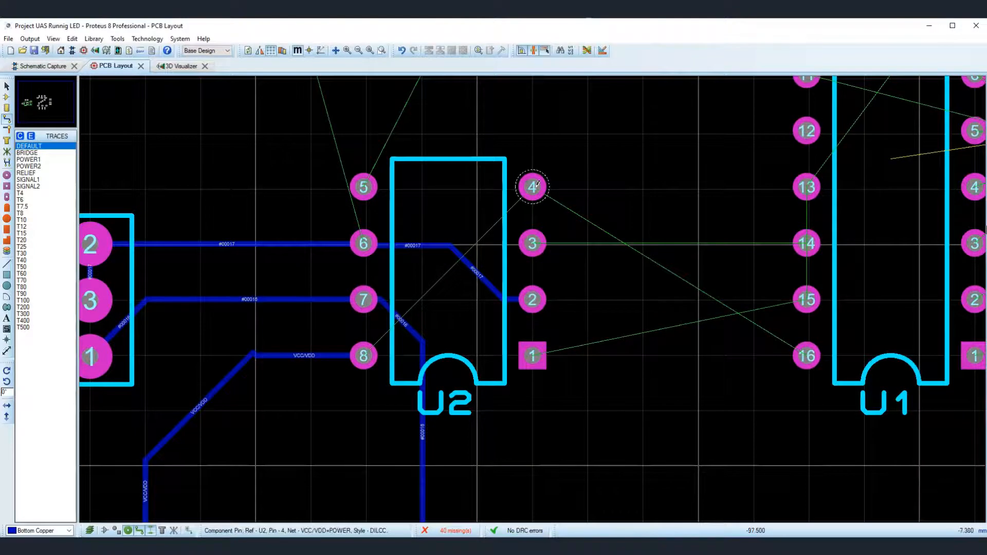
left_click(532, 185)
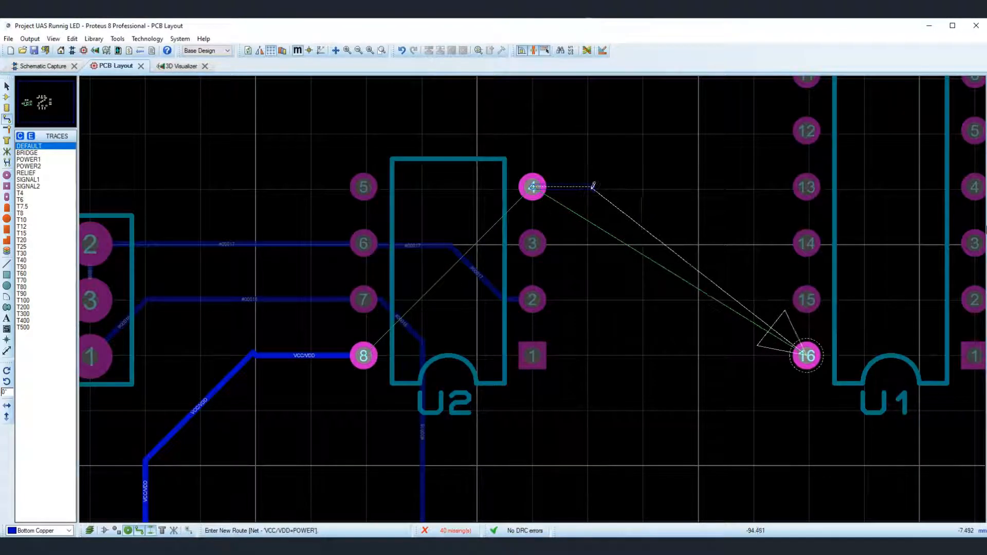
left_click(806, 355)
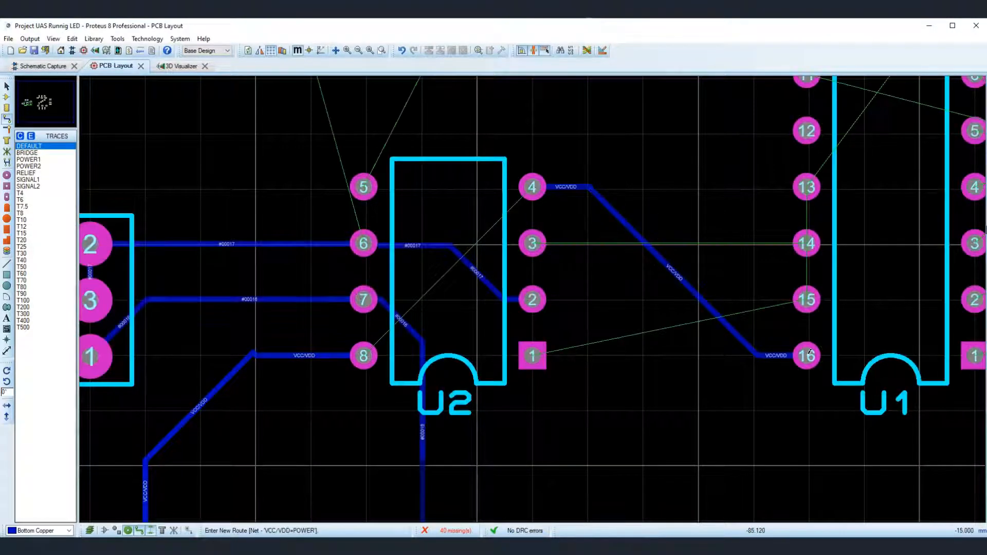
Step: Route bottom copper traces from U2 pin 6 up to C1 pin 1 and from U2 pin 5 up to C2 pin 1
scroll(602, 296, "down", 1)
scroll(645, 265, "up", 1)
scroll(467, 276, "down", 1)
scroll(421, 298, "up", 1)
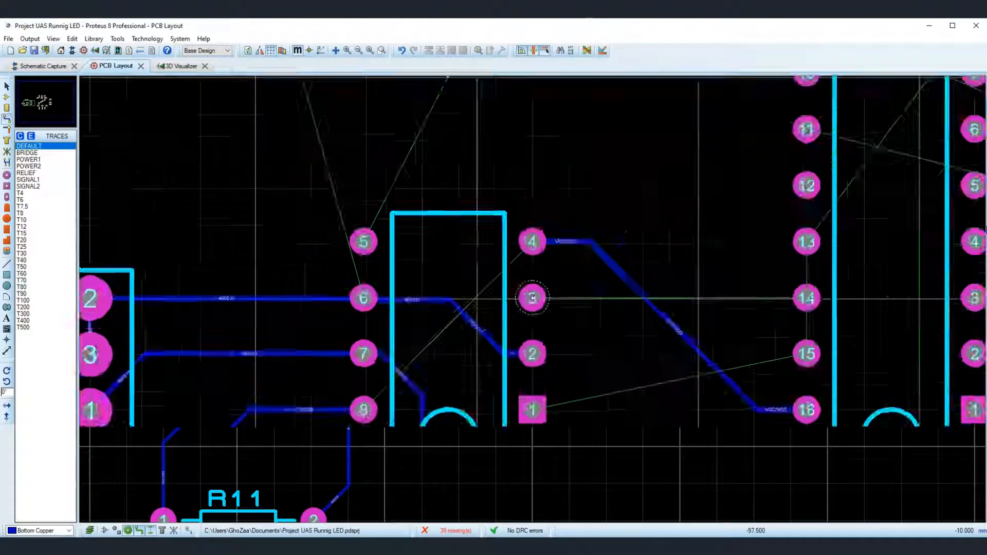
scroll(533, 296, "up", 1)
scroll(544, 303, "down", 1)
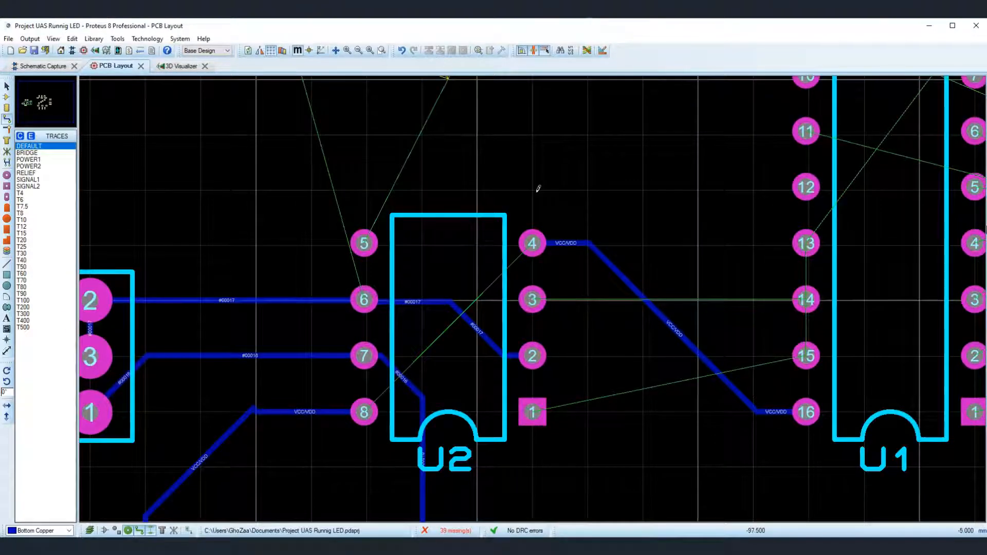
scroll(443, 211, "down", 1)
left_click(418, 299)
scroll(416, 281, "down", 1)
left_click(410, 130)
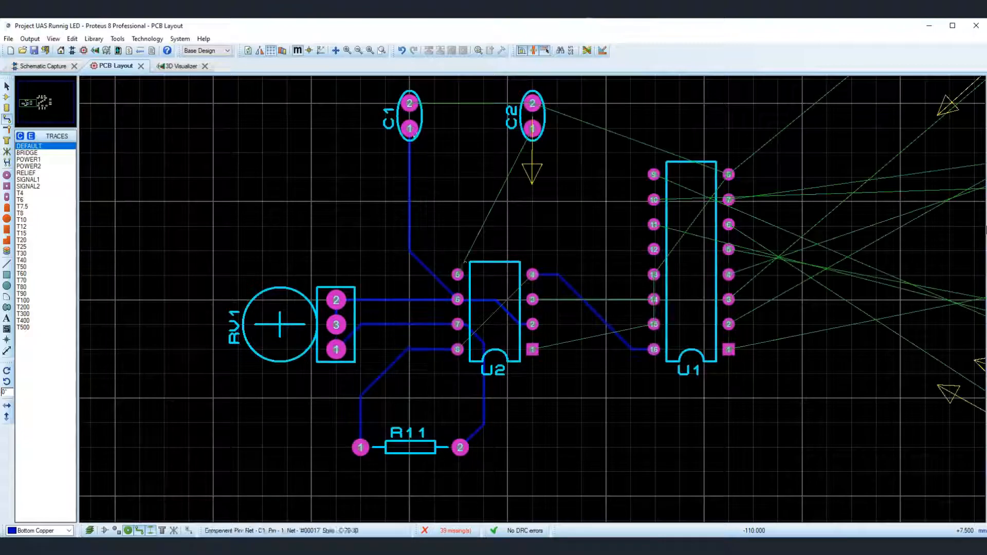
left_click(457, 274)
left_click(457, 165)
left_click(531, 128)
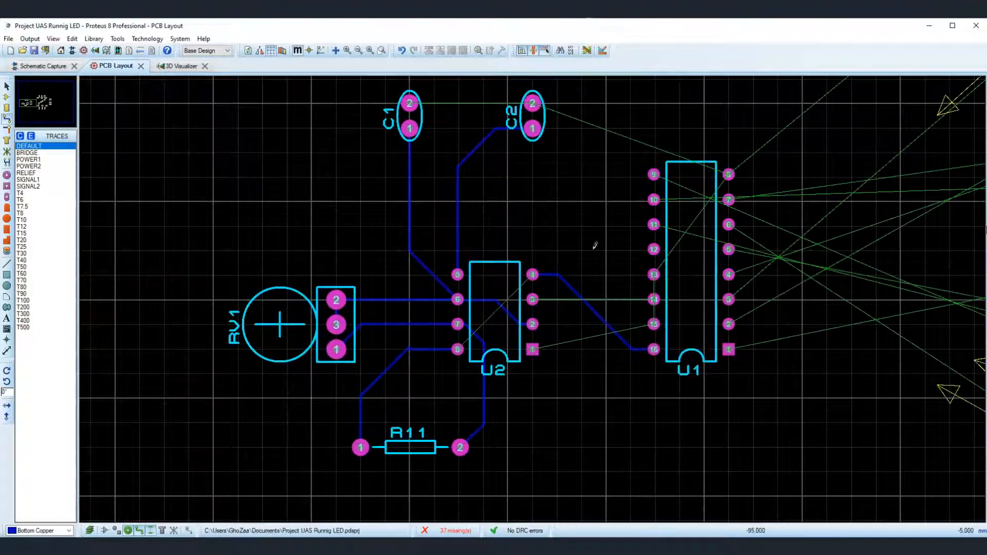
Step: Route the ground trace on bottom copper from C1 pin 2 to C2 pin 2 and on above U1 to U1 pin 8
scroll(565, 234, "down", 2)
scroll(513, 295, "up", 3)
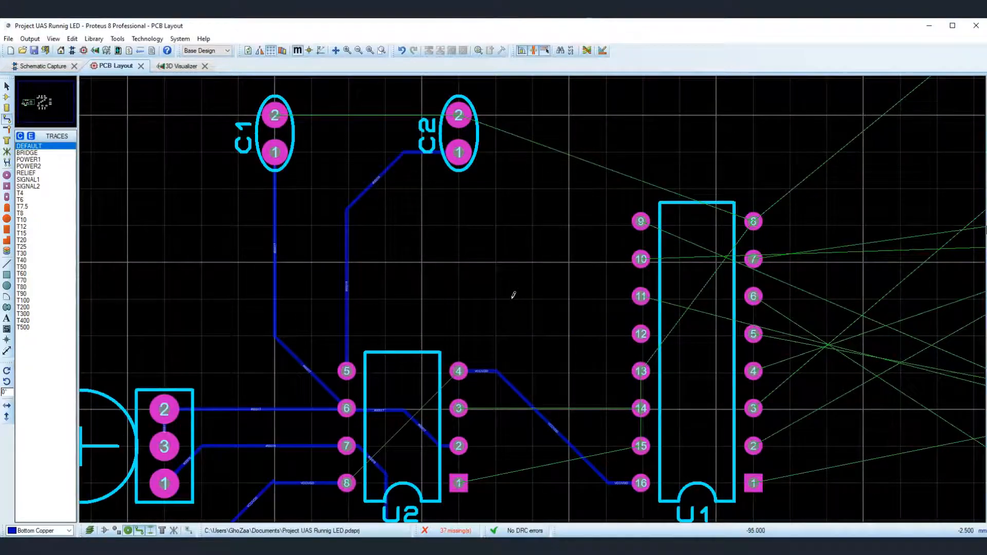
scroll(505, 312, "down", 1)
scroll(380, 155, "up", 1)
left_click(348, 225)
left_click(532, 225)
left_click(532, 226)
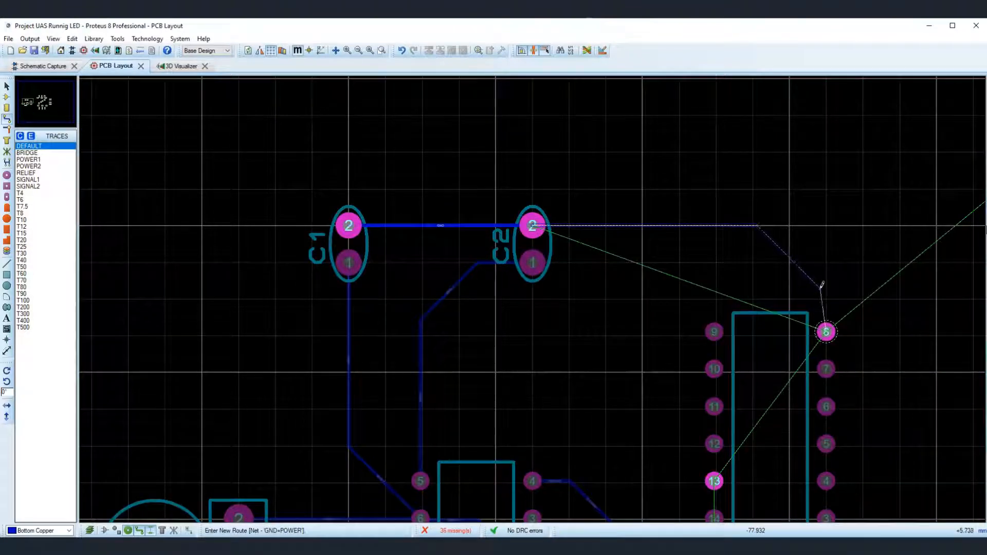
left_click(827, 329)
scroll(827, 329, "down", 3)
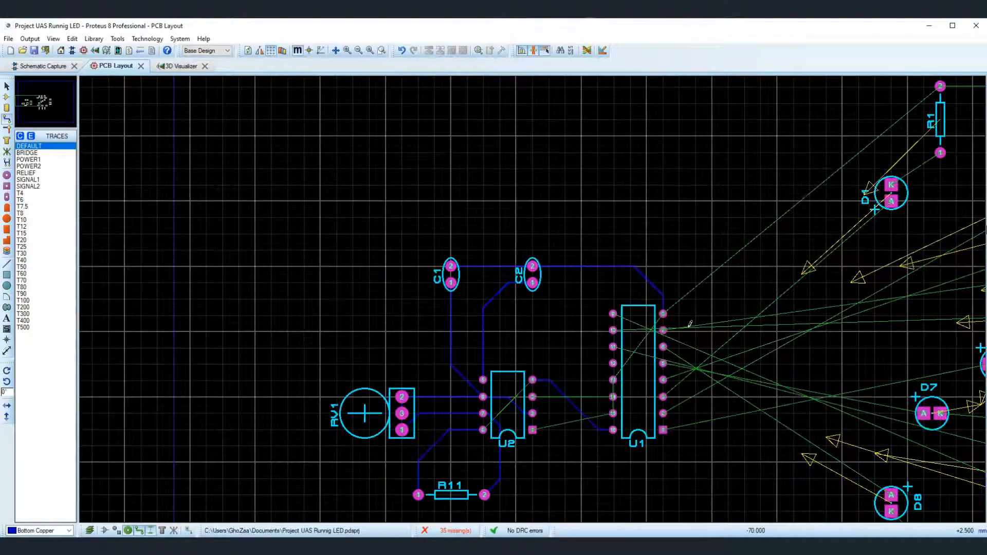
Step: Route bottom copper traces from pin 1 of R1, R2 and R3 to the cathodes of D1, D2 and D3 respectively
scroll(531, 295, "up", 2)
scroll(531, 295, "down", 3)
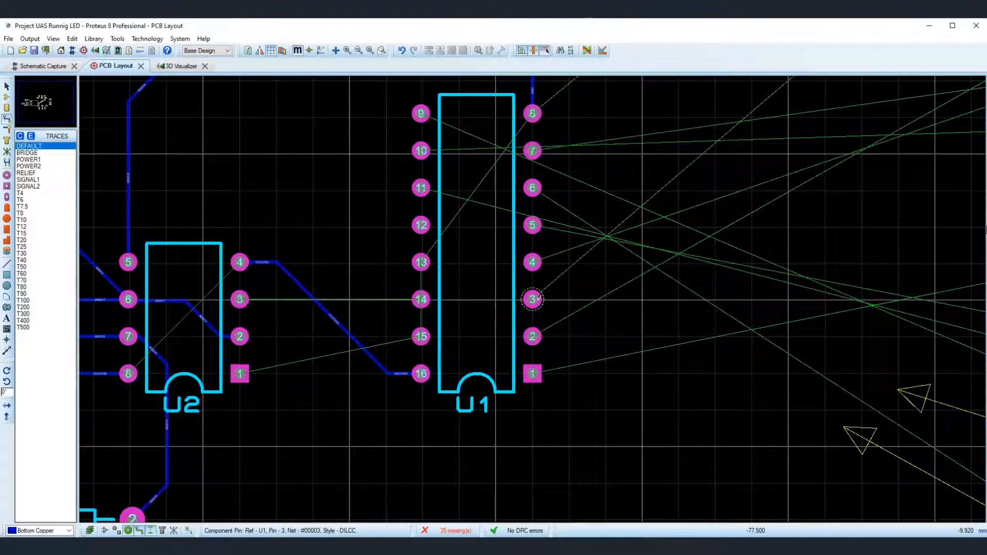
scroll(588, 180, "up", 3)
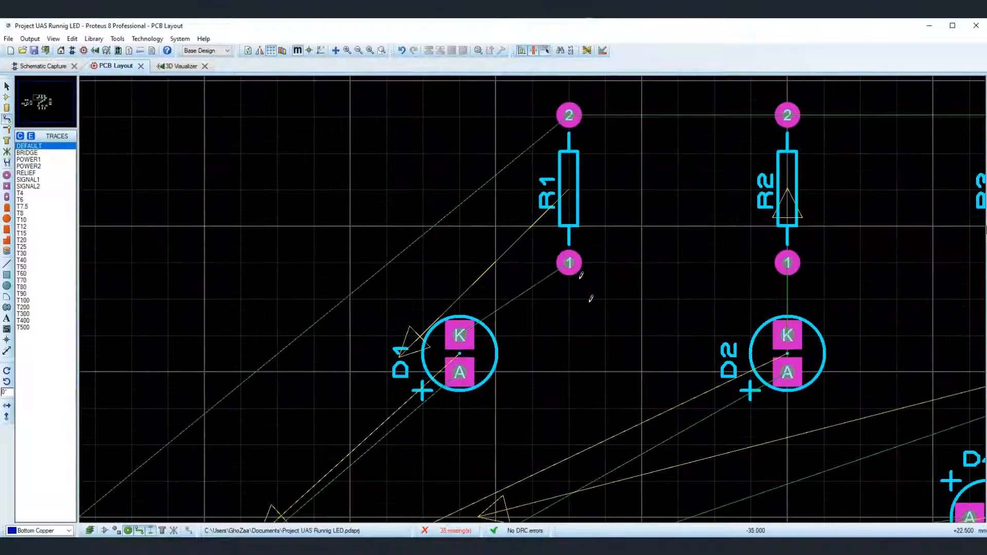
left_click(563, 270)
left_click(461, 337)
left_click(787, 263)
left_click(788, 337)
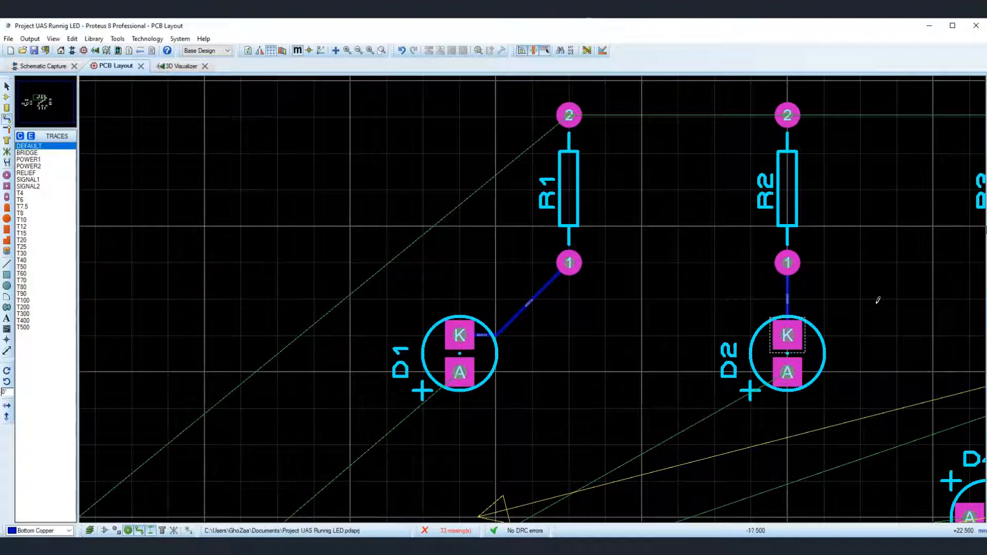
scroll(894, 300, "down", 1)
scroll(533, 298, "up", 1)
left_click(641, 263)
left_click(759, 334)
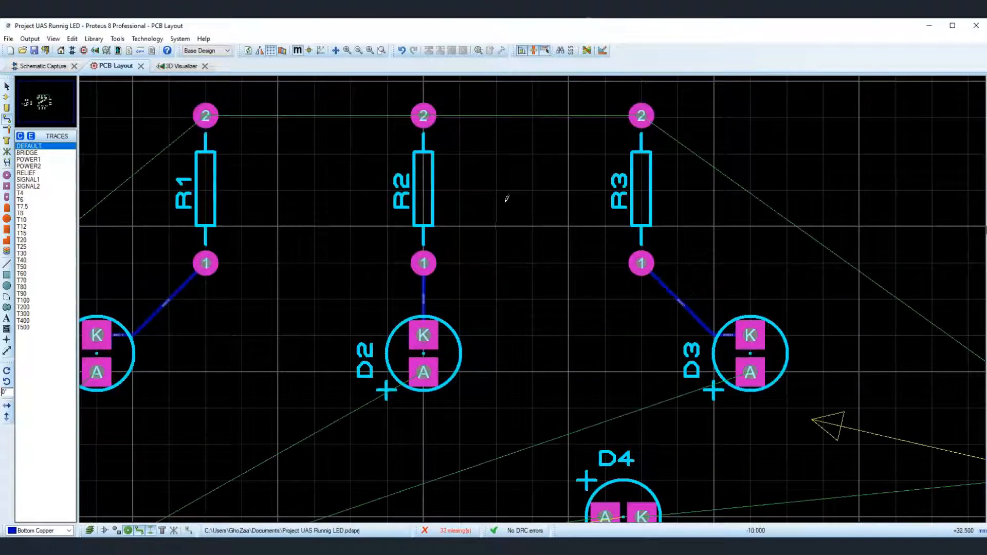
Step: Connect pin 2 of R1, R2 and R3 in a row with straight bottom copper traces
left_click(205, 116)
left_click(423, 116)
left_click(423, 116)
left_click(641, 115)
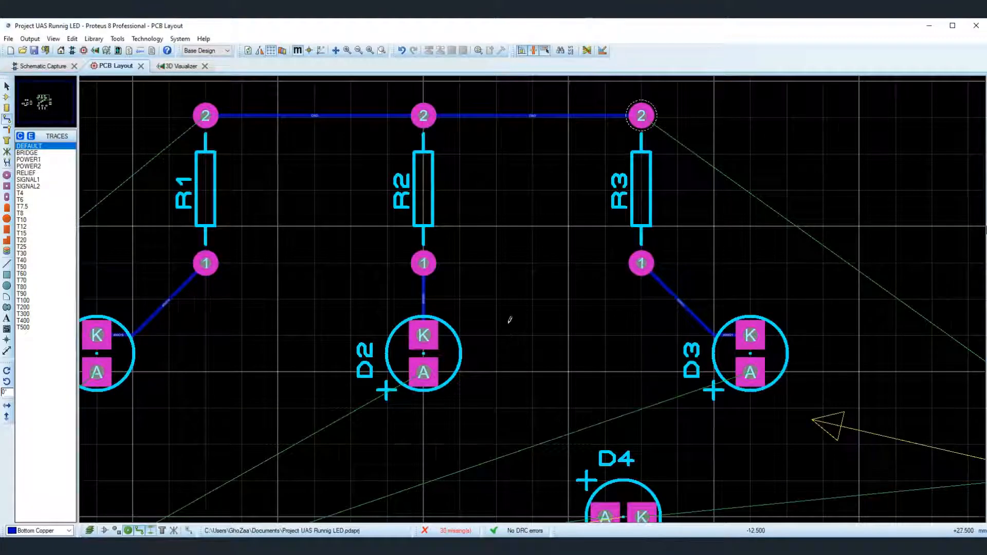
Step: Extend the ground trace from R3 pin 2 to R4 pin 2 and down through pin 2 of R5, R6 and R7
scroll(533, 299, "down", 2)
scroll(705, 302, "up", 2)
left_click(364, 176)
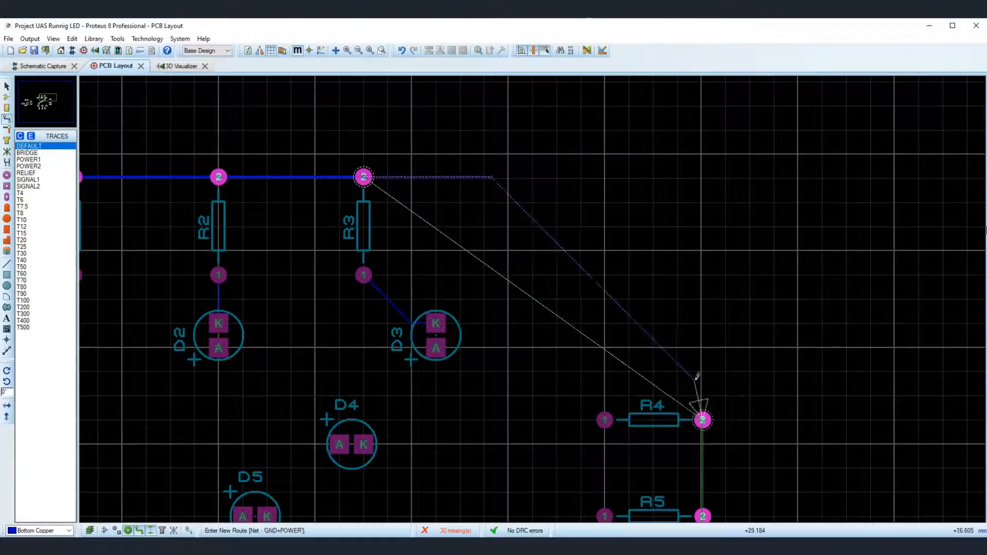
scroll(510, 291, "down", 2)
scroll(463, 309, "up", 2)
left_click(462, 323)
left_click(462, 324)
left_click(462, 419)
scroll(462, 419, "down", 1)
scroll(484, 427, "up", 1)
left_click(533, 228)
left_click(534, 323)
scroll(533, 323, "down", 1)
scroll(529, 298, "up", 1)
scroll(532, 295, "down", 1)
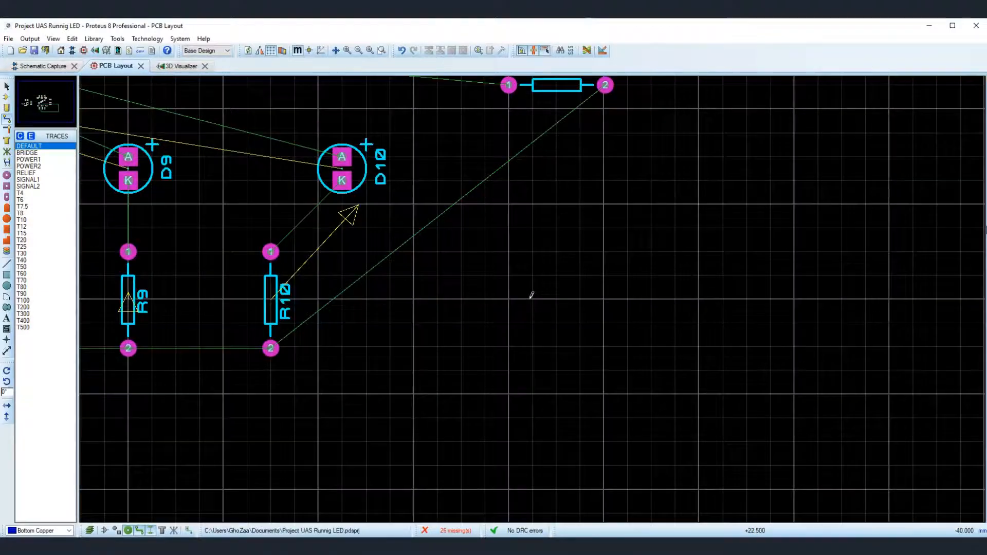
Step: Route a bottom copper trace from R7 pin 2 down and diagonally across to R10 pin 2
left_click(605, 84)
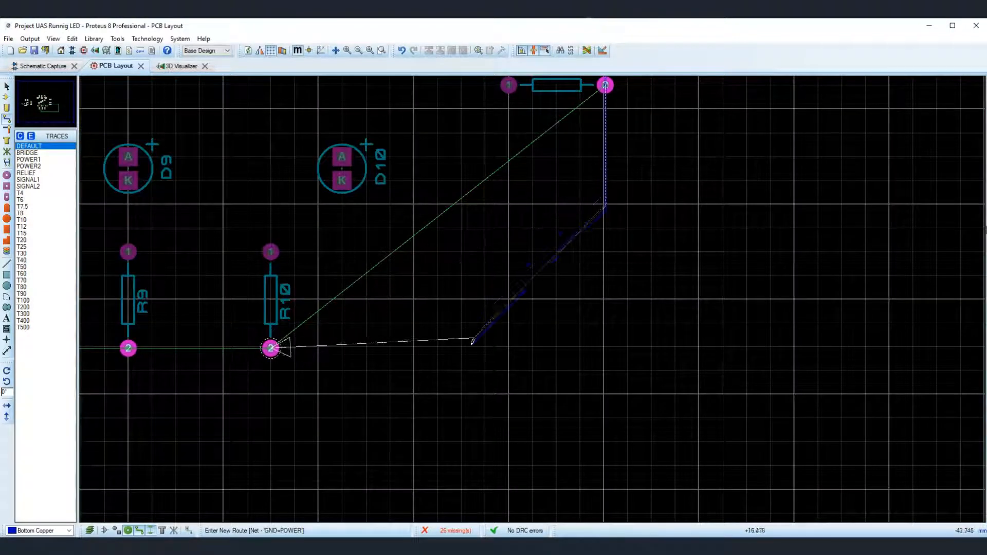
left_click(270, 348)
scroll(172, 282, "down", 1)
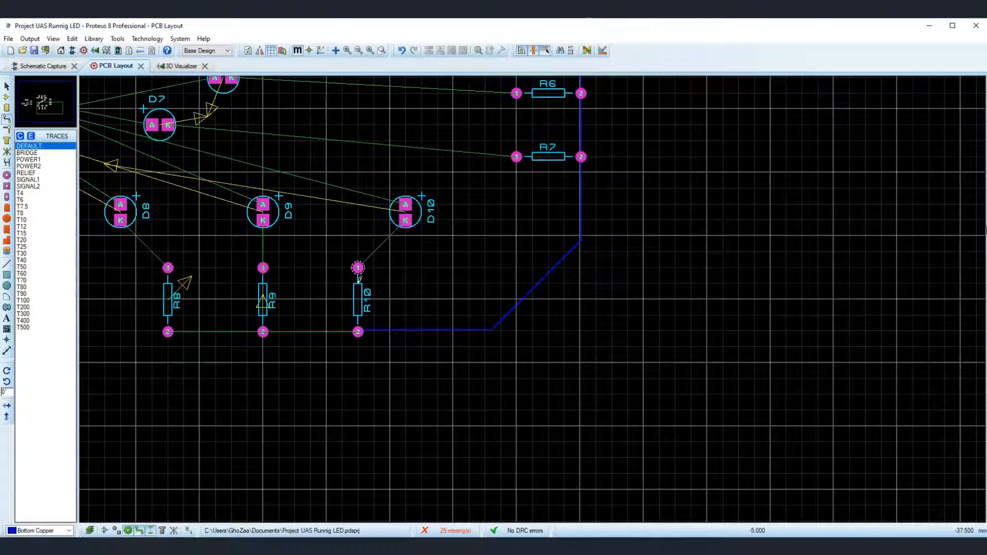
Step: Route bottom copper traces from pin 1 of R10, R9 and R8 to the cathodes of D10, D9 and D8 respectively
scroll(172, 282, "up", 2)
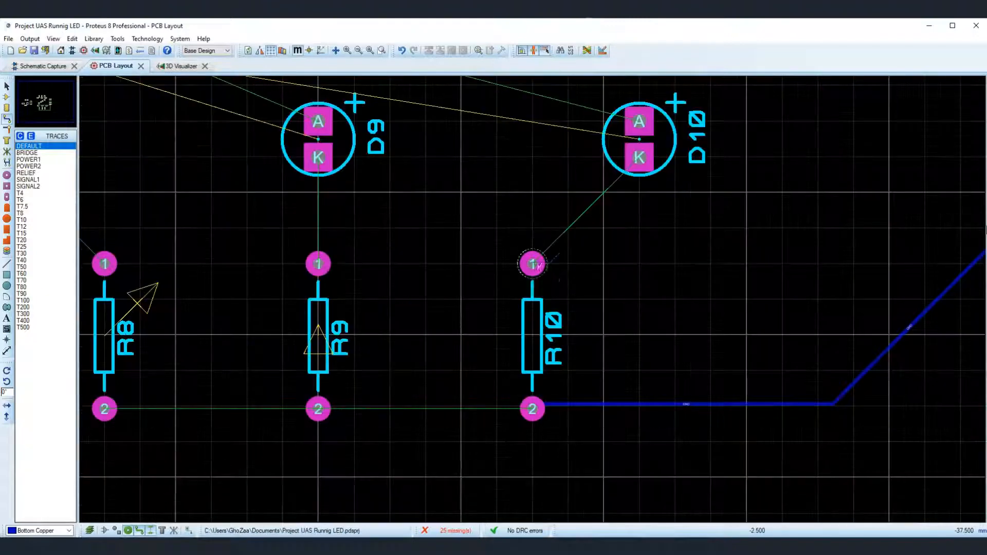
left_click(638, 154)
left_click(318, 262)
left_click(318, 158)
scroll(282, 312, "down", 2)
left_click(342, 283)
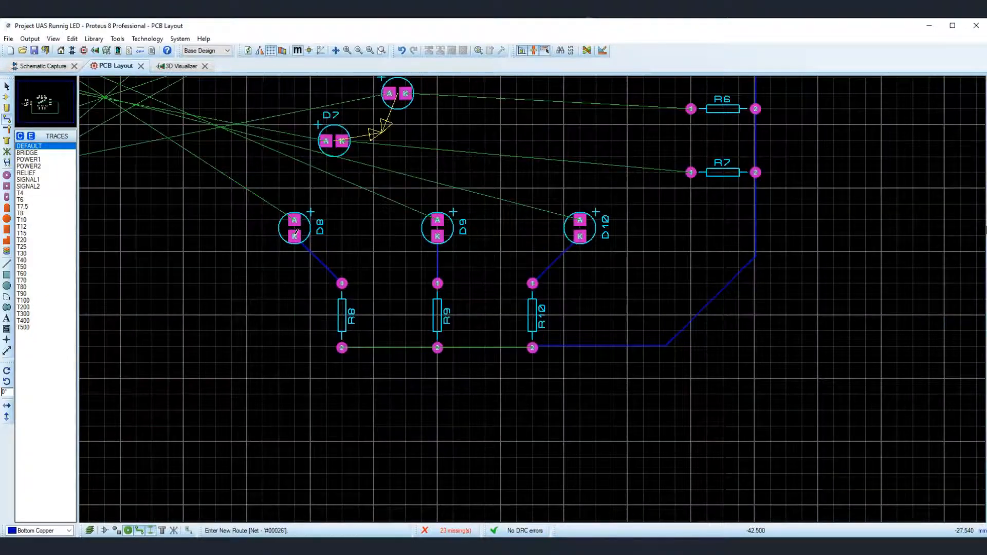
left_click(294, 236)
Step: Connect pin 2 of R8, R9 and R10 in a row with straight bottom copper traces
scroll(514, 319, "down", 1)
scroll(501, 357, "up", 2)
left_click(318, 230)
left_click(461, 229)
left_click(461, 230)
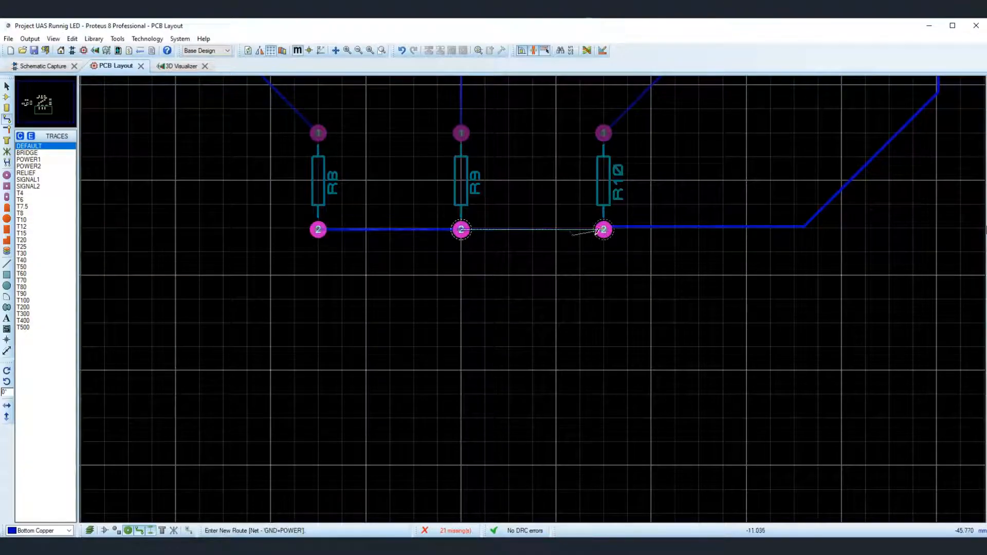
left_click(603, 229)
Step: Route the ground trace from R1 pin 2 diagonally down to join the existing trace just above U1 pin 8
scroll(514, 288, "down", 3)
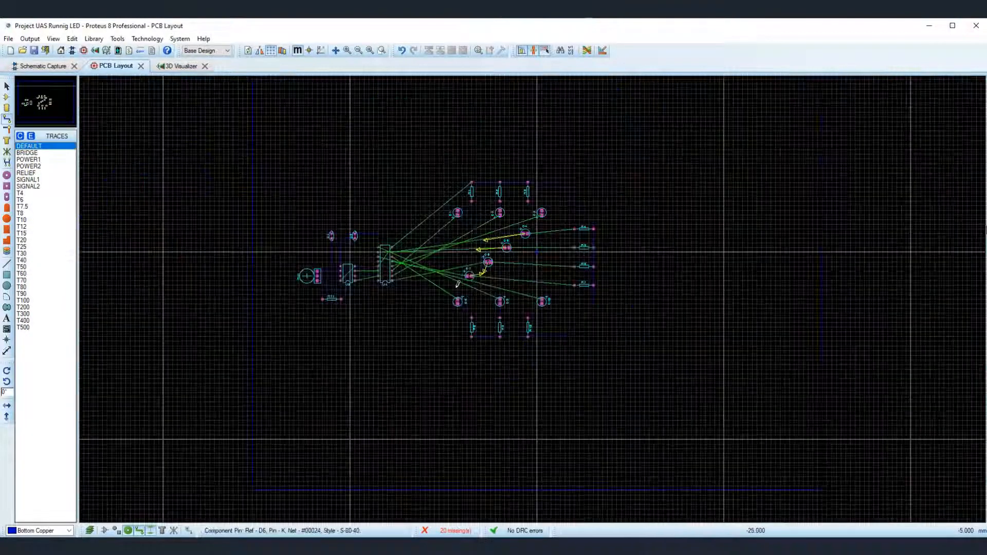
scroll(458, 284, "up", 5)
scroll(765, 406, "down", 1)
left_click(688, 189)
scroll(432, 380, "up", 2)
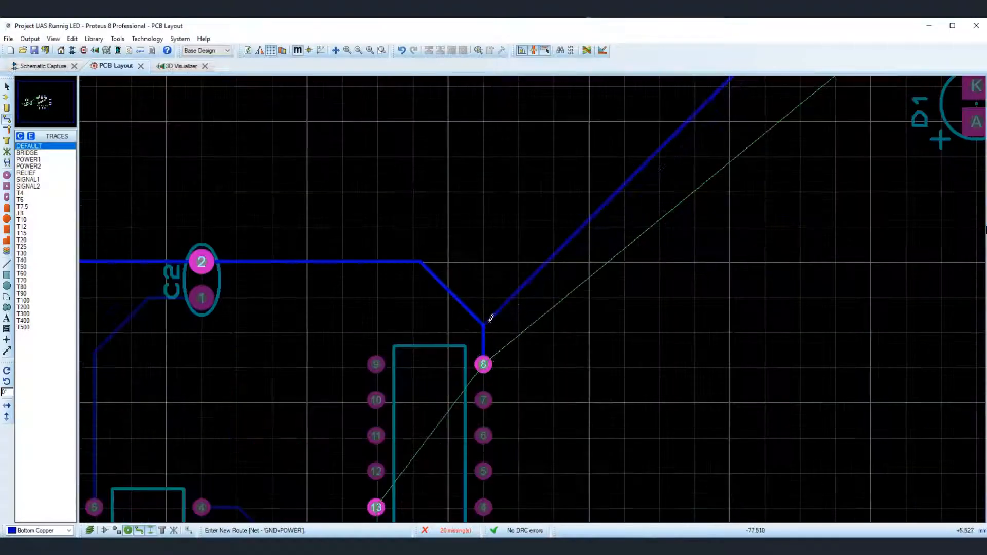
scroll(531, 300, "down", 1)
left_click(502, 313)
Step: Route a bottom copper trace from the D6 anode horizontally, diagonally down and across to U1 pin 1
scroll(502, 313, "down", 4)
scroll(514, 304, "up", 6)
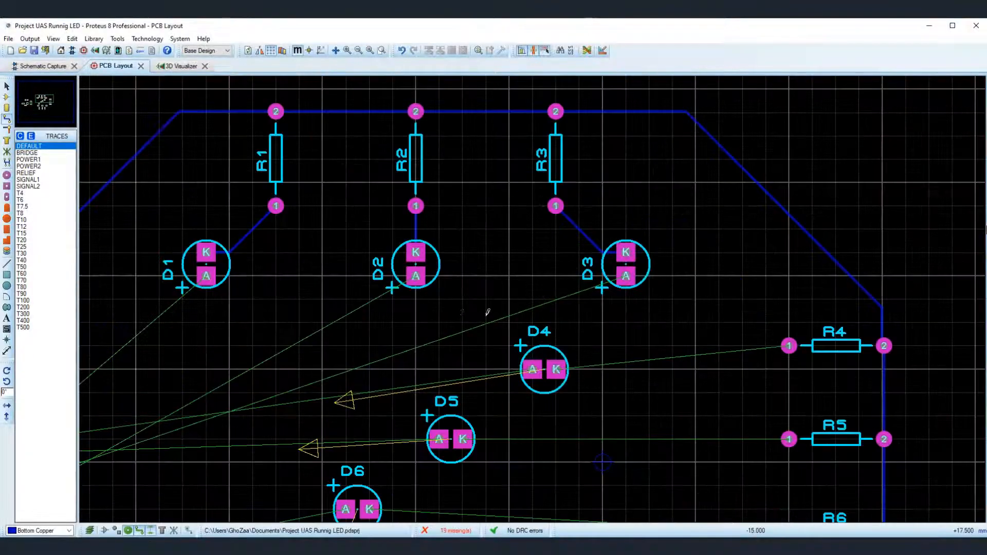
scroll(534, 295, "down", 2)
scroll(474, 278, "up", 2)
left_click(462, 88)
scroll(534, 302, "down", 1)
scroll(391, 185, "down", 2)
scroll(489, 334, "up", 4)
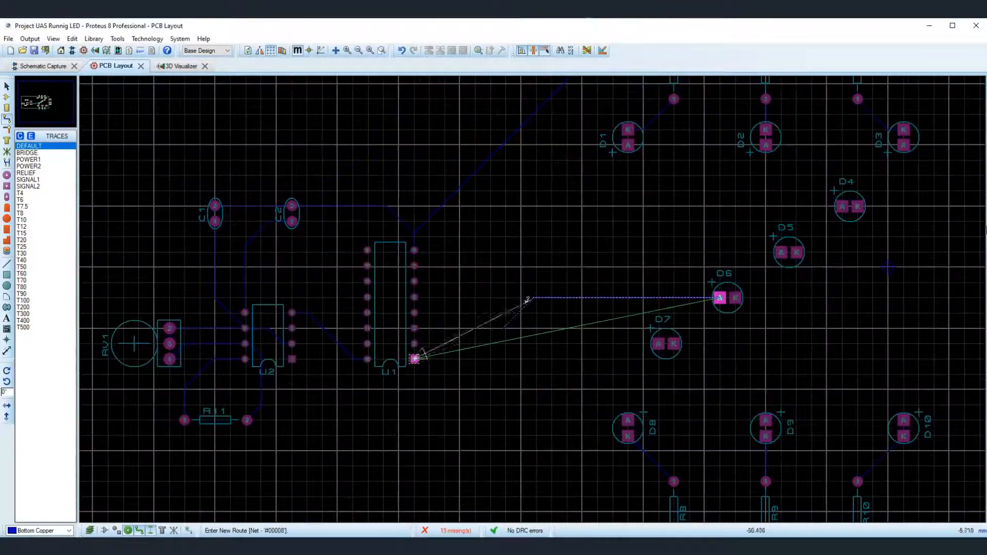
key("F5")
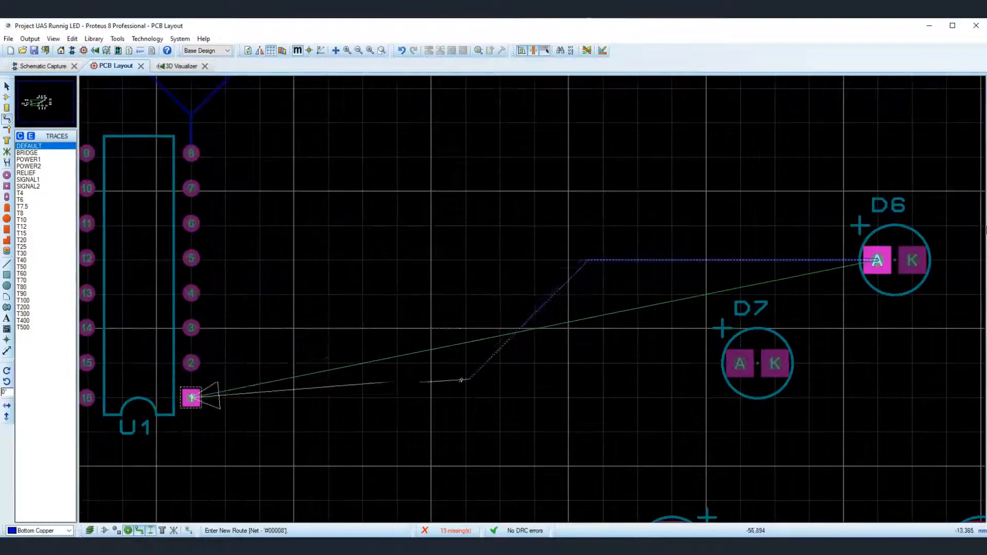
left_click(439, 395)
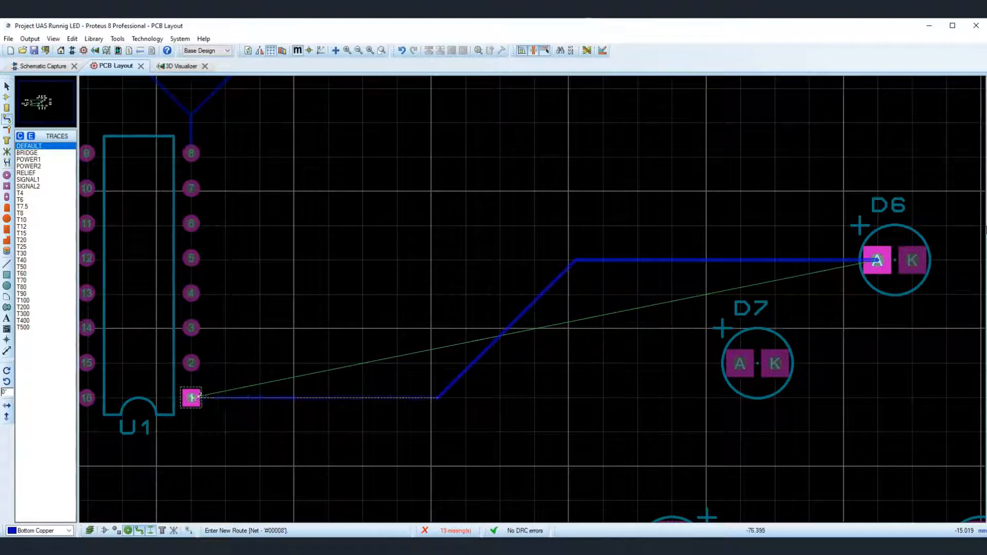
left_click(194, 397)
Step: Route a bottom copper trace from the D4 anode horizontally, diagonally down and across to U1 pin 7
scroll(550, 355, "down", 1)
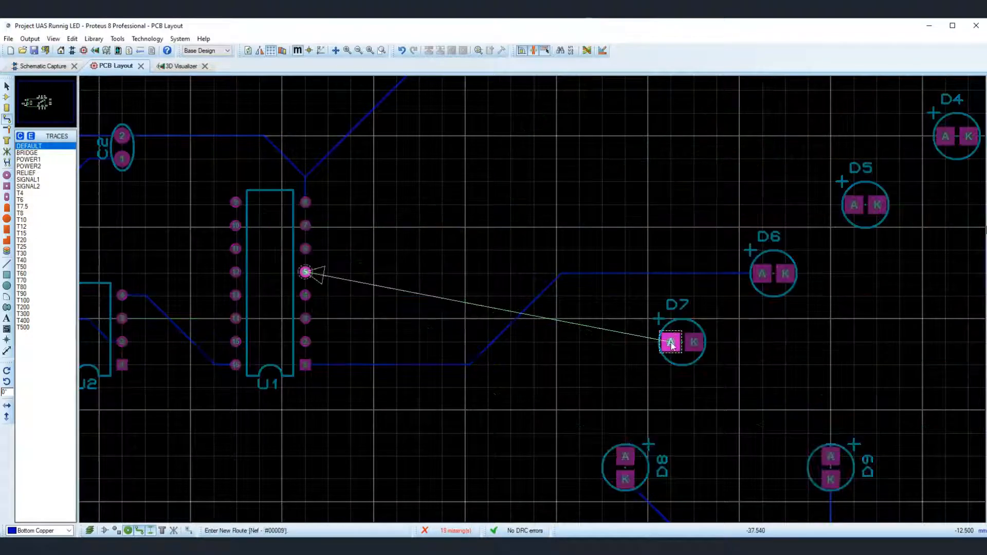
left_click(946, 136)
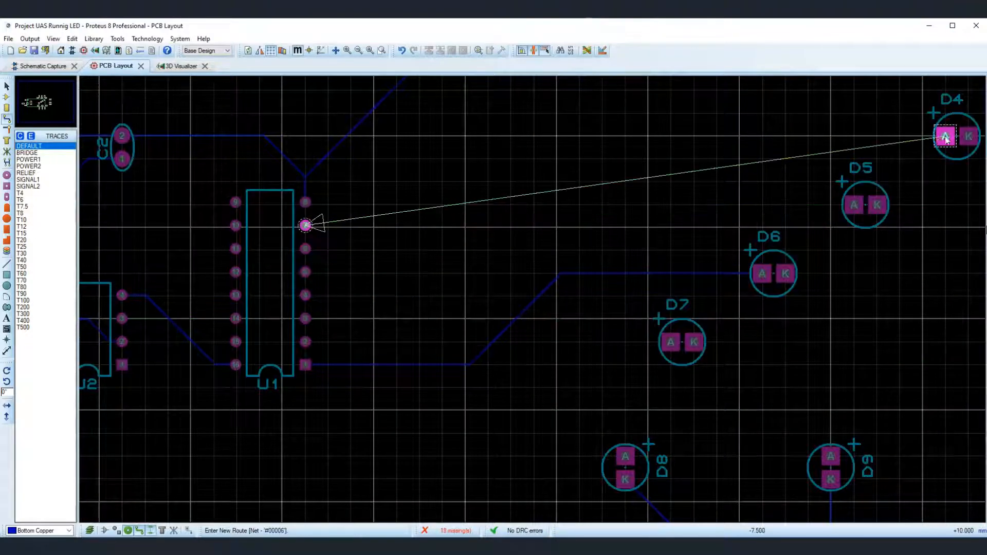
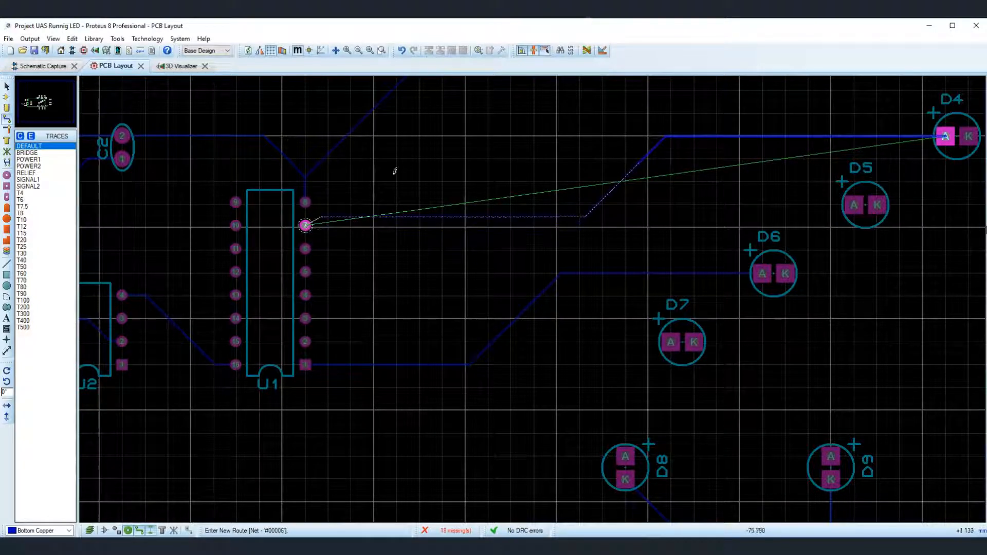
left_click(307, 225)
scroll(922, 293, "down", 1)
scroll(500, 306, "up", 1)
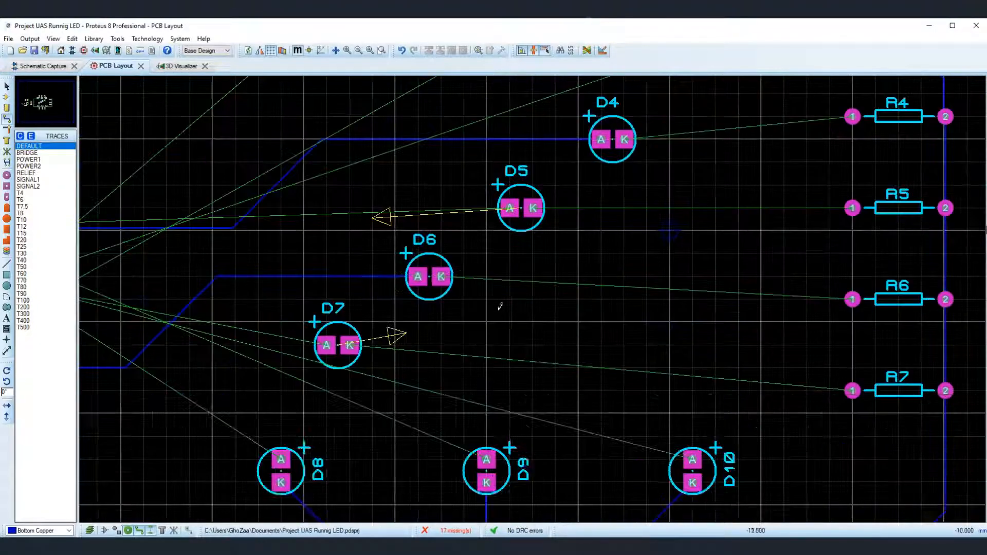
scroll(506, 303, "down", 2)
scroll(531, 294, "up", 1)
scroll(465, 325, "up", 1)
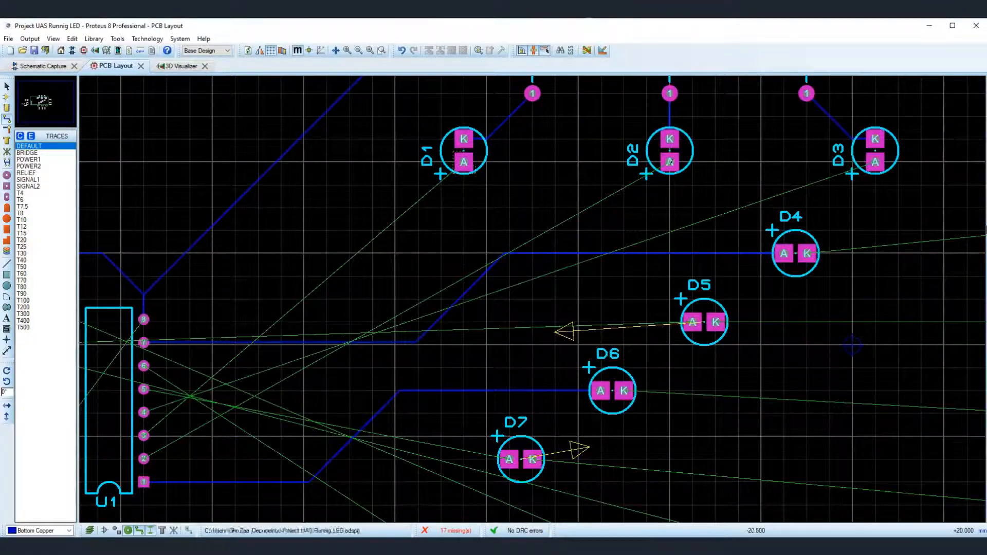
left_click(876, 159)
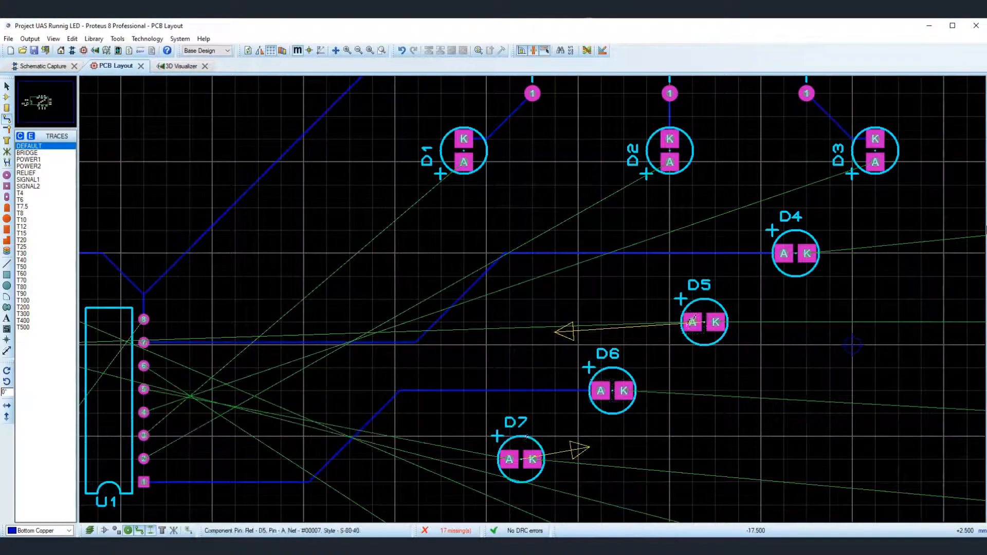
left_click(509, 459)
scroll(435, 458, "down", 3)
scroll(533, 296, "up", 2)
key("Escape")
left_click(553, 374)
key("Escape")
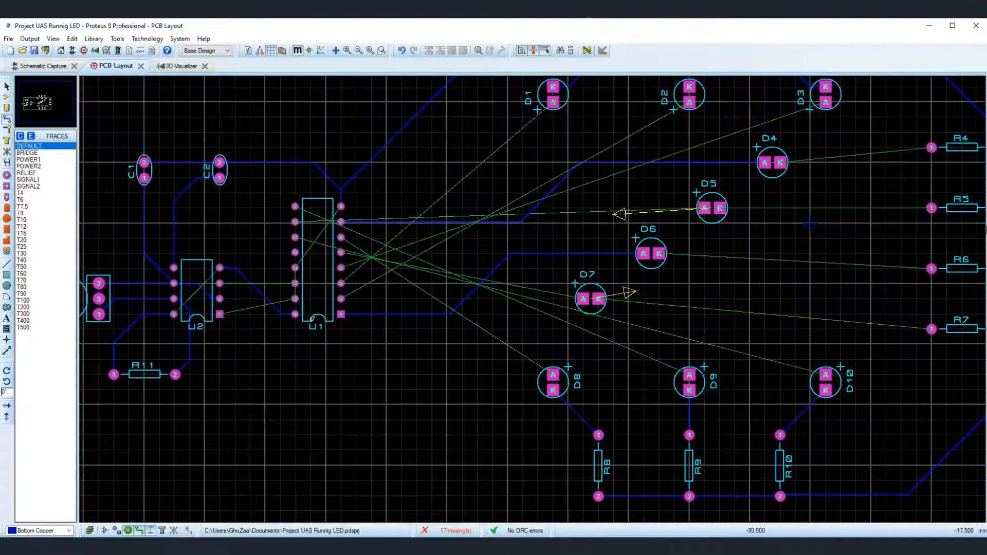
Step: Examine the remaining unrouted connections between U1, U2 and the LEDs
scroll(534, 296, "down", 2)
scroll(484, 369, "up", 1)
scroll(533, 298, "down", 1)
scroll(425, 297, "up", 3)
scroll(535, 297, "down", 2)
scroll(621, 254, "up", 2)
scroll(533, 297, "down", 1)
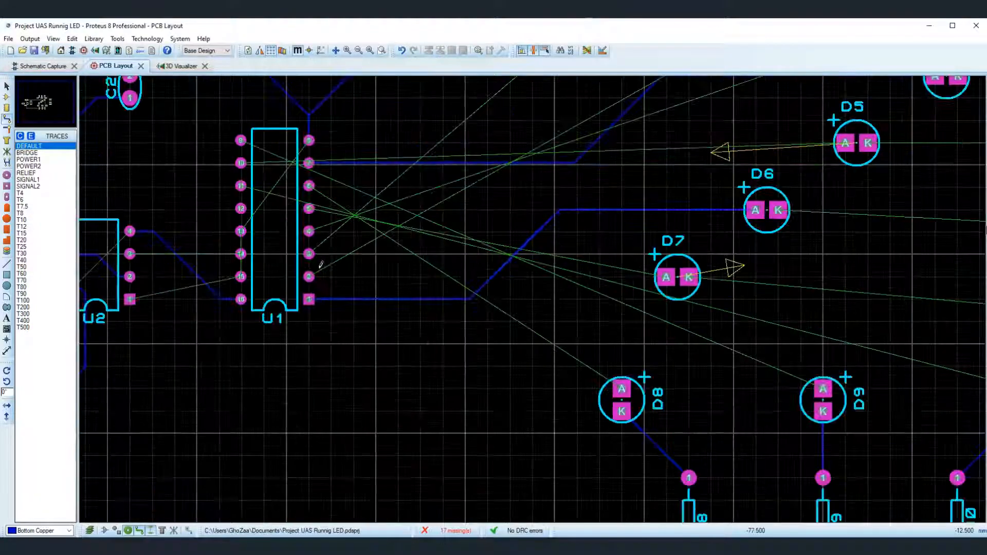
scroll(321, 265, "down", 2)
scroll(293, 271, "up", 2)
scroll(293, 271, "down", 2)
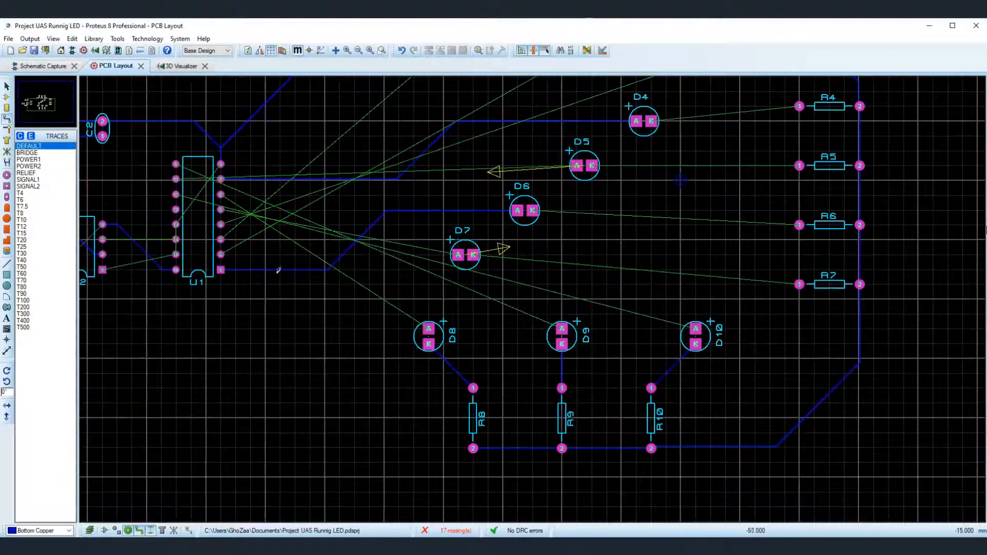
Step: Route U2 pin 3 straight to U1 pin 14 on bottom copper, with a top copper jumper between two vias over the VCC/VDD trace
scroll(284, 309, "up", 2)
scroll(204, 218, "up", 2)
scroll(533, 298, "down", 2)
scroll(567, 299, "up", 2)
scroll(569, 303, "down", 2)
scroll(498, 331, "up", 2)
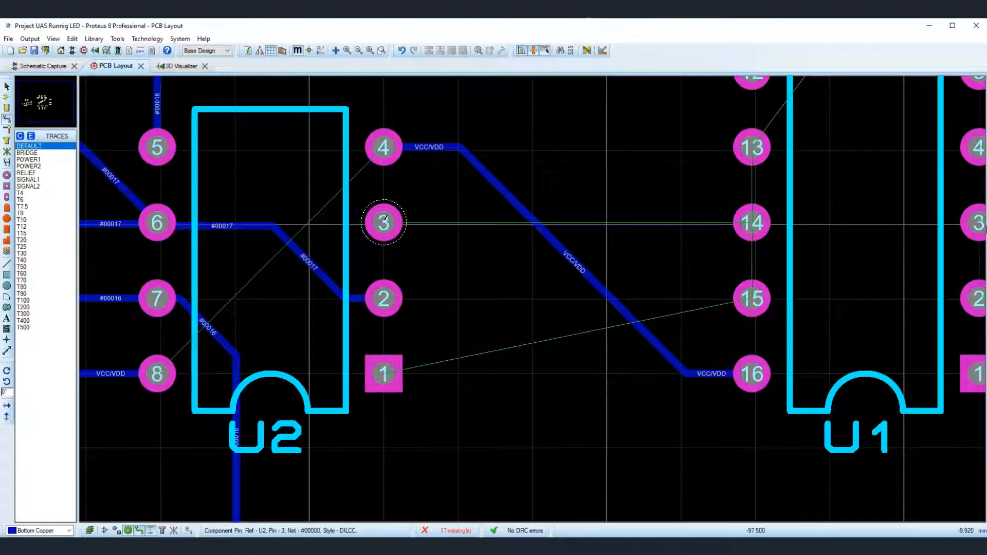
left_click(390, 219)
double_click(488, 223)
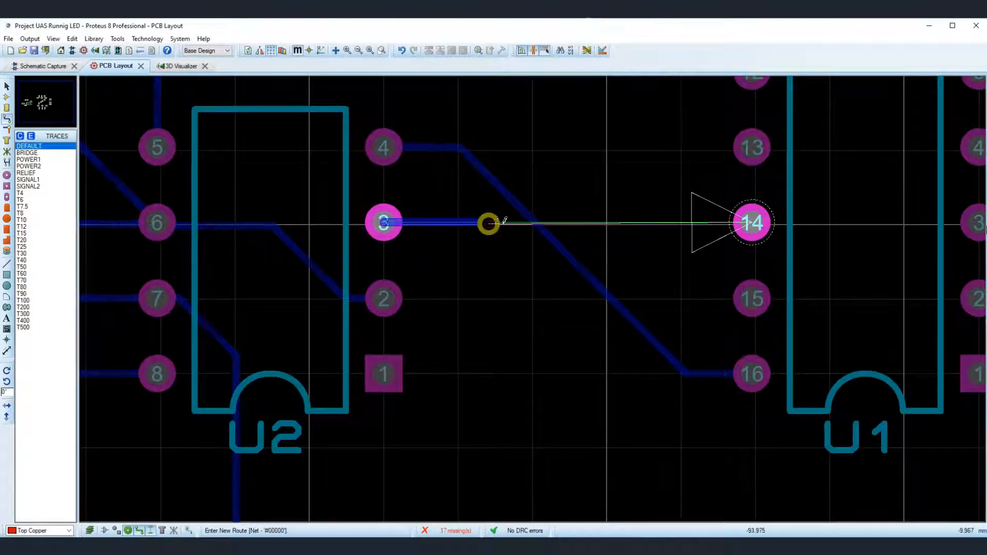
double_click(590, 222)
left_click(745, 222)
scroll(744, 222, "down", 2)
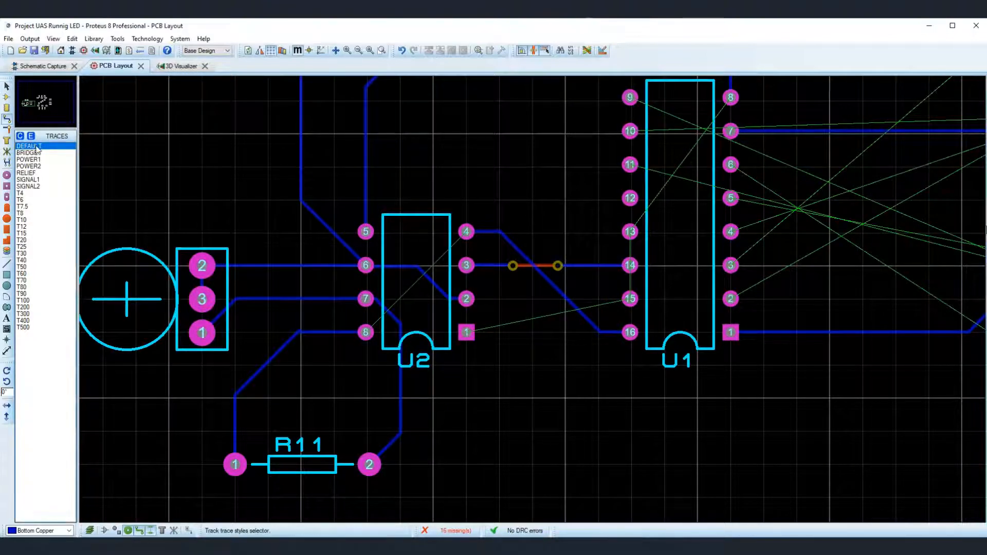
Step: Route the ground connection from U2 pin 1 to U1 pin 15, crossing the VCC/VDD trace with a diagonal top copper jumper between two vias
scroll(549, 273, "up", 2)
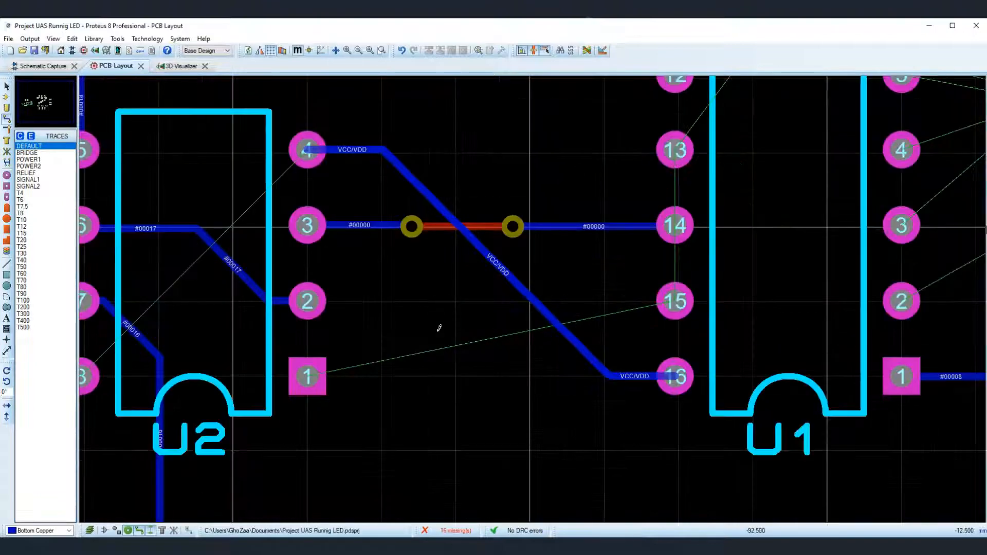
left_click(307, 379)
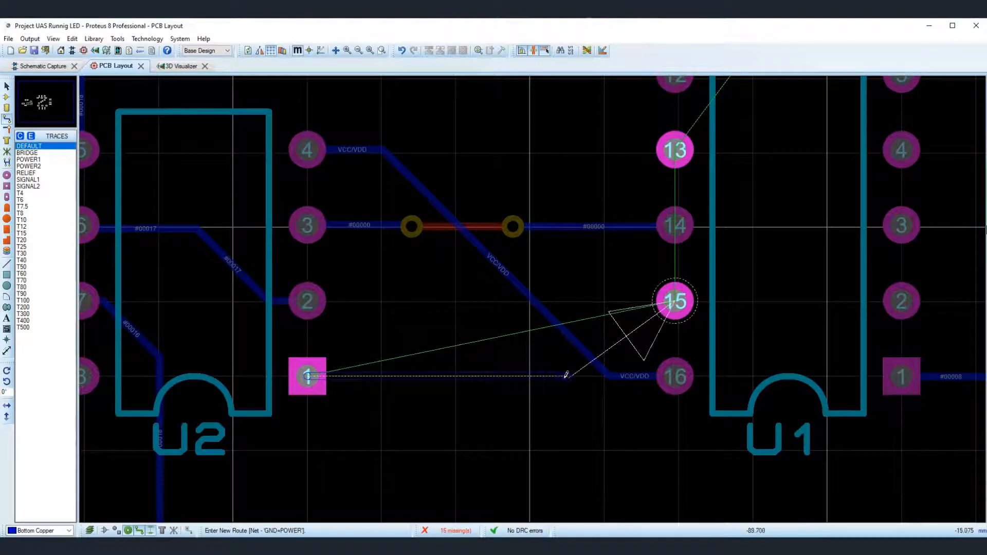
double_click(523, 375)
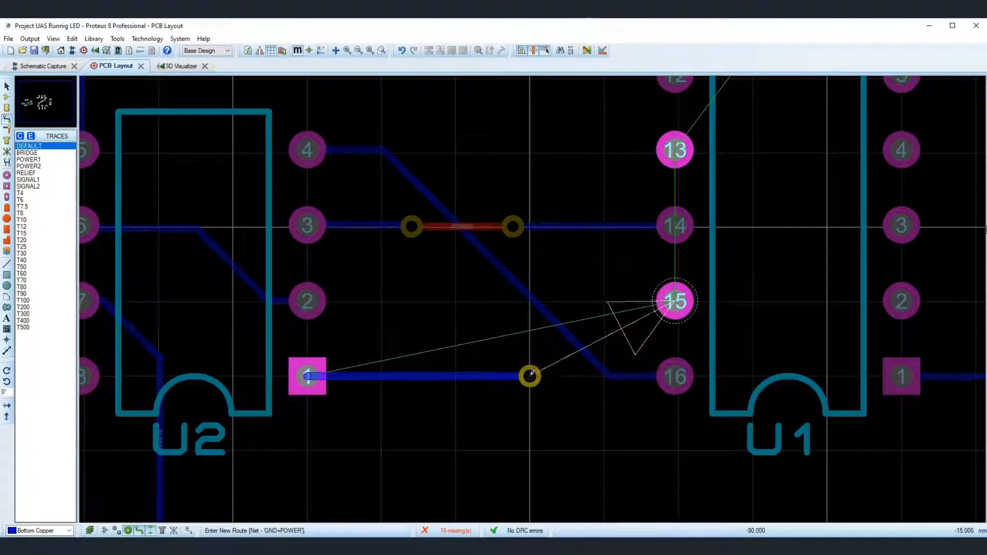
double_click(602, 303)
left_click(672, 301)
scroll(525, 297, "down", 2)
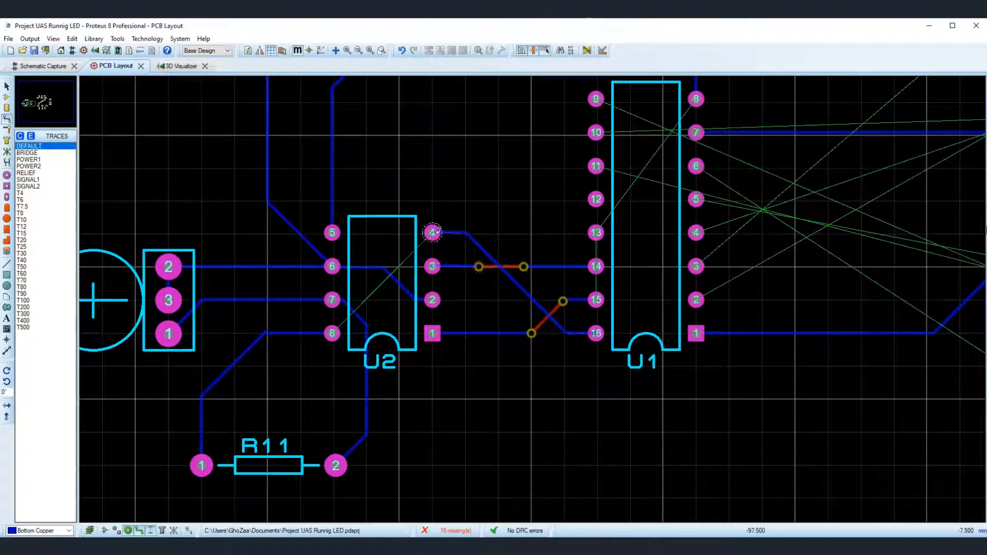
Step: Start the VCC/VDD route at U2 pin 4, going diagonally to a via and straight down on top copper to a second via below pin 1
scroll(432, 232, "up", 1)
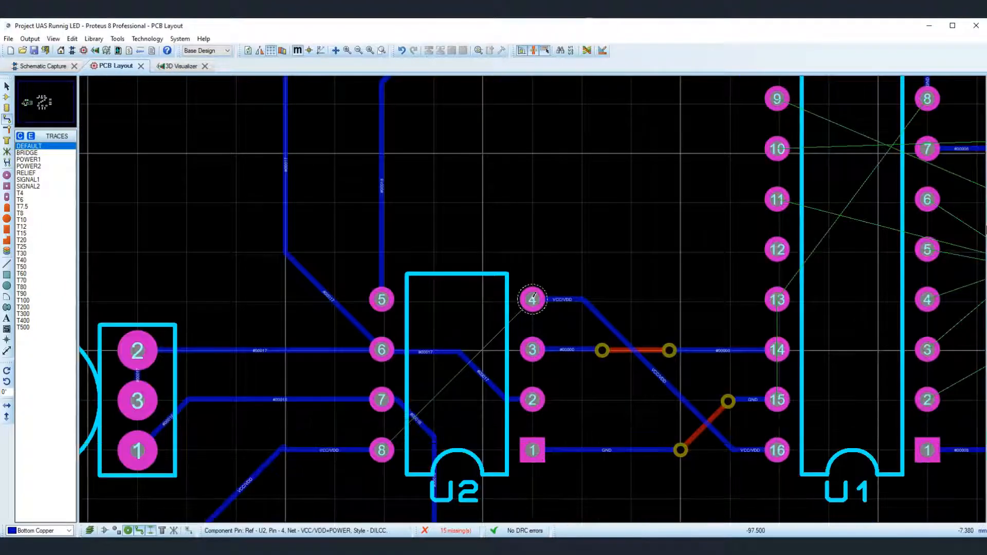
left_click(533, 298)
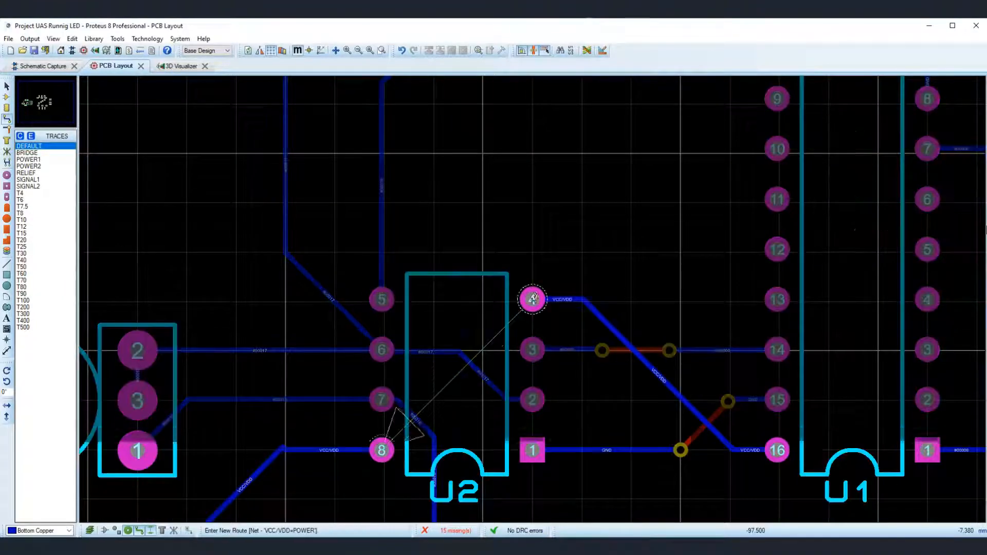
scroll(570, 330, "up", 1)
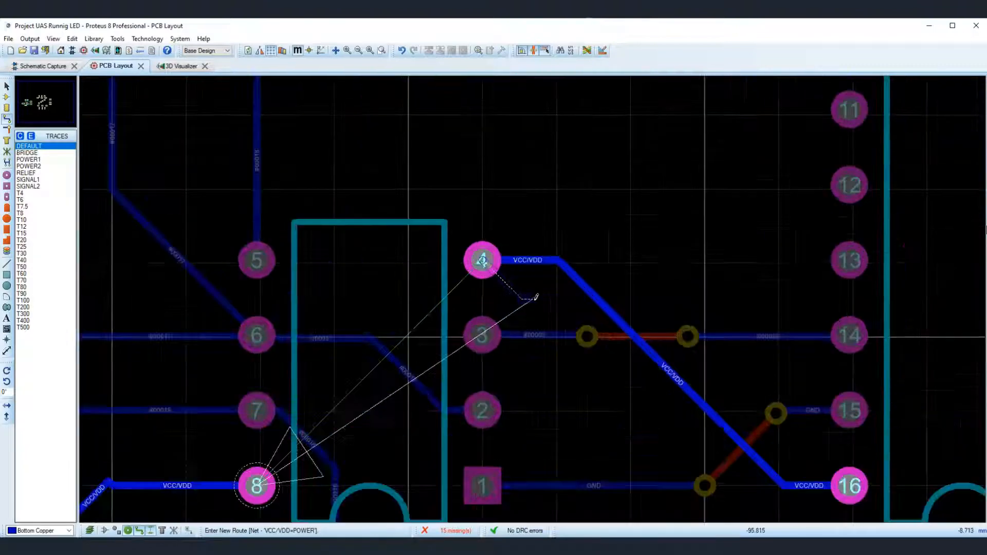
double_click(531, 305)
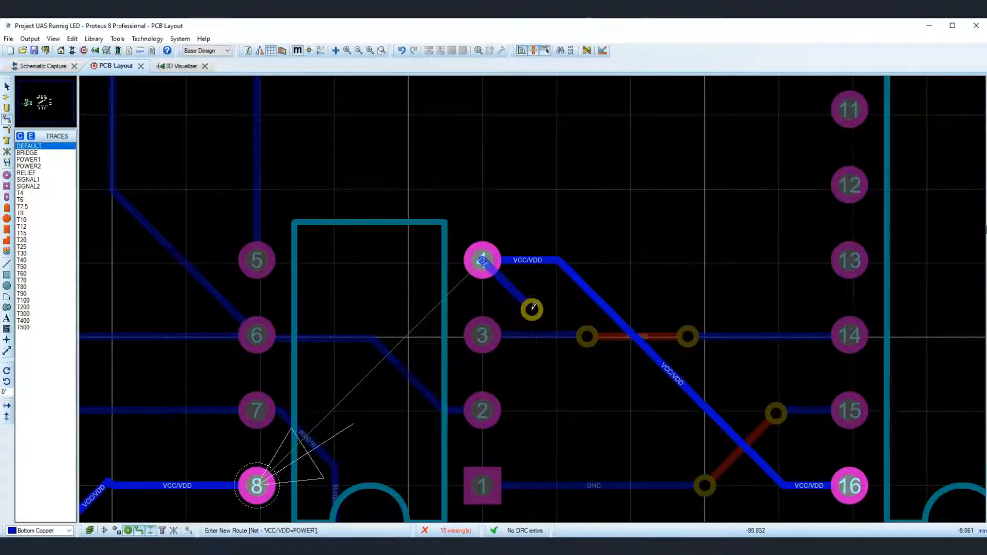
scroll(533, 463, "down", 1)
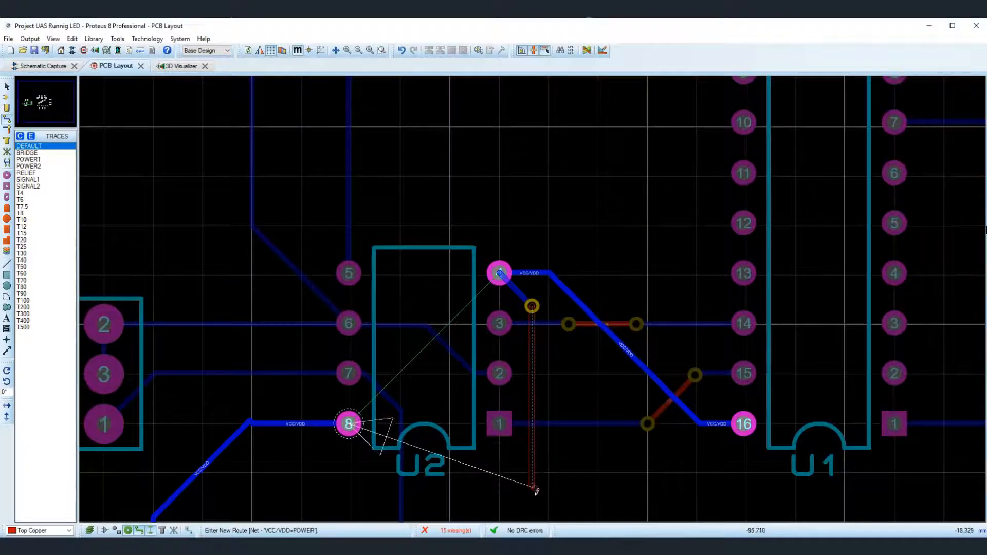
scroll(532, 496, "up", 1)
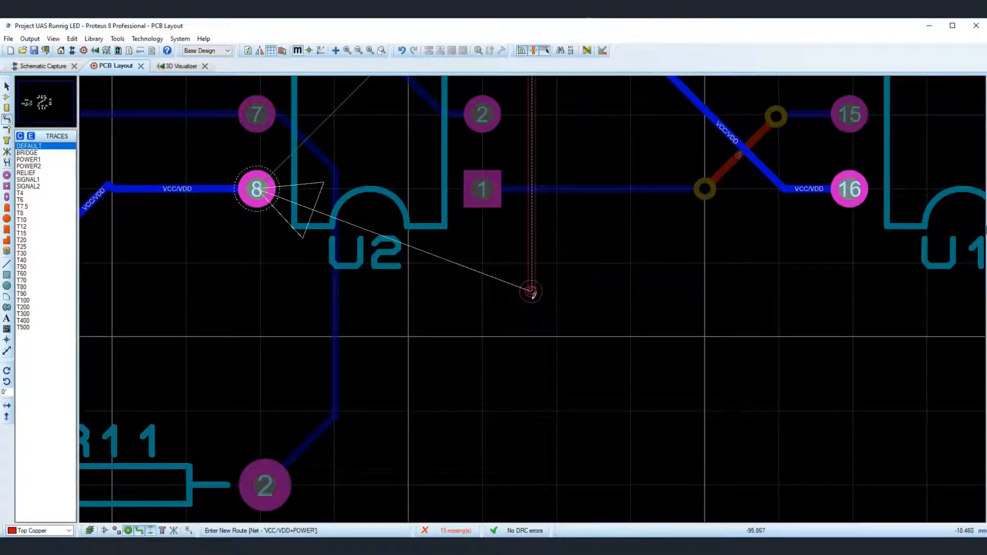
scroll(530, 291, "up", 1)
double_click(532, 296)
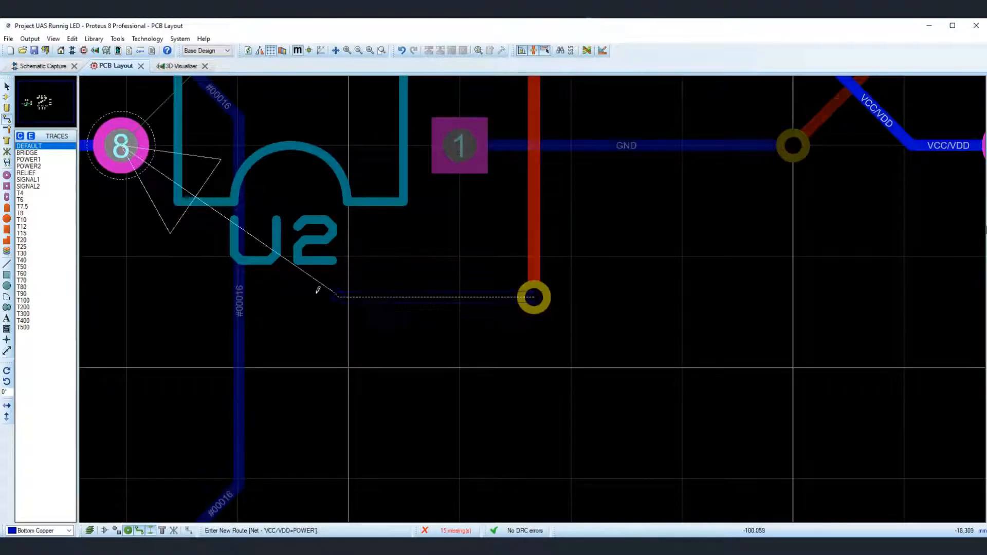
Step: Continue the VCC/VDD route across on bottom copper, jump the R11 pin 2 trace on top copper between vias, and end at U2 pin 8
scroll(335, 289, "down", 1)
double_click(371, 295)
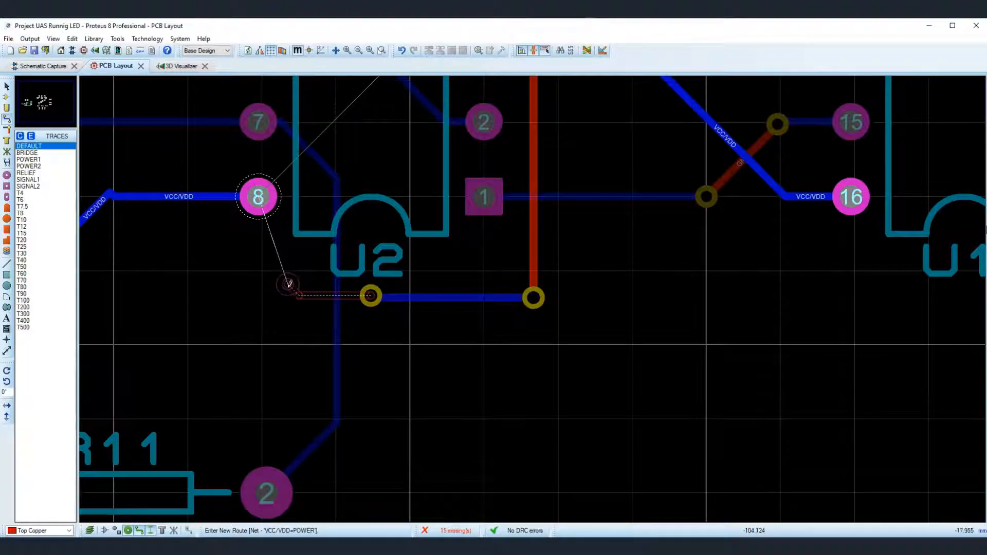
double_click(297, 295)
left_click(258, 197)
scroll(268, 202, "down", 5)
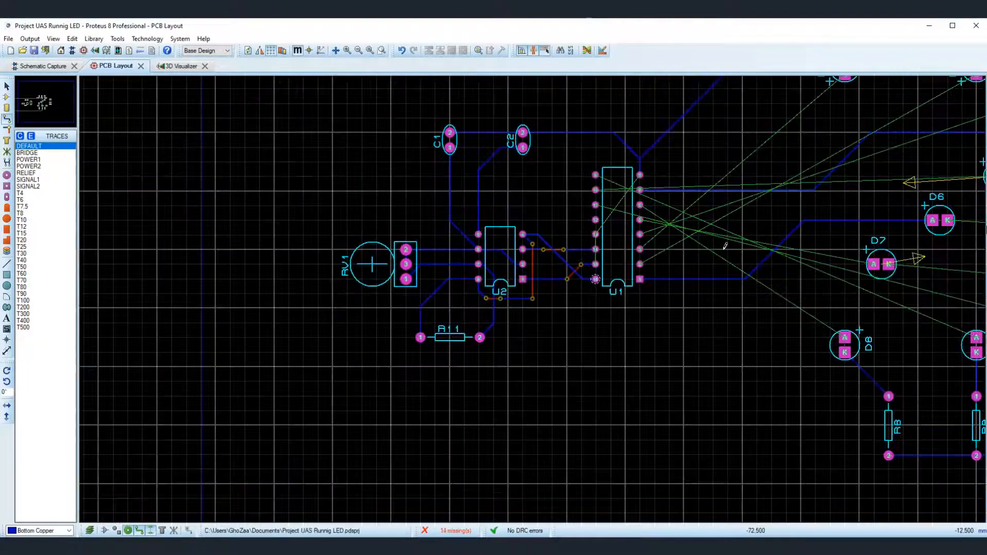
Step: Inspect the component placement and jumpers in the 3D view of the board from different angles
scroll(742, 233, "up", 3)
scroll(511, 293, "down", 2)
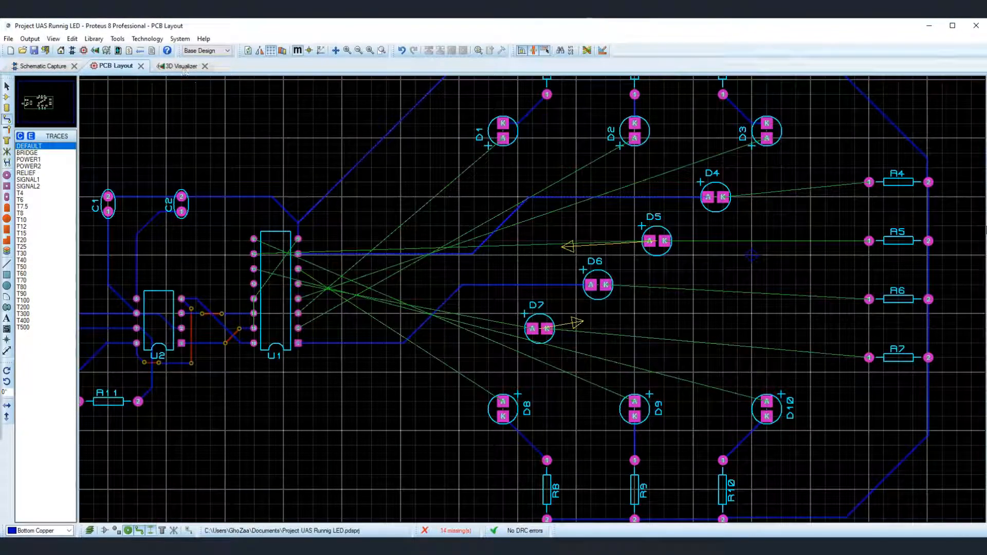
left_click(184, 68)
left_click(245, 188)
right_click(164, 441)
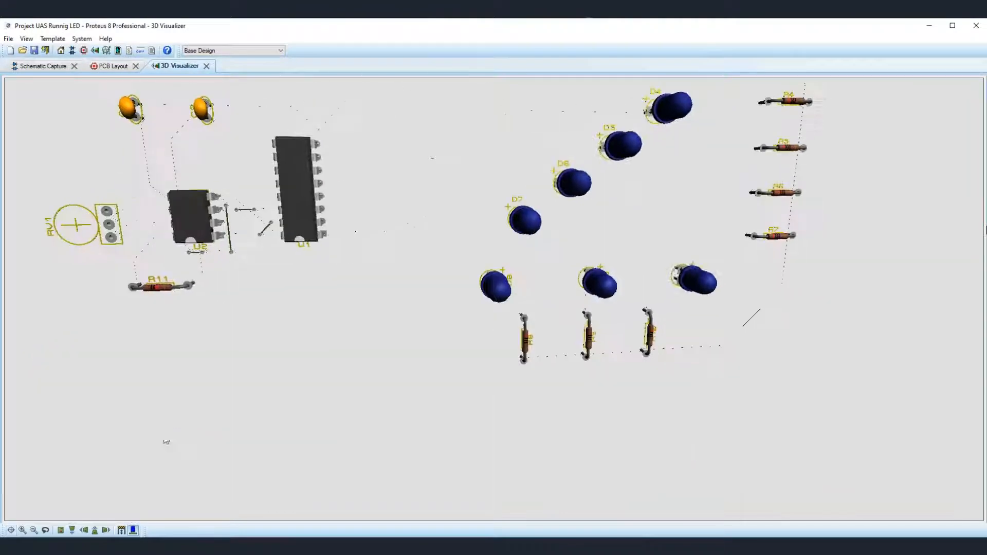
left_click(60, 530)
left_click(87, 507)
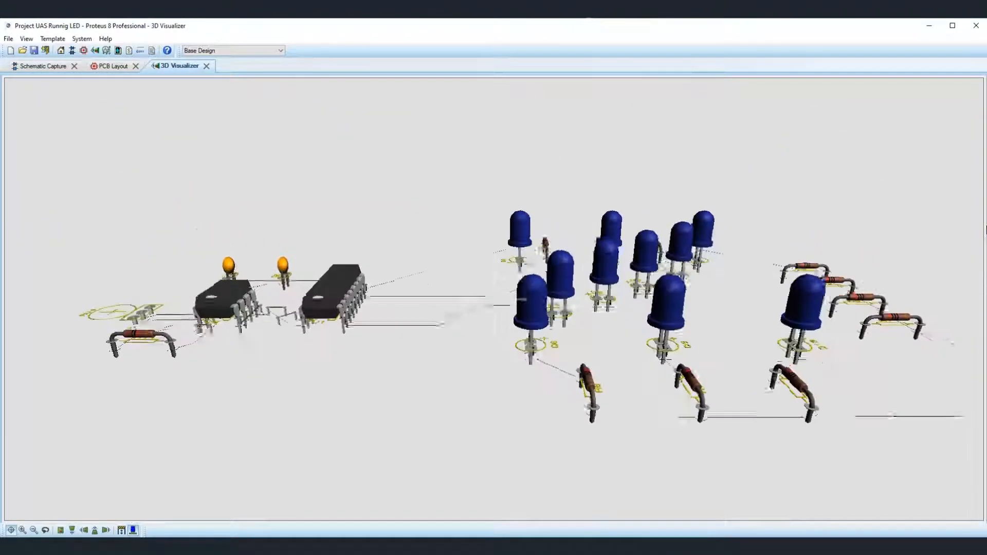
Step: Return to the PCB layout and route bottom copper traces from the D4 cathode to R4 pin 1 and the D5 cathode to R5 pin 1
left_click(113, 66)
scroll(529, 290, "up", 3)
scroll(517, 177, "down", 3)
scroll(517, 178, "up", 3)
scroll(543, 331, "down", 2)
scroll(544, 332, "up", 2)
left_click(368, 266)
left_click(697, 234)
left_click(237, 366)
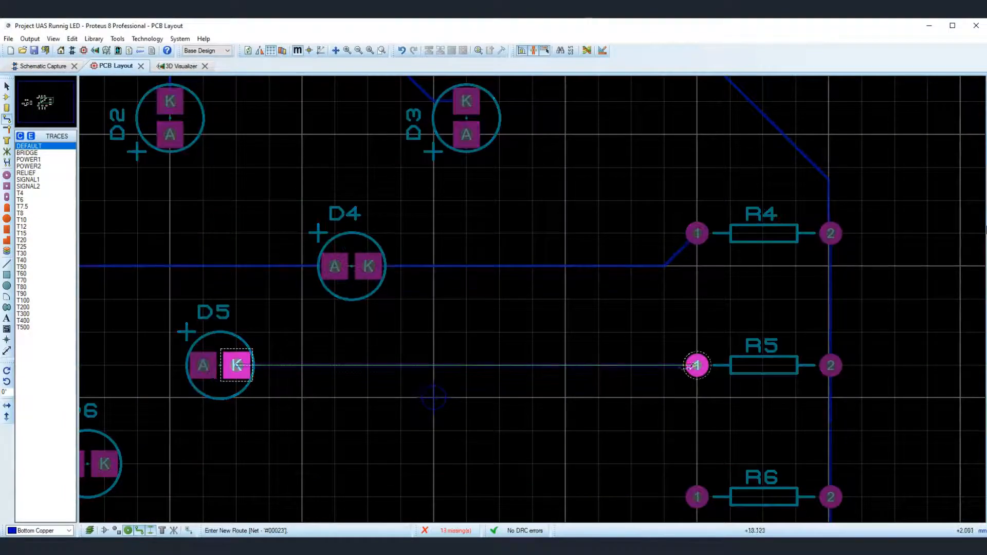
left_click(697, 365)
Step: Route bottom copper traces from the D6 cathode to R6 pin 1 and the D7 cathode to R7 pin 1
scroll(514, 346, "down", 2)
scroll(514, 346, "down", 1)
scroll(450, 369, "up", 2)
scroll(740, 240, "down", 1)
scroll(750, 240, "up", 1)
left_click(225, 233)
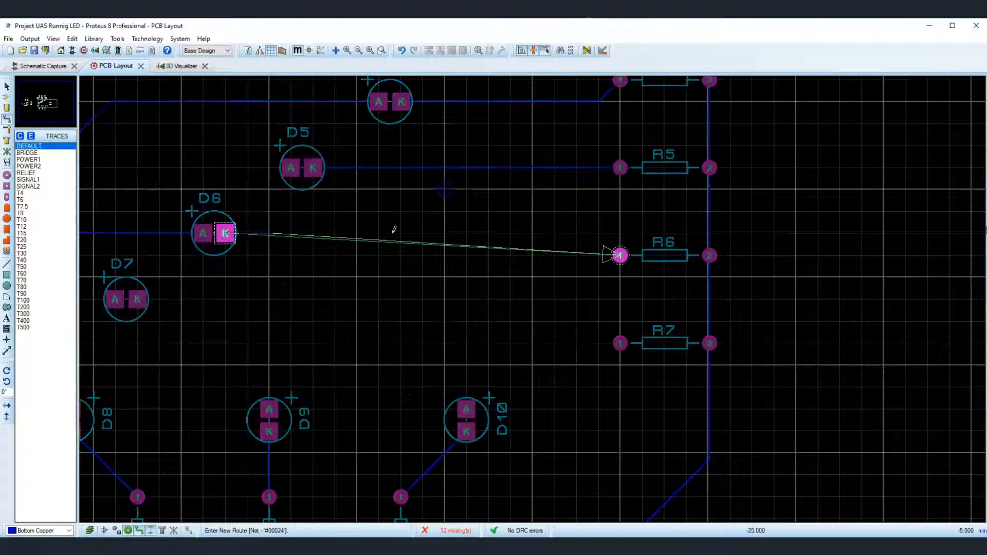
left_click(620, 255)
left_click(137, 299)
left_click(620, 343)
Step: Examine the unrouted connections from U1 to the anodes of D8, D9 and D10
scroll(380, 387, "down", 1)
scroll(533, 299, "up", 1)
scroll(432, 281, "down", 1)
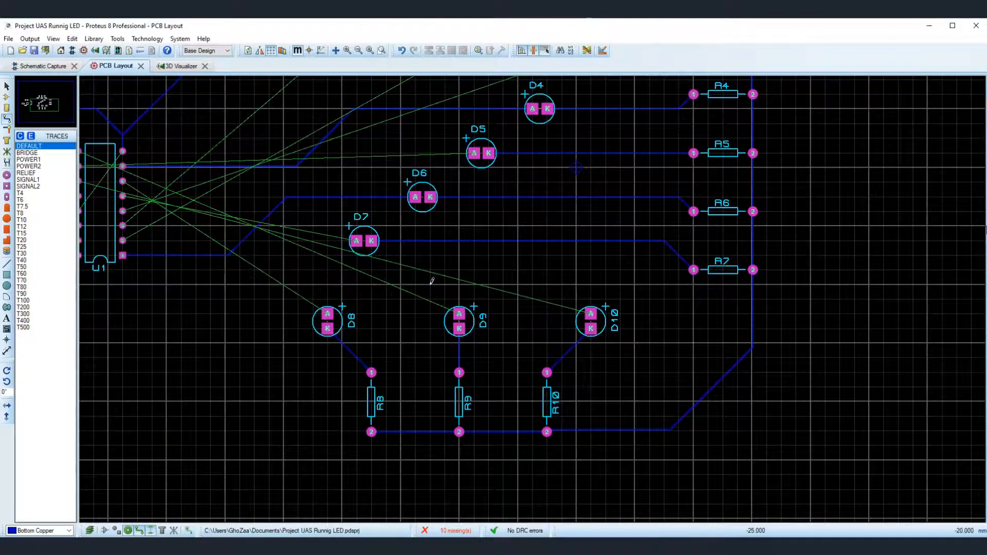
scroll(431, 281, "up", 1)
scroll(533, 298, "down", 2)
scroll(611, 213, "up", 1)
scroll(533, 300, "down", 1)
scroll(425, 366, "up", 1)
scroll(536, 291, "up", 1)
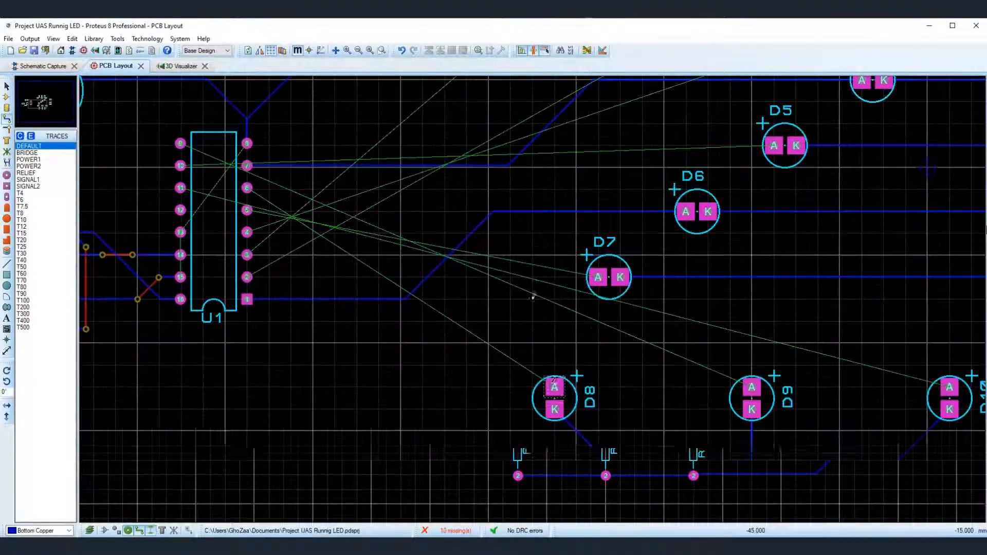
left_click(474, 357)
key("Escape")
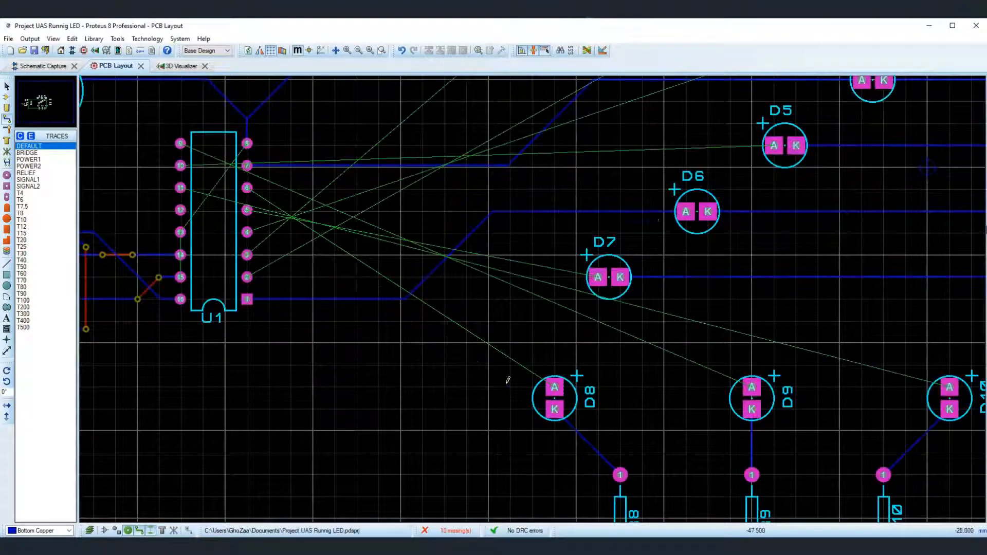
scroll(666, 178, "down", 1)
scroll(543, 299, "up", 1)
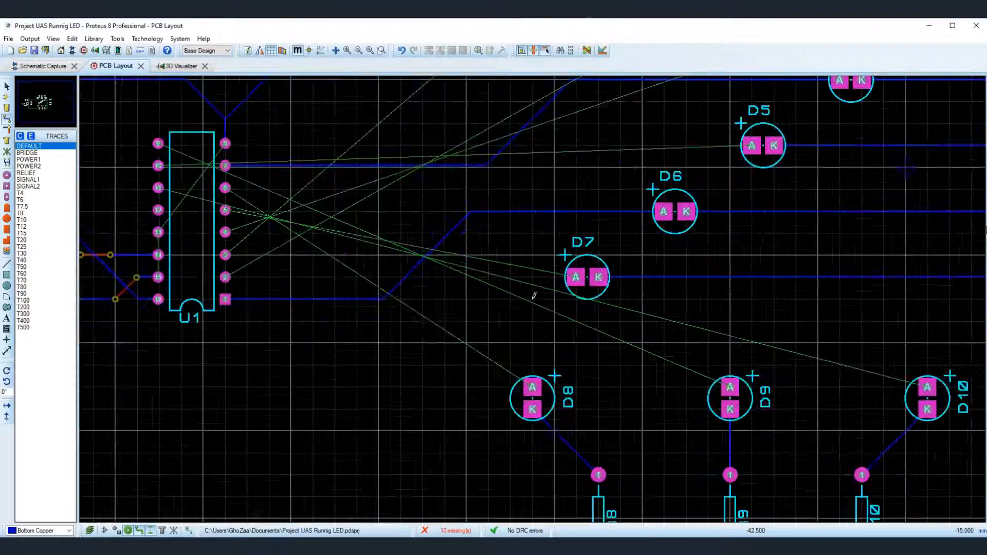
Step: Route a bottom copper trace from the D8 anode horizontally, diagonally up and between the pin rows of U1 to its pin 6
left_click(520, 389)
scroll(203, 330, "up", 1)
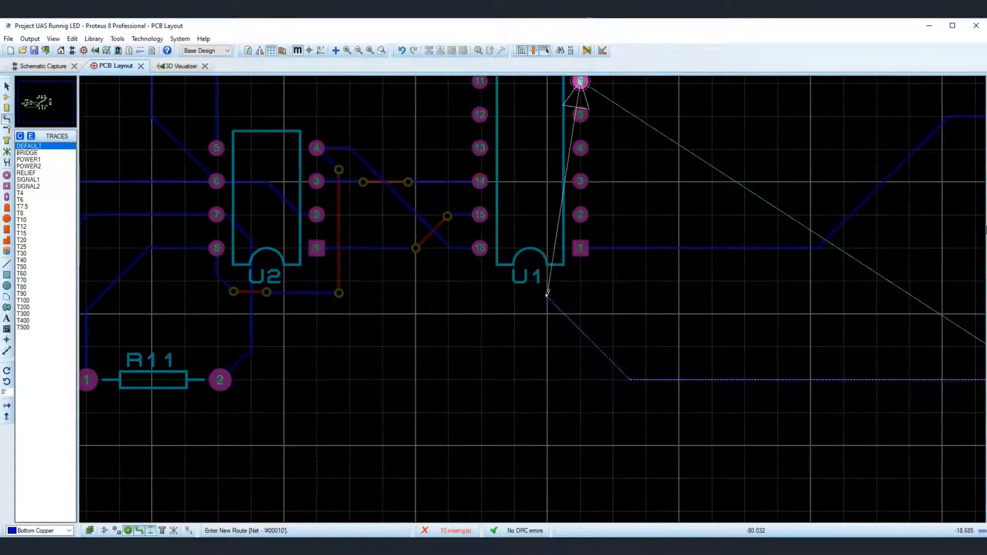
scroll(551, 92, "up", 1)
left_click(577, 282)
scroll(577, 287, "down", 1)
scroll(802, 329, "up", 1)
left_click(840, 345)
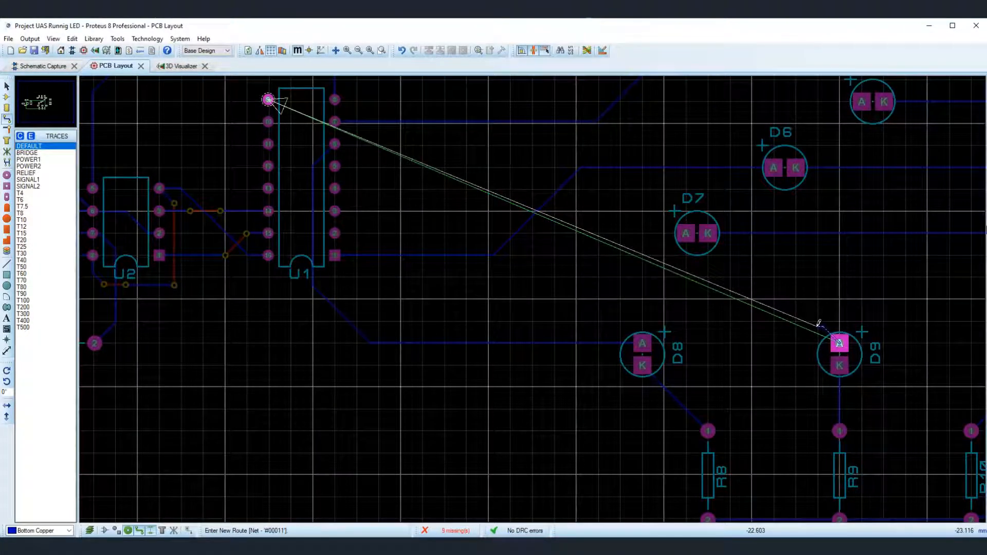
scroll(819, 323, "down", 4)
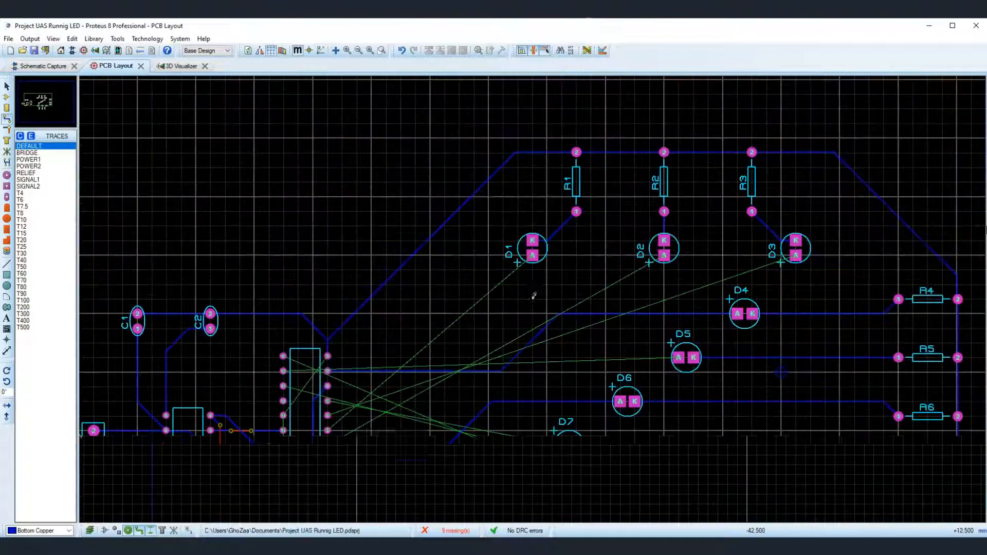
left_click(502, 138)
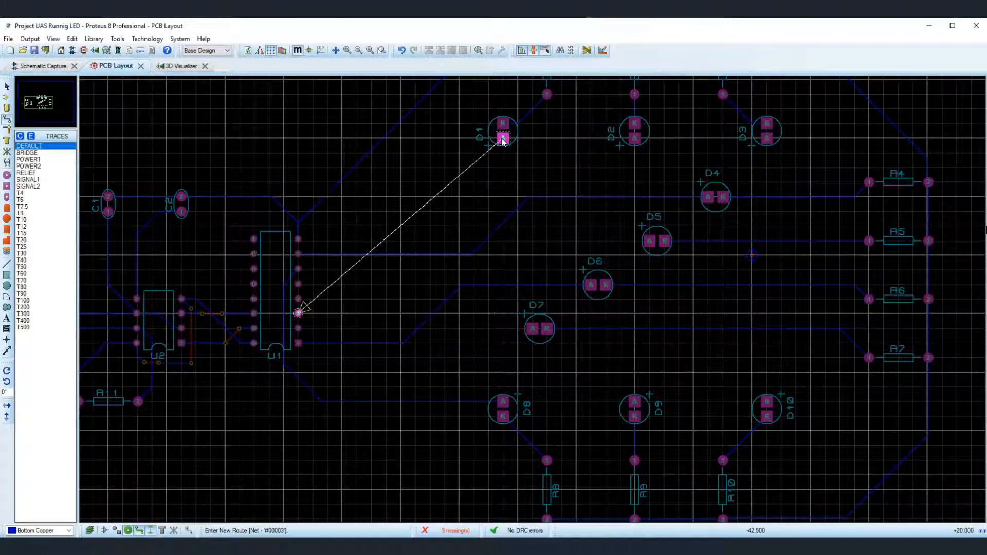
Step: Route the D3 anode to U1 pin 4 on bottom copper, crossing the trace to pin 7 with a vertical top copper section between vias
left_click(766, 139)
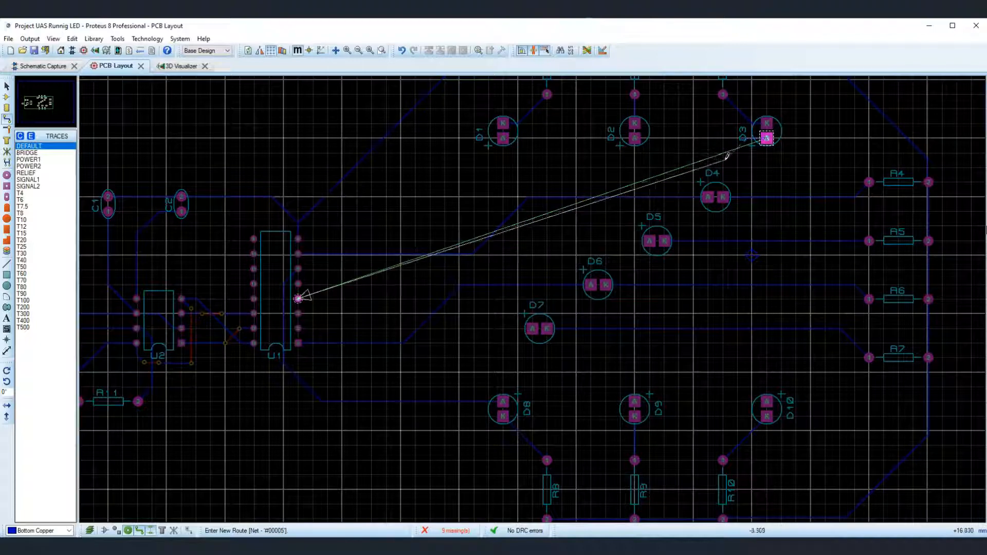
left_click(664, 173)
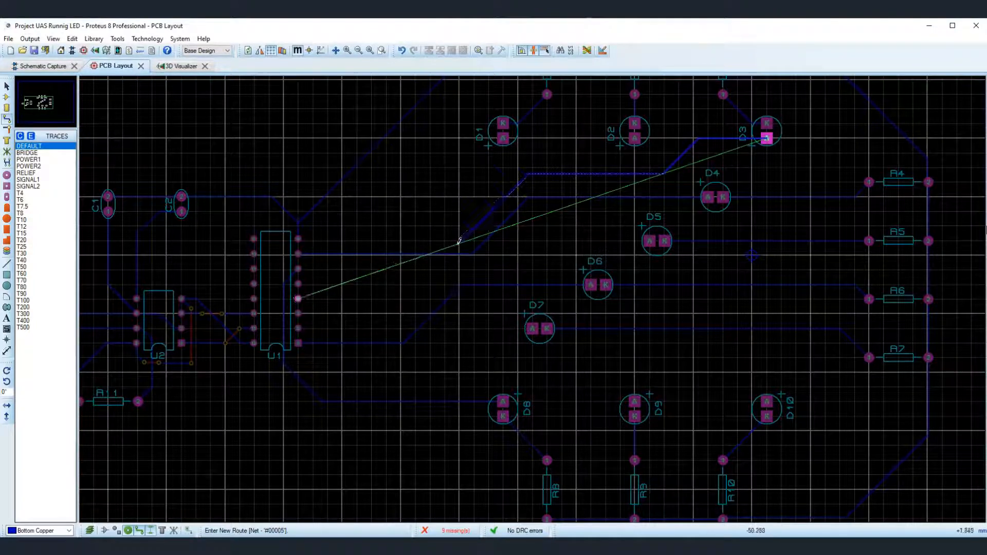
scroll(533, 296, "up", 1)
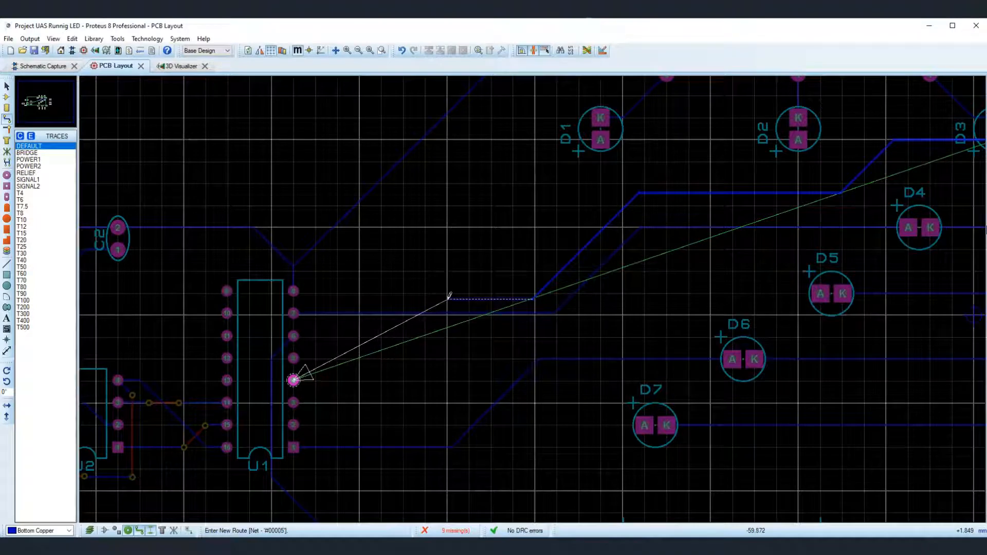
double_click(502, 297)
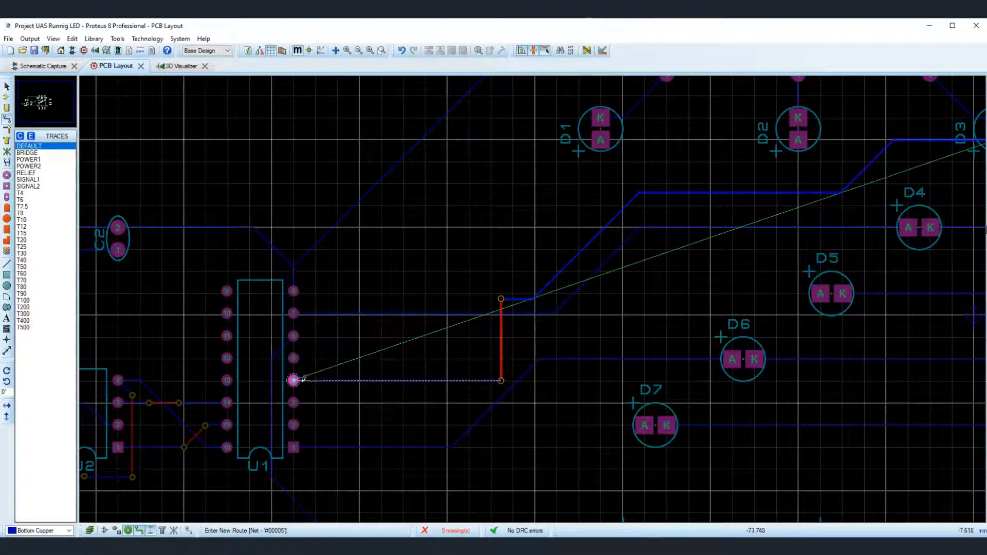
left_click(302, 379)
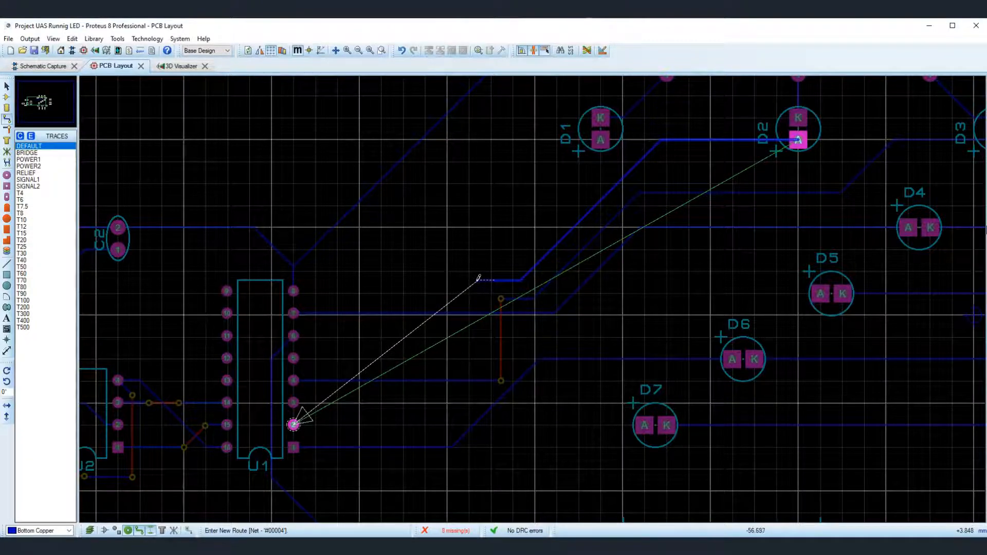
Step: Route the D2 anode to U1 pin 2 on bottom copper, crossing the existing traces with a vertical top copper section between two vias
scroll(533, 296, "up", 1)
scroll(533, 296, "down", 1)
scroll(533, 297, "up", 1)
scroll(533, 296, "down", 1)
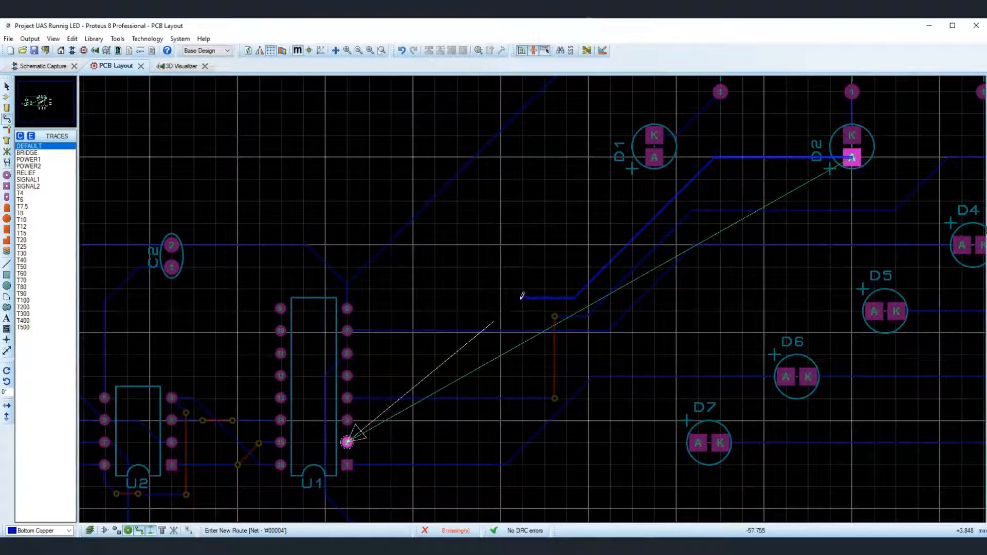
scroll(534, 295, "up", 1)
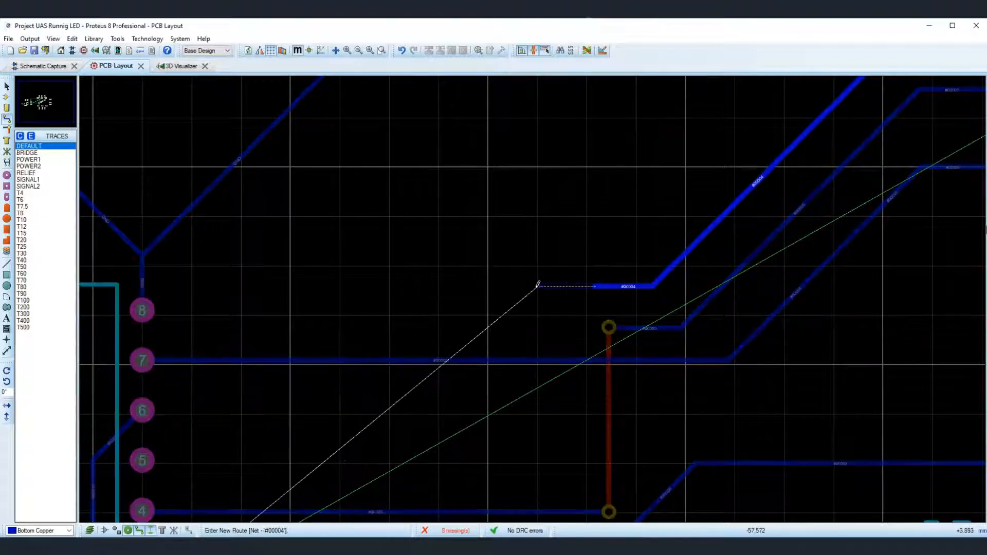
scroll(537, 287, "down", 2)
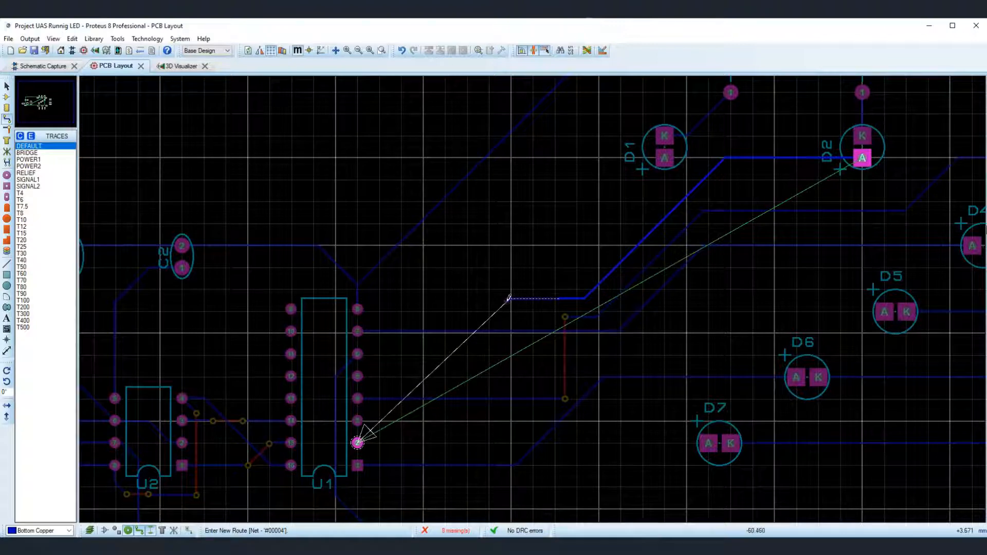
double_click(508, 299)
scroll(509, 298, "down", 1)
scroll(531, 298, "up", 3)
scroll(531, 298, "down", 1)
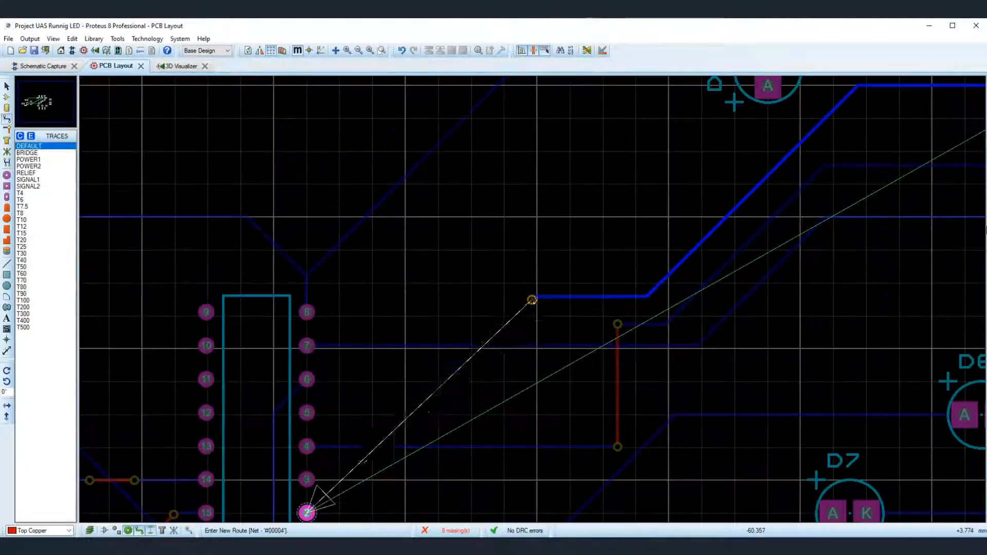
scroll(533, 404, "down", 2)
scroll(534, 362, "up", 2)
left_click(535, 366)
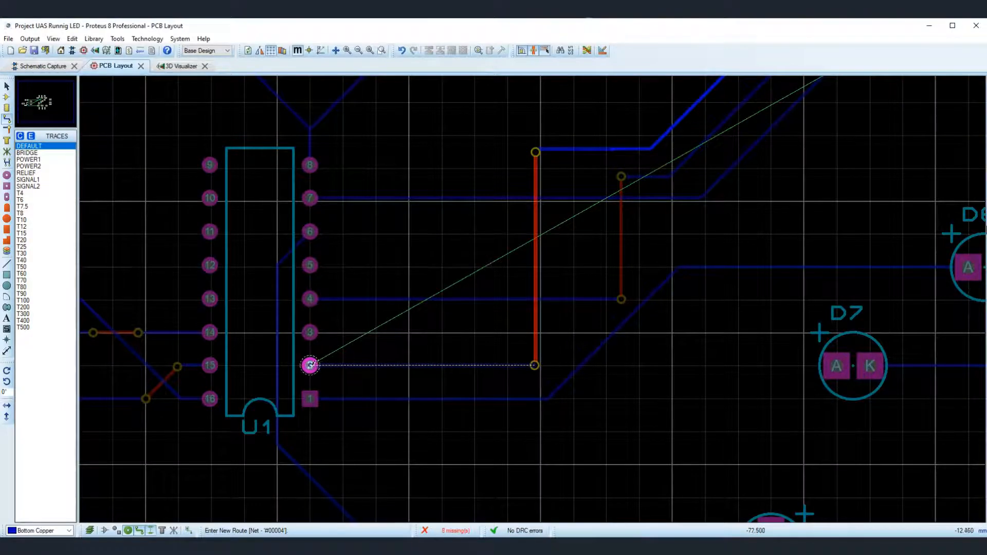
left_click(311, 366)
Step: Route the D1 anode to U1 pin 3, using a vertical top copper section beside the D2 trace's section to cross the existing traces
scroll(462, 267, "down", 1)
scroll(845, 147, "up", 1)
scroll(500, 267, "down", 2)
left_click(430, 239)
scroll(393, 291, "down", 1)
scroll(393, 291, "up", 3)
scroll(584, 325, "up", 1)
scroll(464, 321, "down", 1)
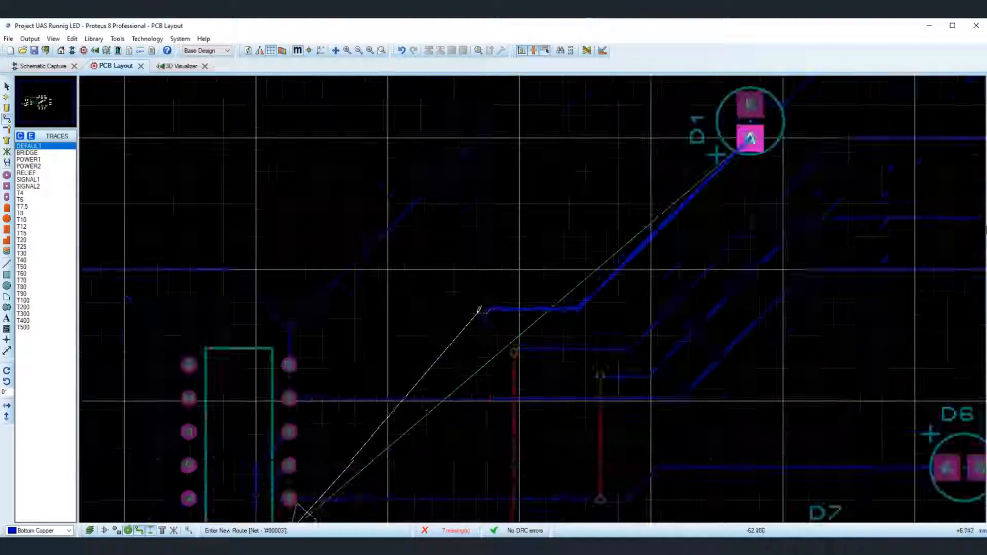
scroll(479, 310, "down", 1)
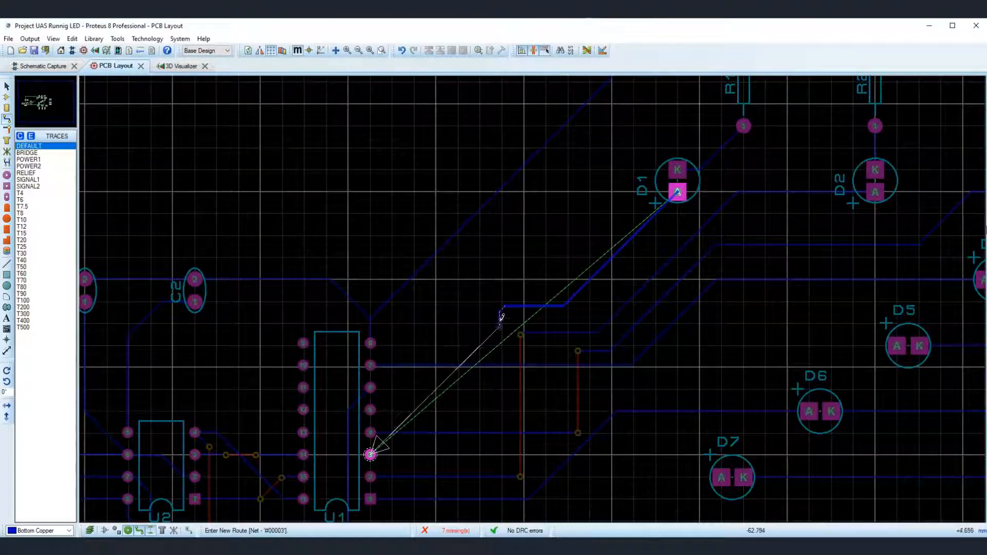
double_click(504, 306)
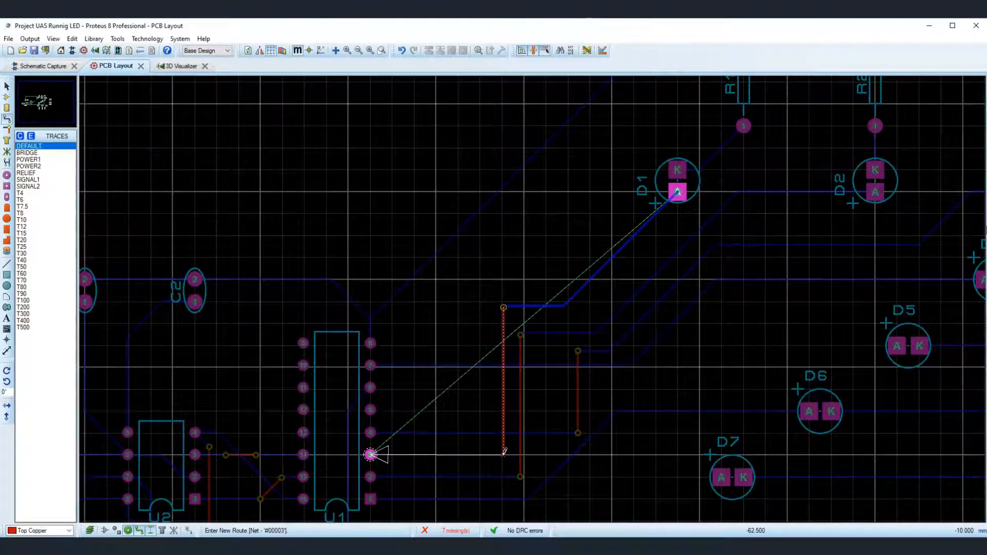
left_click(370, 454)
Step: Route a bottom copper trace from the D5 anode between U1 pins 6 and 7 to U1 pin 10
scroll(536, 299, "down", 1)
middle_click(949, 389)
scroll(470, 229, "down", 1)
scroll(504, 240, "up", 2)
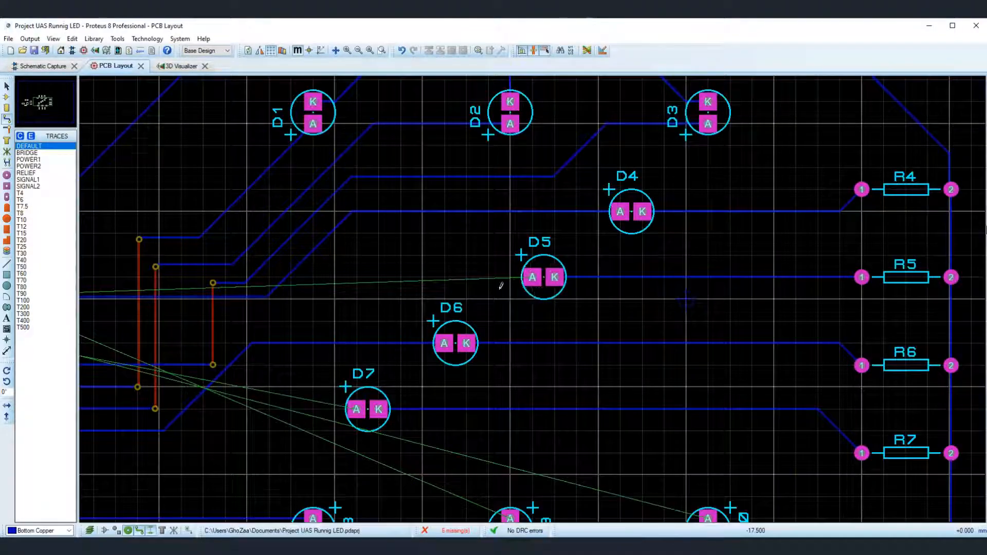
scroll(503, 284, "down", 1)
left_click(532, 284)
scroll(439, 294, "up", 2)
scroll(488, 293, "down", 1)
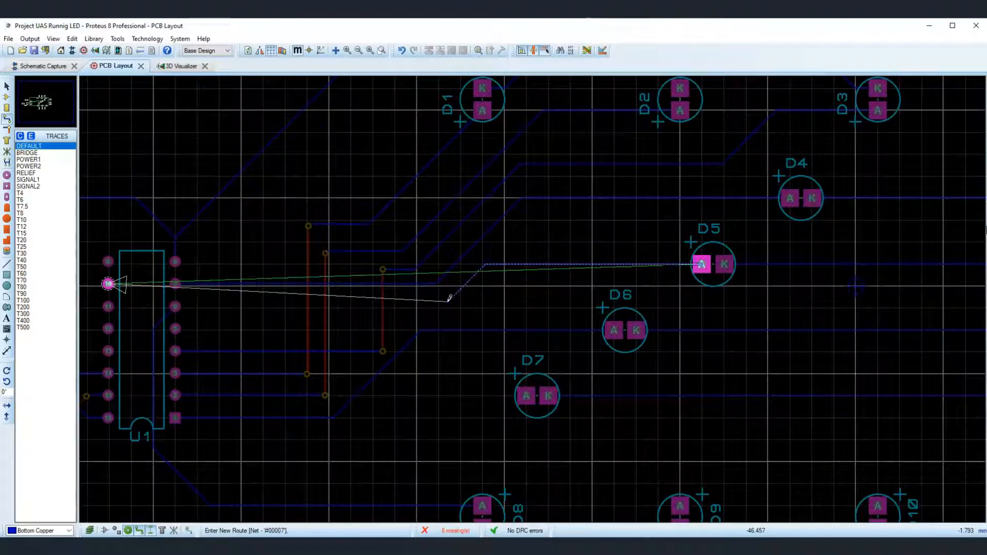
scroll(532, 294, "up", 2)
scroll(525, 295, "down", 2)
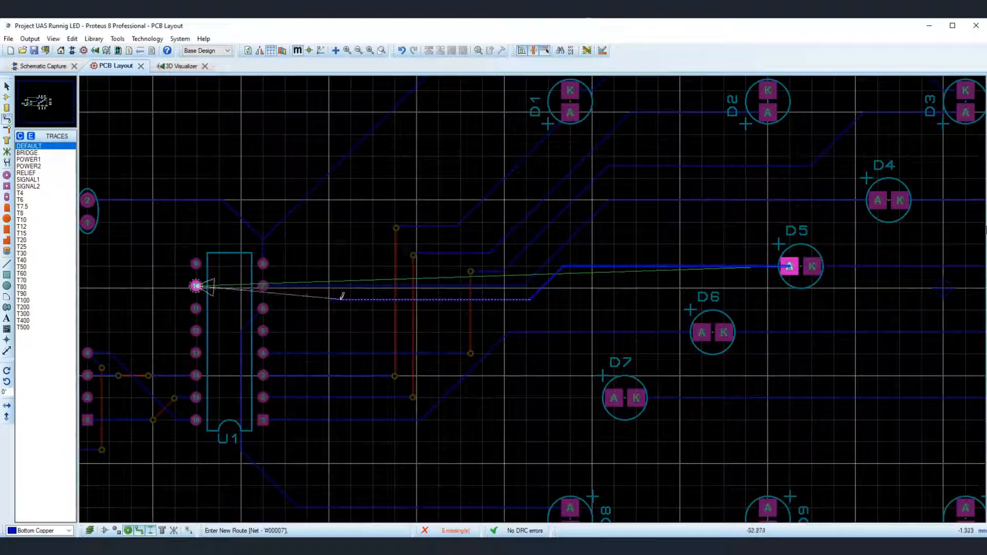
scroll(346, 295, "up", 1)
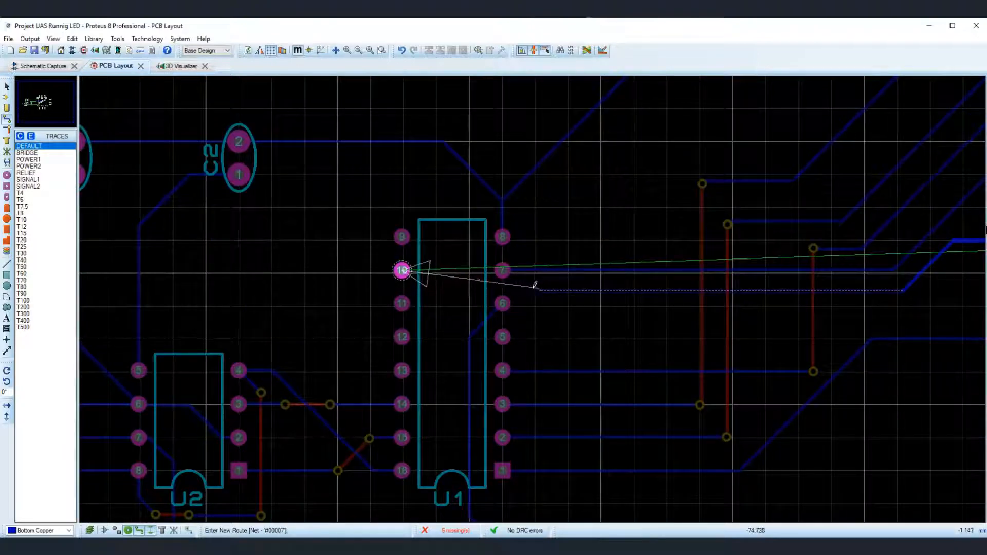
scroll(598, 288, "down", 5)
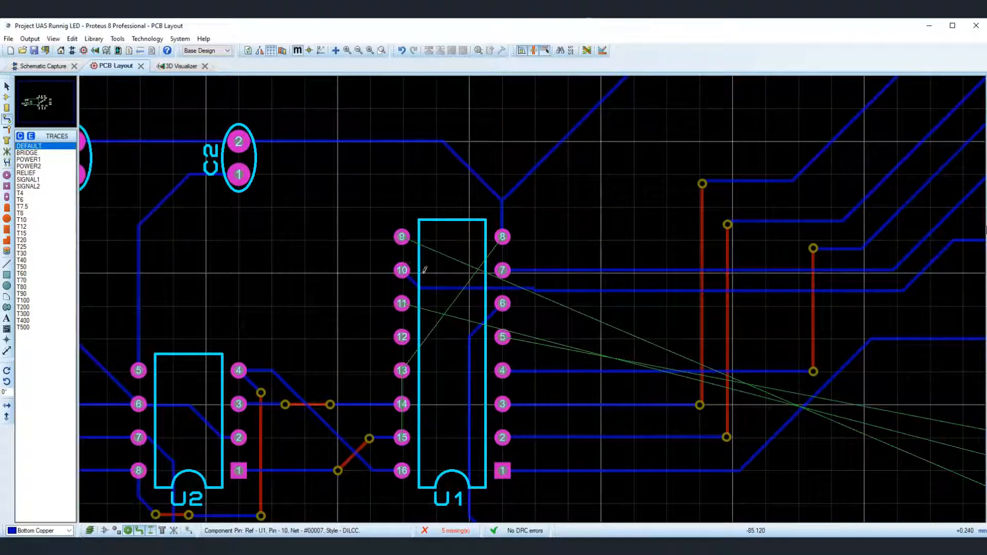
Step: Route the D7 anode to U1 pin 5 on bottom copper, crossing the D6 trace with a diagonal top copper section between two vias
scroll(597, 288, "down", 1)
scroll(598, 287, "up", 2)
scroll(534, 296, "down", 2)
scroll(505, 345, "up", 1)
scroll(402, 297, "up", 2)
scroll(534, 296, "down", 1)
scroll(534, 296, "down", 1)
scroll(534, 296, "up", 1)
left_click(532, 299)
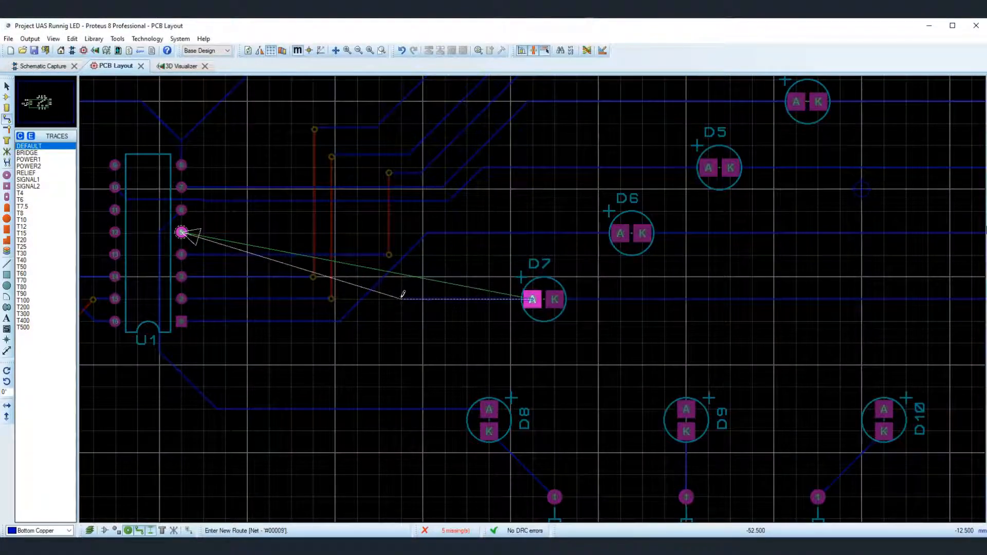
scroll(534, 296, "up", 1)
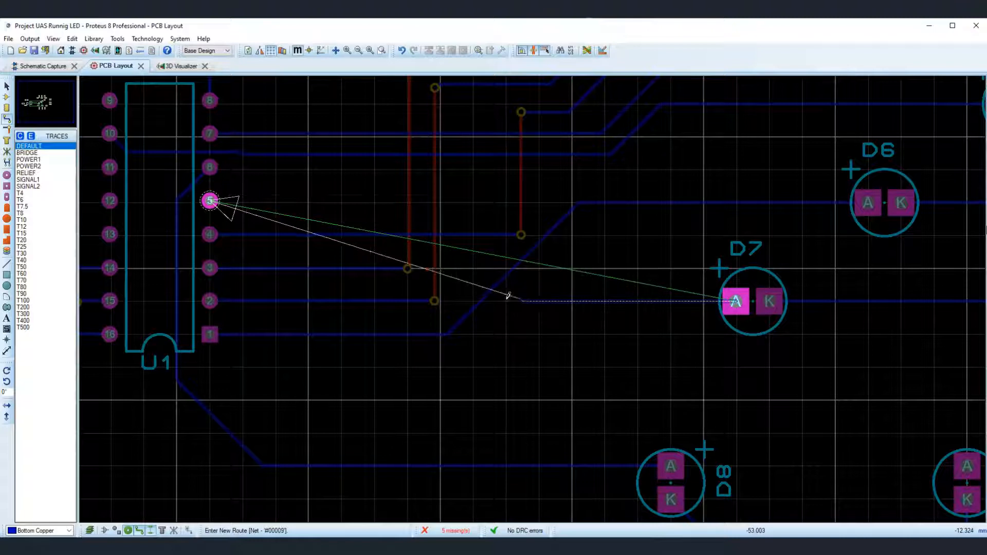
double_click(540, 283)
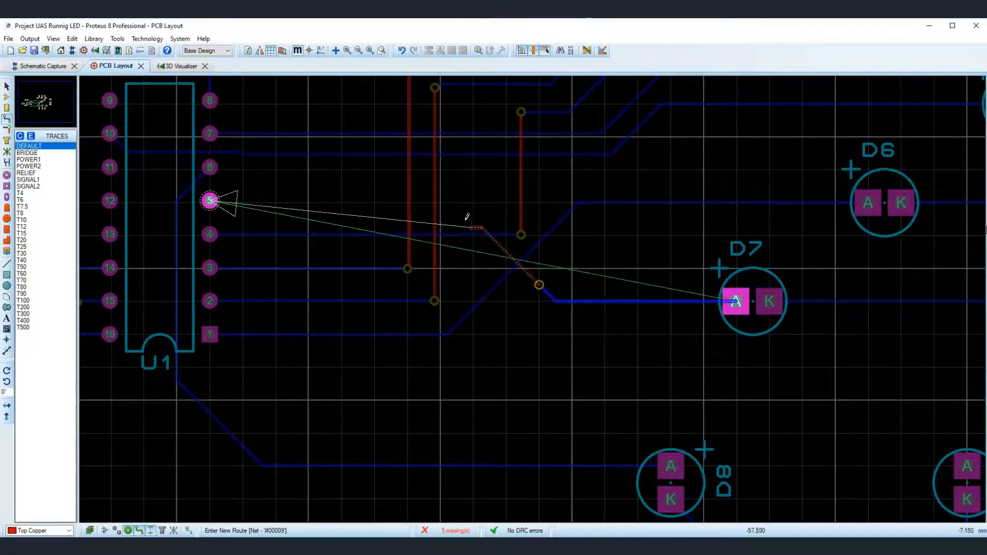
double_click(461, 203)
Step: Route the D10 anode to U1 pin 11, bridging the D8 trace on top copper below U1 and running up between its pin rows
scroll(533, 299, "down", 2)
scroll(608, 329, "up", 2)
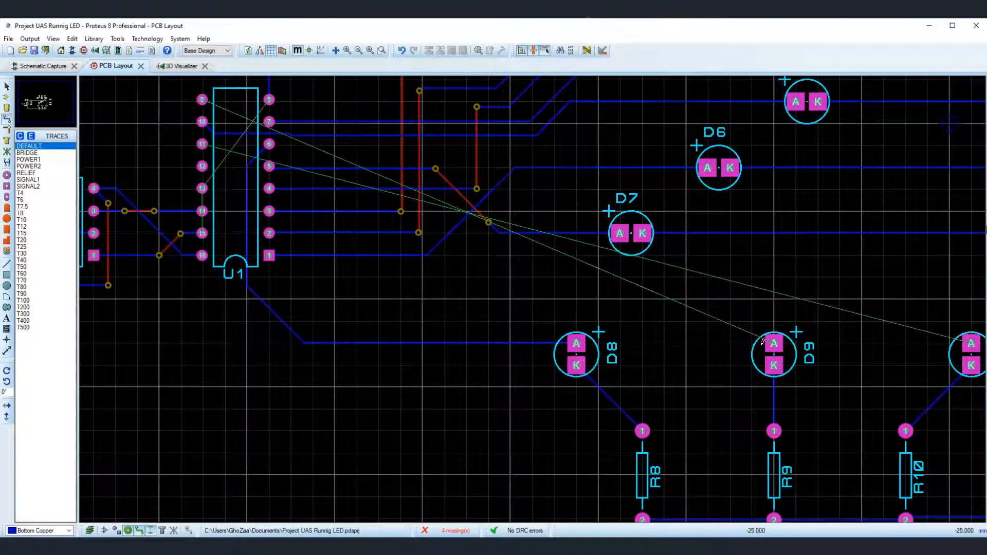
left_click(971, 343)
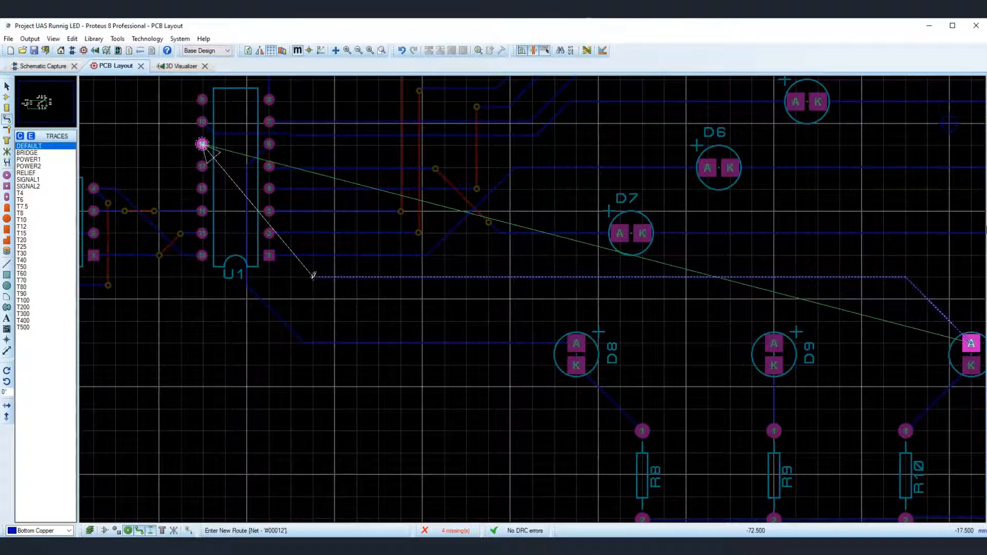
double_click(275, 291)
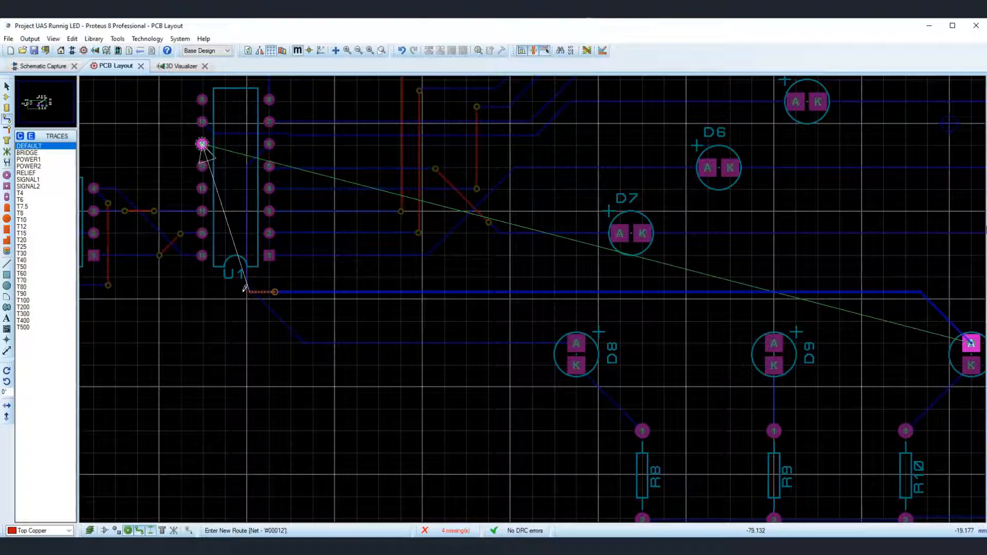
scroll(233, 290, "up", 1)
double_click(535, 297)
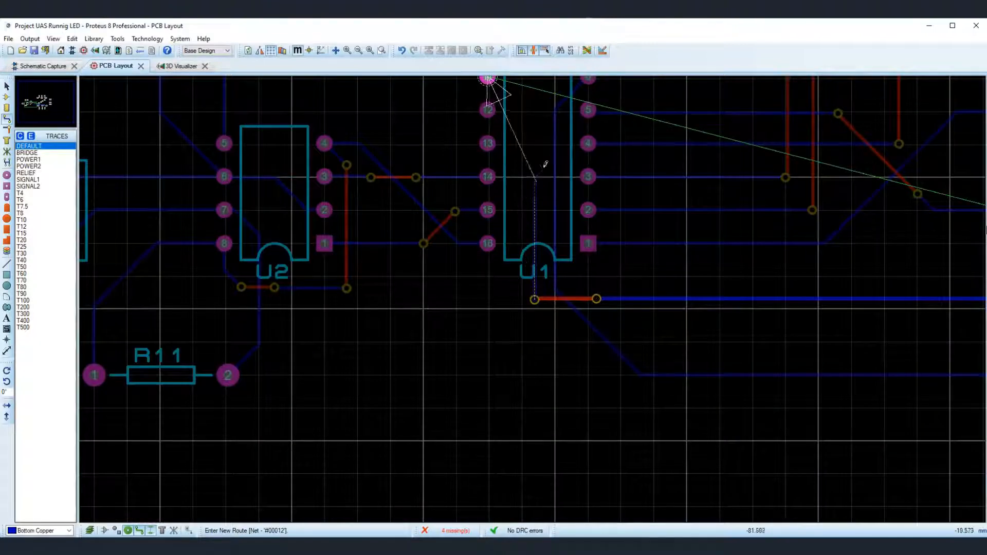
left_click(498, 117)
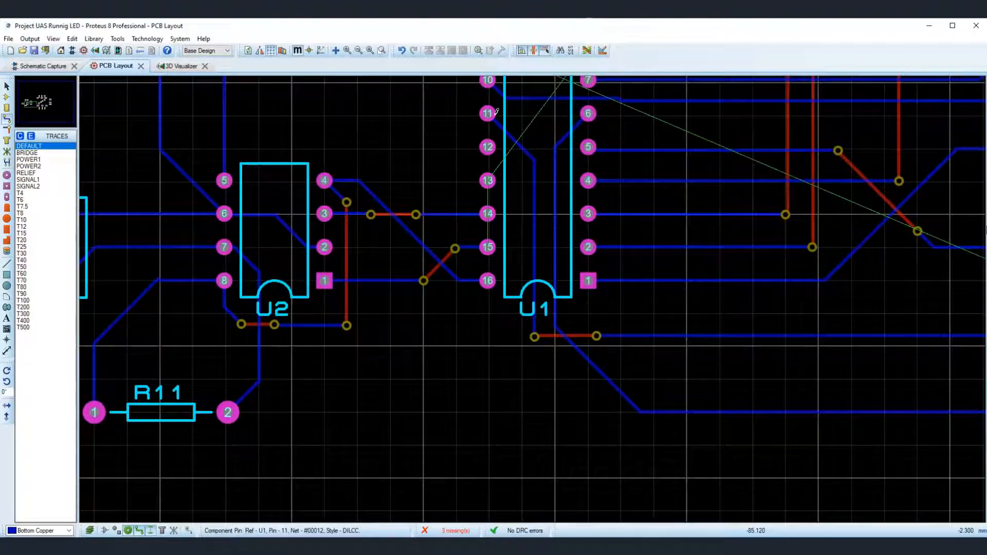
Step: Route a bottom copper ground trace from U1 pin 13 to pin 15, bypassing pin 14 on the inner side of the chip
scroll(639, 209, "down", 1)
scroll(560, 322, "up", 1)
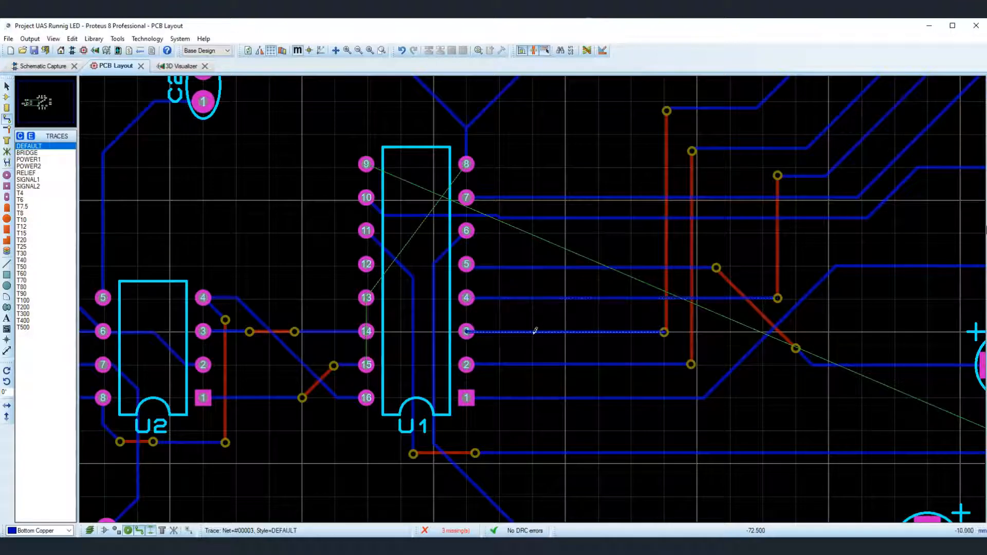
left_click(366, 298)
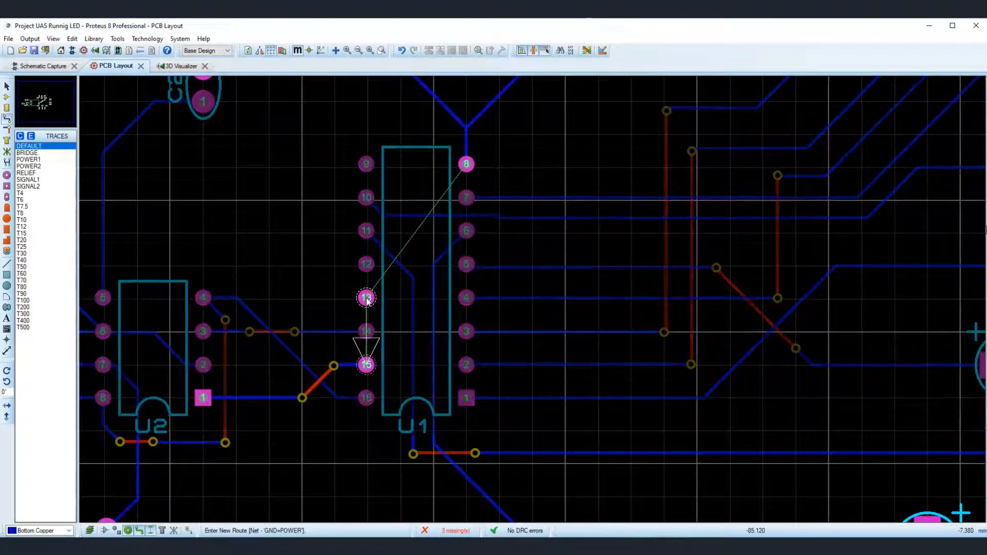
scroll(533, 301, "up", 2)
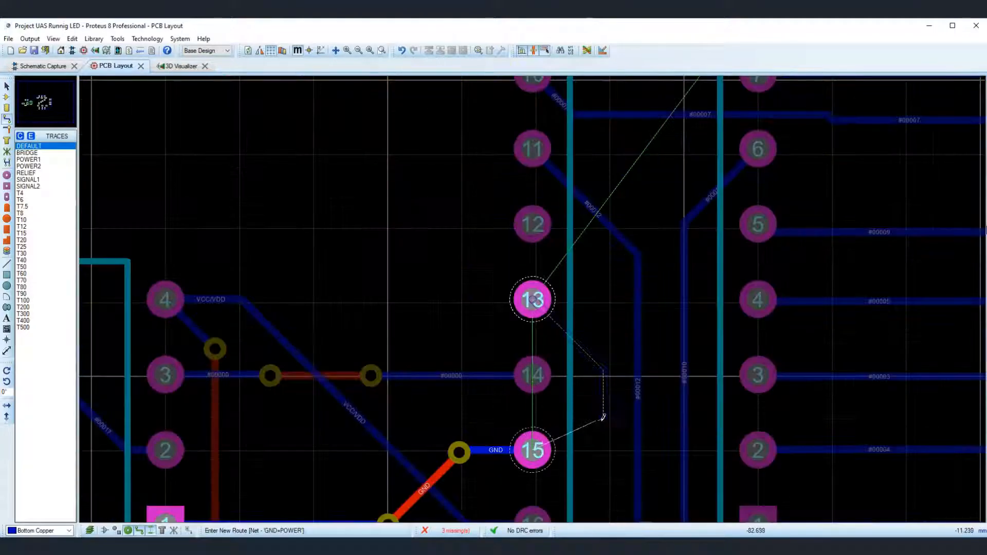
left_click(543, 446)
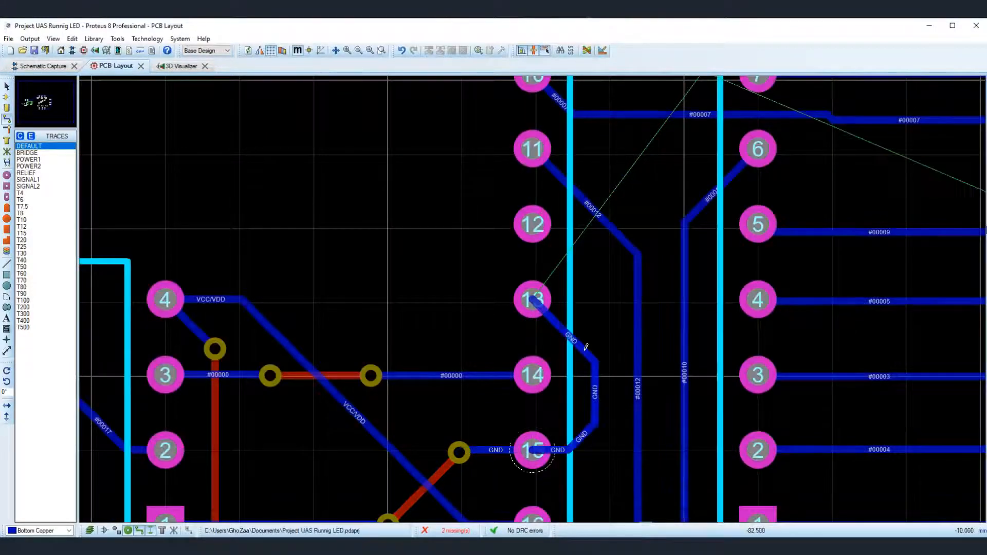
Step: Route a bottom copper ground trace from U1 pin 13 outward, up around pins 9 to 12 and over the chip to pin 8
scroll(532, 299, "down", 1)
left_click(533, 299)
scroll(436, 104, "down", 1)
scroll(533, 435, "down", 1)
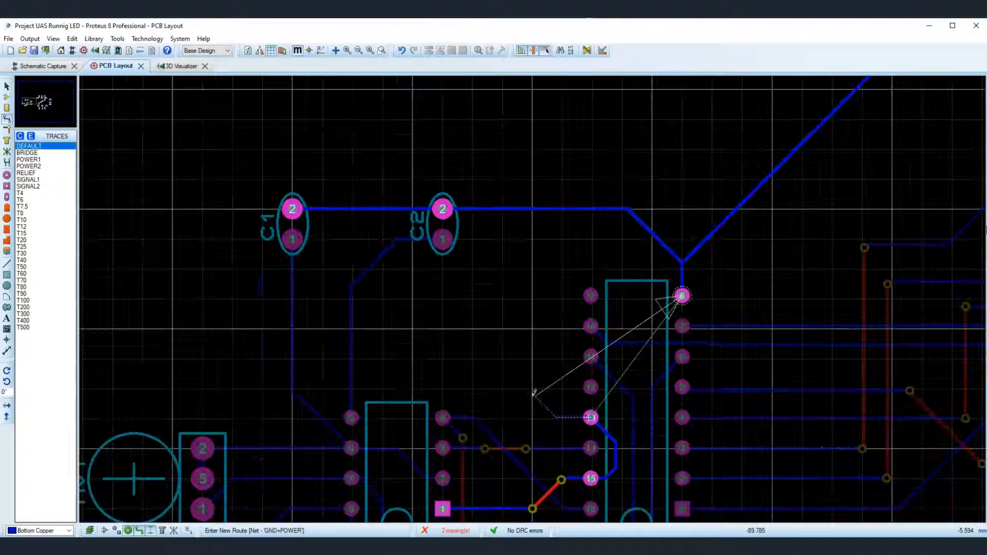
left_click(490, 386)
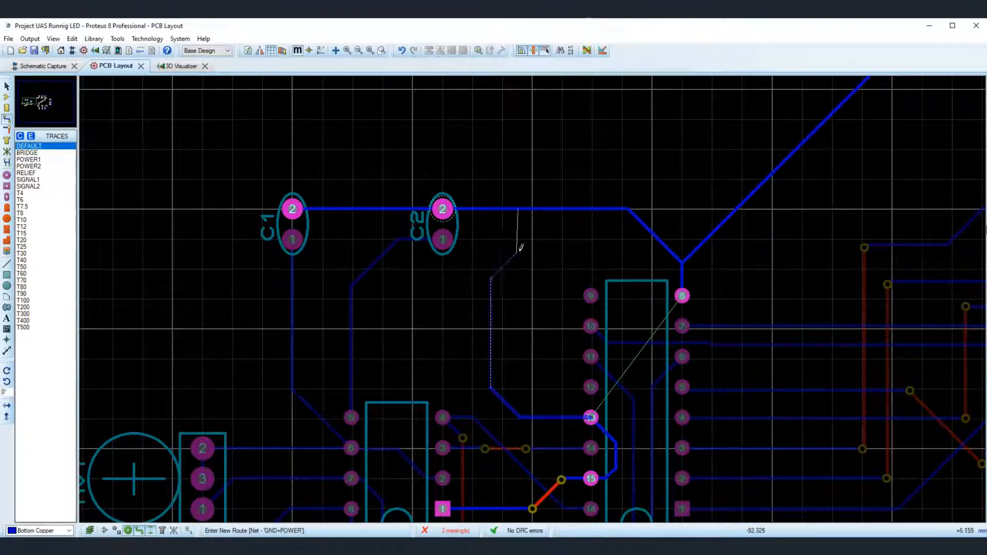
left_click(682, 294)
Step: Route a bottom copper trace from the D9 anode between the D10 and D8 traces to a via just past U1's pin 1 corner
scroll(682, 295, "down", 1)
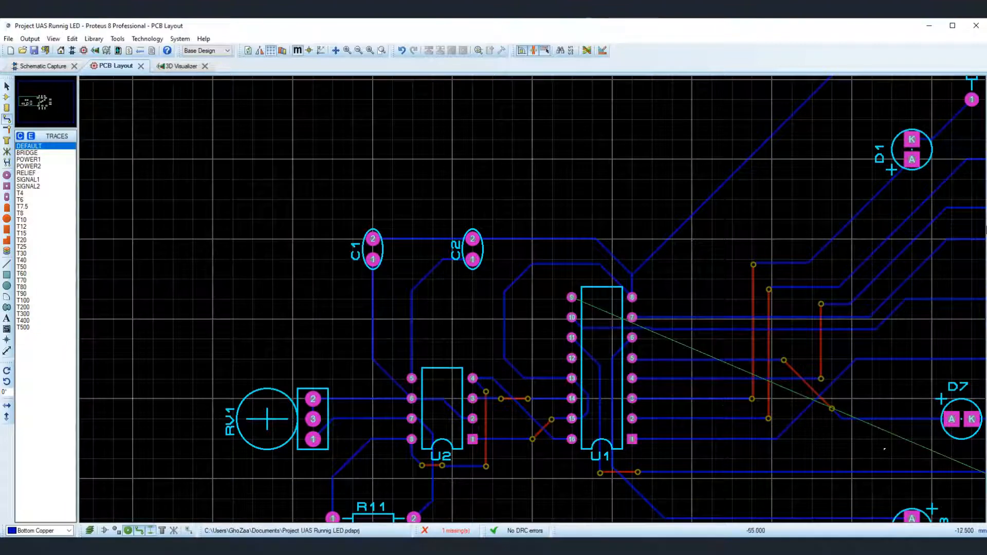
scroll(884, 448, "down", 1)
scroll(529, 291, "up", 1)
left_click(572, 345)
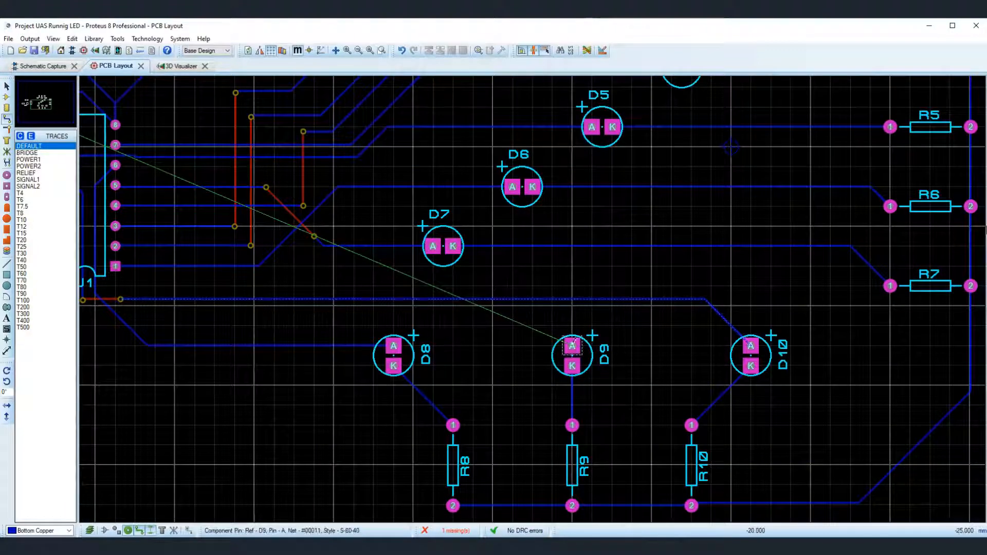
scroll(572, 345, "down", 1)
scroll(489, 288, "up", 1)
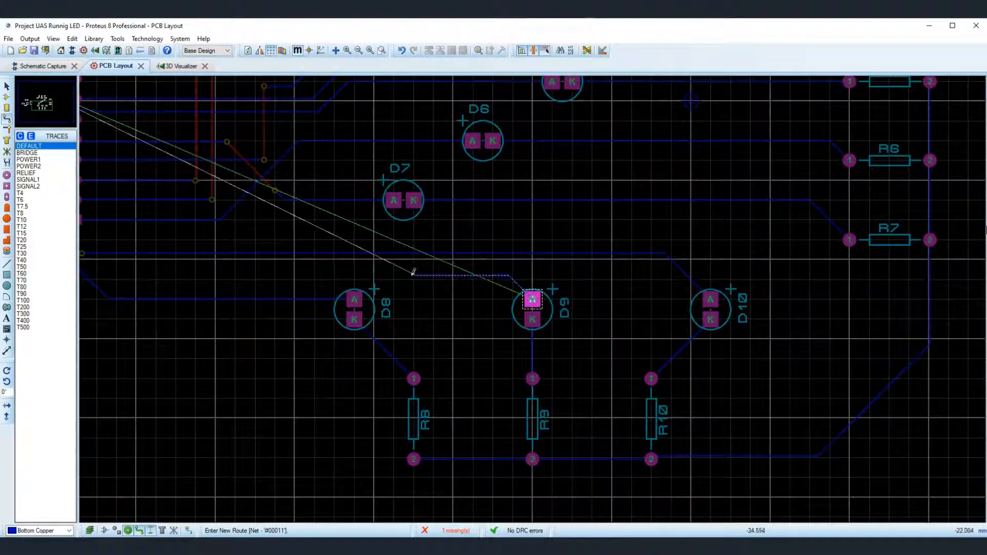
scroll(231, 273, "down", 1)
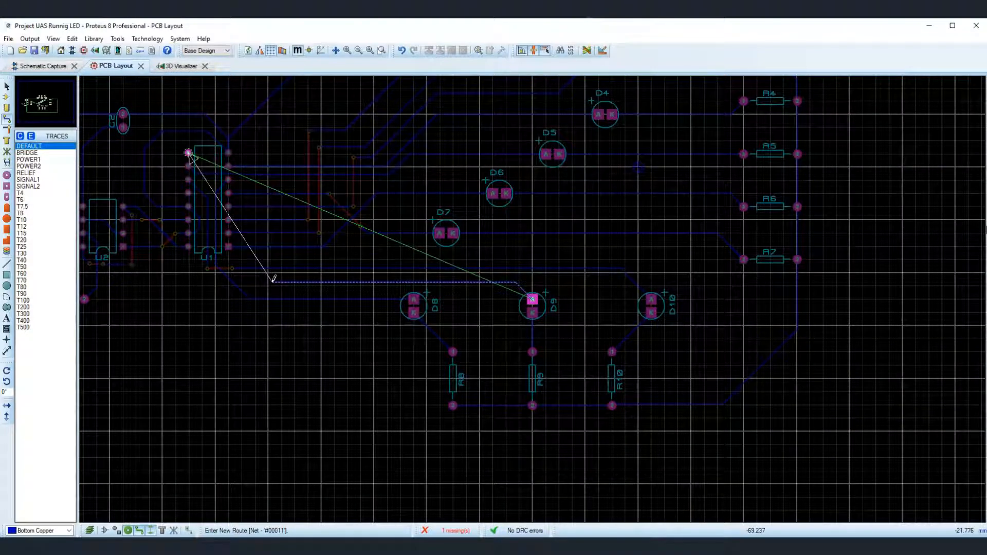
scroll(273, 279, "up", 1)
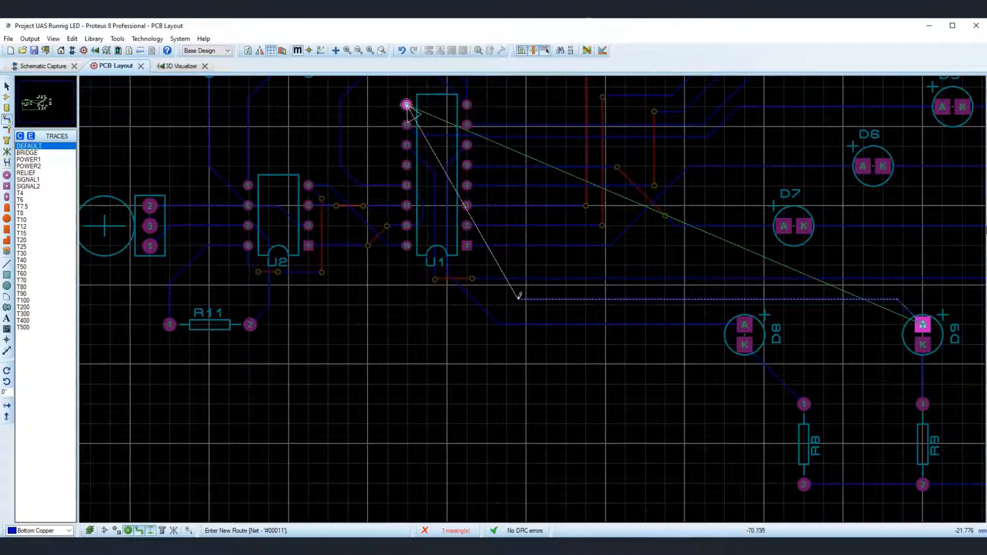
double_click(519, 296)
scroll(533, 297, "up", 3)
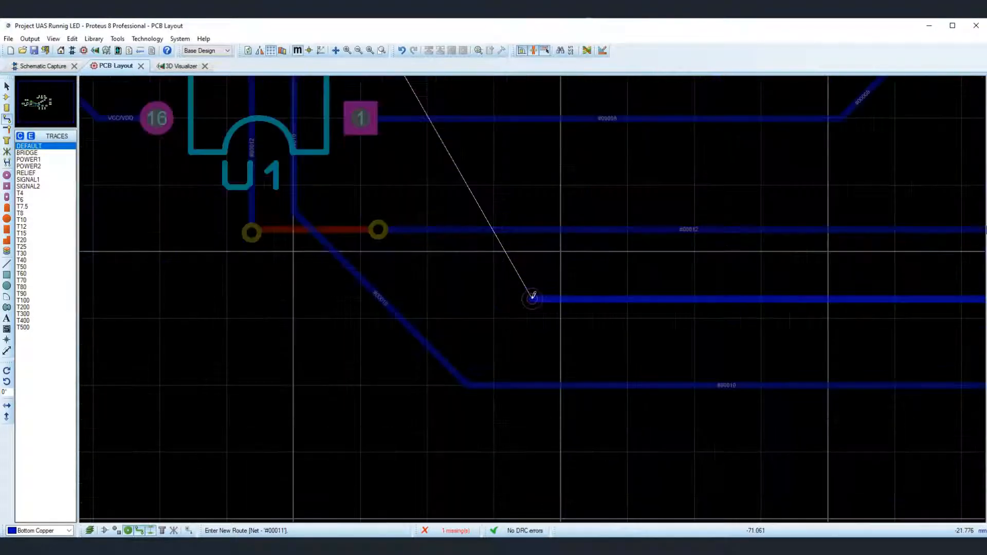
double_click(532, 298)
Step: Continue the D9 trace on top copper across the traces beside U1 to a via, then on bottom copper between pins 7 and 8 to pin 9
scroll(533, 297, "down", 3)
scroll(532, 297, "down", 2)
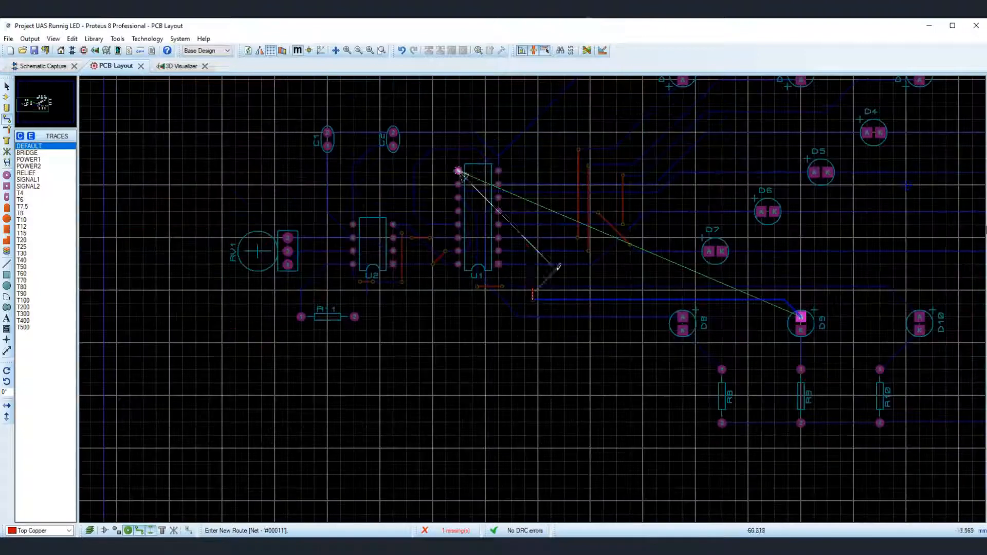
scroll(535, 283, "up", 4)
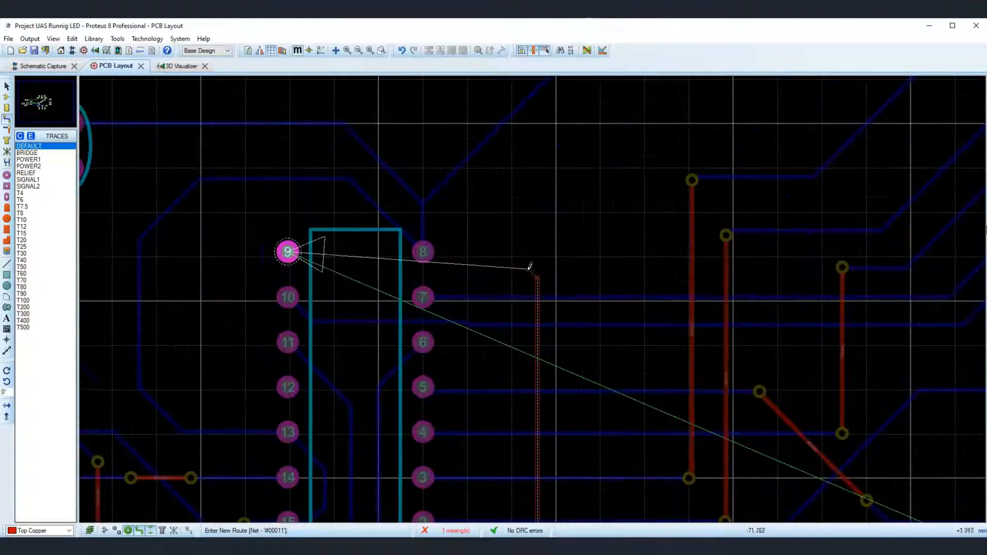
scroll(535, 275, "up", 3)
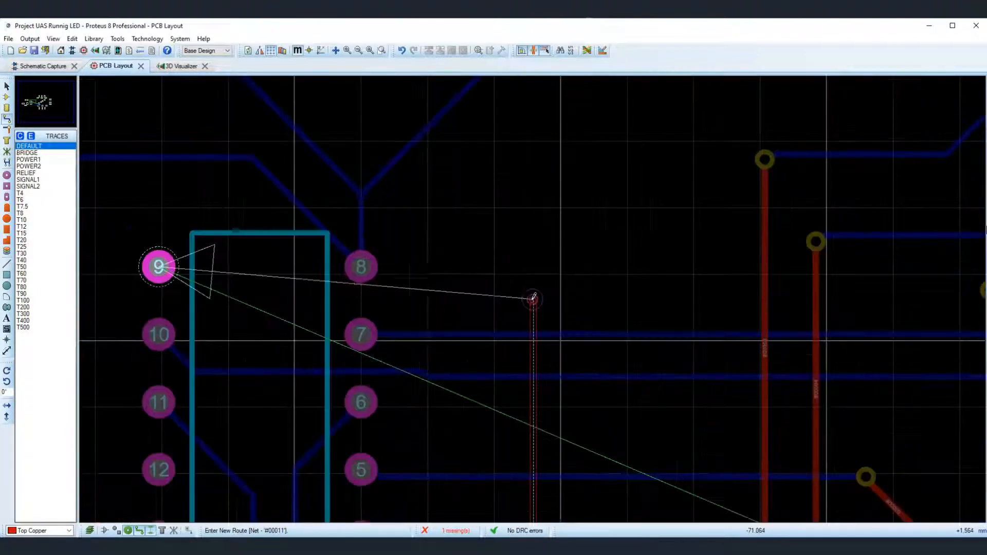
double_click(539, 301)
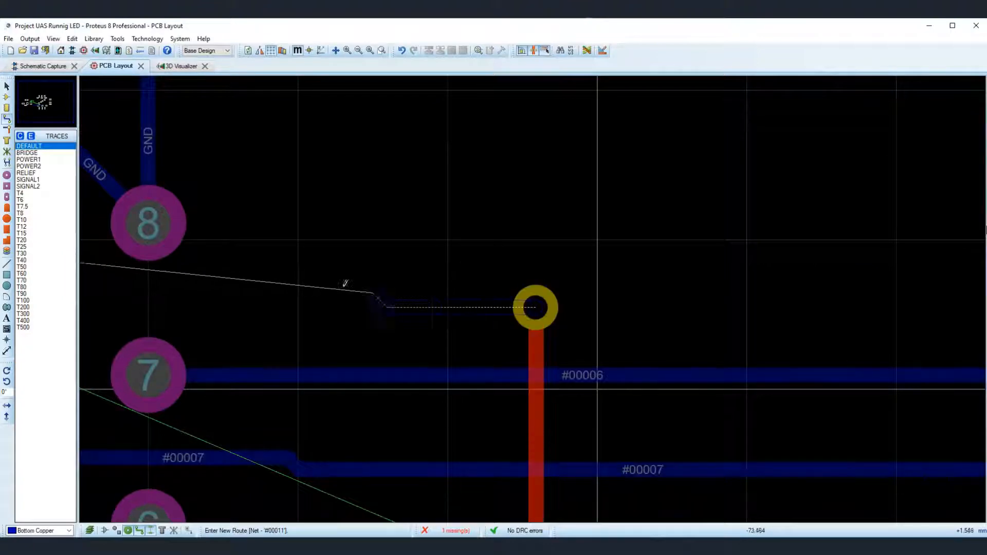
scroll(526, 299, "down", 2)
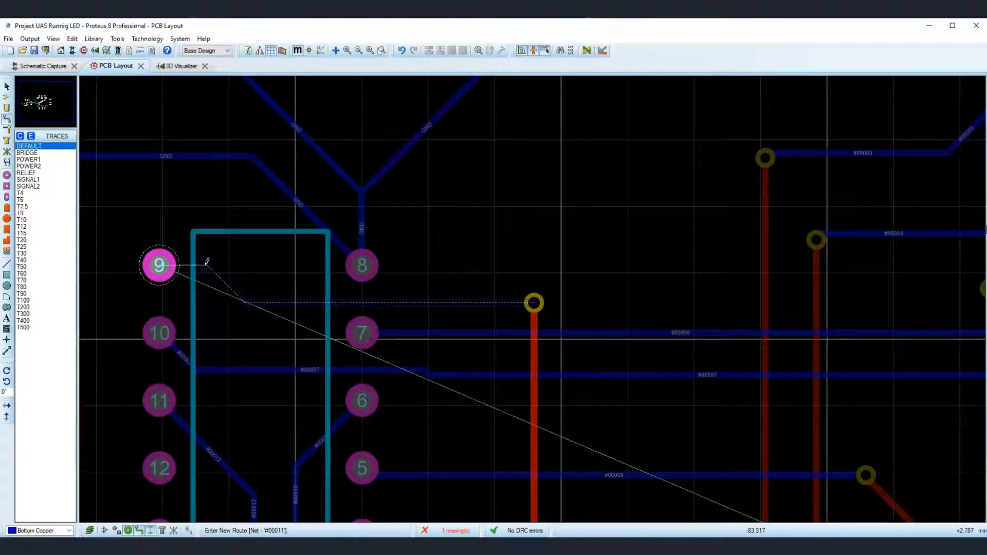
left_click(159, 266)
scroll(534, 296, "down", 6)
Step: Check the fully routed circuit in the 3D Visualizer
scroll(660, 325, "up", 2)
key("space")
left_click(177, 71)
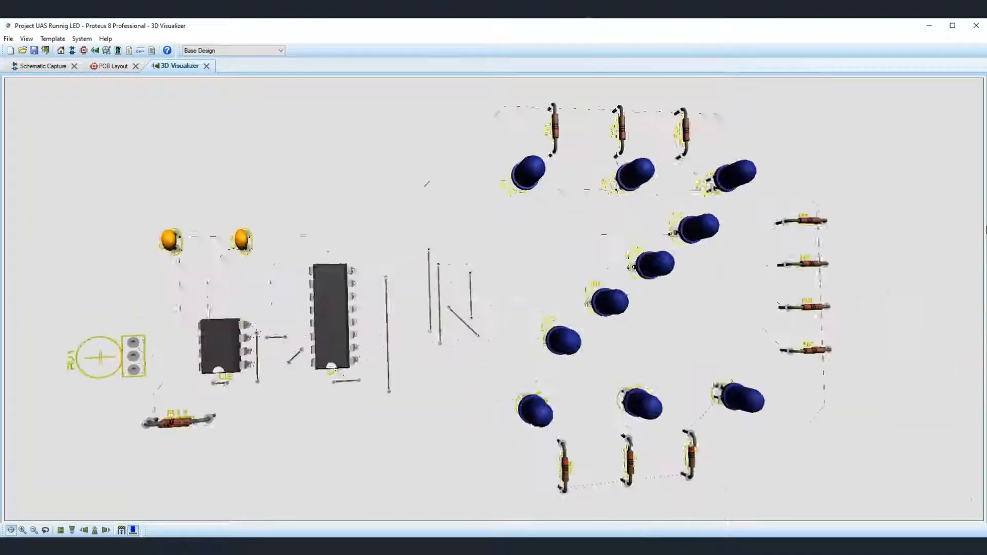
right_click(493, 299)
Step: Draw a rectangular solid zone around the whole circuit in the PCB layout, on Top Copper with no net and RELIEF relief
left_click(115, 66)
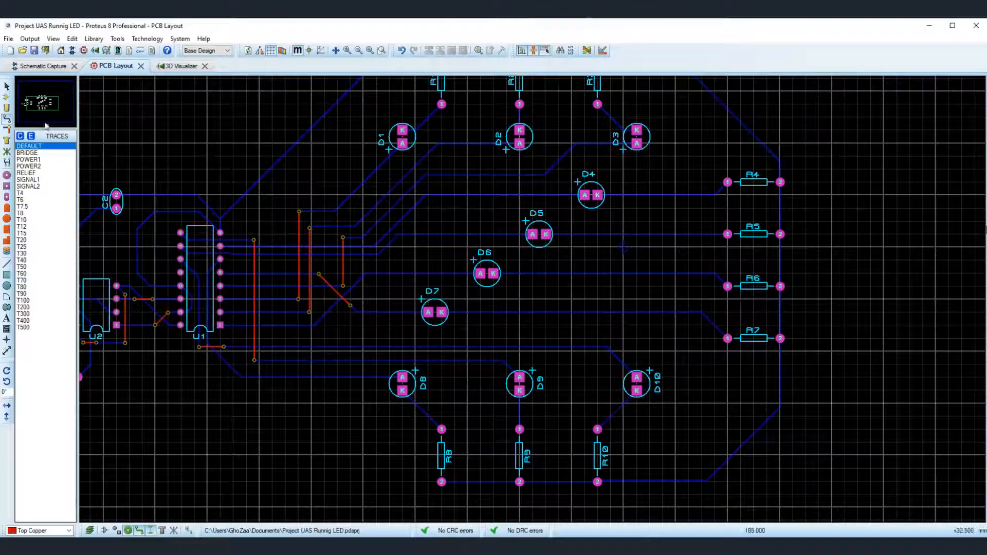
scroll(425, 247, "down", 1)
left_click_drag(131, 125, 697, 363)
left_click(575, 333)
left_click_drag(230, 175, 749, 438)
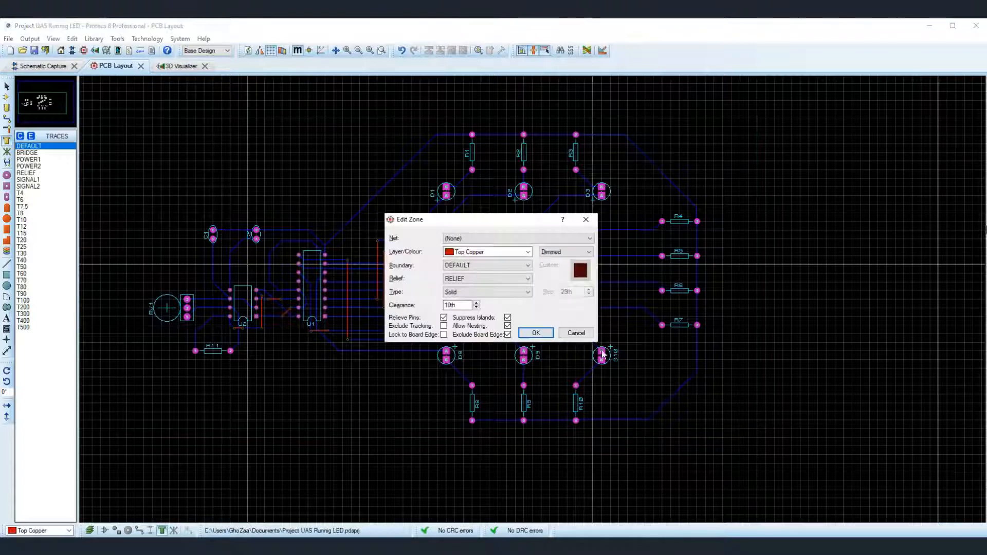
left_click(540, 330)
Step: Examine the 3D board from the top and from the left, including a close-up of the jumper traces beside U1
left_click(181, 67)
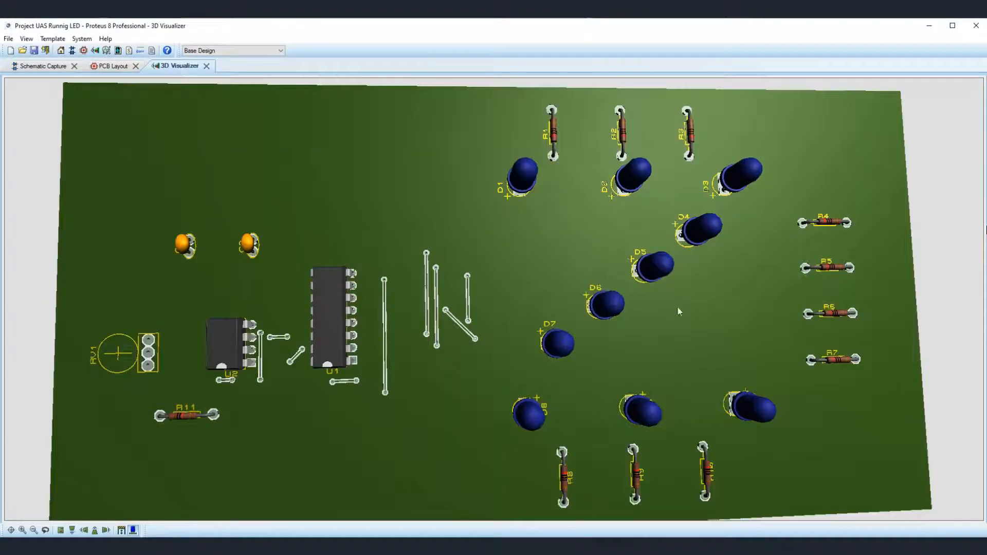
left_click(57, 532)
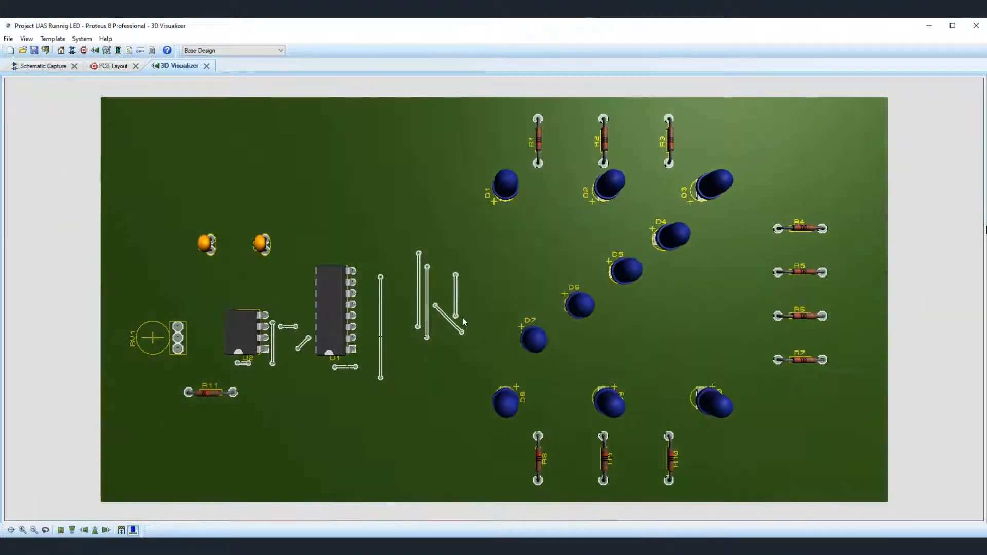
scroll(461, 318, "up", 5)
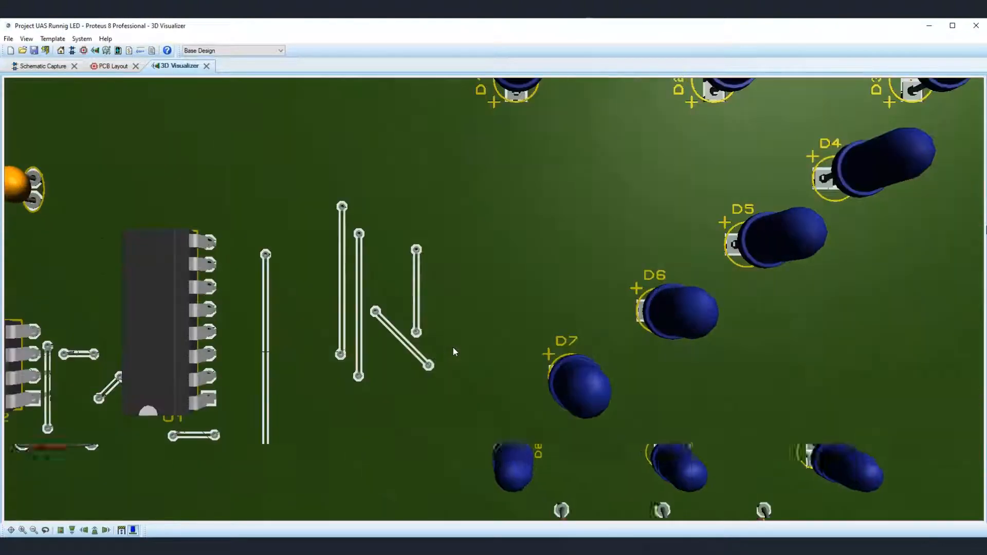
scroll(453, 351, "down", 5)
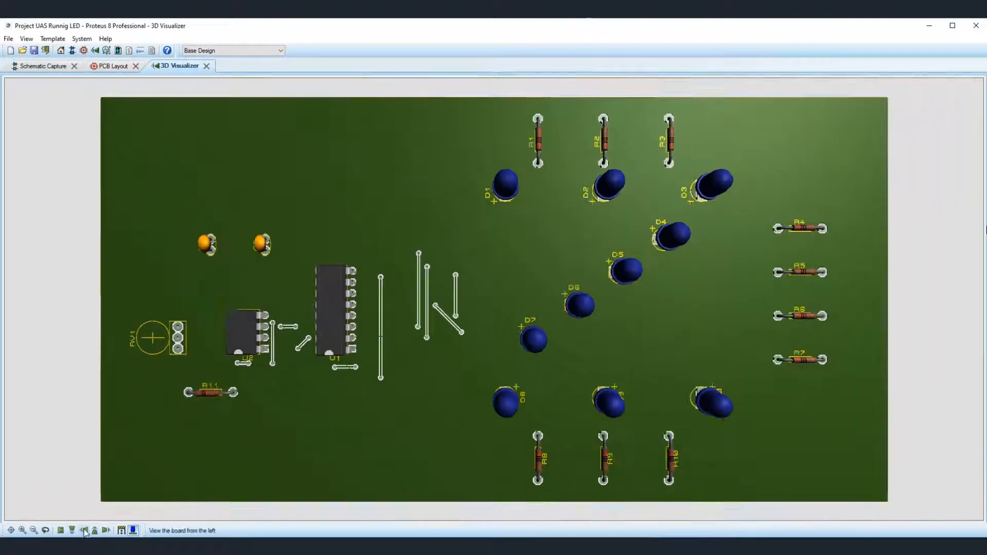
left_click(85, 533)
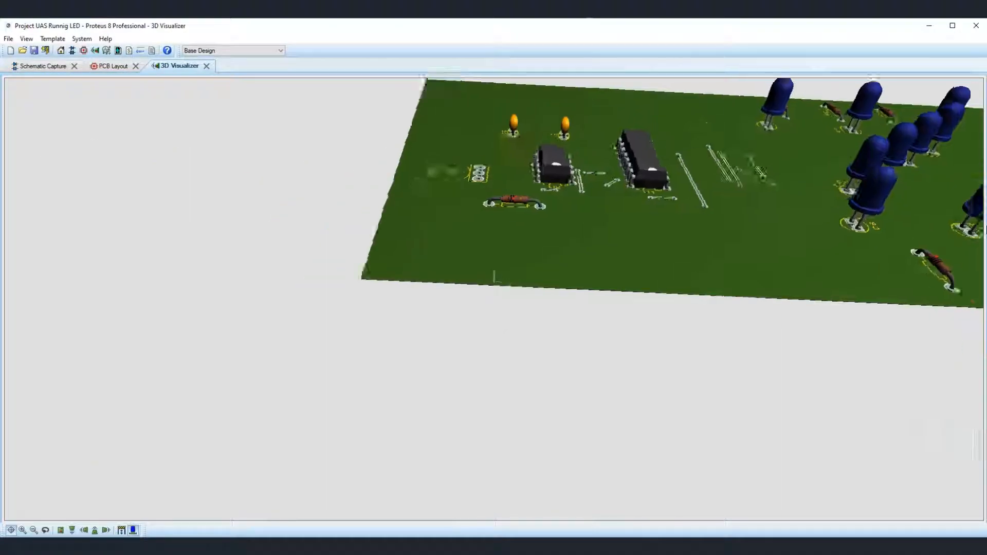
right_click(167, 478)
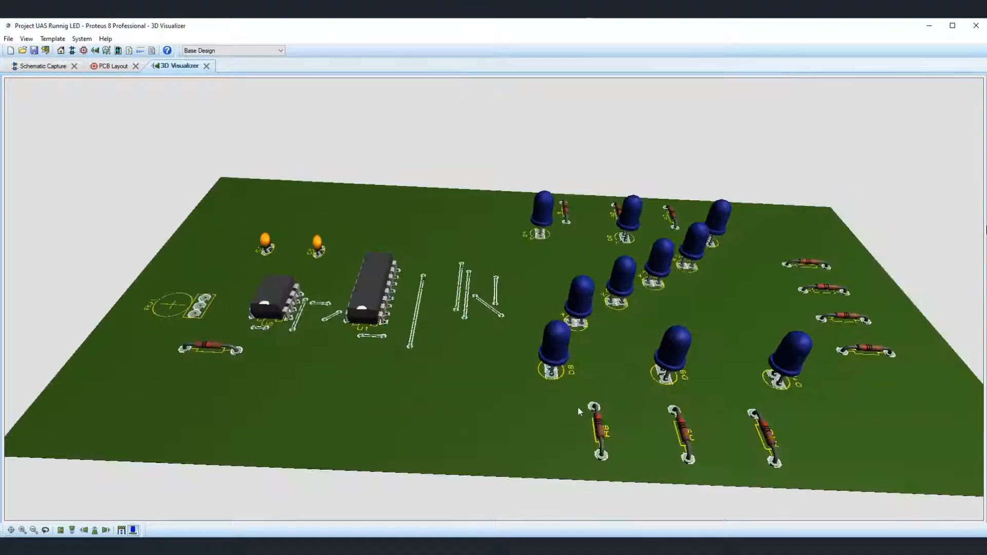
Step: Inspect the 3D board from the top, front, back, left and right views
left_click(60, 530)
left_click(72, 529)
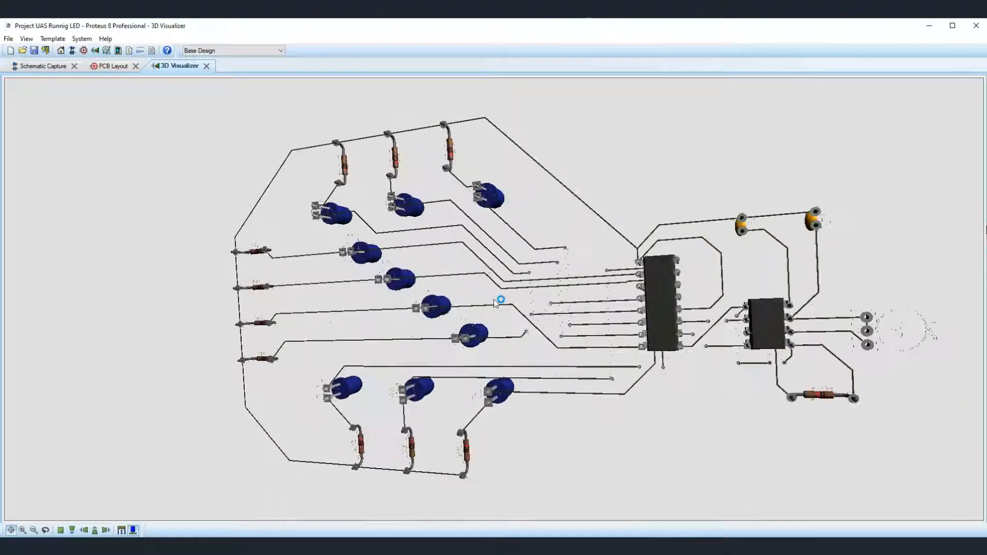
left_click(96, 529)
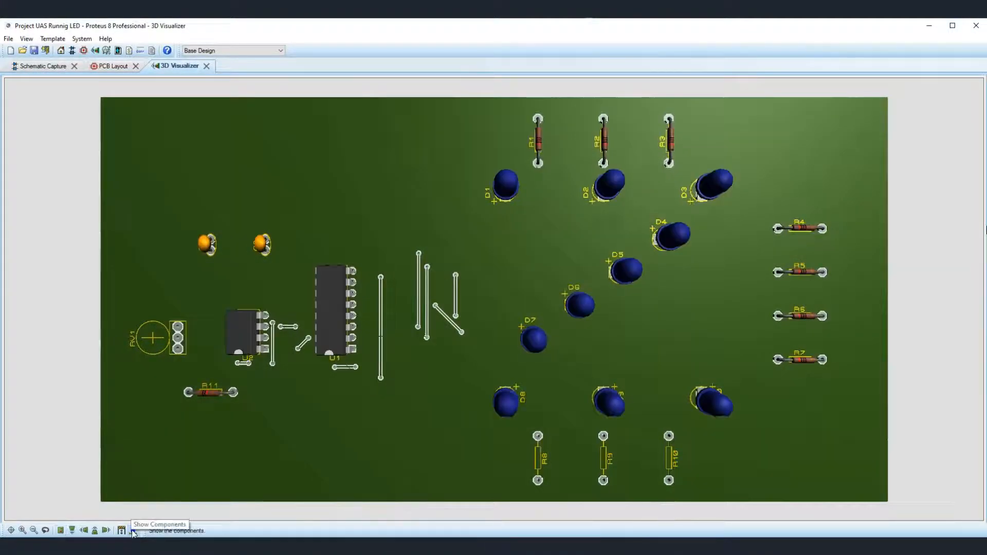
left_click(84, 531)
left_click(72, 531)
left_click(106, 531)
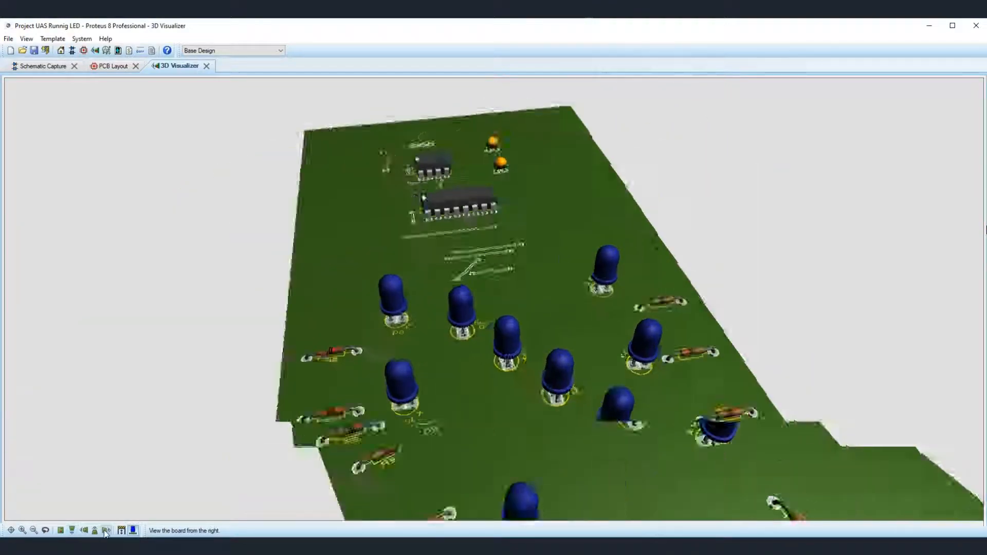
Step: Hide and show the component models on the 3D board in the back view and again in the top view
left_click(95, 530)
left_click(133, 530)
left_click(133, 530)
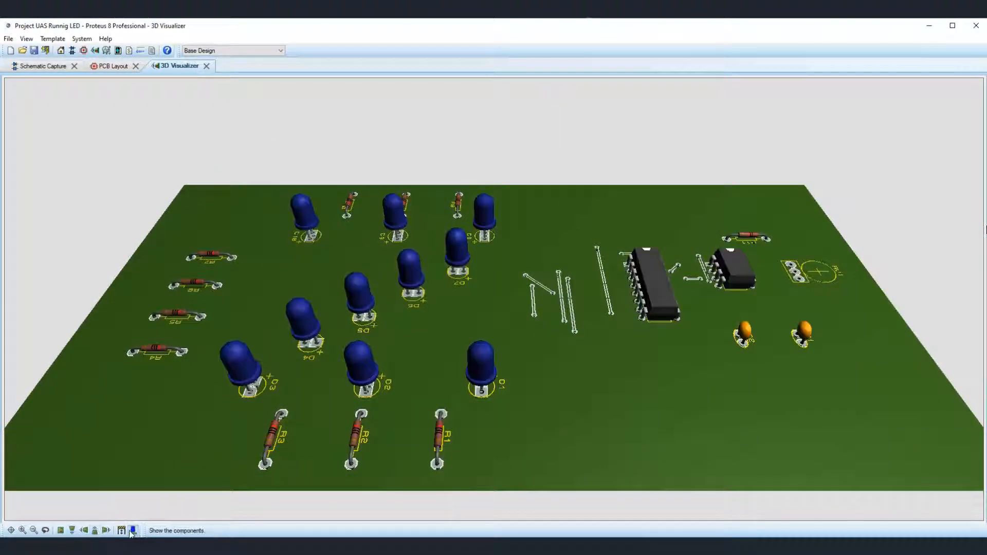
left_click(60, 530)
left_click(133, 530)
left_click(133, 530)
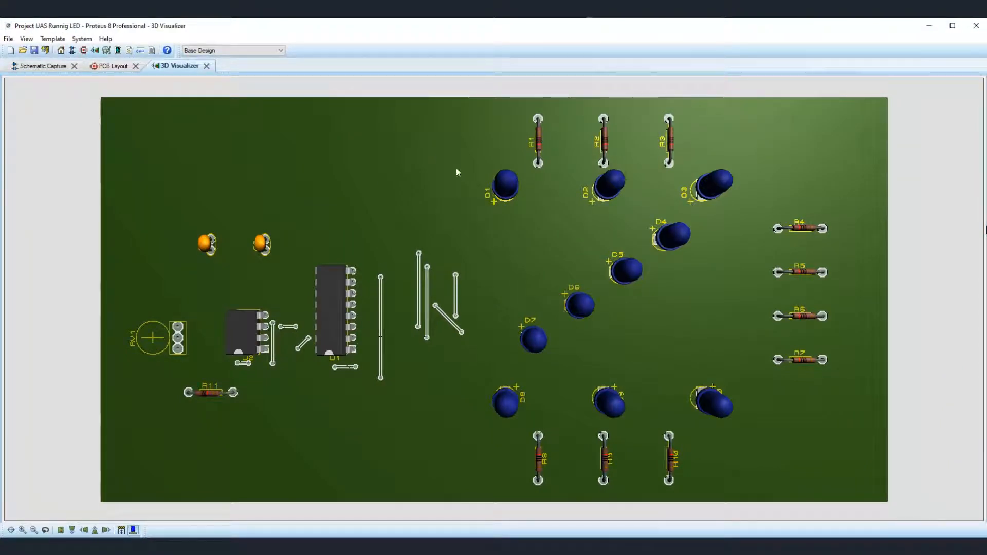
Step: Run the running LED simulation in the schematic, watch the LEDs light in sequence, and stop it
left_click(39, 68)
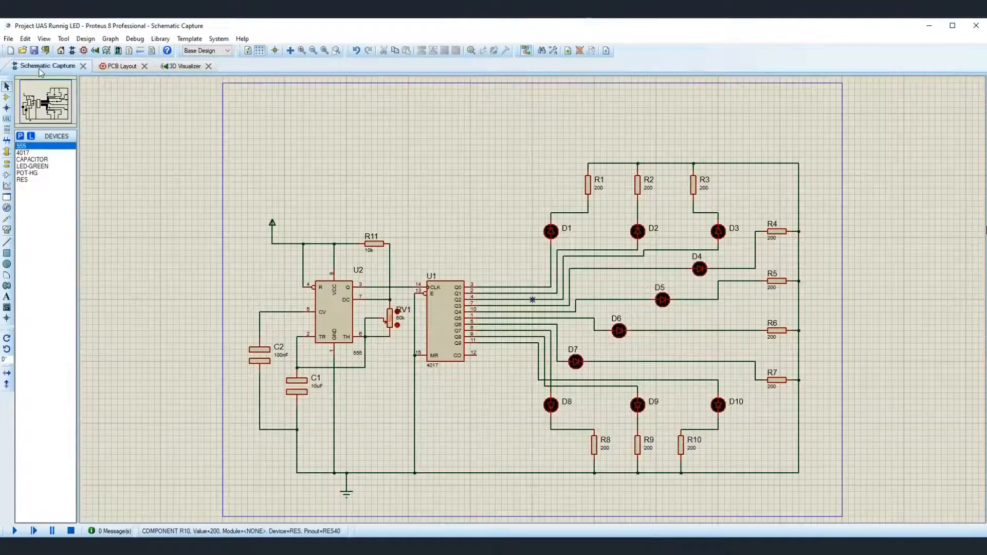
left_click(15, 531)
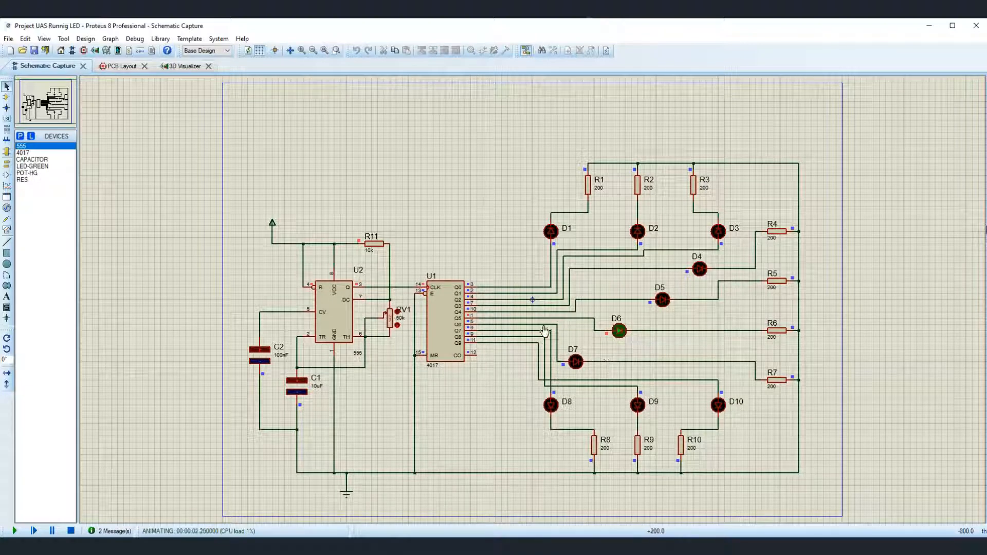
scroll(538, 344, "up", 2)
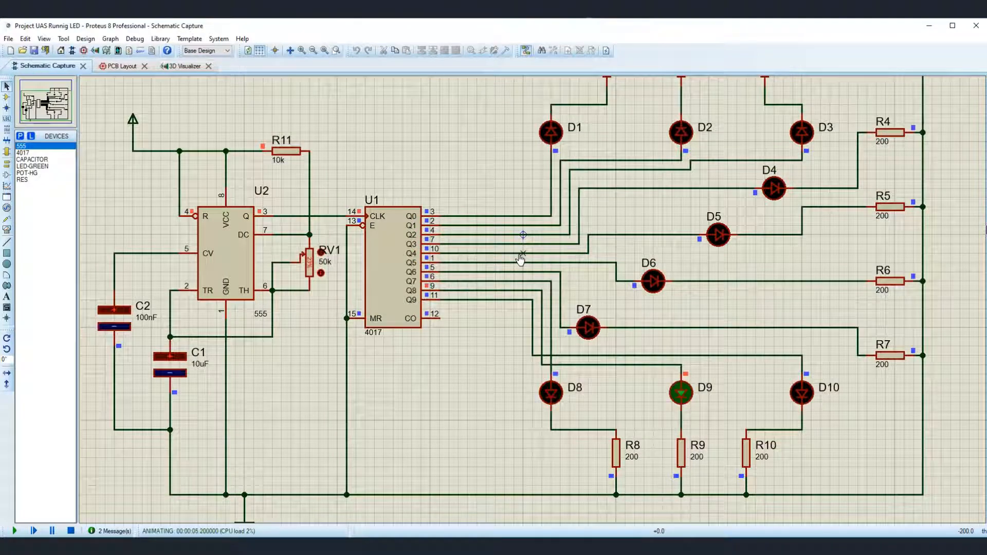
scroll(526, 275, "down", 1)
scroll(533, 304, "up", 1)
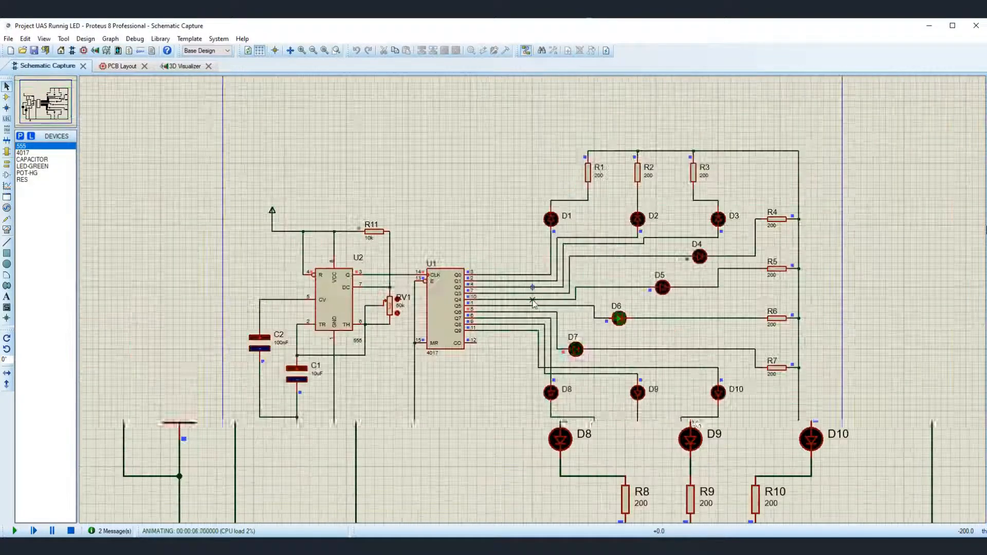
scroll(533, 304, "down", 1)
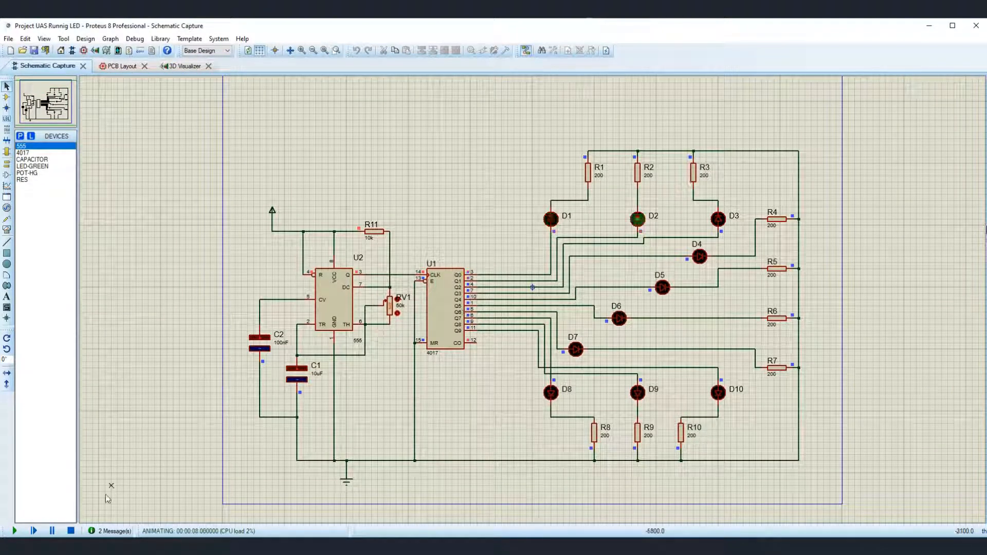
left_click(71, 531)
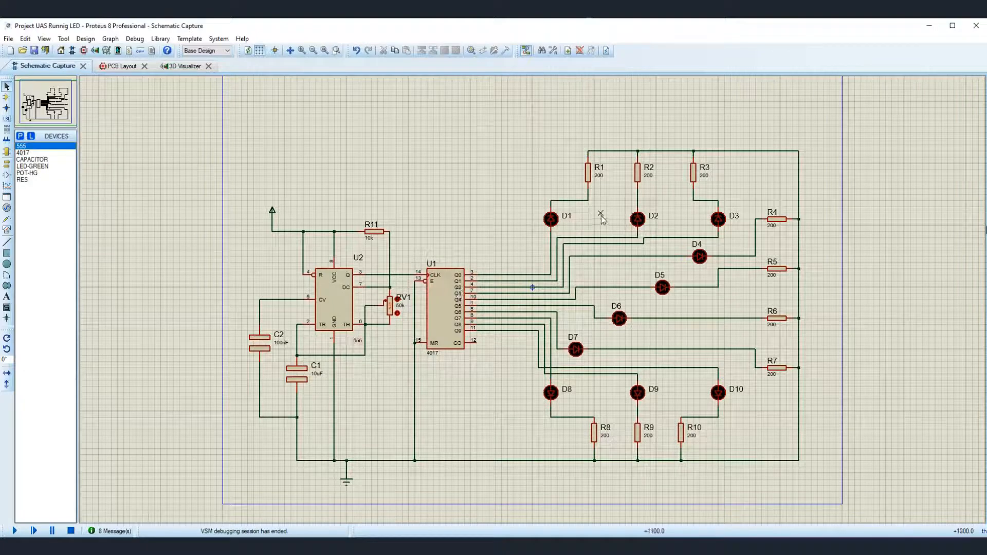